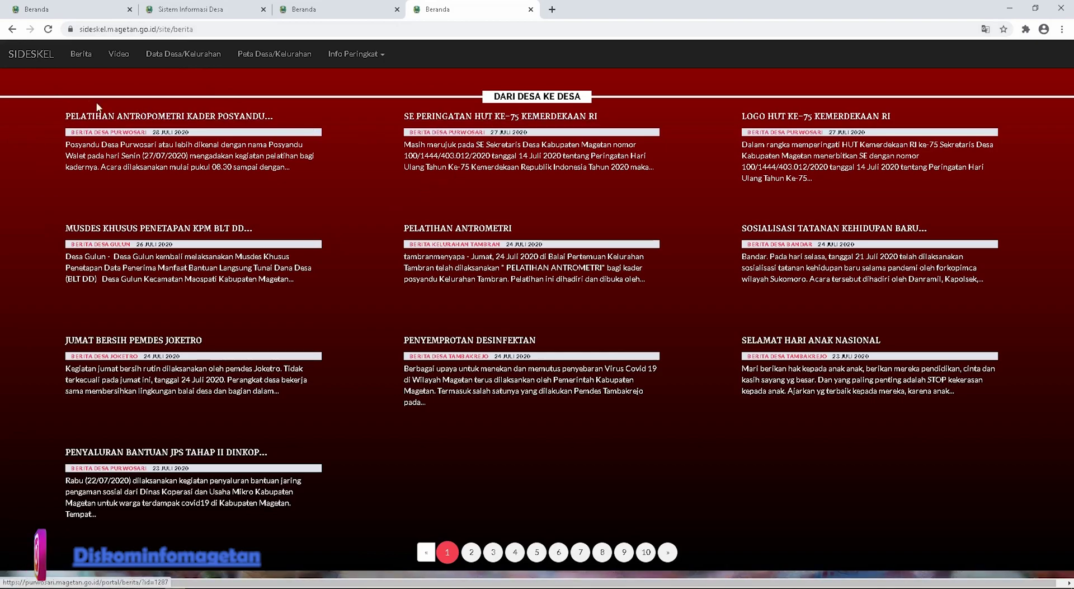
Browse the SIDESKEL site's Berita, Video, Data Desa/Kelurahan and Peta Desa/Kelurahan pages
{"action": "left_click", "coordinate": [82, 54]}
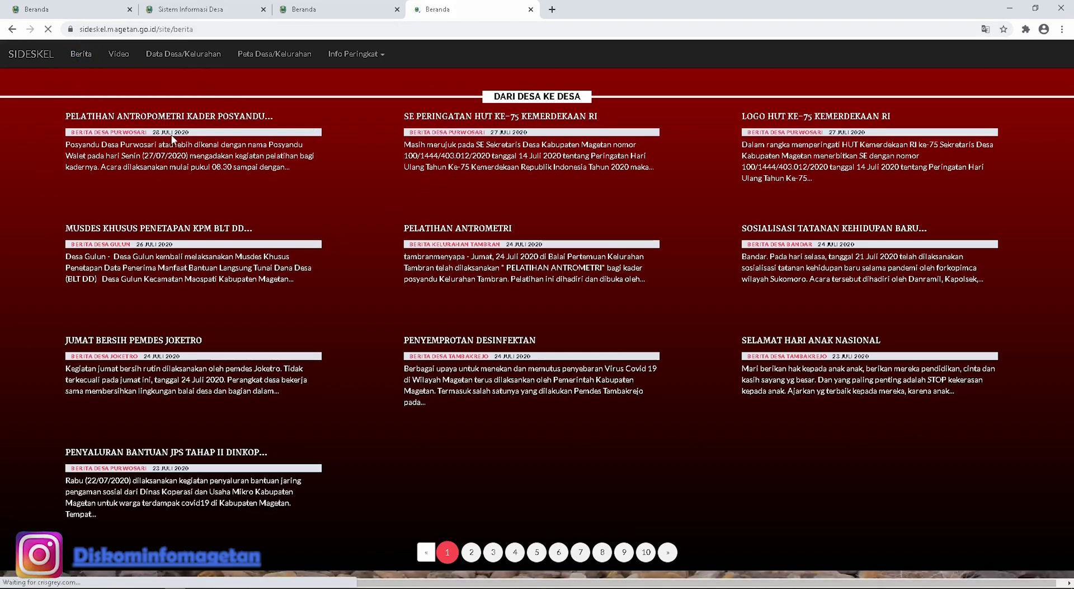
{"action": "left_click", "coordinate": [119, 56]}
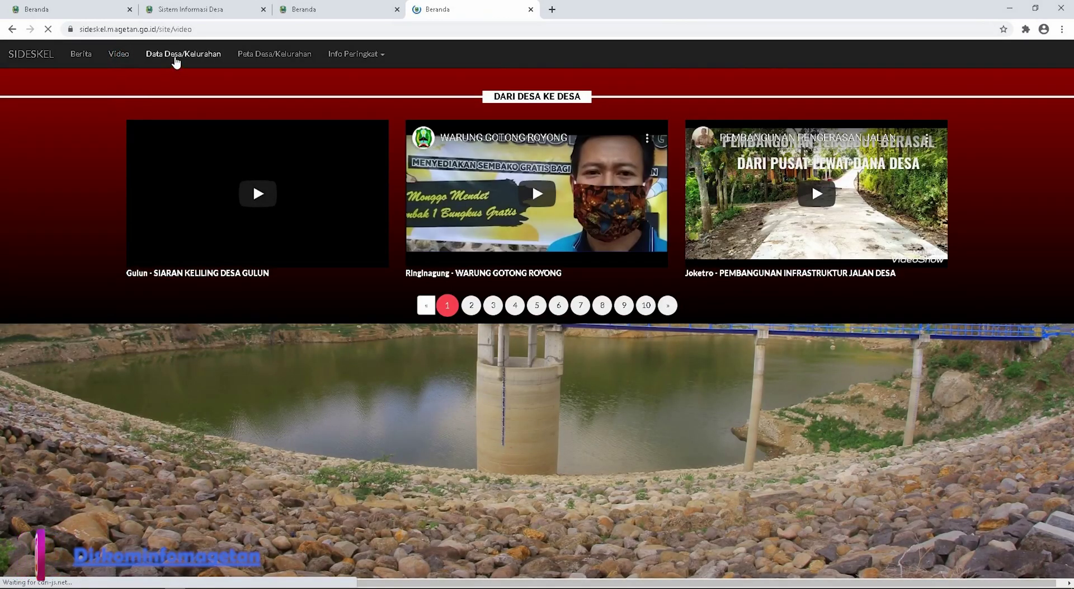
{"action": "left_click", "coordinate": [177, 61]}
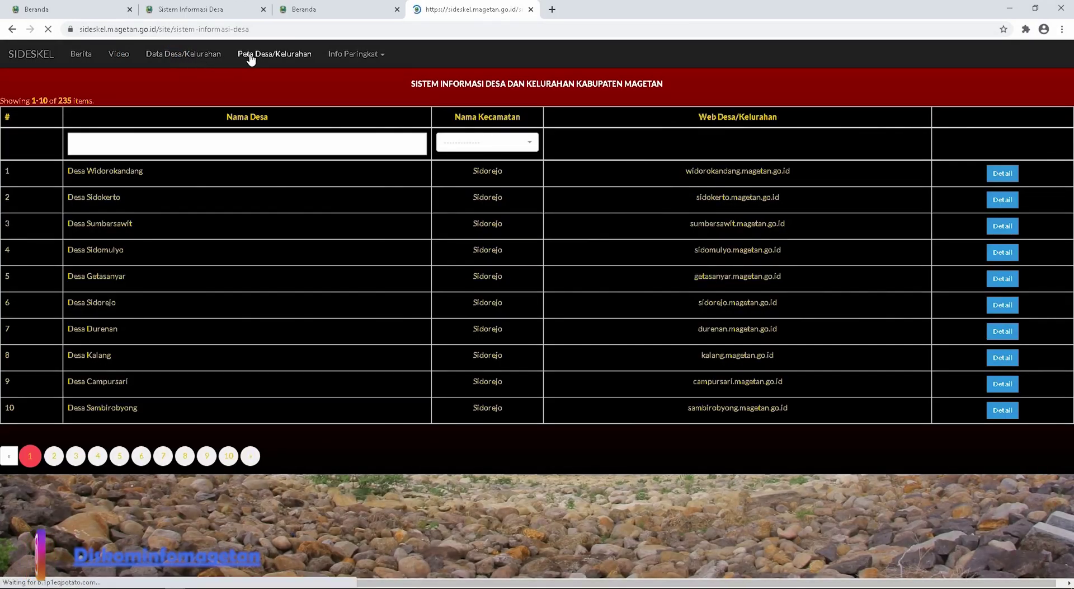
{"action": "left_click", "coordinate": [251, 58]}
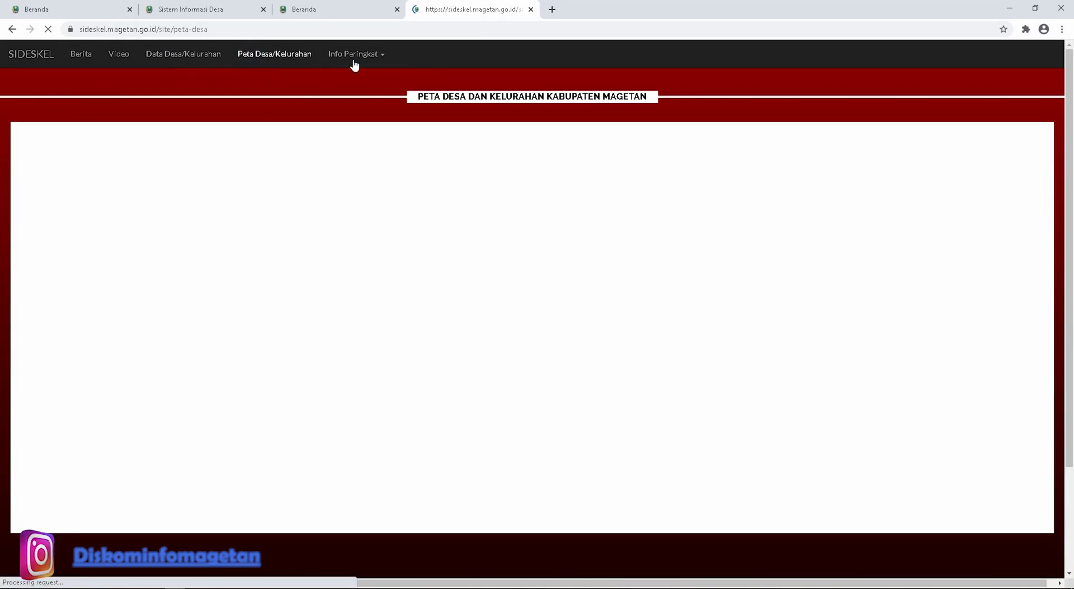
View the Info Peringkat rankings for Kategori Umum, Kategori Berita and Kategori Produk Hukum
{"action": "left_click", "coordinate": [354, 56]}
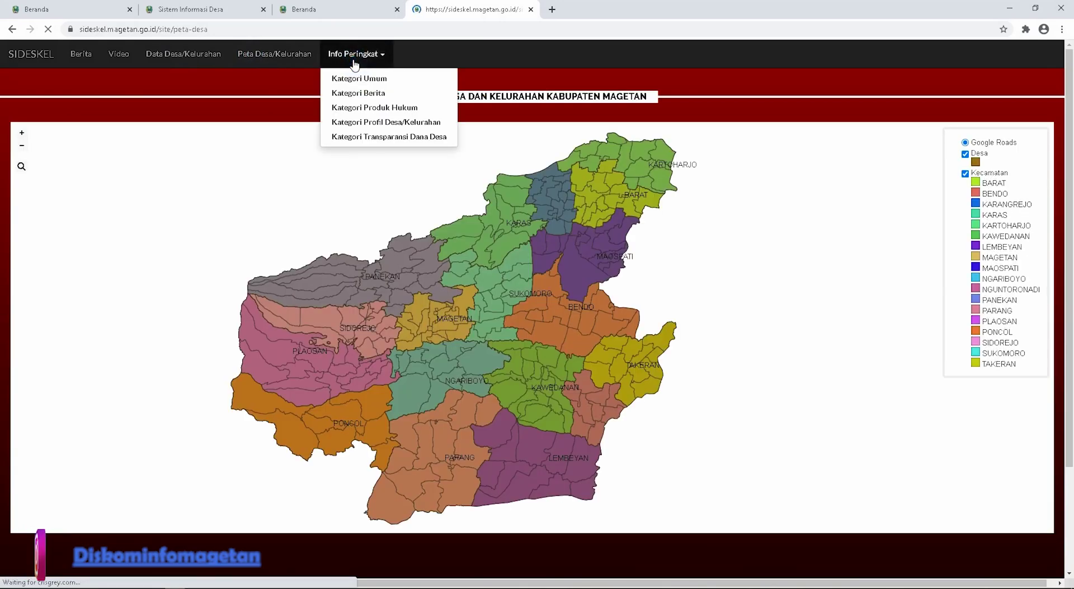
{"action": "left_click", "coordinate": [354, 79]}
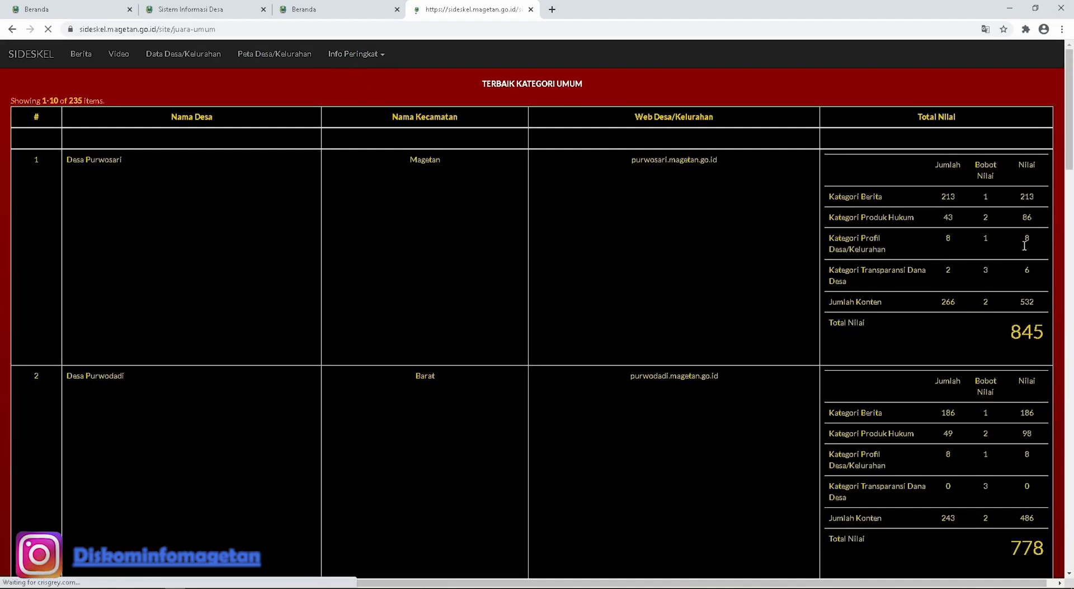
{"action": "scroll", "coordinate": [922, 334], "scroll_direction": "down", "scroll_amount": 3}
{"action": "scroll", "coordinate": [882, 334], "scroll_direction": "up", "scroll_amount": 3}
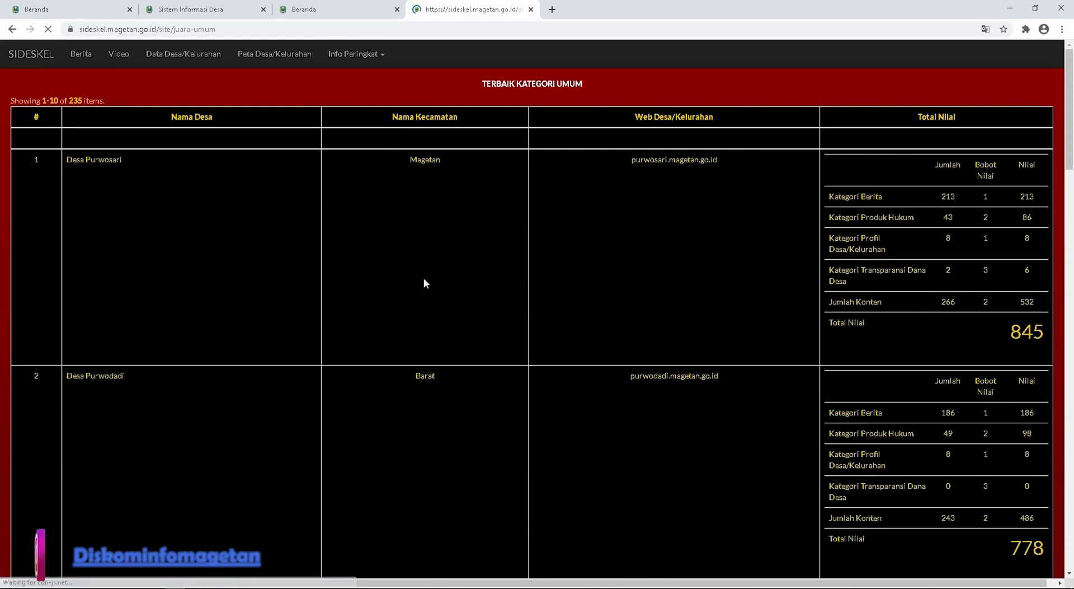
{"action": "left_click", "coordinate": [338, 56]}
{"action": "left_click", "coordinate": [347, 94]}
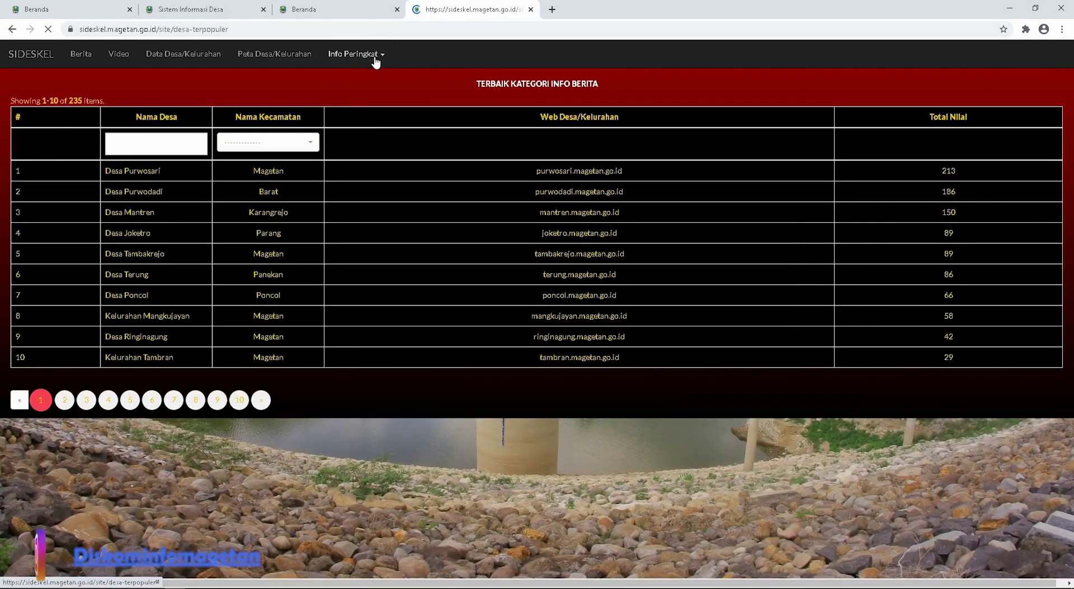
{"action": "left_click", "coordinate": [370, 56]}
{"action": "left_click", "coordinate": [361, 107]}
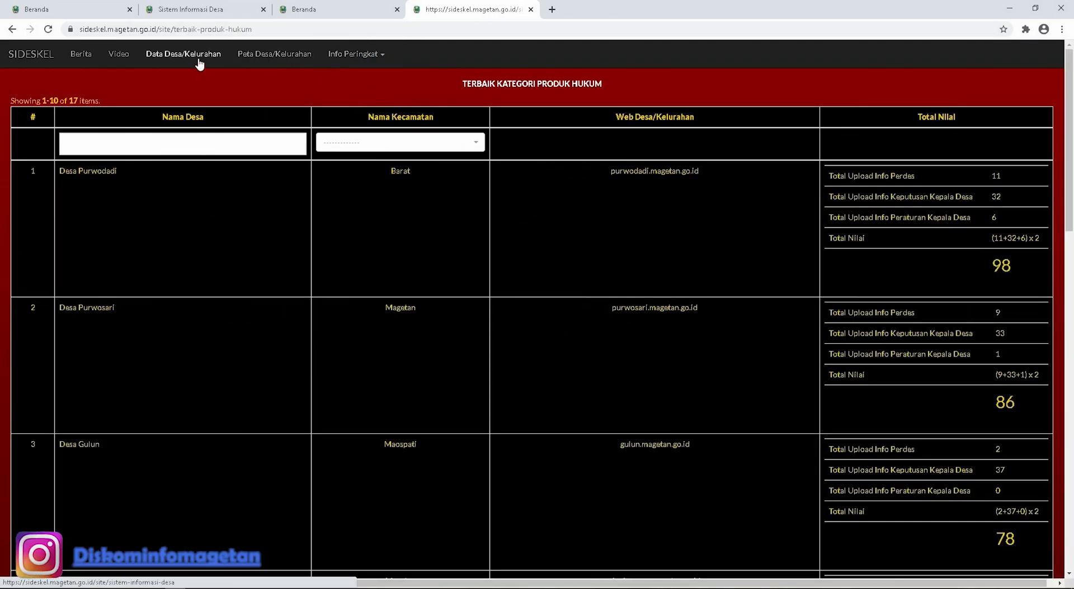
Open Desa Purwosari's website from the Kategori Umum ranking and look through its homepage
{"action": "left_click", "coordinate": [199, 60]}
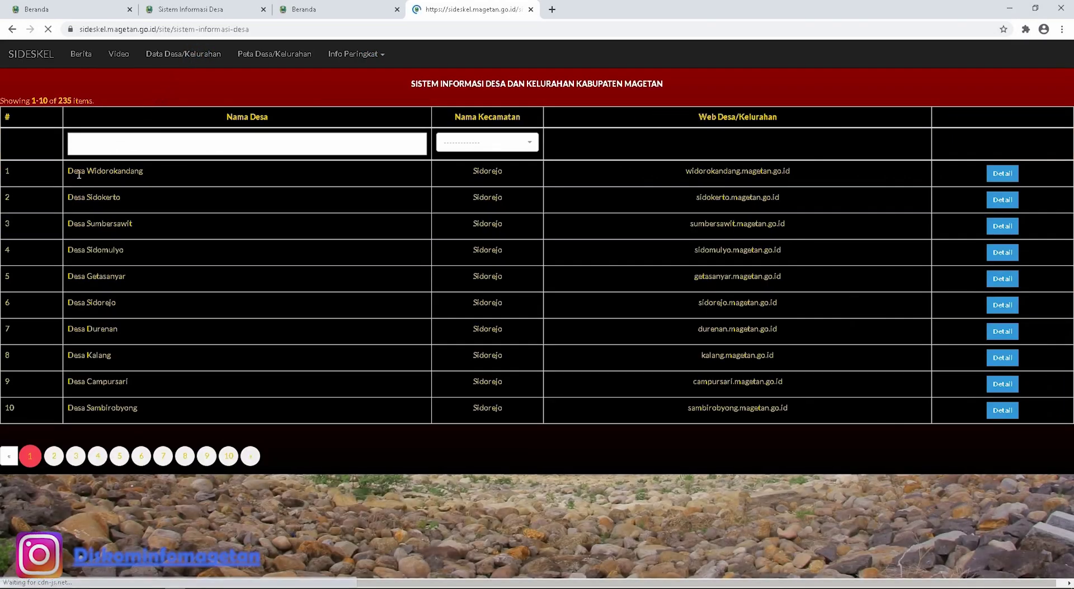
{"action": "left_click", "coordinate": [336, 55]}
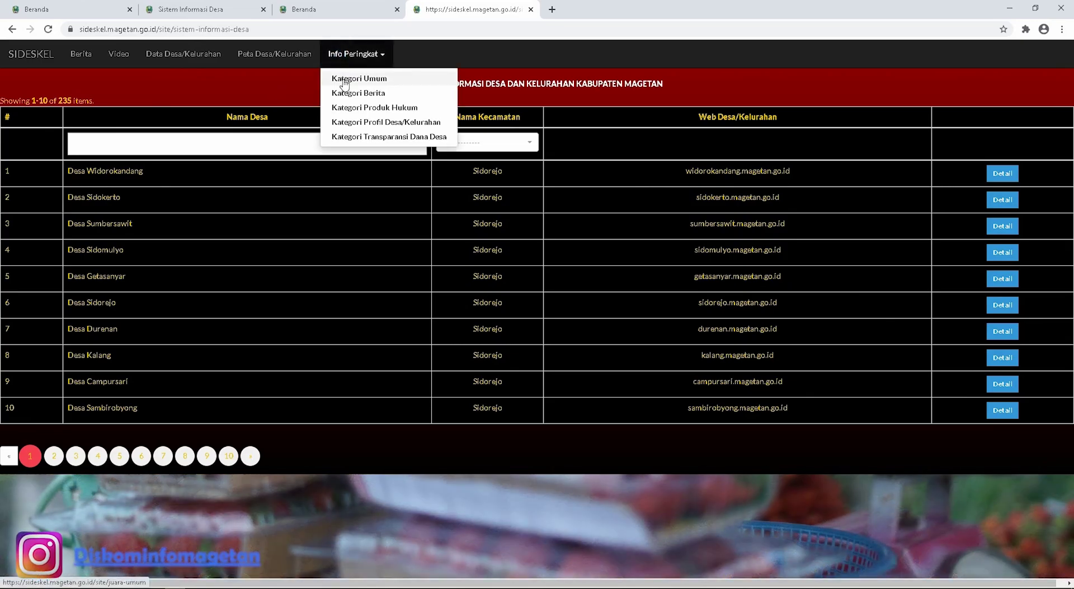
{"action": "left_click", "coordinate": [344, 83]}
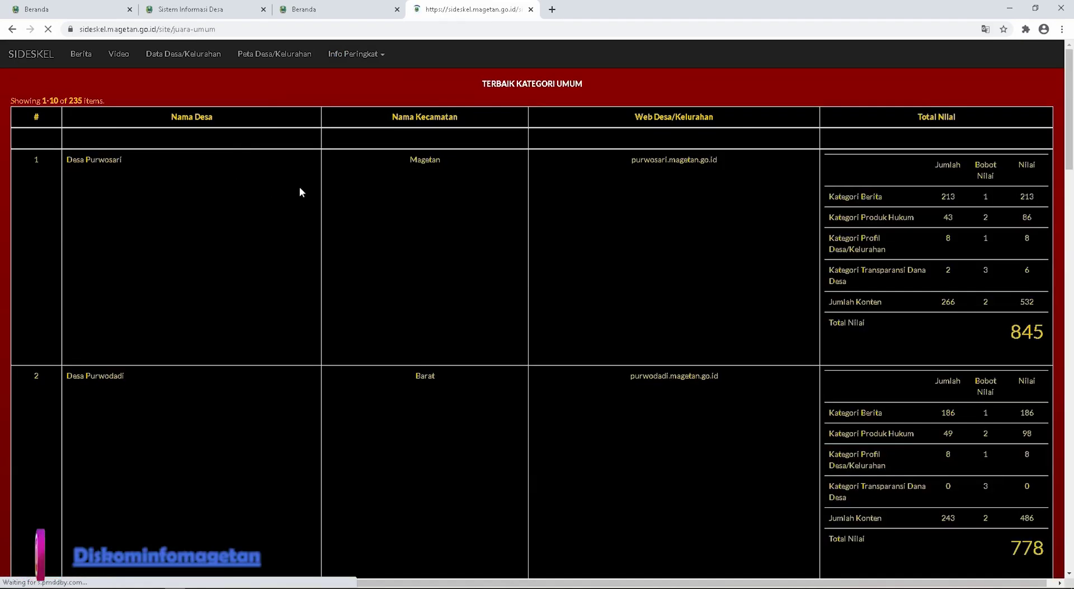
{"action": "left_click", "coordinate": [666, 161]}
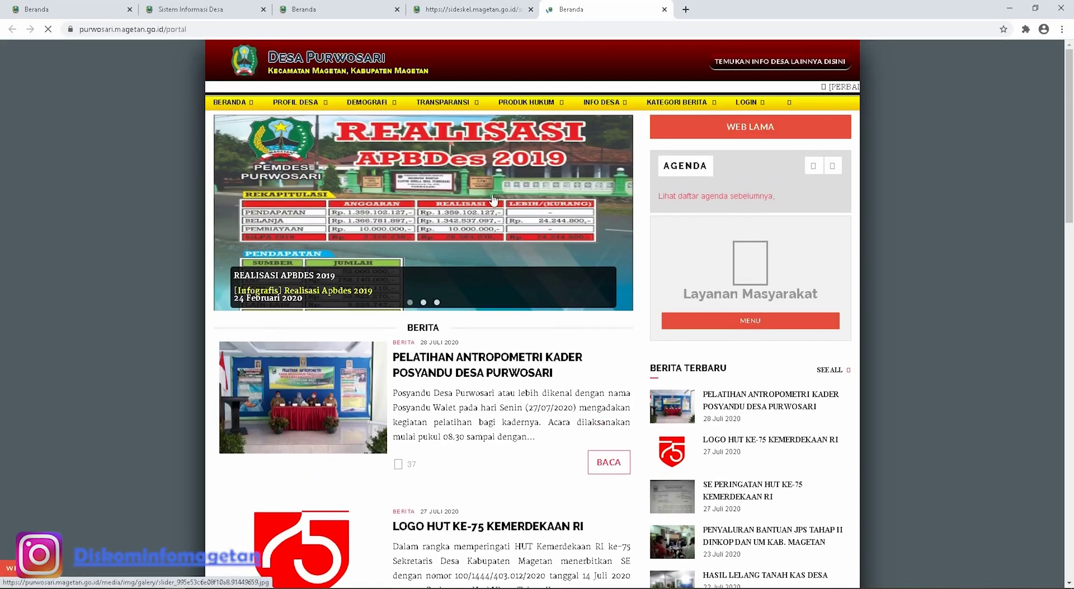
{"action": "scroll", "coordinate": [492, 203], "scroll_direction": "down", "scroll_amount": 2}
{"action": "scroll", "coordinate": [492, 203], "scroll_direction": "up", "scroll_amount": 2}
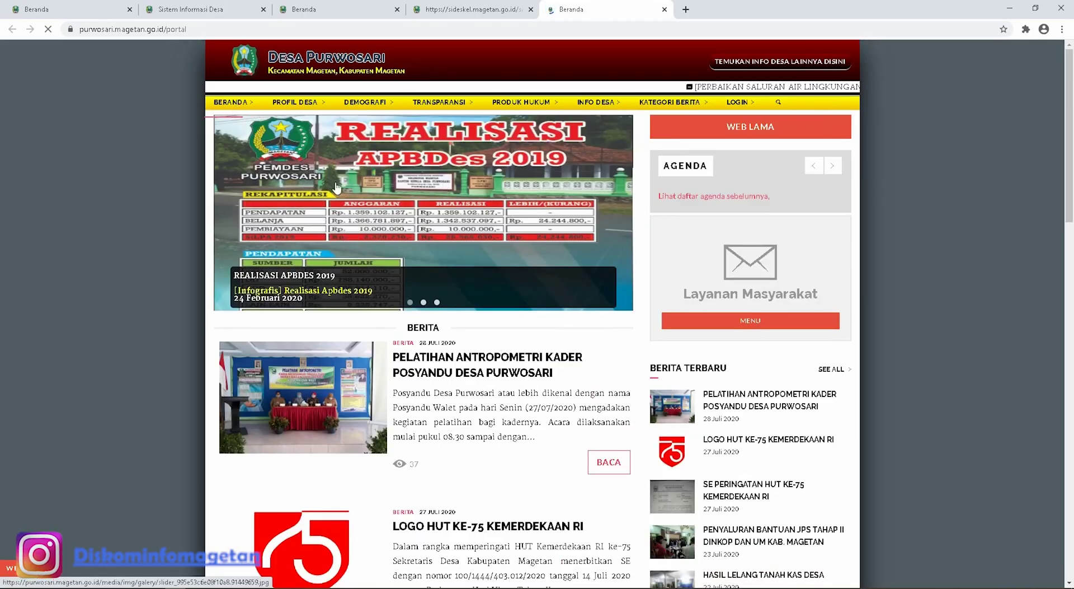
{"action": "scroll", "coordinate": [386, 206], "scroll_direction": "down", "scroll_amount": 4}
{"action": "scroll", "coordinate": [387, 206], "scroll_direction": "up", "scroll_amount": 2}
{"action": "scroll", "coordinate": [386, 206], "scroll_direction": "up", "scroll_amount": 2}
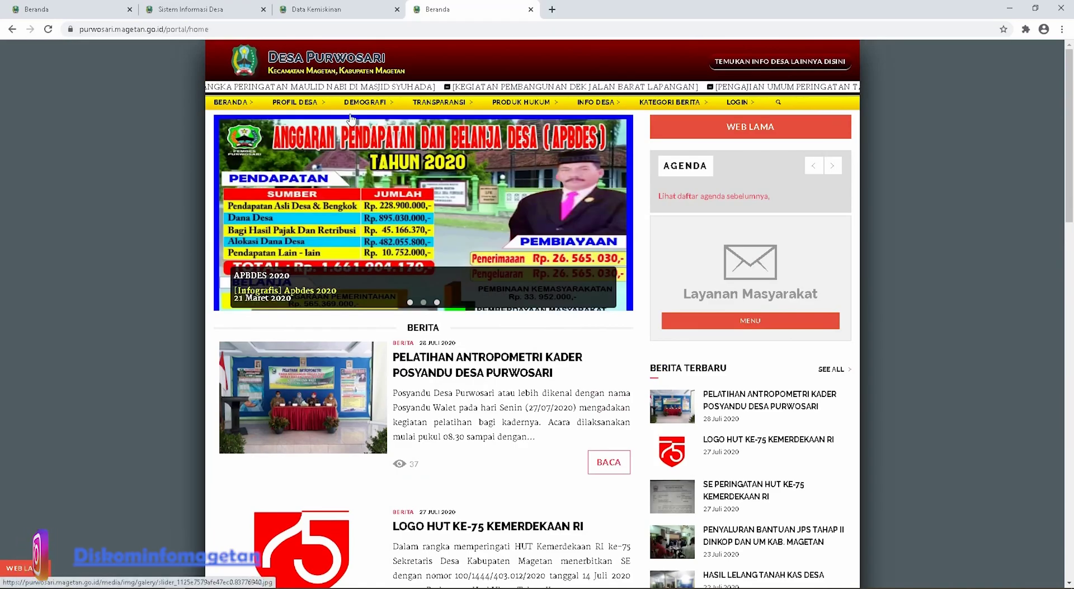
Look through Purwosari's Profil Desa entries and open the Sambutan Kepala Desa page
{"action": "mouse_move", "coordinate": [317, 104]}
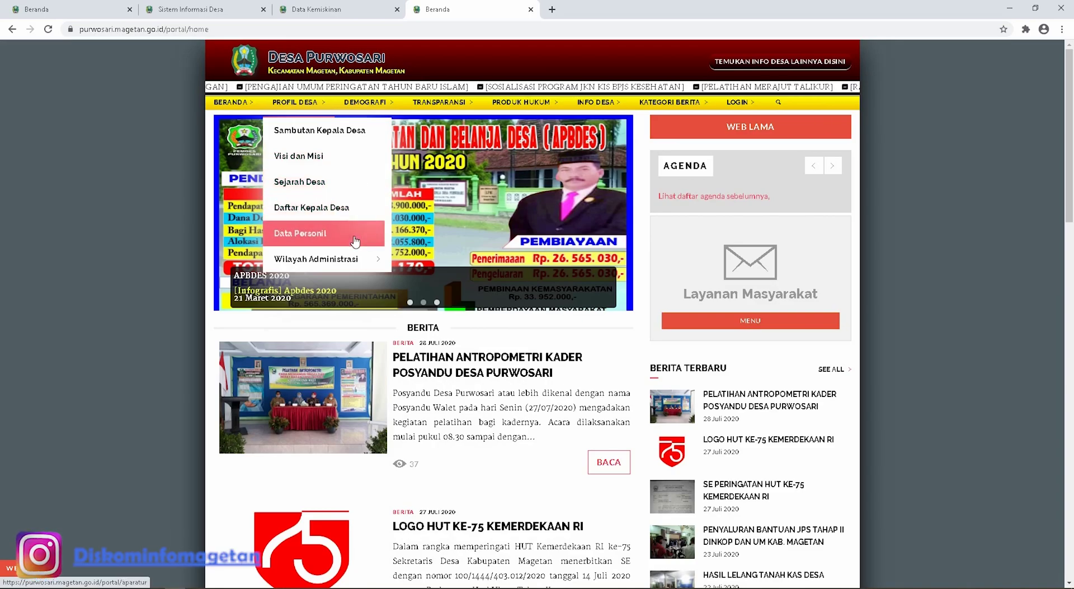
{"action": "mouse_move", "coordinate": [286, 263]}
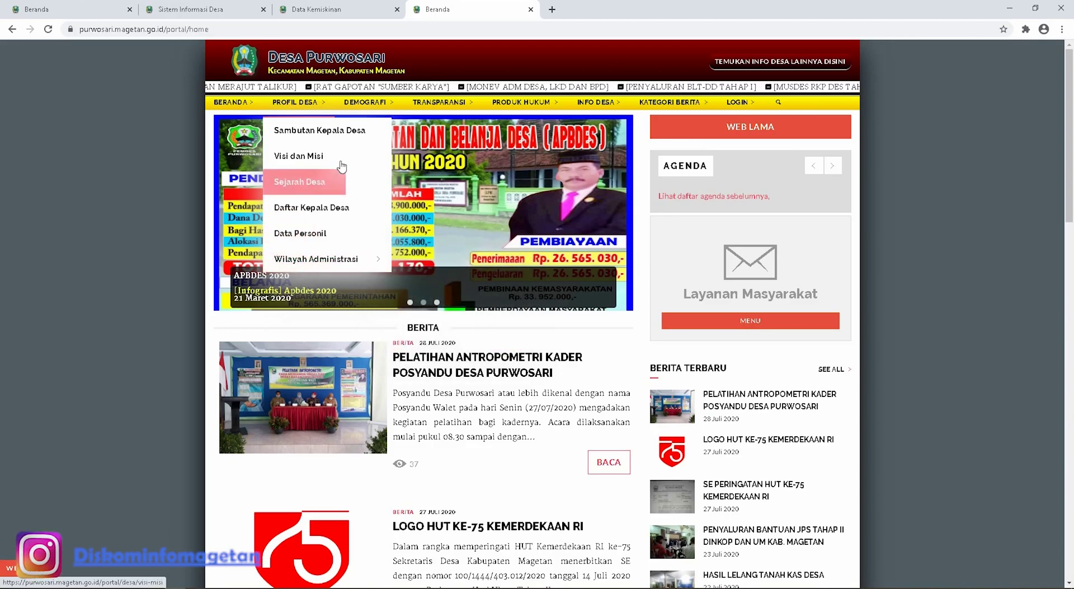
{"action": "left_click", "coordinate": [318, 136]}
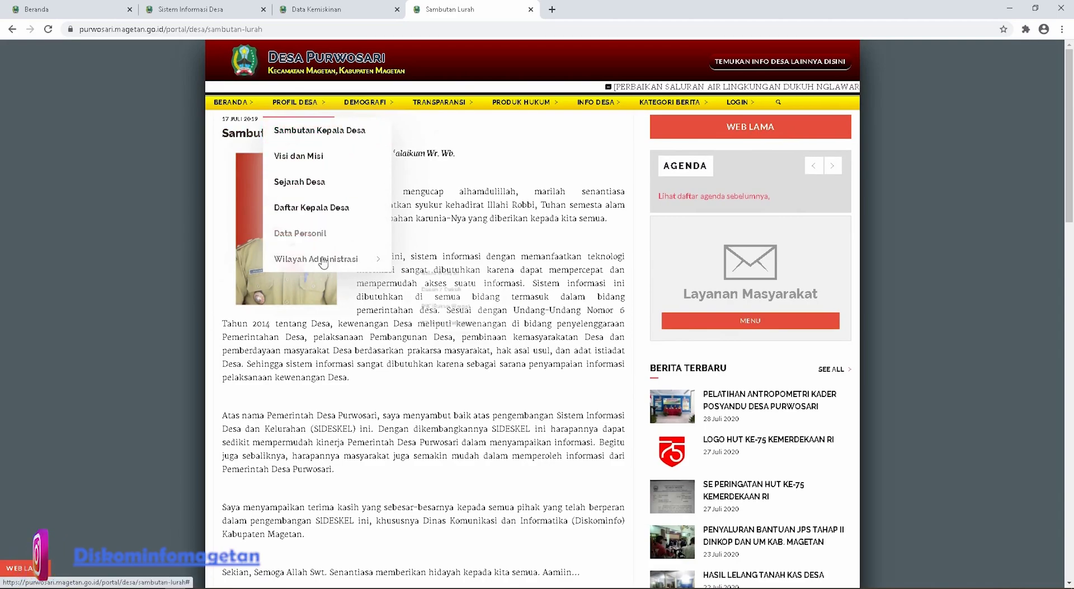
Fill in the saved account e-mail and password on Purwosari's admin login page, and return to the village head's welcome page
{"action": "mouse_move", "coordinate": [743, 105]}
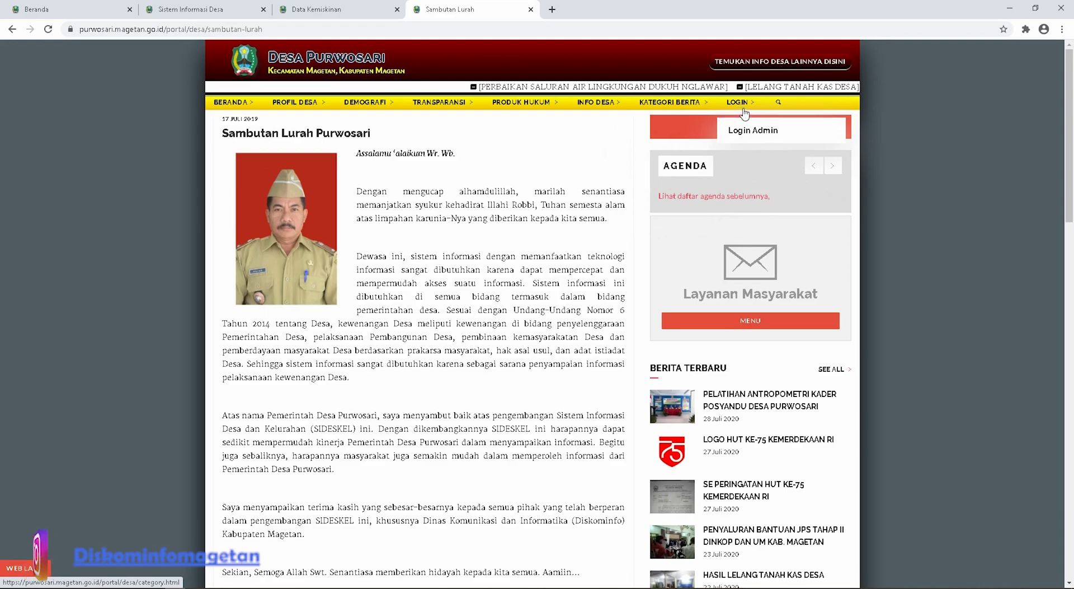
{"action": "left_click", "coordinate": [747, 133]}
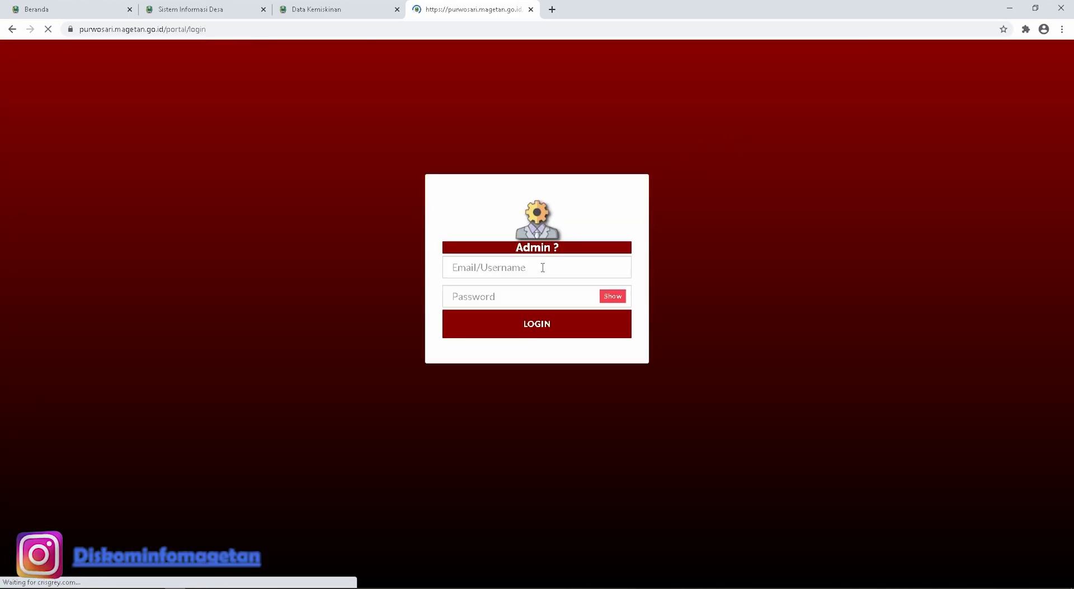
{"action": "left_click", "coordinate": [543, 268]}
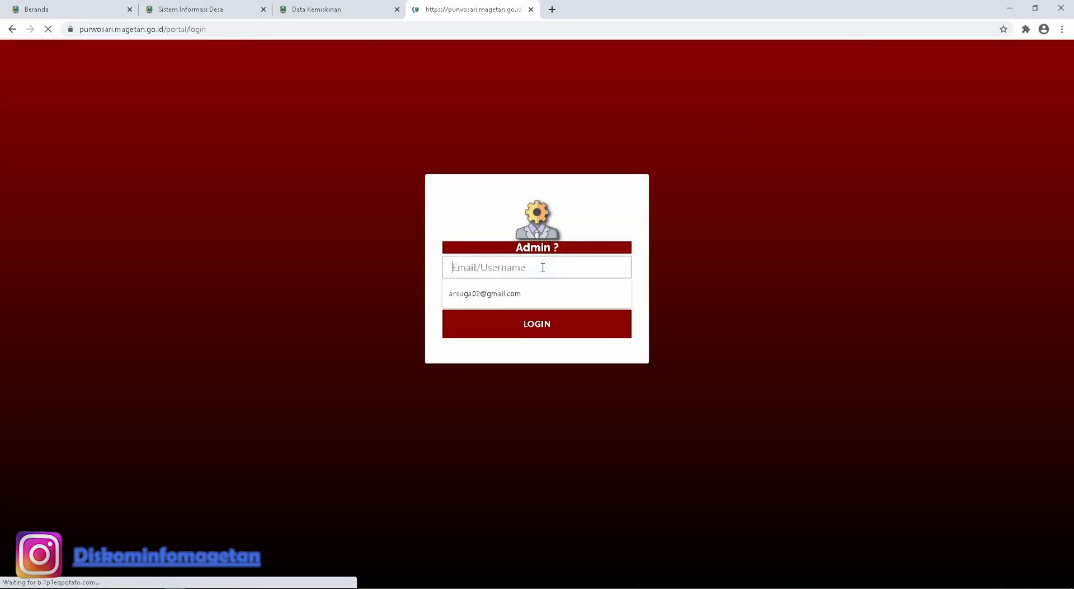
{"action": "left_click", "coordinate": [583, 289]}
{"action": "left_click", "coordinate": [541, 292]}
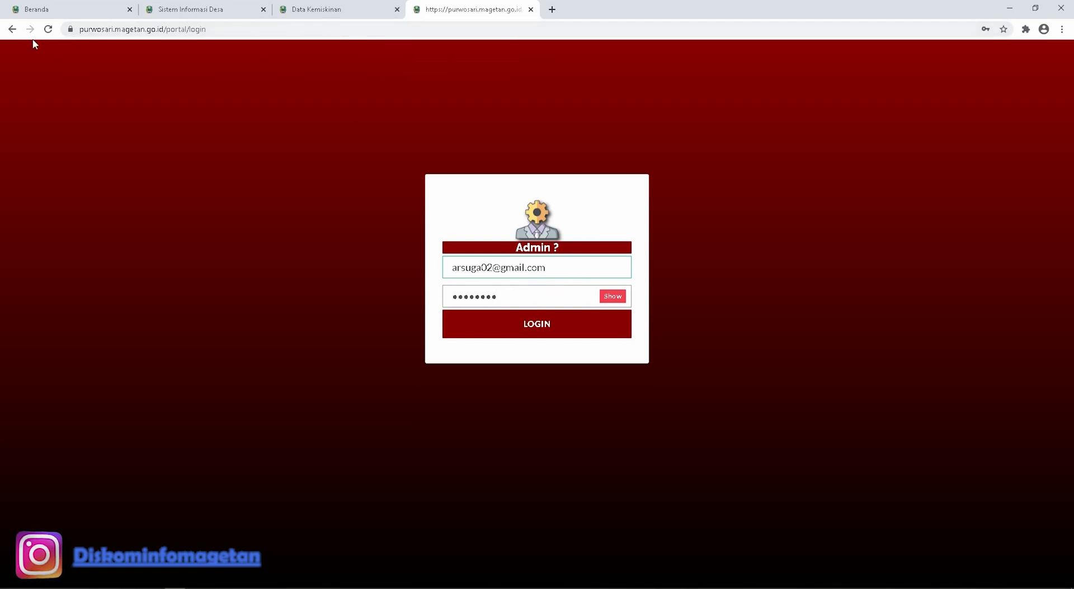
{"action": "left_click", "coordinate": [8, 31]}
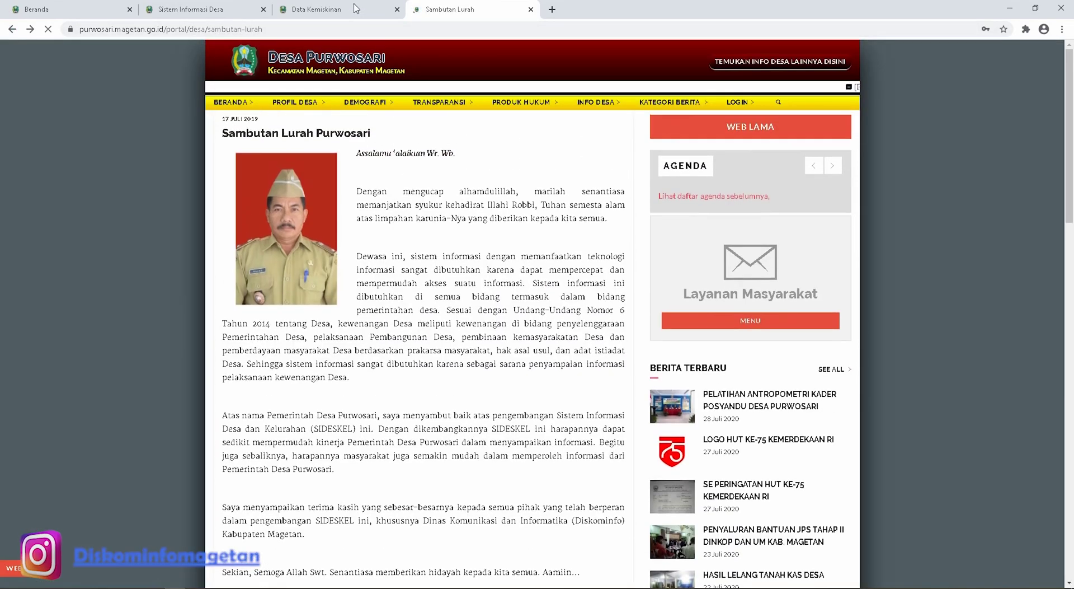
Switch to the Desa Temboro site and open its Sambutan Kepala Desa page for editing
{"action": "left_click", "coordinate": [356, 7]}
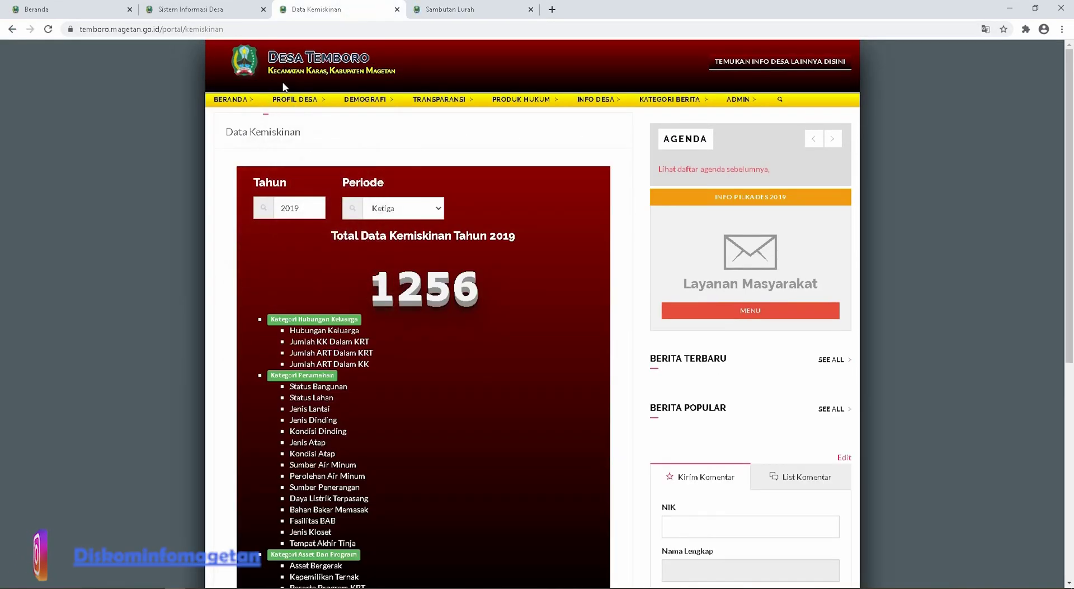
{"action": "left_click", "coordinate": [288, 123]}
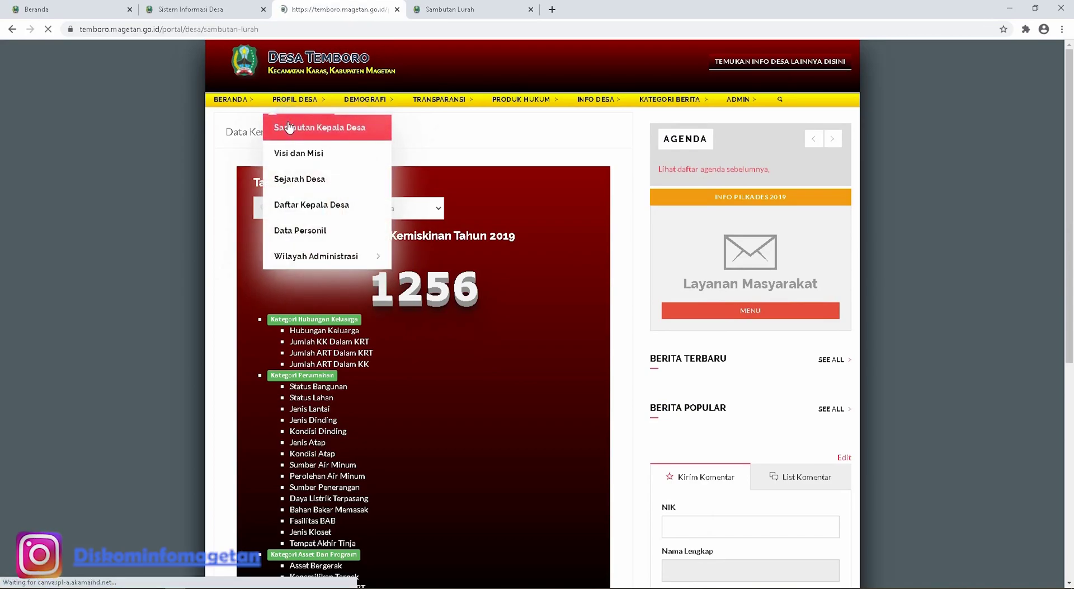
{"action": "mouse_move", "coordinate": [739, 100]}
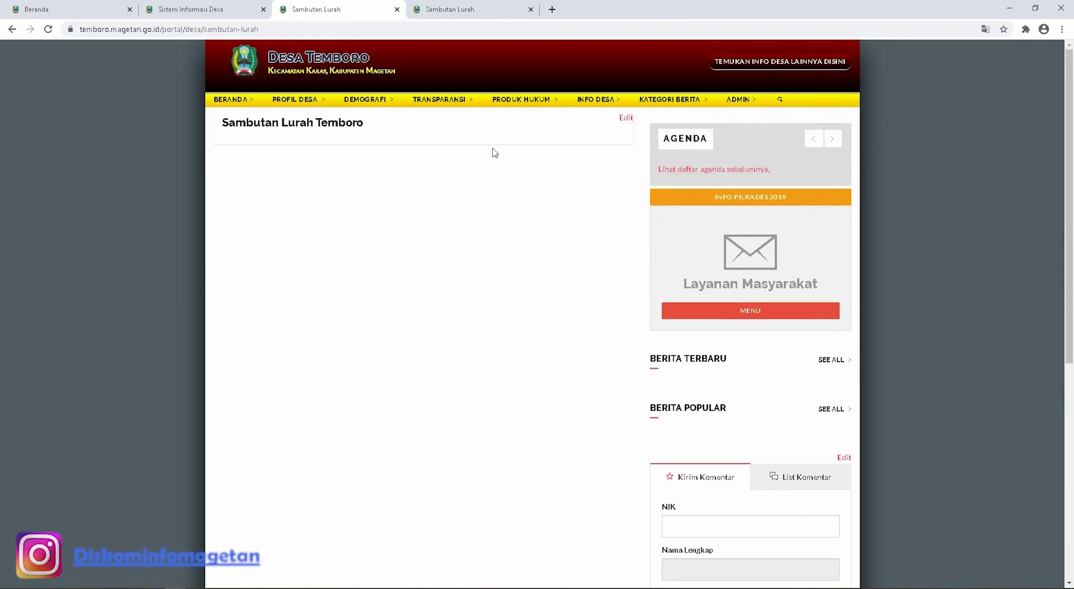
{"action": "left_click_drag", "start_coordinate": [385, 128], "coordinate": [223, 122]}
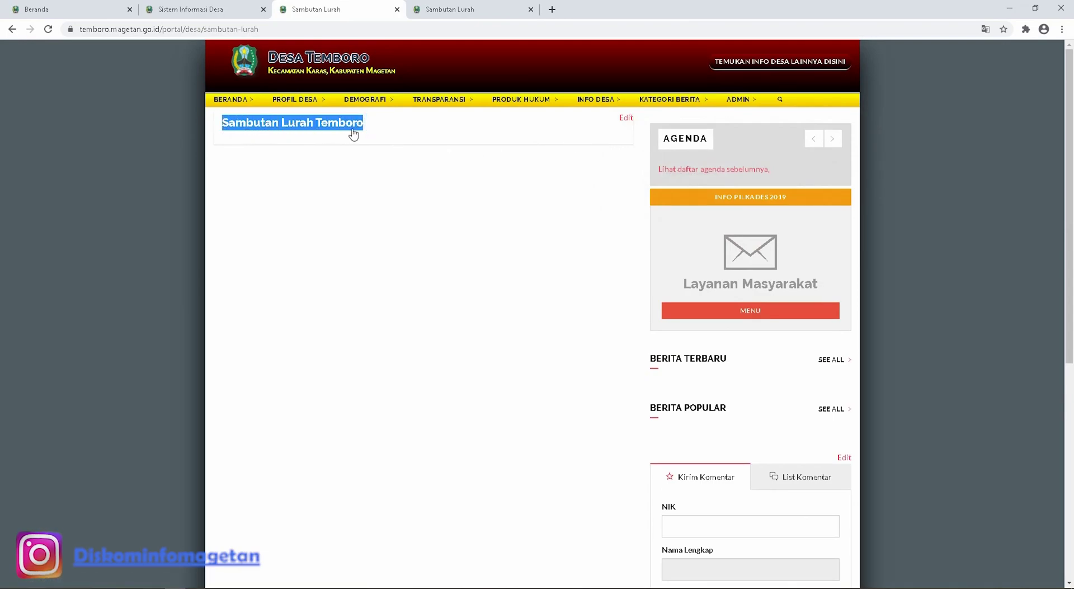
{"action": "left_click", "coordinate": [387, 129]}
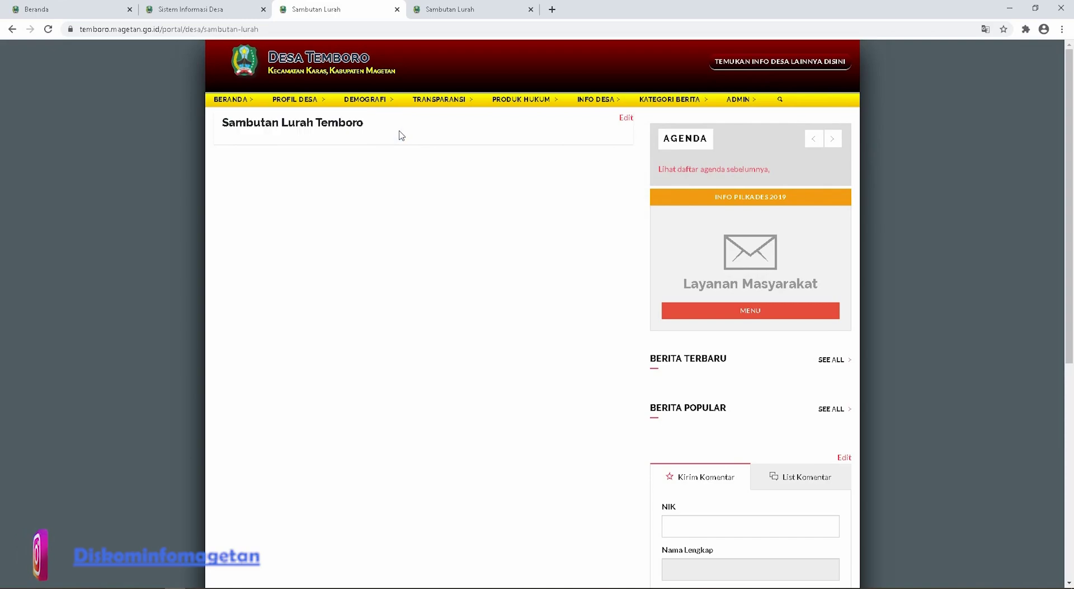
{"action": "left_click", "coordinate": [626, 124]}
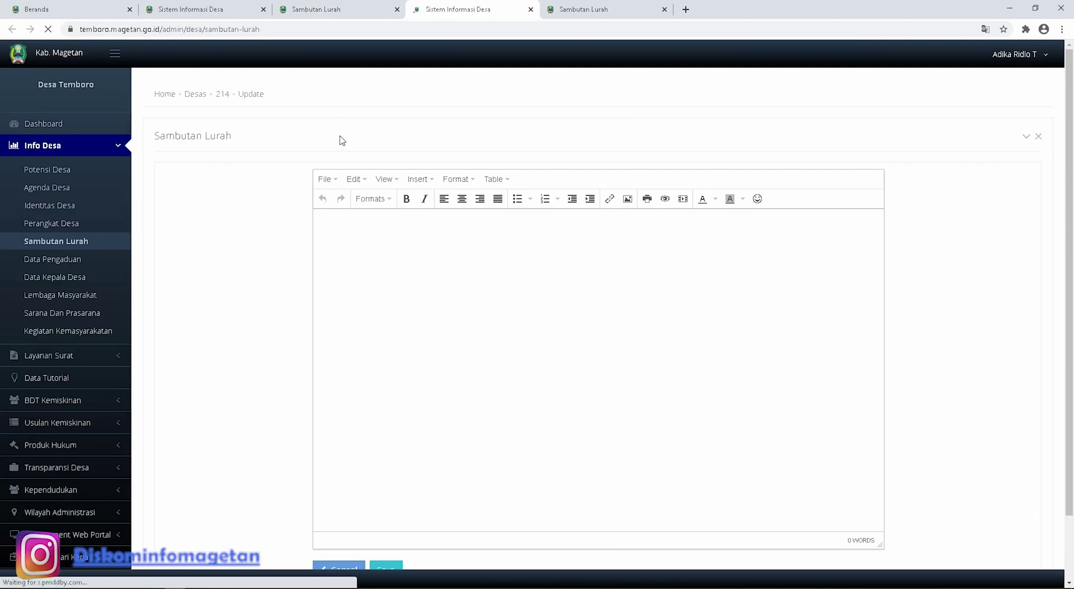
Enter "sambutan" as the welcome text in the Sambutan Lurah editor
{"action": "scroll", "coordinate": [361, 242], "scroll_direction": "down", "scroll_amount": 2}
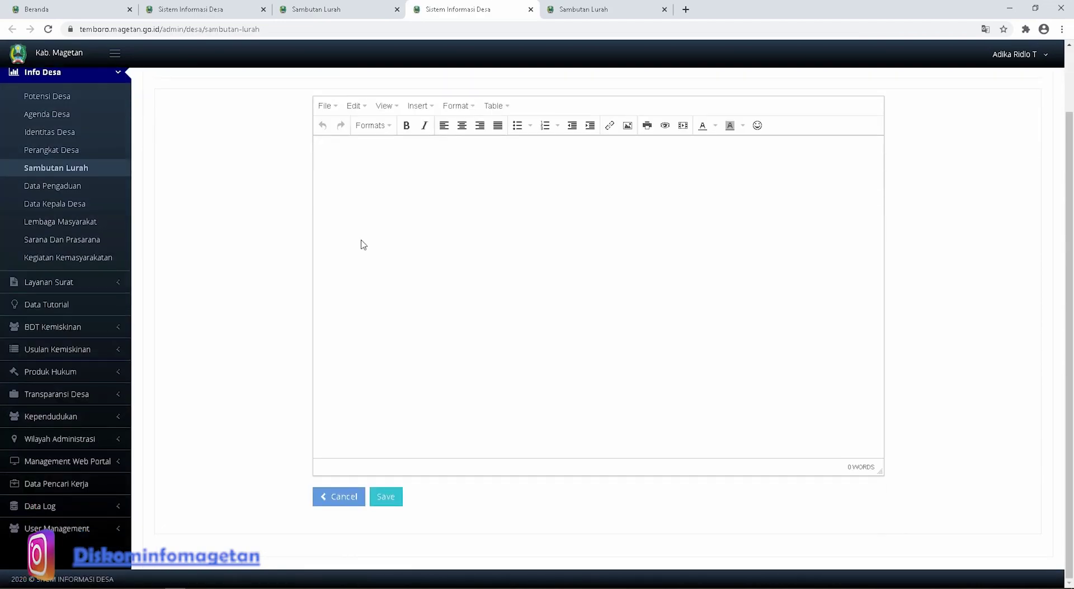
{"action": "scroll", "coordinate": [361, 242], "scroll_direction": "up", "scroll_amount": 2}
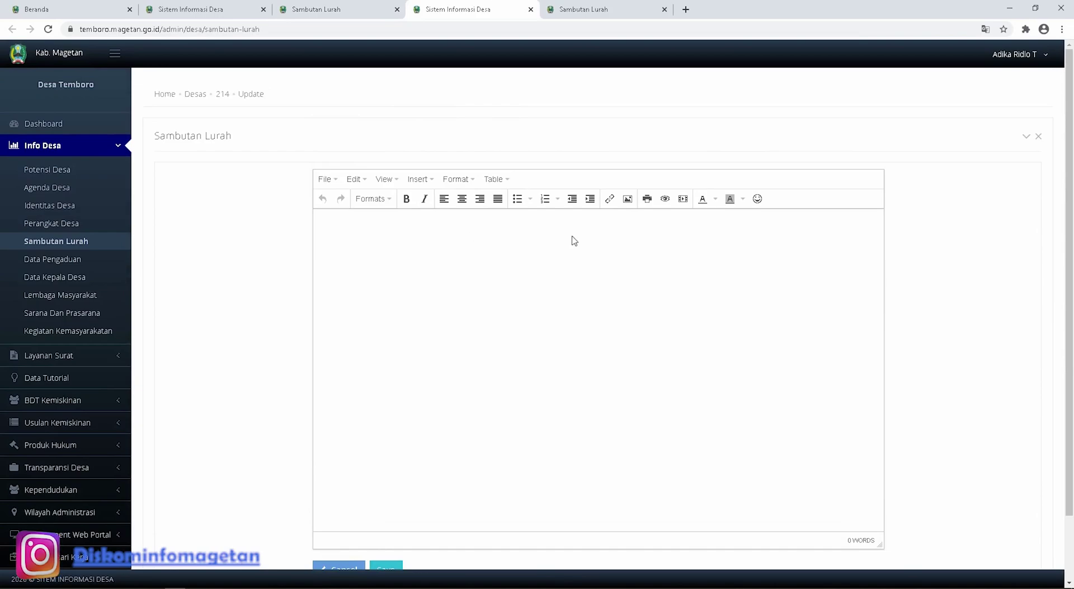
{"action": "left_click", "coordinate": [389, 238]}
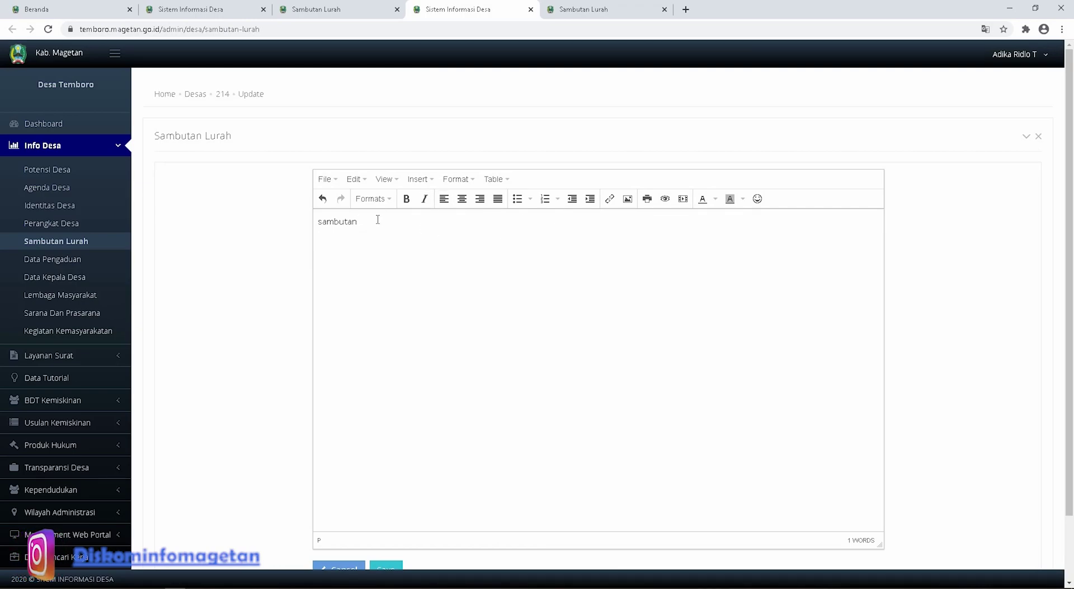
{"action": "left_click_drag", "start_coordinate": [376, 221], "coordinate": [317, 219]}
{"action": "left_click", "coordinate": [382, 271]}
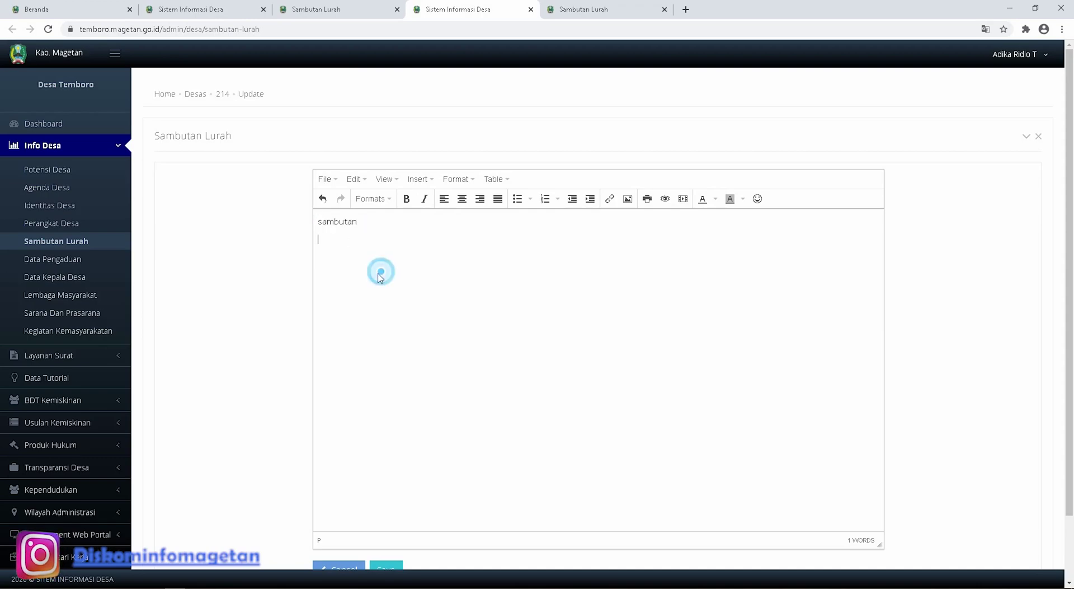
{"action": "left_click", "coordinate": [330, 273]}
{"action": "scroll", "coordinate": [409, 250], "scroll_direction": "down", "scroll_amount": 2}
{"action": "scroll", "coordinate": [409, 250], "scroll_direction": "up", "scroll_amount": 2}
{"action": "scroll", "coordinate": [409, 250], "scroll_direction": "down", "scroll_amount": 2}
{"action": "scroll", "coordinate": [408, 250], "scroll_direction": "up", "scroll_amount": 2}
{"action": "scroll", "coordinate": [408, 251], "scroll_direction": "down", "scroll_amount": 2}
{"action": "left_click", "coordinate": [398, 498]}
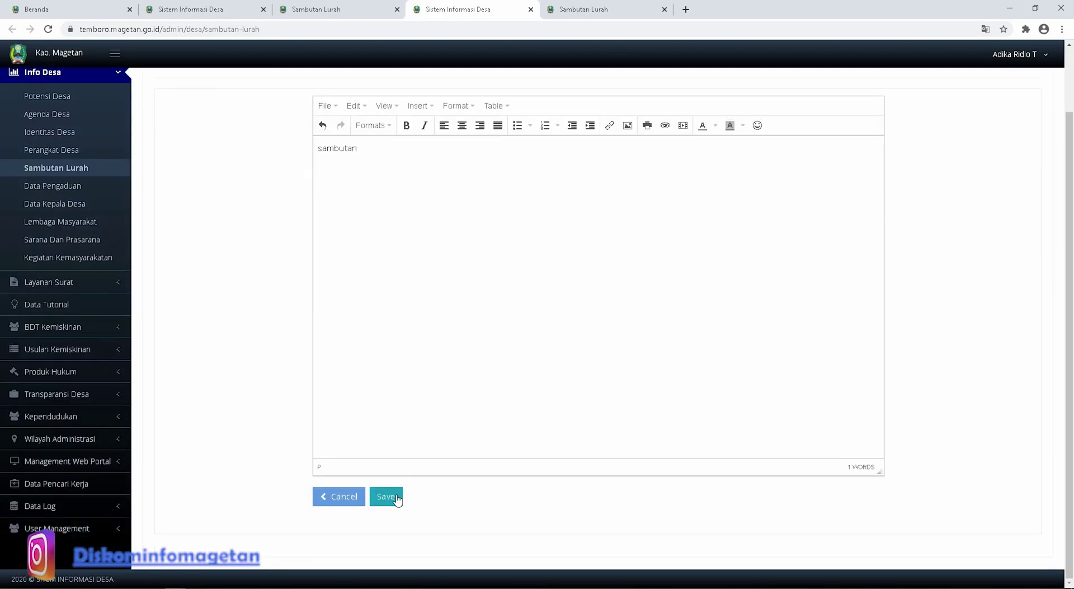
Try to delete the word "sambutan" from the Sambutan Lurah editor
{"action": "scroll", "coordinate": [444, 285], "scroll_direction": "up", "scroll_amount": 2}
{"action": "left_click", "coordinate": [345, 248]}
{"action": "left_click_drag", "start_coordinate": [367, 224], "coordinate": [305, 228]}
{"action": "key", "text": "BackSpace"}
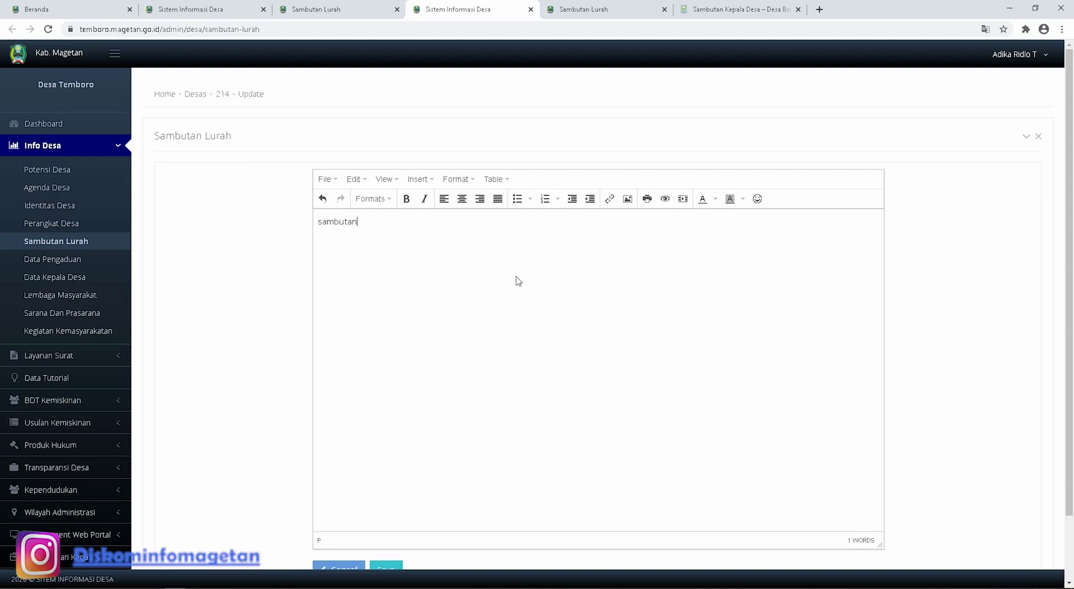
Replace the placeholder word "sambutan" in the Sambutan Lurah editor with the full copied welcome message for Desa Temboro
{"action": "key", "text": "ctrl+a"}
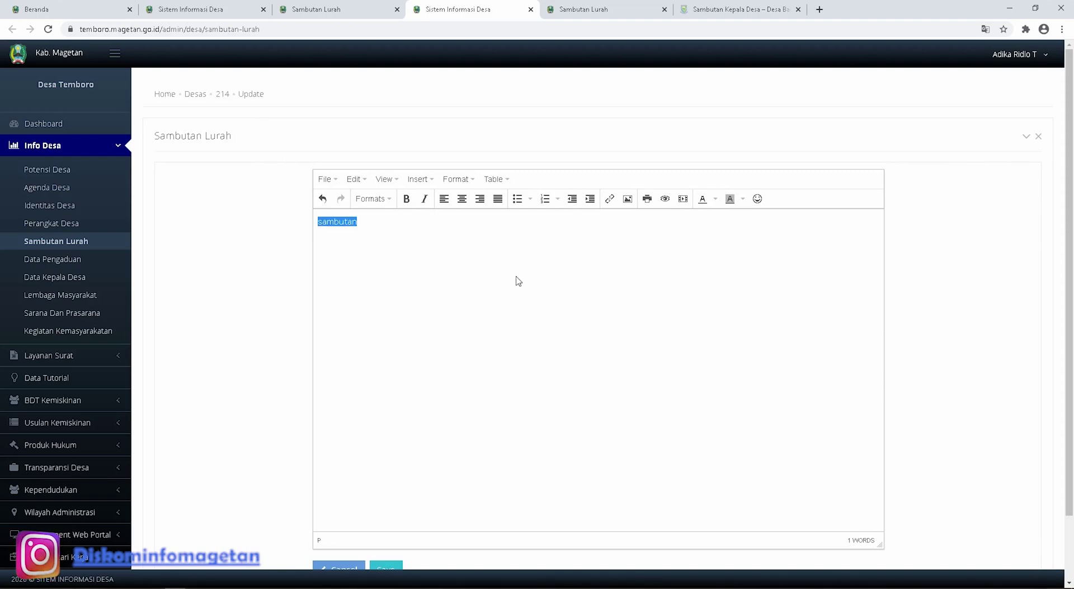
{"action": "key", "text": "BackSpace"}
{"action": "right_click", "coordinate": [519, 272]}
{"action": "left_click", "coordinate": [449, 285]}
{"action": "key", "text": "ctrl+v"}
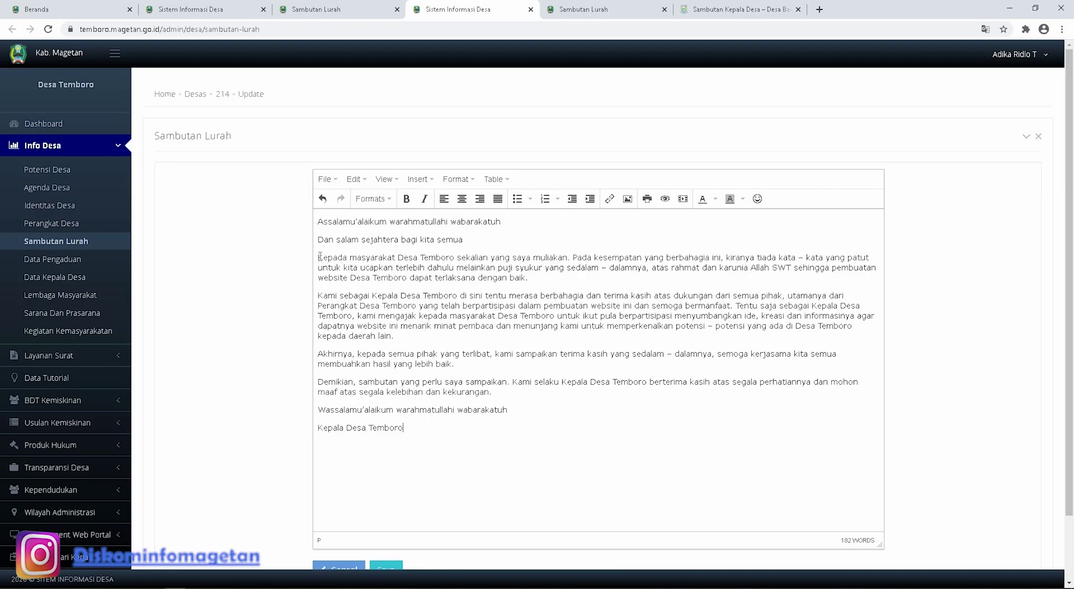
Make the line "Dan salam sejahtera bagi kita semua" bold
{"action": "left_click_drag", "start_coordinate": [469, 239], "coordinate": [384, 267]}
{"action": "left_click", "coordinate": [474, 237]}
{"action": "left_click_drag", "start_coordinate": [481, 239], "coordinate": [394, 237]}
{"action": "left_click_drag", "start_coordinate": [487, 241], "coordinate": [323, 235]}
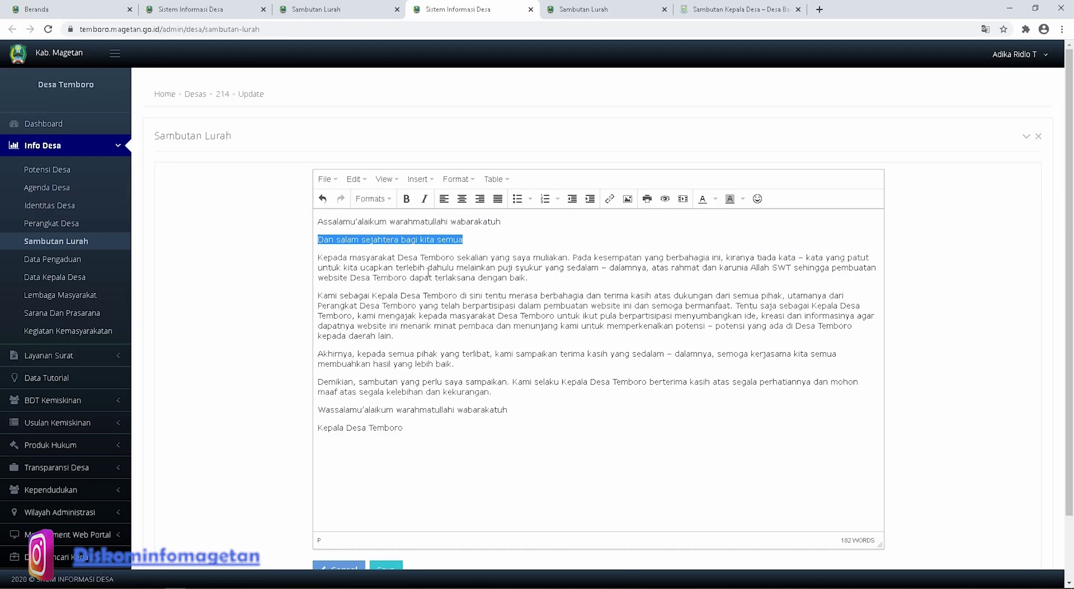
{"action": "left_click", "coordinate": [406, 200]}
{"action": "left_click", "coordinate": [505, 248]}
Italicize the words "Kepada masyarakat" at the start of the first body paragraph
{"action": "left_click_drag", "start_coordinate": [485, 238], "coordinate": [324, 257]}
{"action": "double_click", "coordinate": [339, 257]}
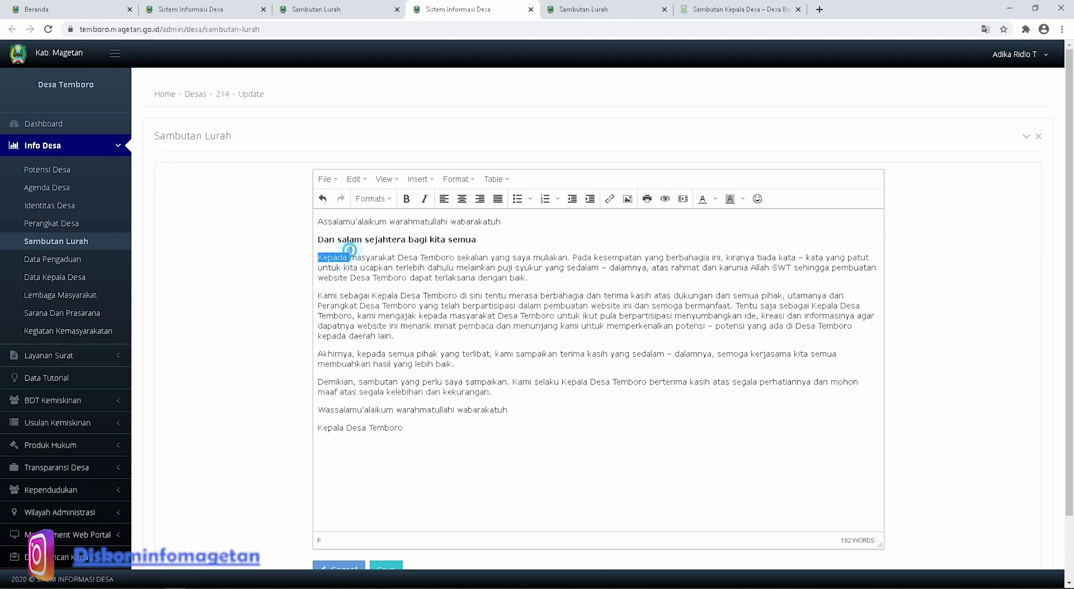
{"action": "left_click", "coordinate": [498, 240]}
{"action": "left_click_drag", "start_coordinate": [319, 257], "coordinate": [396, 259]}
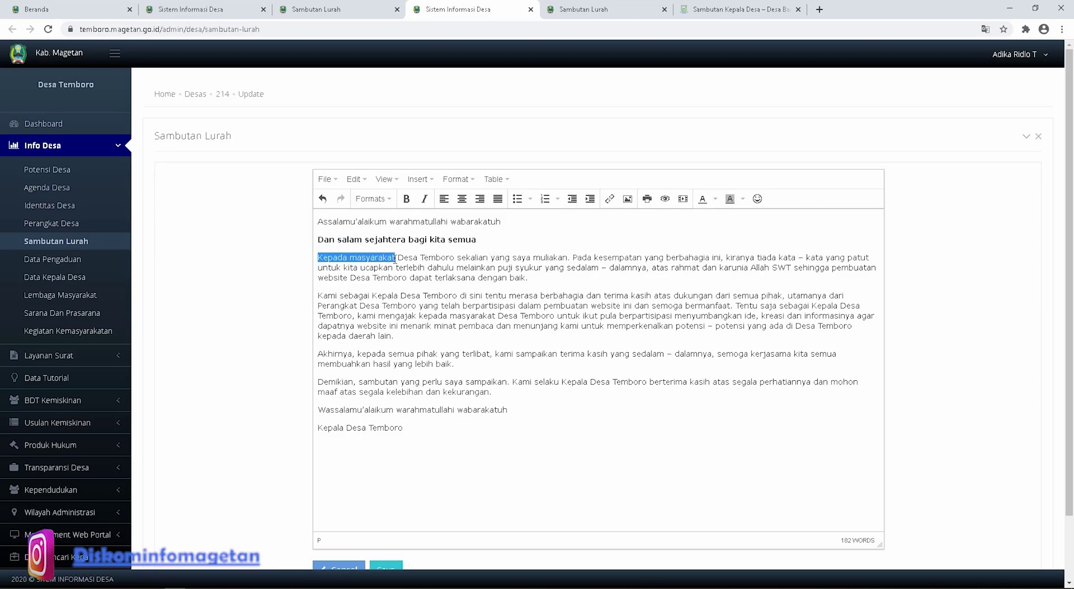
{"action": "left_click", "coordinate": [425, 198]}
{"action": "left_click", "coordinate": [541, 306]}
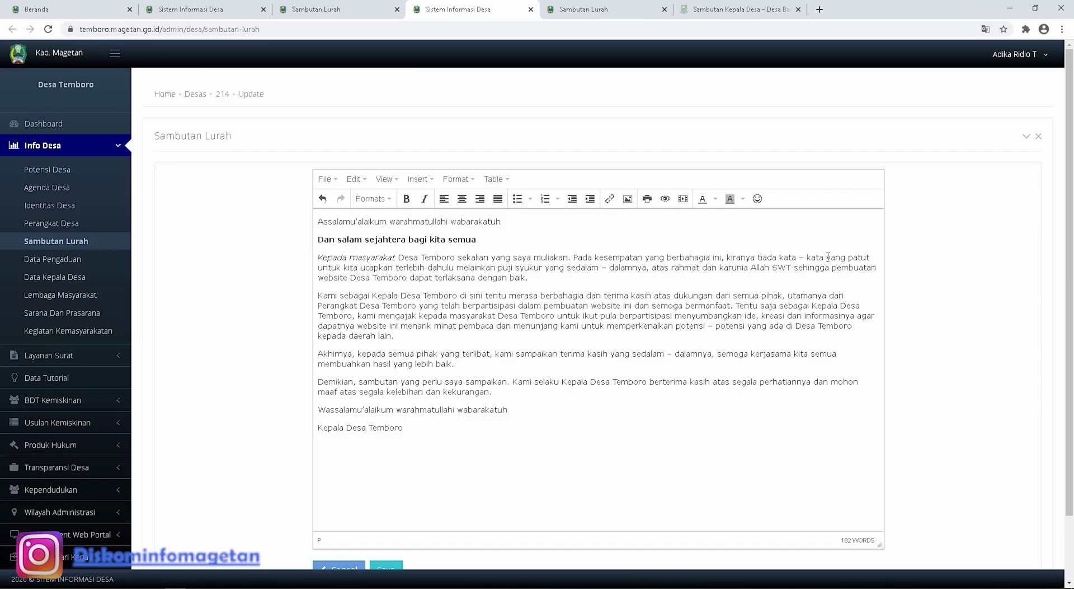
Left-align the paragraph beginning "Kepada masyarakat" and center the one beginning "Kami sebagai Kepala Desa Temboro"
{"action": "left_click_drag", "start_coordinate": [547, 281], "coordinate": [312, 263]}
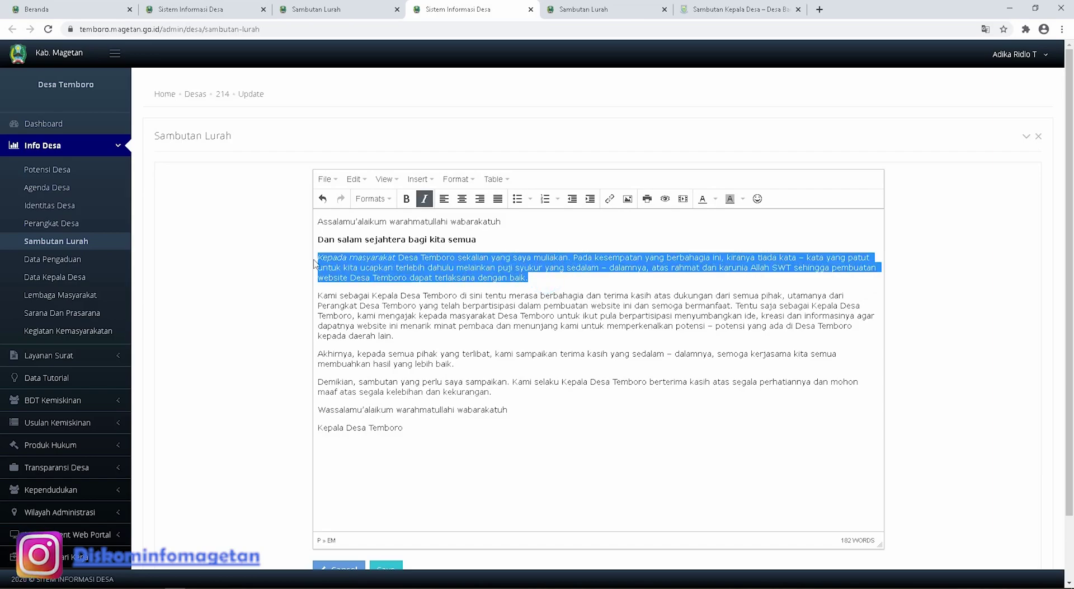
{"action": "left_click", "coordinate": [421, 276]}
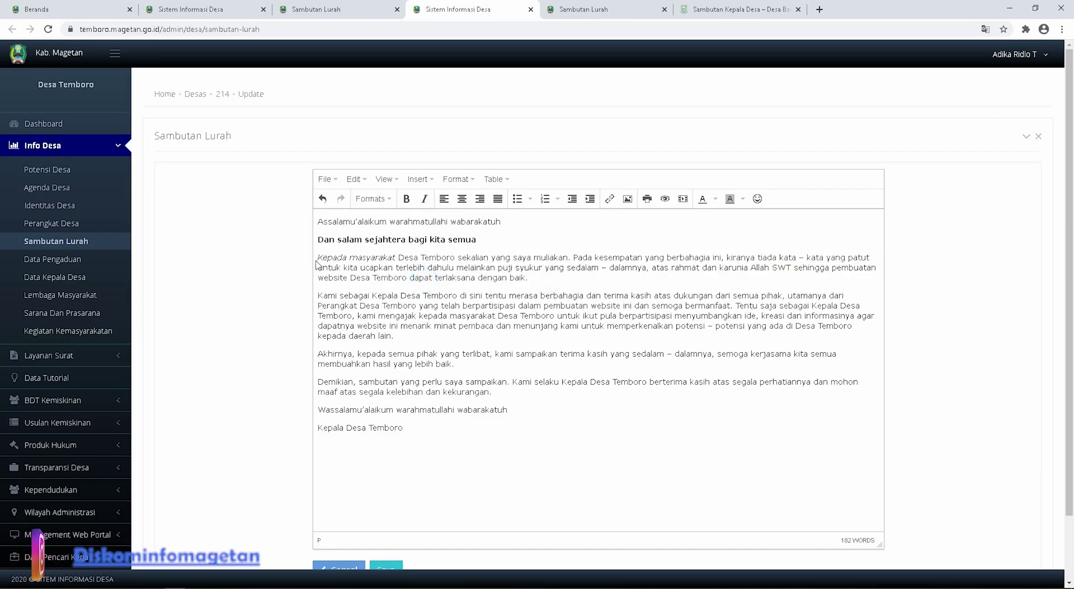
{"action": "left_click_drag", "start_coordinate": [322, 257], "coordinate": [558, 280]}
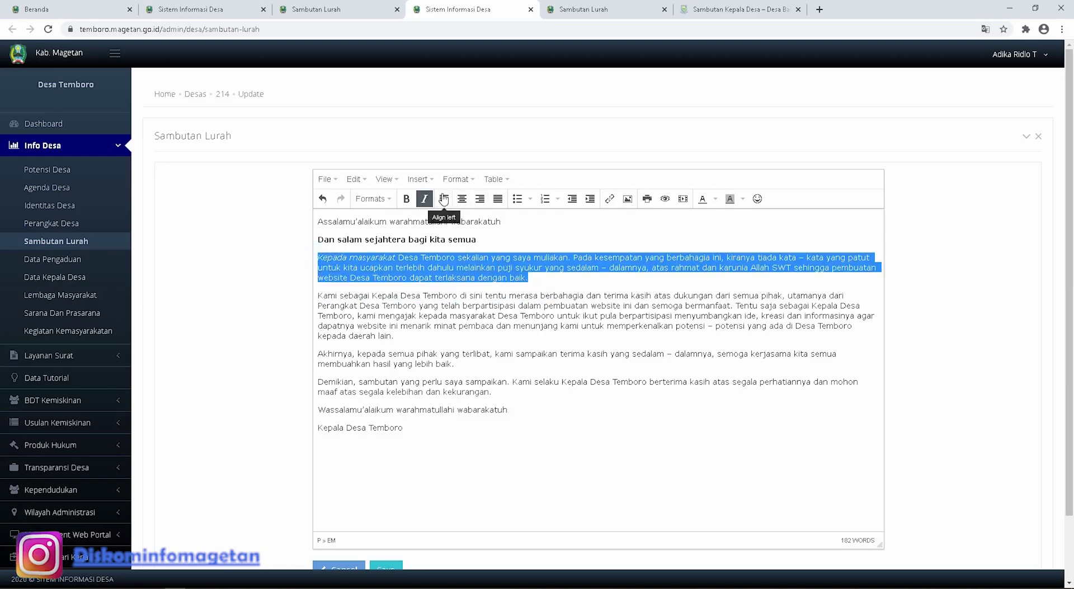
{"action": "left_click", "coordinate": [444, 199]}
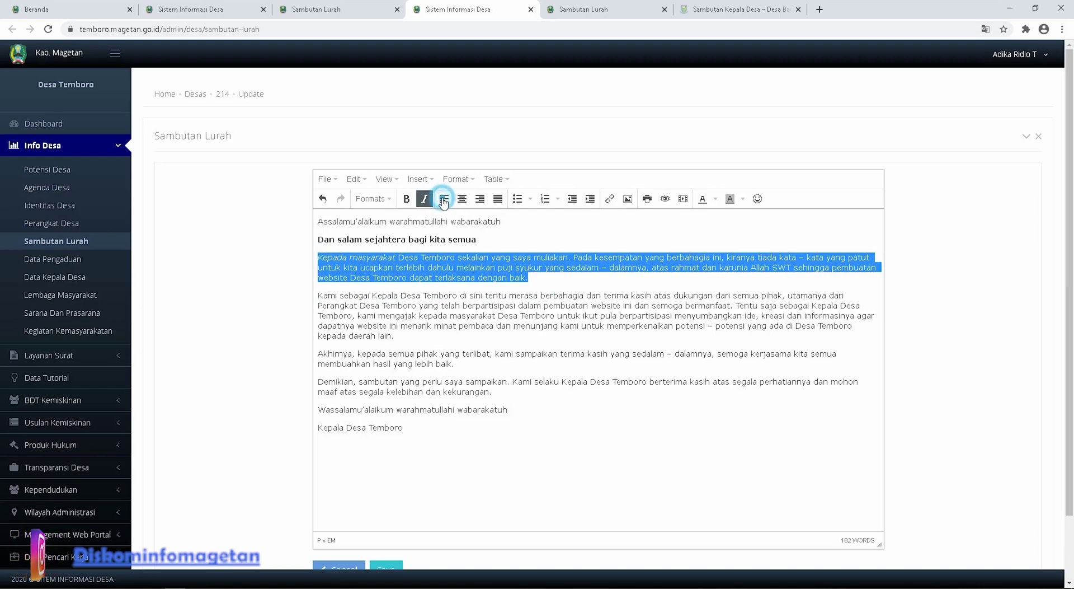
{"action": "left_click_drag", "start_coordinate": [319, 296], "coordinate": [395, 335]}
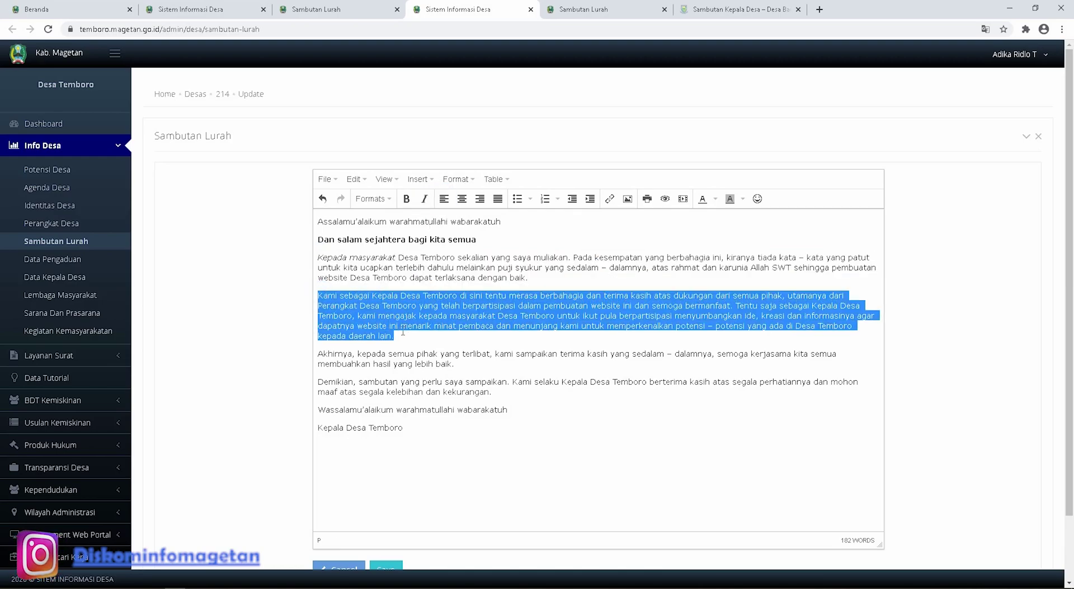
{"action": "left_click", "coordinate": [469, 204]}
{"action": "left_click", "coordinate": [414, 339]}
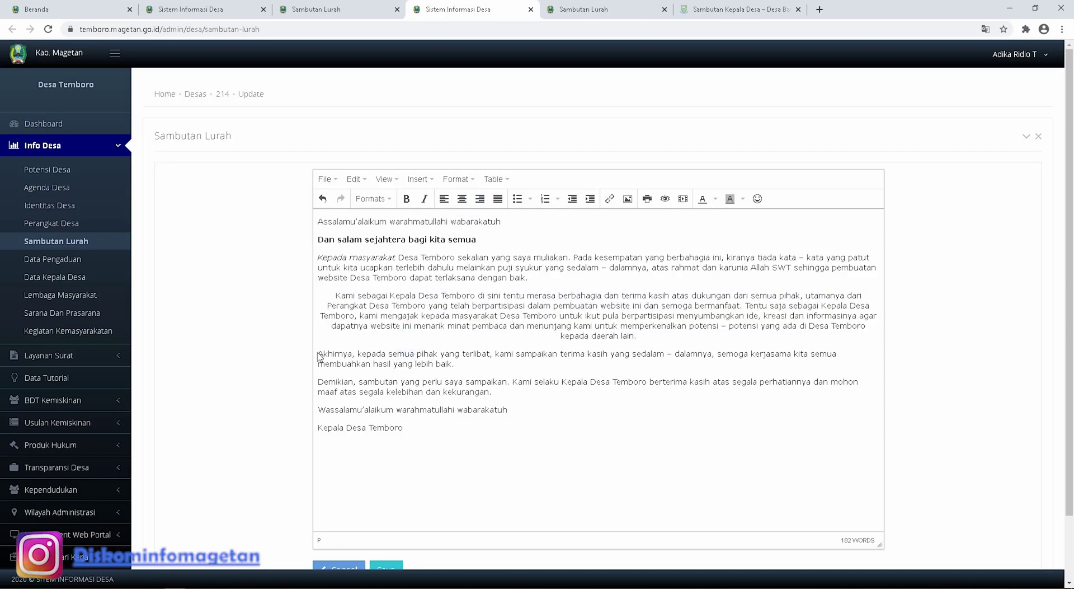
Right-align the paragraph beginning "Akhirnya" and justify the paragraph beginning "Demikian, sambutan"
{"action": "left_click_drag", "start_coordinate": [449, 364], "coordinate": [308, 359]}
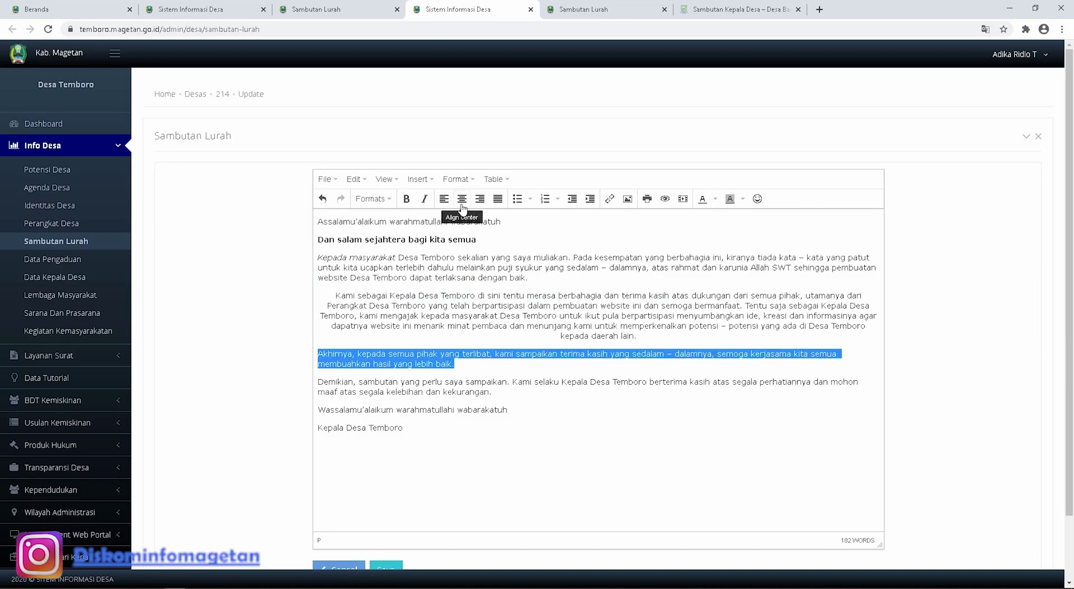
{"action": "left_click", "coordinate": [480, 201]}
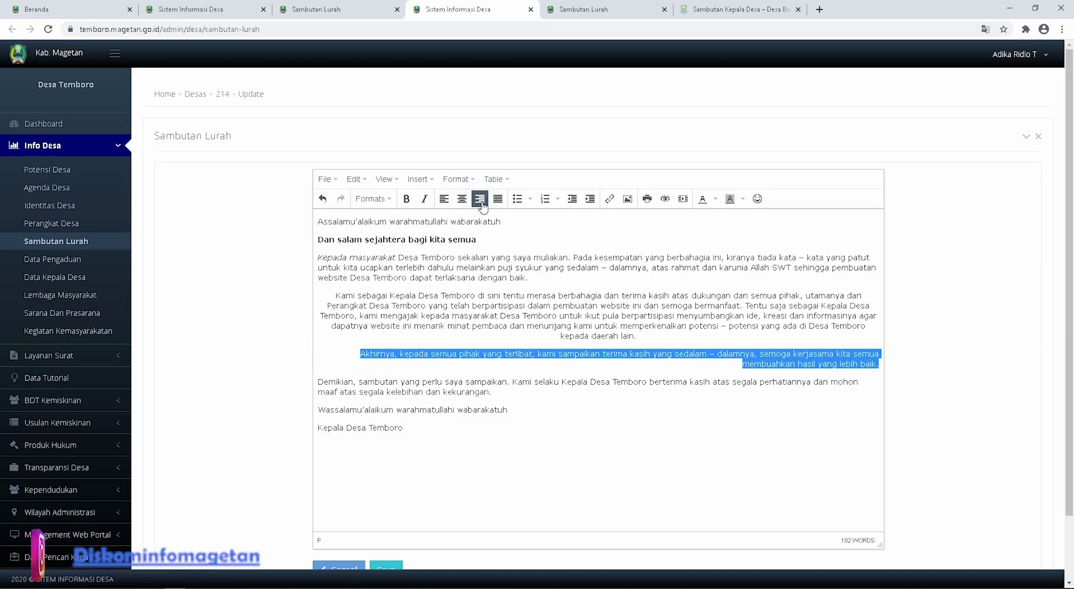
{"action": "left_click", "coordinate": [486, 354]}
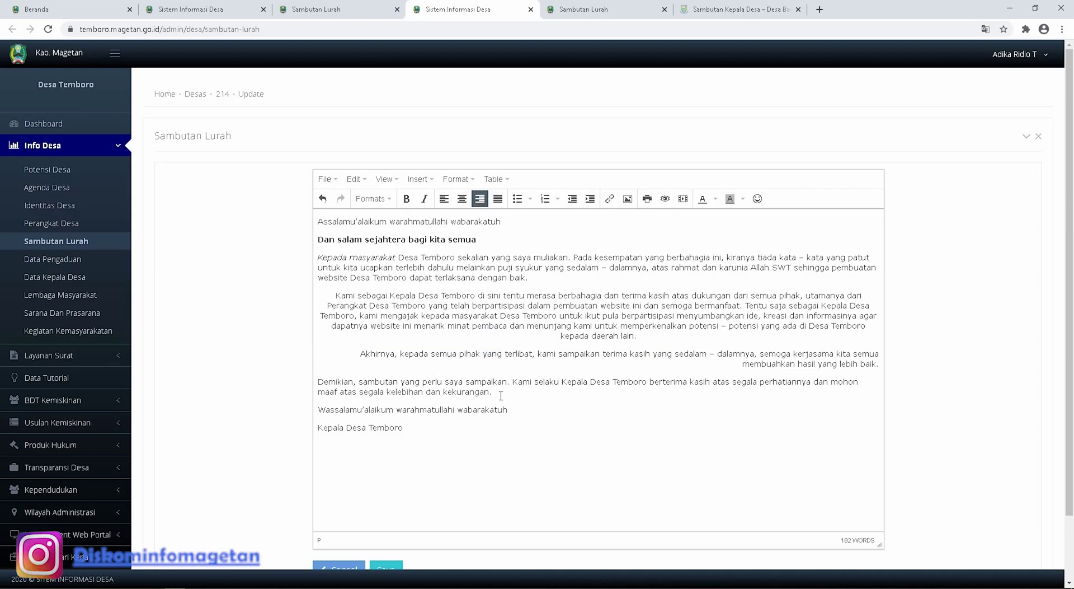
{"action": "left_click_drag", "start_coordinate": [493, 393], "coordinate": [318, 381]}
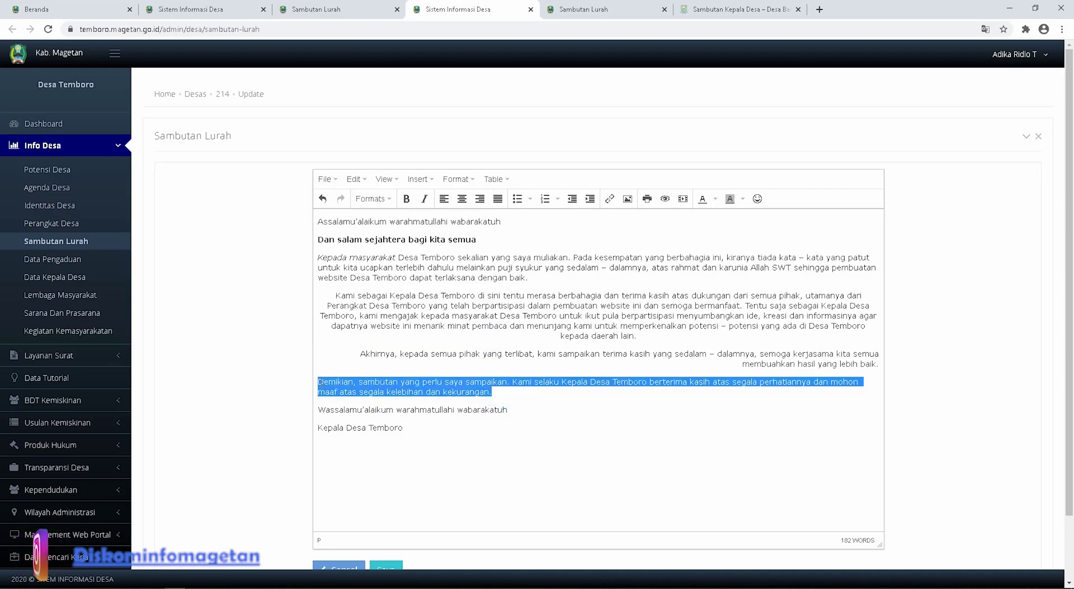
{"action": "left_click", "coordinate": [495, 200]}
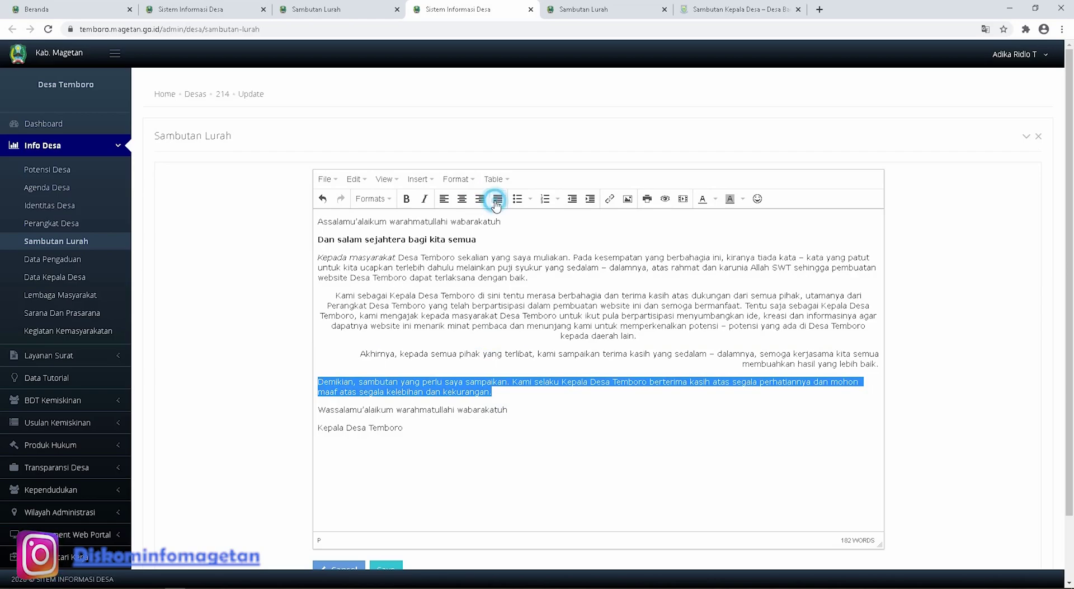
{"action": "left_click", "coordinate": [494, 345]}
{"action": "scroll", "coordinate": [521, 372], "scroll_direction": "down", "scroll_amount": 2}
{"action": "scroll", "coordinate": [522, 372], "scroll_direction": "up", "scroll_amount": 2}
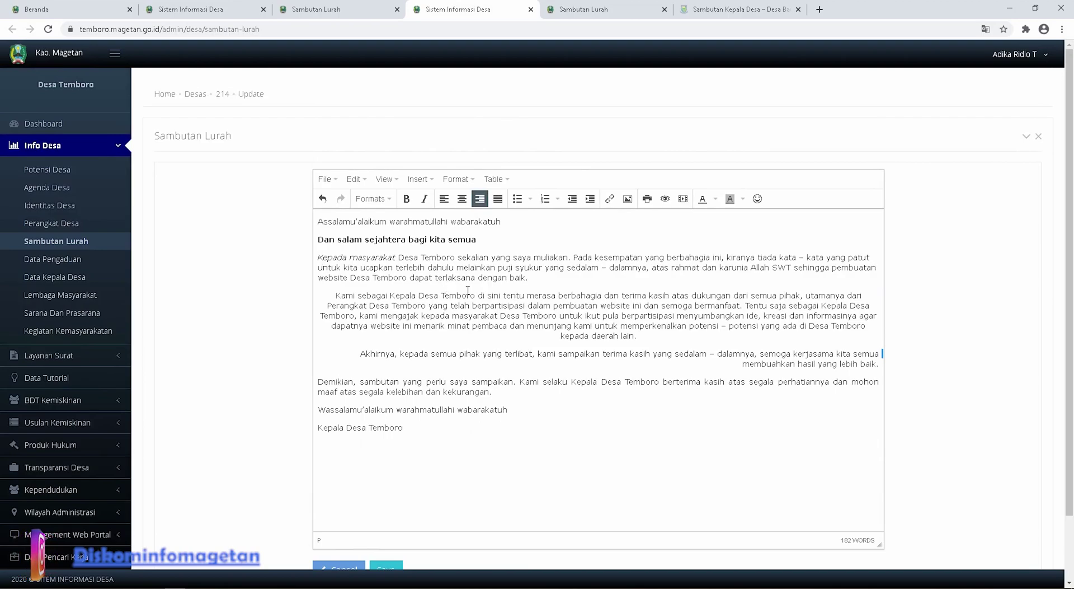
{"action": "left_click_drag", "start_coordinate": [529, 278], "coordinate": [319, 257]}
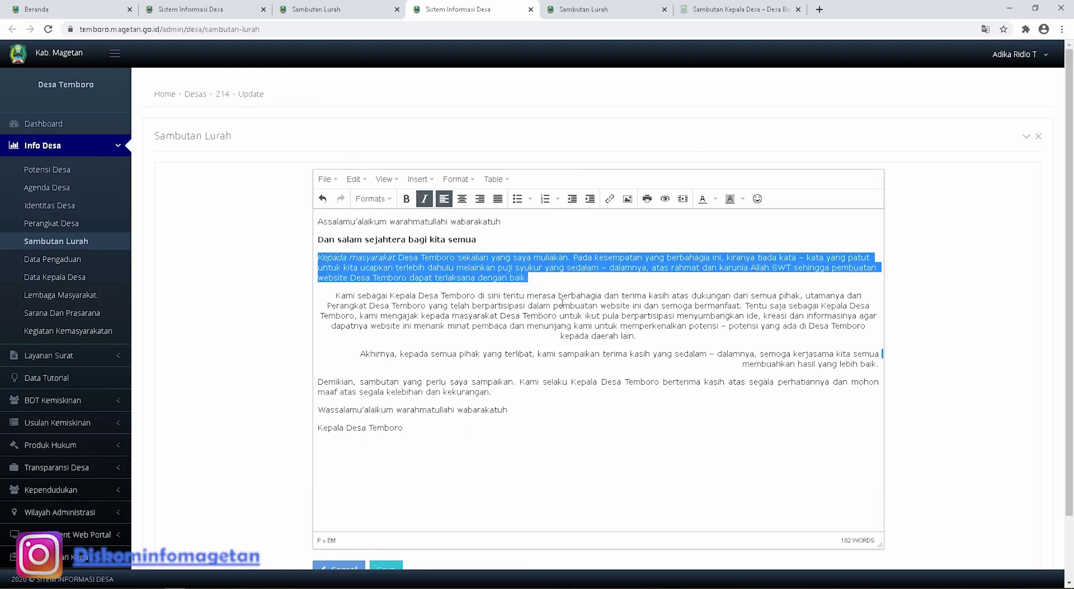
{"action": "left_click", "coordinate": [654, 335]}
{"action": "left_click_drag", "start_coordinate": [654, 335], "coordinate": [644, 420]}
{"action": "left_click", "coordinate": [644, 420]}
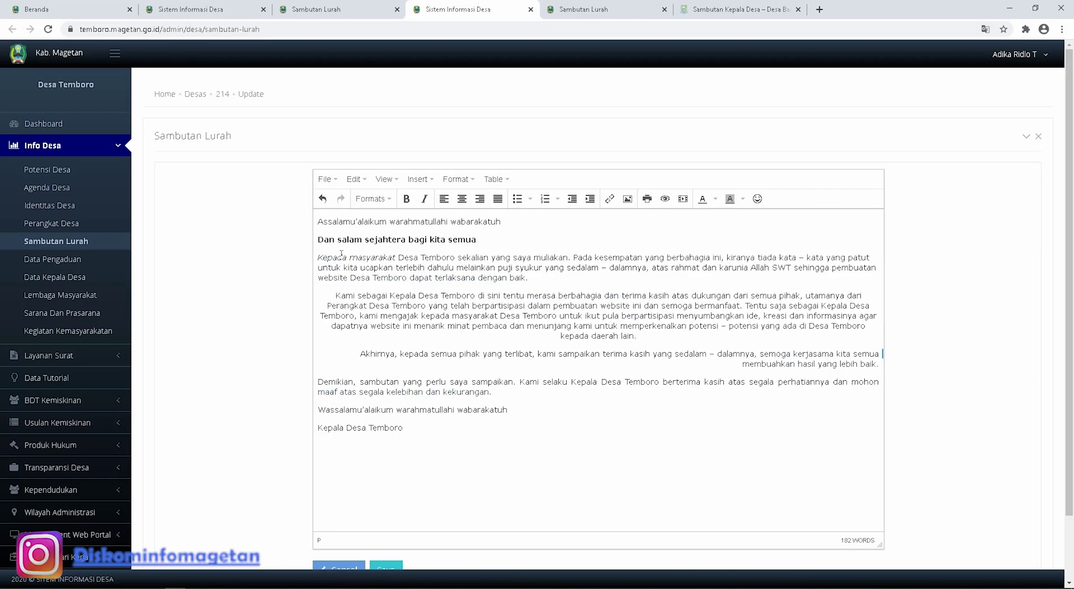
{"action": "double_click", "coordinate": [380, 256]}
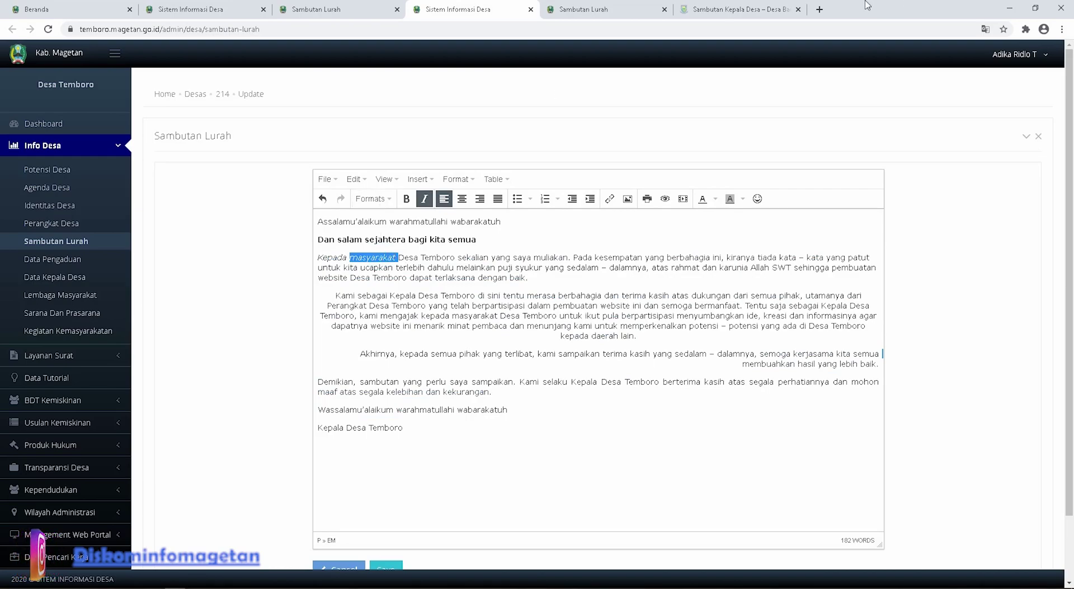
Close the Sambutan Kepala Desa reference page and start inserting a link on the word "Temboro" in the phrase "Kepada masyarakat Desa Temboro"
{"action": "left_click", "coordinate": [797, 9]}
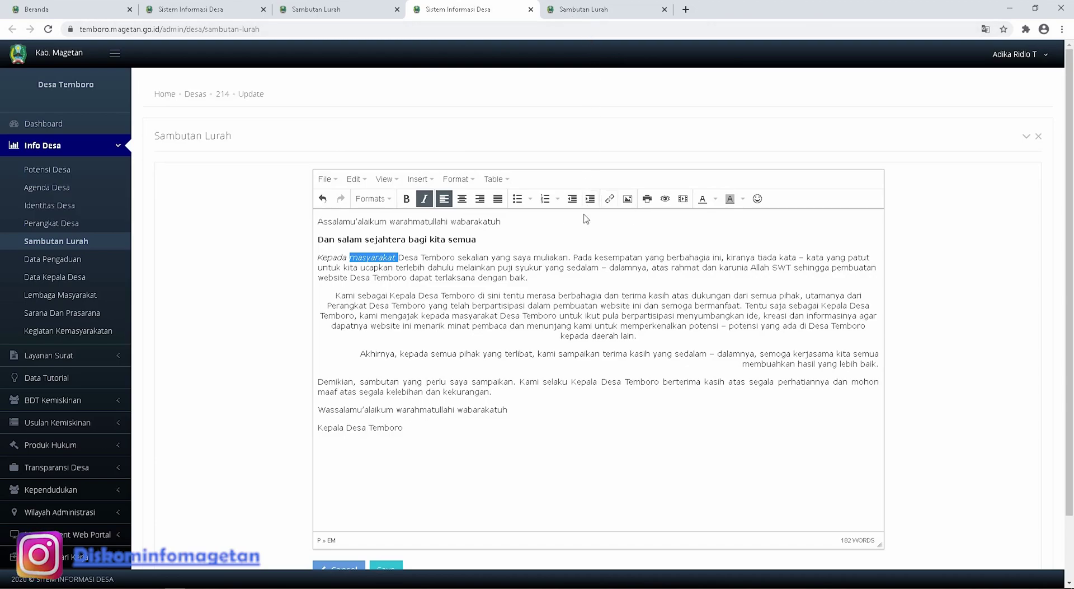
{"action": "double_click", "coordinate": [400, 278]}
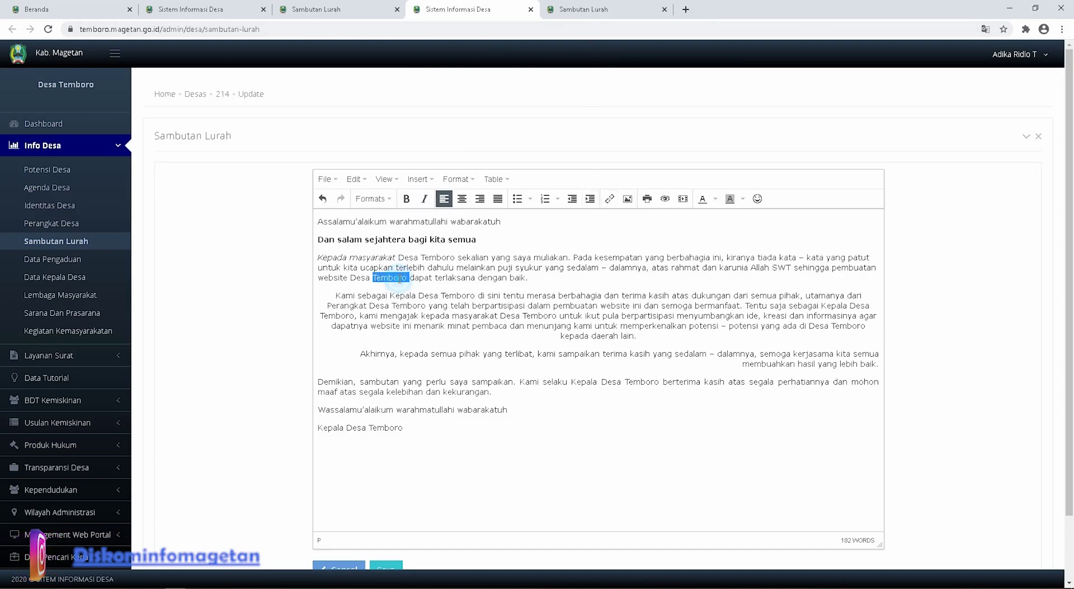
{"action": "double_click", "coordinate": [425, 278]}
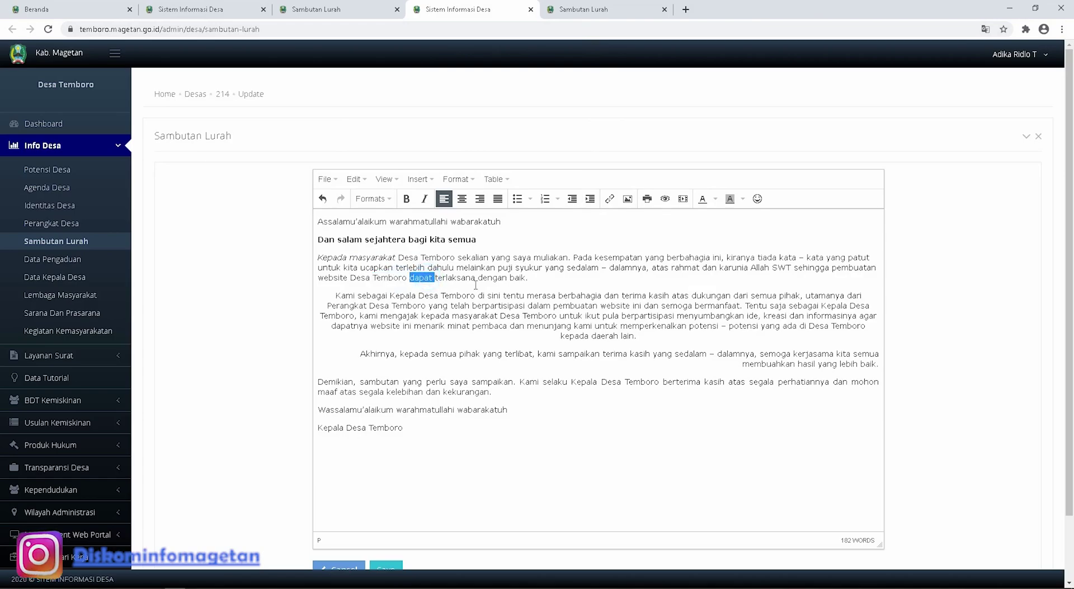
{"action": "double_click", "coordinate": [522, 278]}
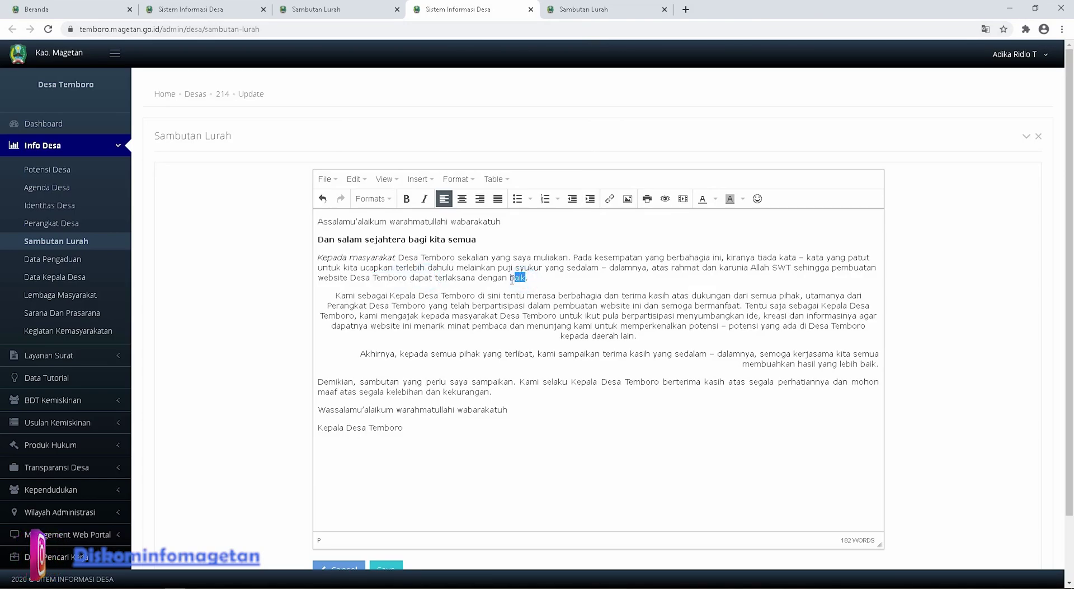
{"action": "left_click", "coordinate": [531, 281]}
{"action": "left_click_drag", "start_coordinate": [526, 279], "coordinate": [509, 273]}
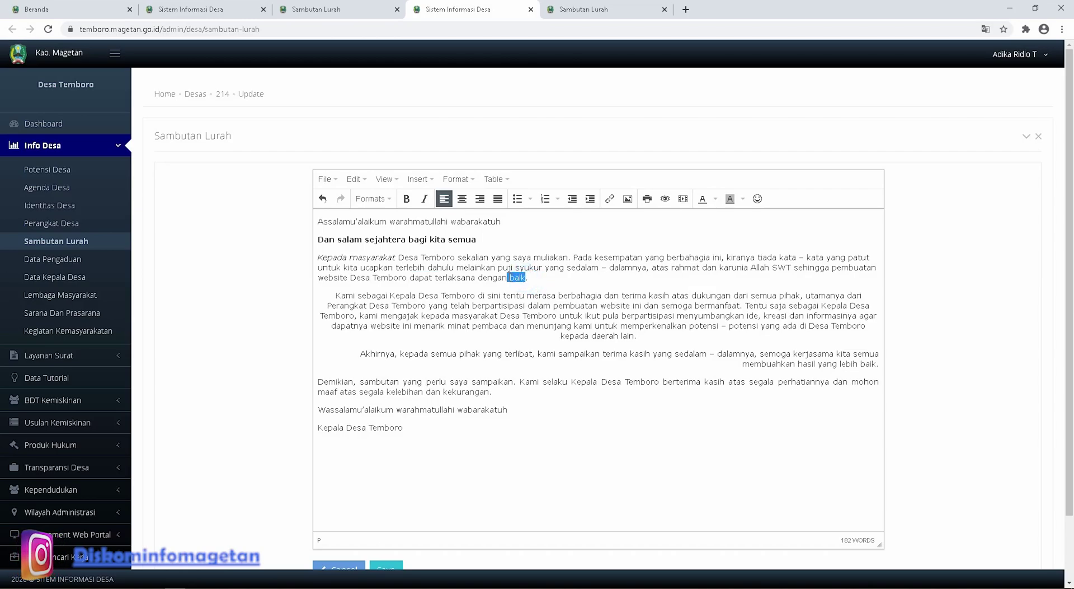
{"action": "left_click", "coordinate": [428, 255]}
{"action": "double_click", "coordinate": [427, 257]}
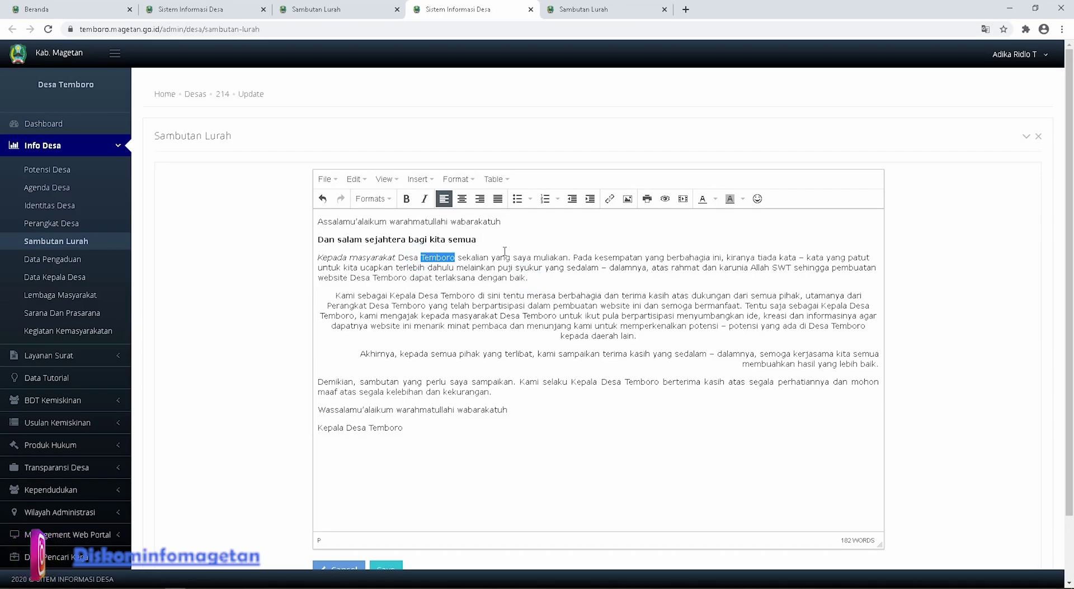
{"action": "left_click", "coordinate": [613, 199]}
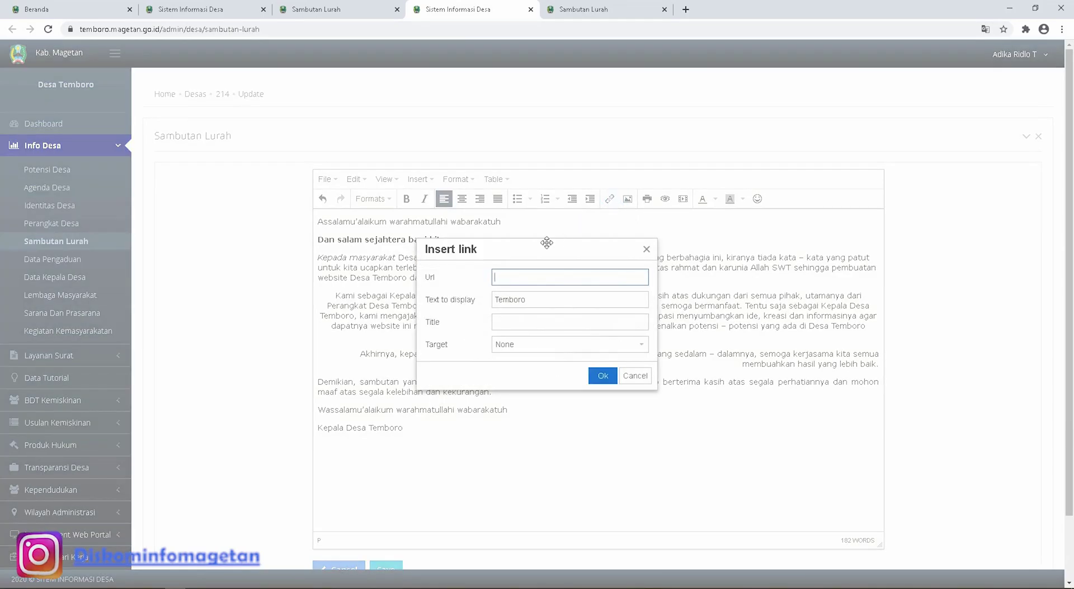
{"action": "left_click_drag", "start_coordinate": [538, 249], "coordinate": [548, 226]}
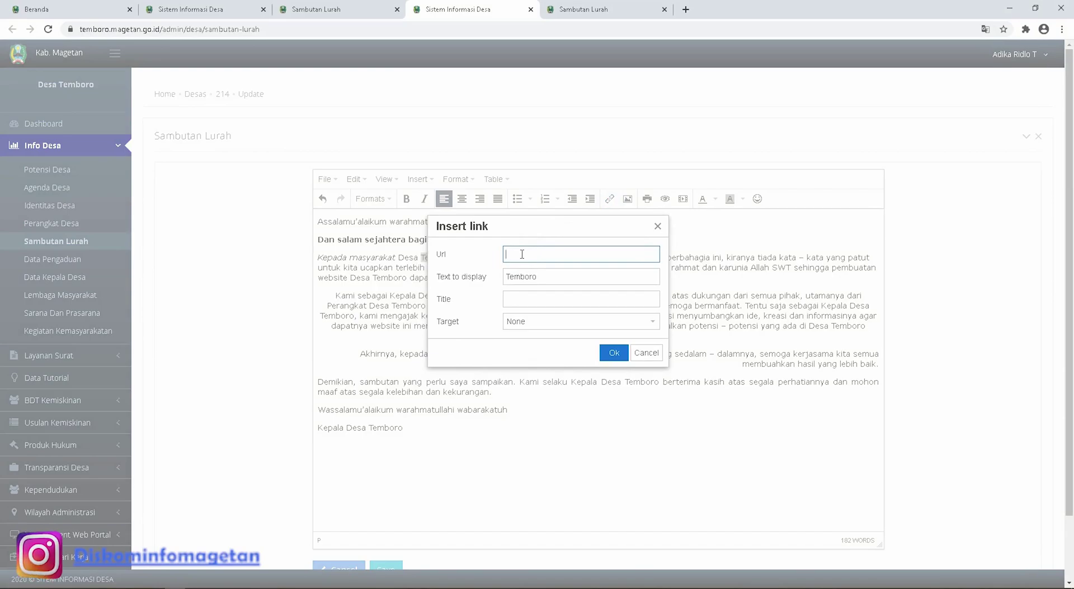
Search Google for "desa temboro wikipedia" in a new browser tab
{"action": "left_click", "coordinate": [686, 10]}
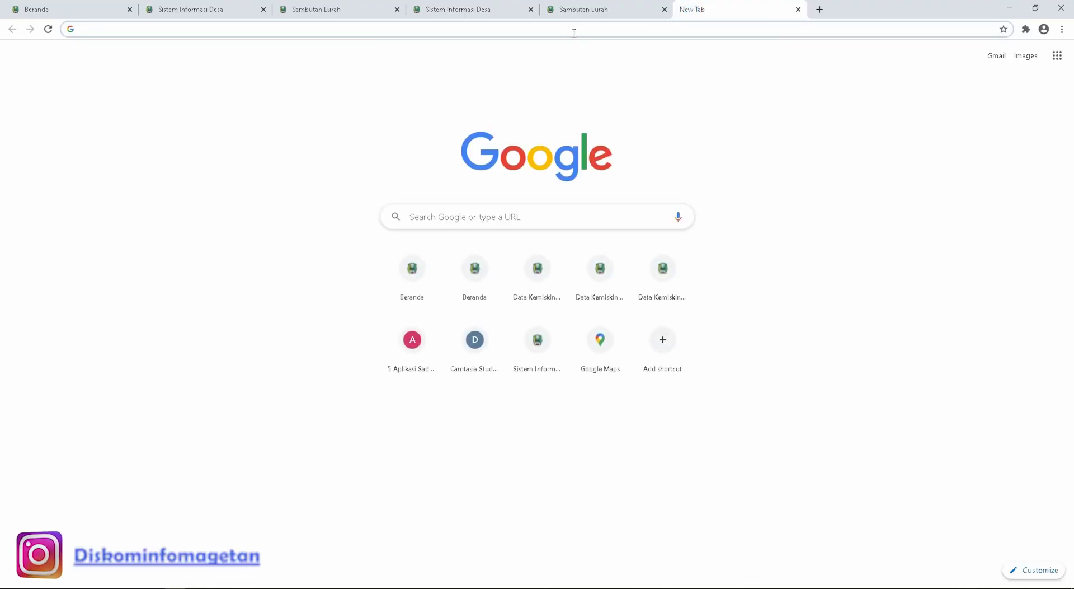
{"action": "type", "text": "desa"}
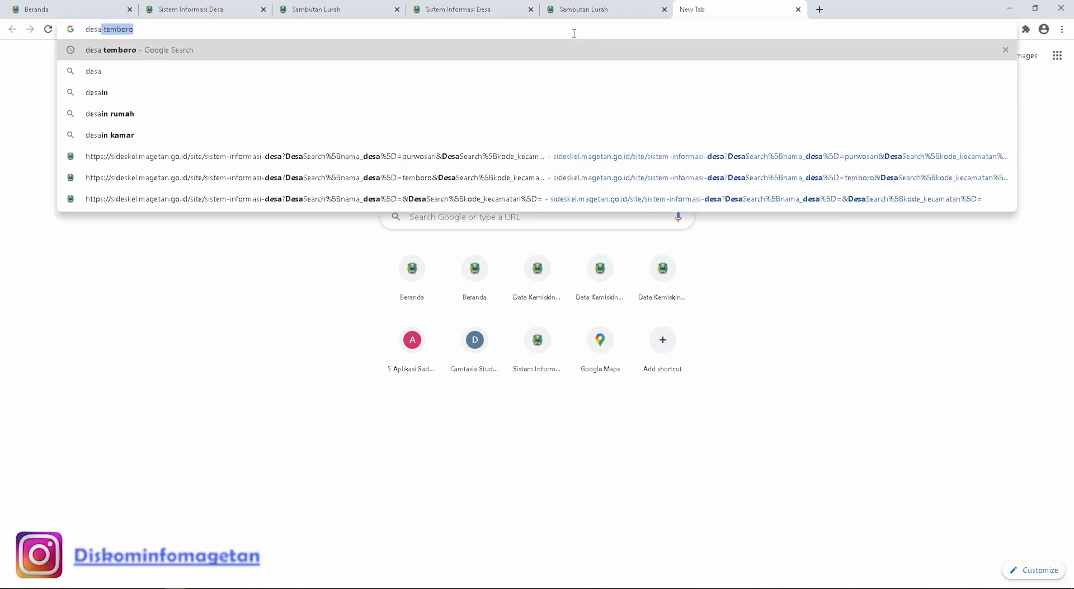
{"action": "key", "text": "Right"}
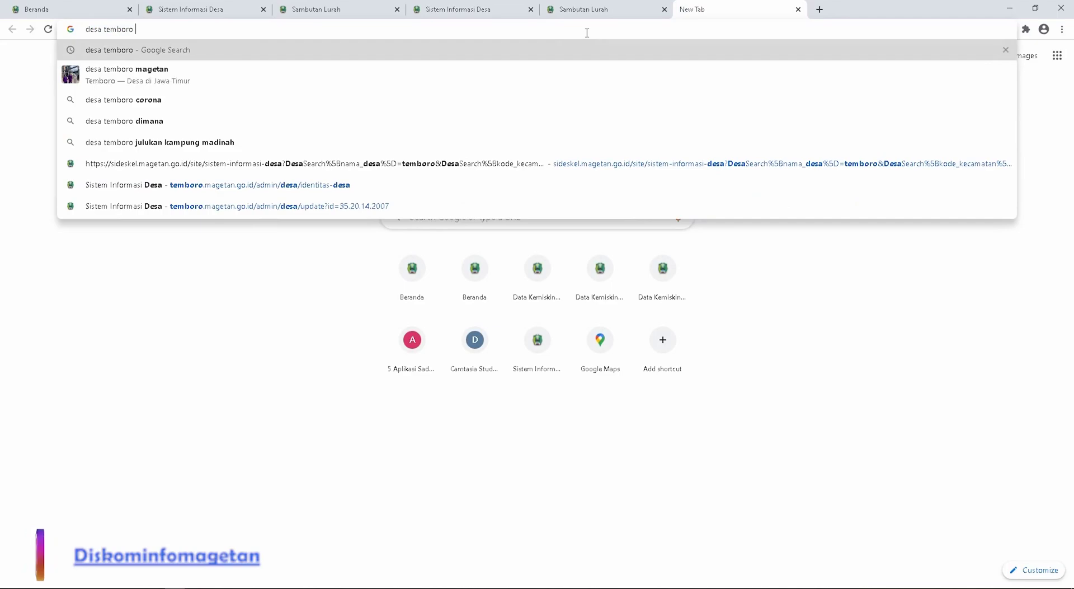
{"action": "type", "text": "wik"}
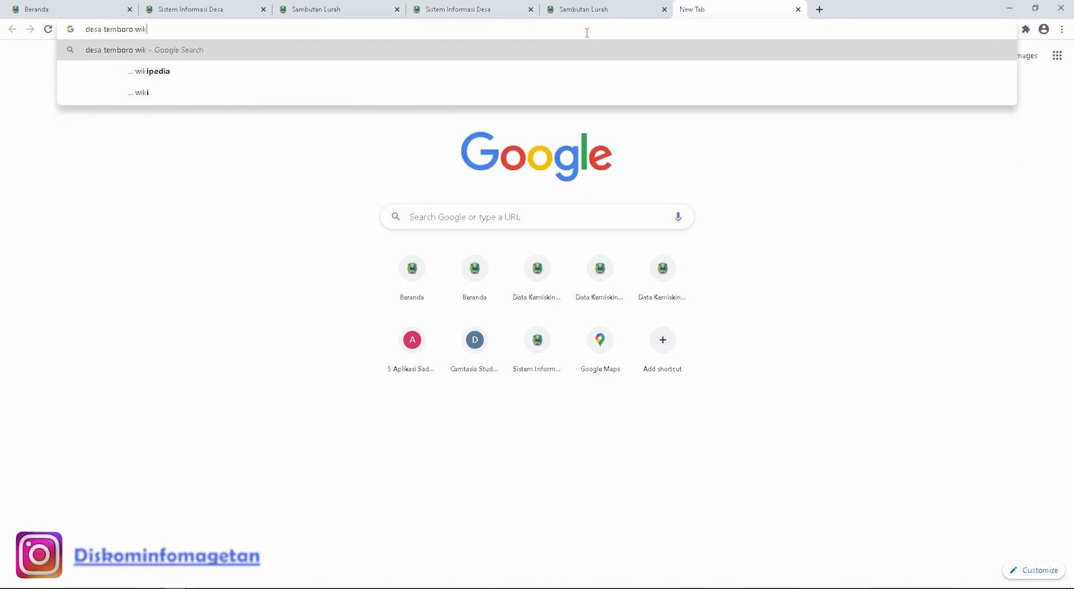
{"action": "key", "text": "Down"}
{"action": "key", "text": "Down"}
{"action": "key", "text": "Up"}
{"action": "key", "text": "Up"}
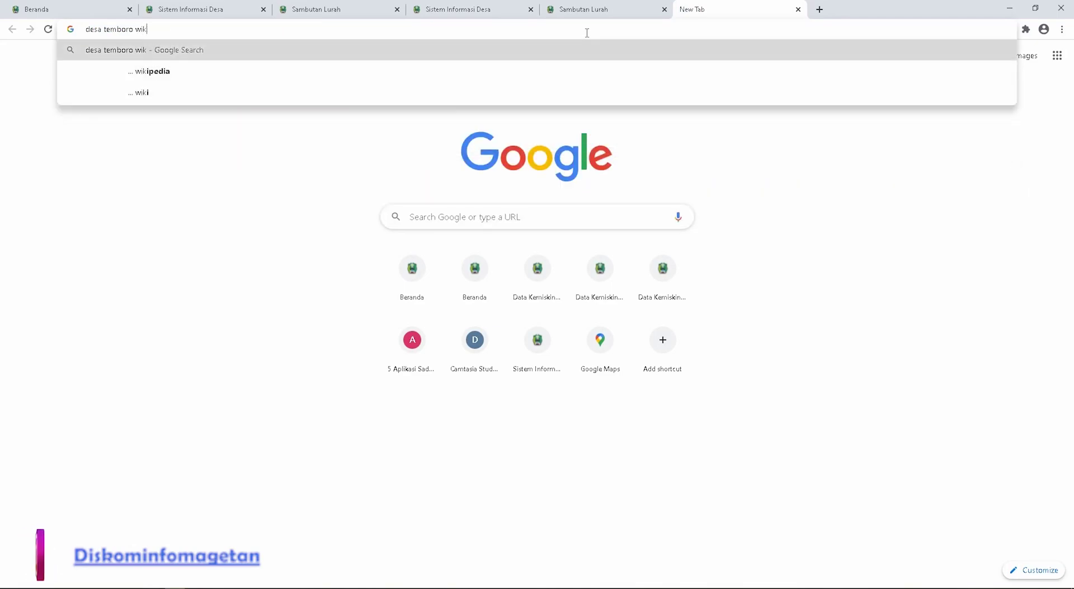
{"action": "key", "text": "Down"}
{"action": "key", "text": "Return"}
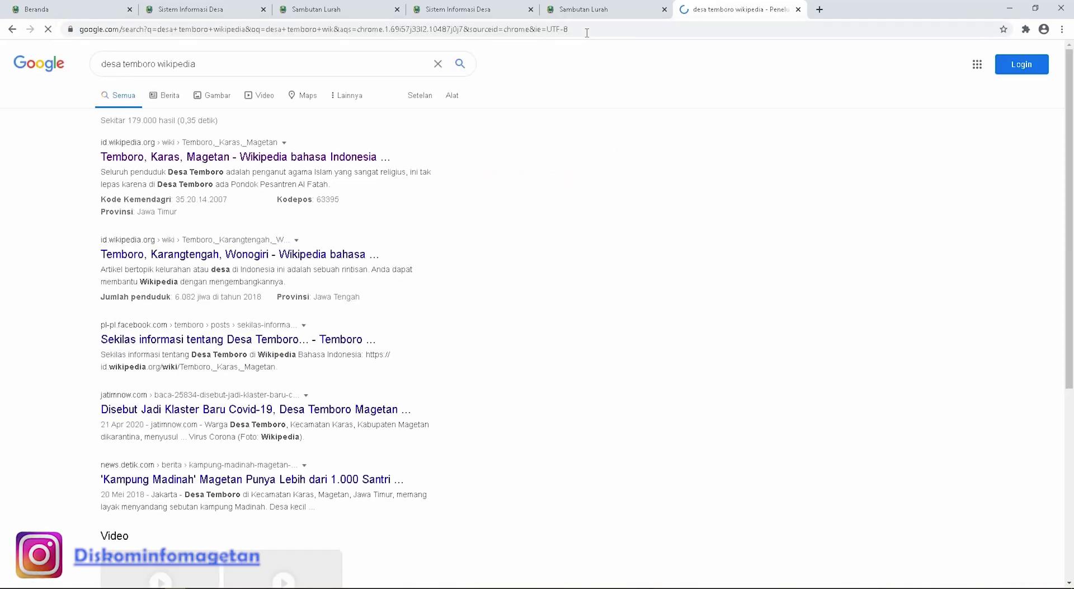
Open the Wikipedia article "Temboro, Karas, Magetan" from the search results and copy its web address
{"action": "left_click", "coordinate": [316, 157]}
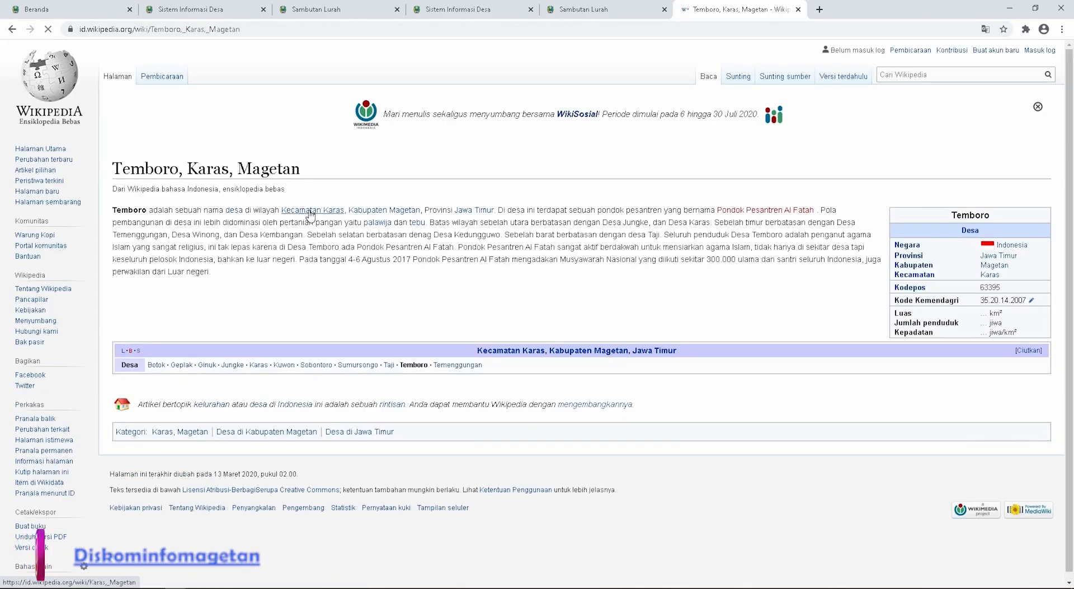
{"action": "mouse_move", "coordinate": [235, 216]}
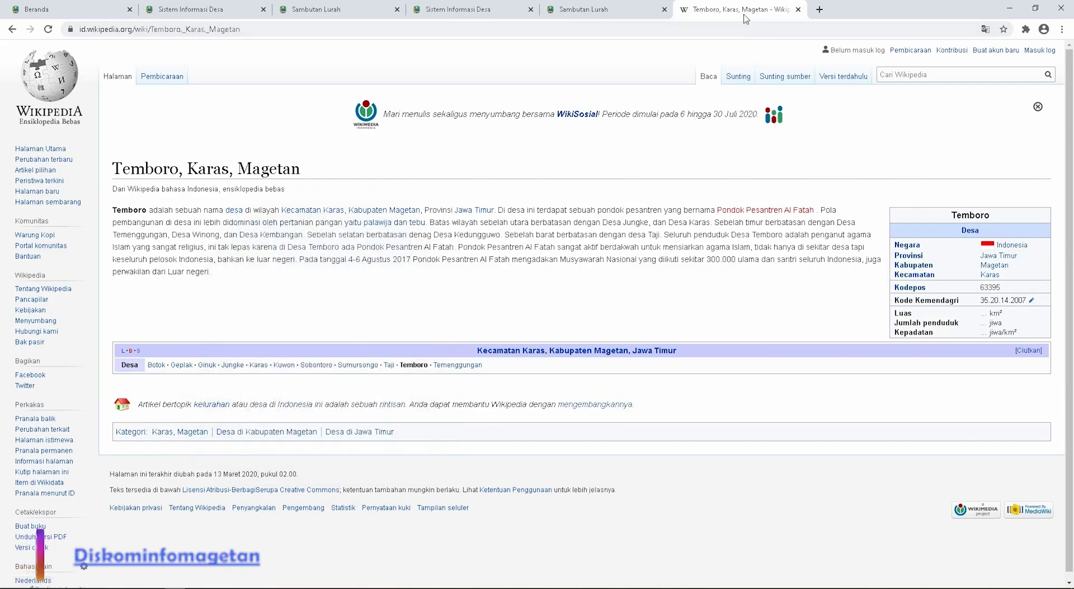
{"action": "left_click_drag", "start_coordinate": [286, 28], "coordinate": [78, 30]}
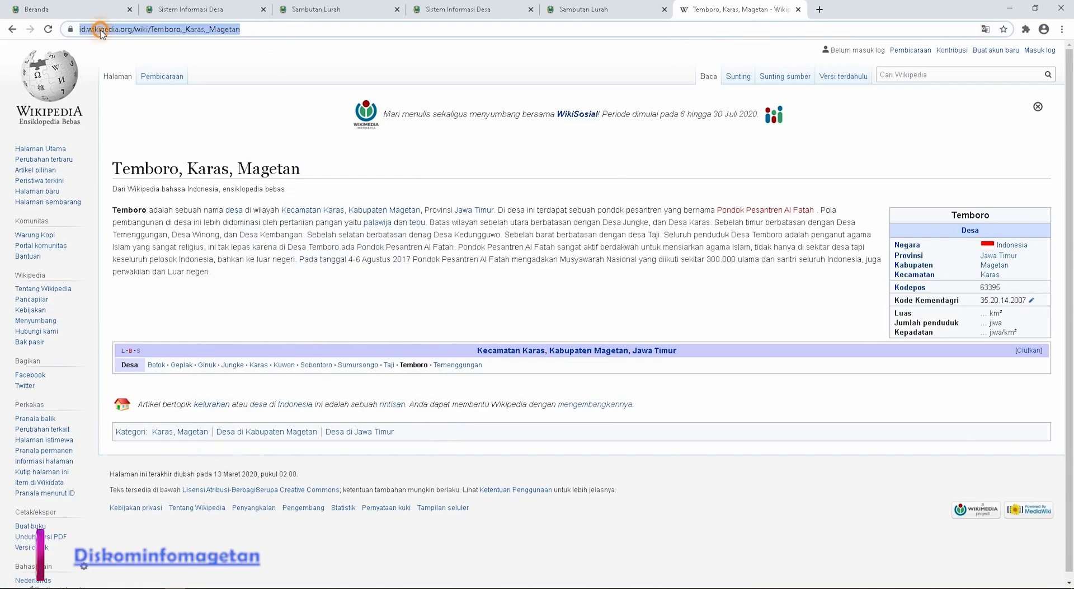
{"action": "right_click", "coordinate": [101, 32]}
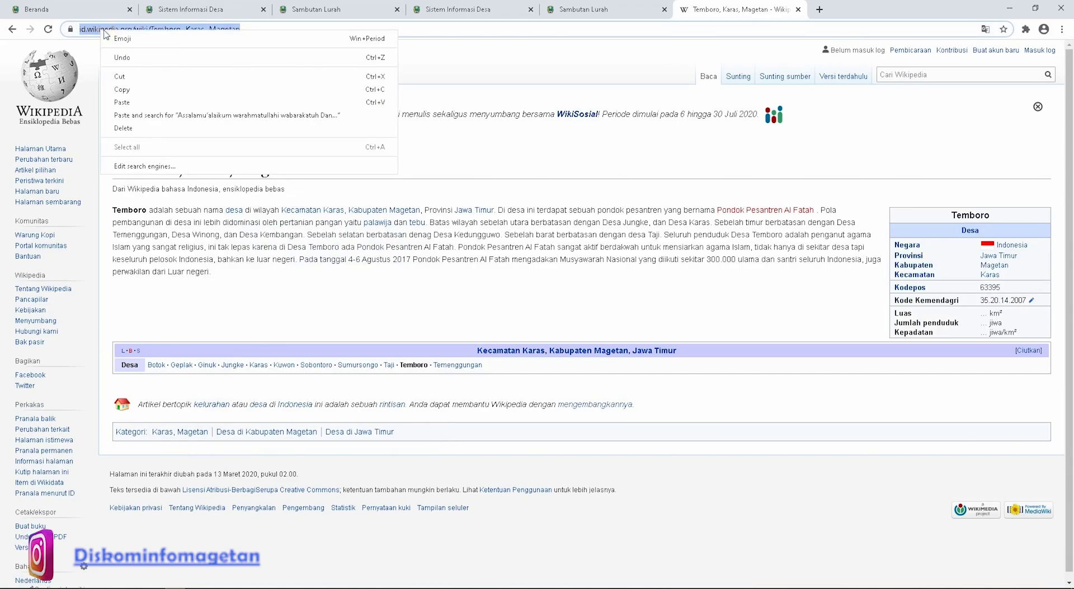
{"action": "left_click", "coordinate": [122, 90]}
Return to the Temboro welcome message's link dialog and paste the copied Wikipedia address as the link URL
{"action": "left_click", "coordinate": [615, 12]}
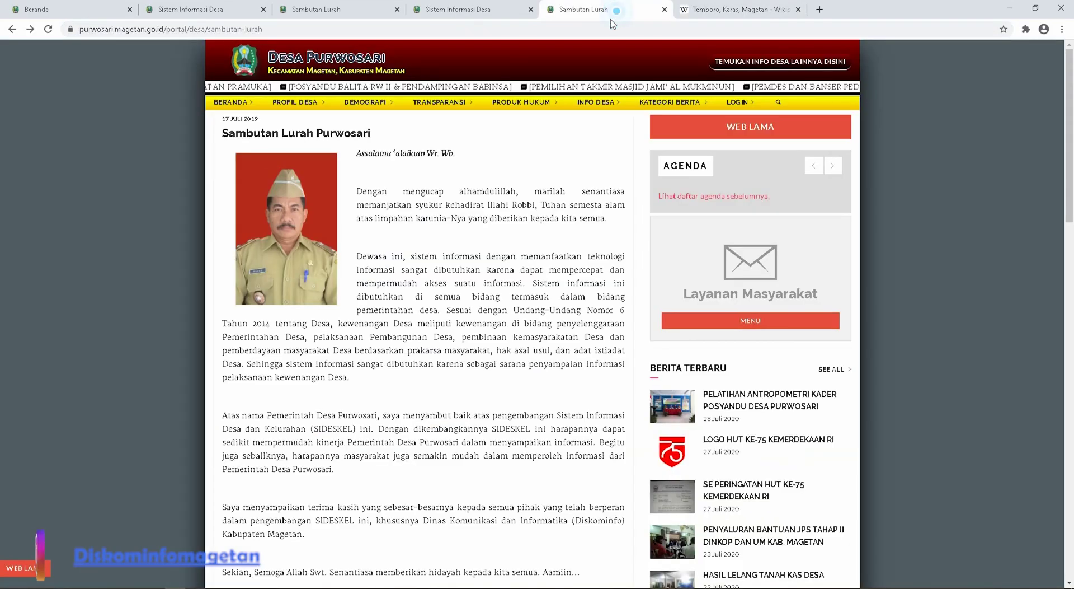
{"action": "left_click", "coordinate": [470, 10]}
{"action": "left_click", "coordinate": [513, 250]}
{"action": "right_click", "coordinate": [519, 253]}
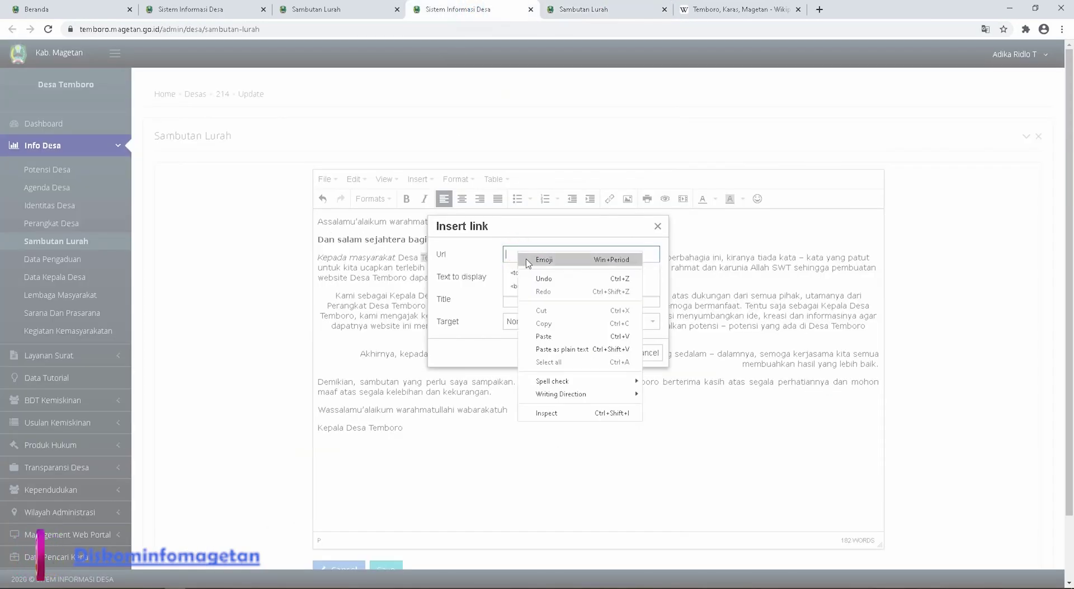
{"action": "left_click", "coordinate": [543, 336]}
Copy the link's display text "Temboro" and paste it as the link title
{"action": "left_click", "coordinate": [482, 300]}
{"action": "double_click", "coordinate": [549, 276]}
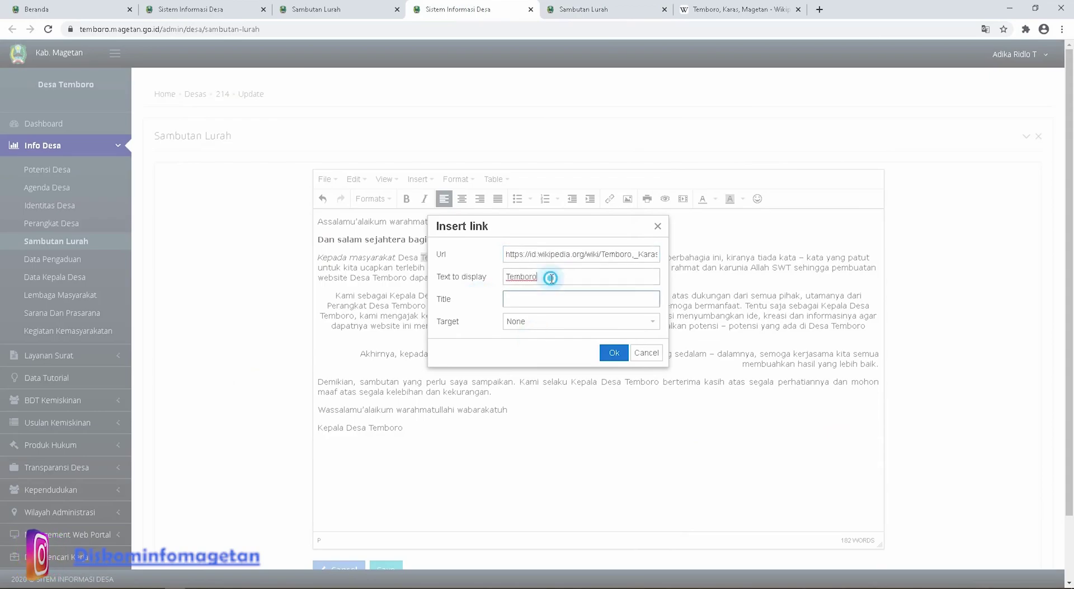
{"action": "right_click", "coordinate": [514, 271]}
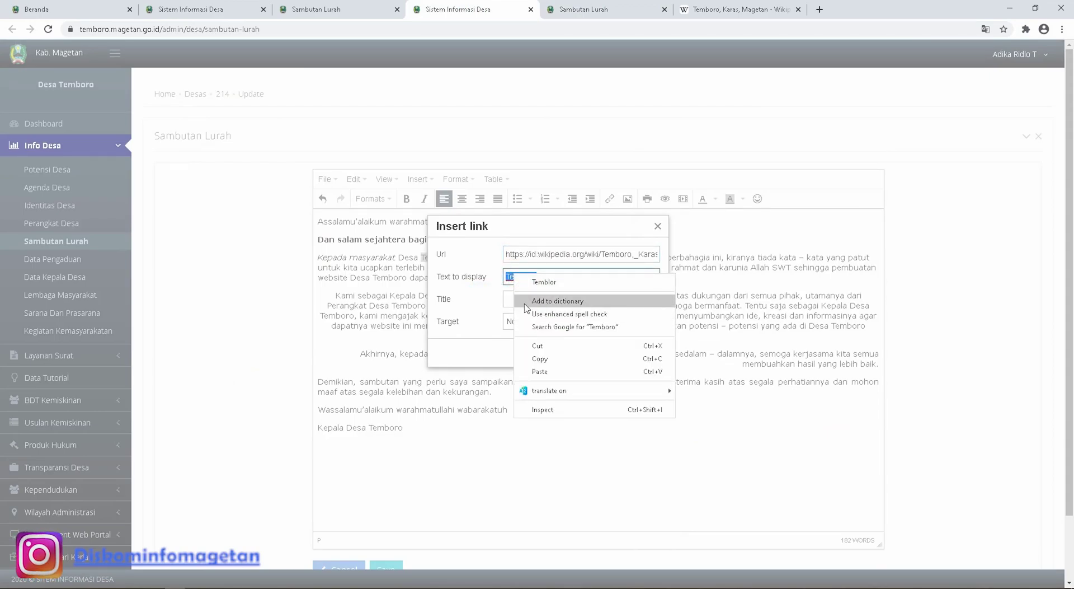
{"action": "left_click", "coordinate": [538, 358]}
{"action": "left_click", "coordinate": [519, 300]}
{"action": "right_click", "coordinate": [520, 300]}
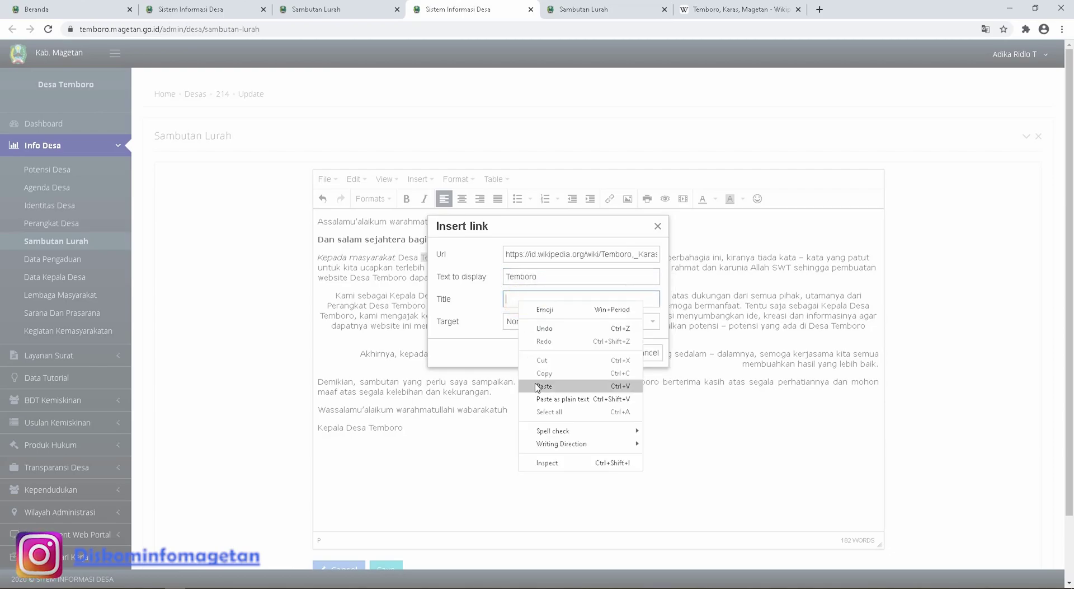
{"action": "left_click", "coordinate": [536, 385]}
Set the link target to New window and insert the link on the word "Temboro"
{"action": "left_click", "coordinate": [536, 329]}
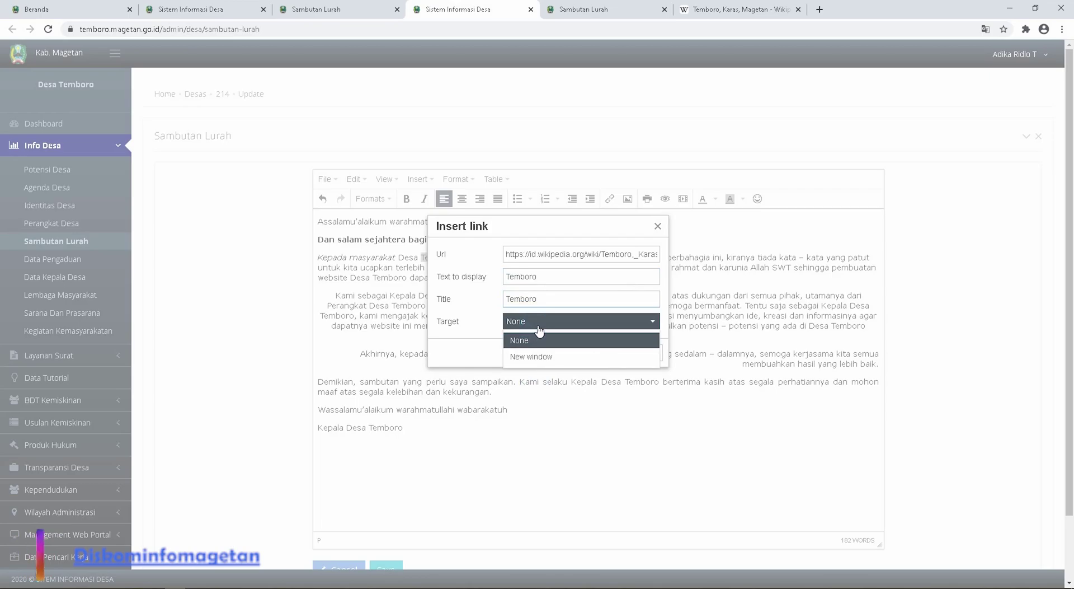
{"action": "left_click", "coordinate": [534, 358]}
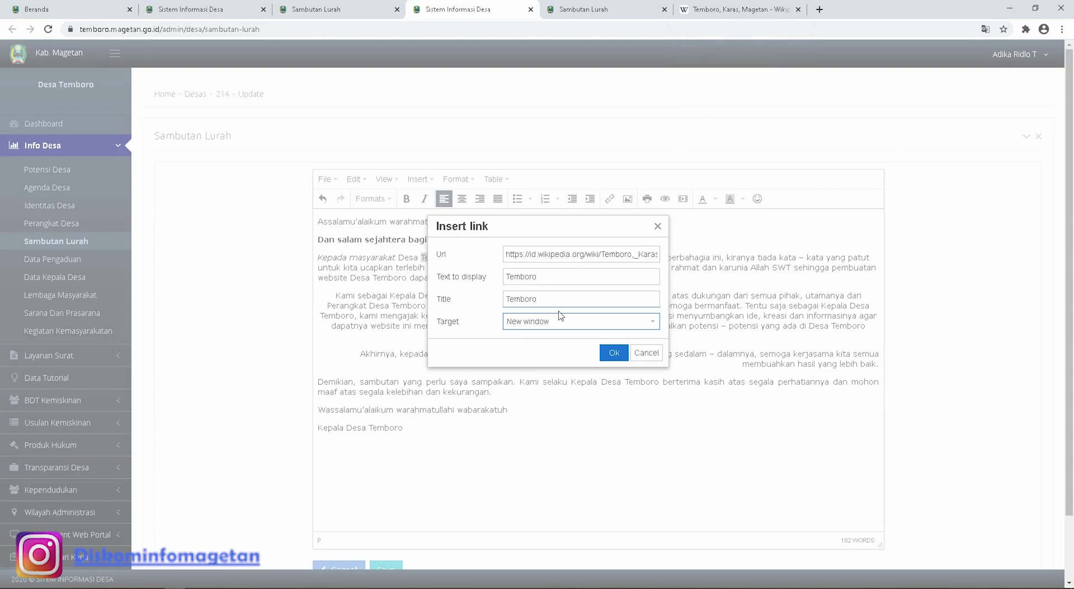
{"action": "left_click", "coordinate": [615, 353]}
Check the linked word "Temboro" and review the whole formatted welcome message in the editor
{"action": "left_click", "coordinate": [475, 253]}
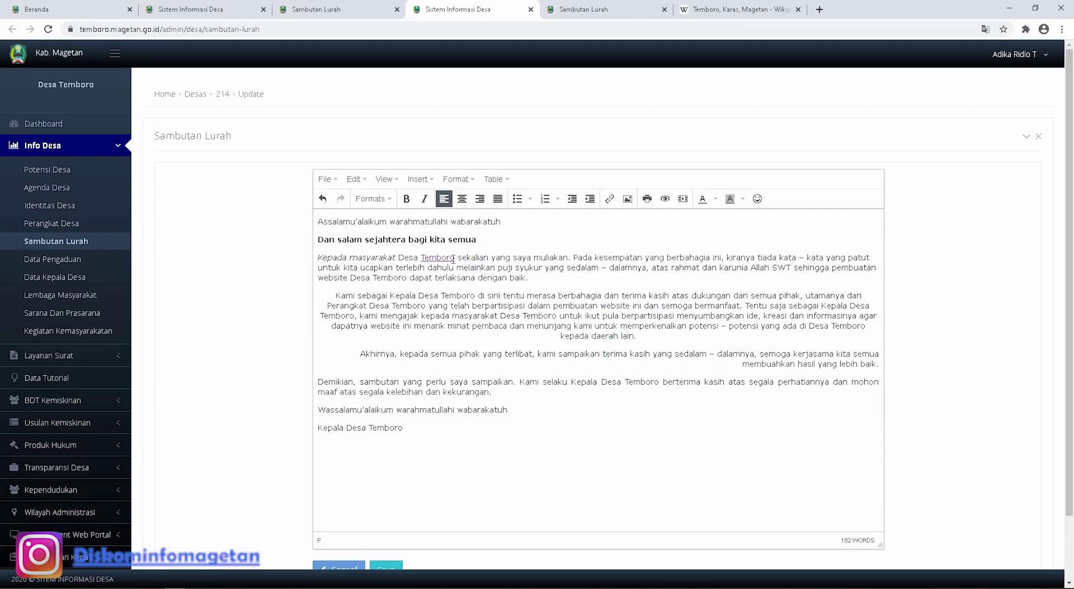
{"action": "double_click", "coordinate": [454, 258]}
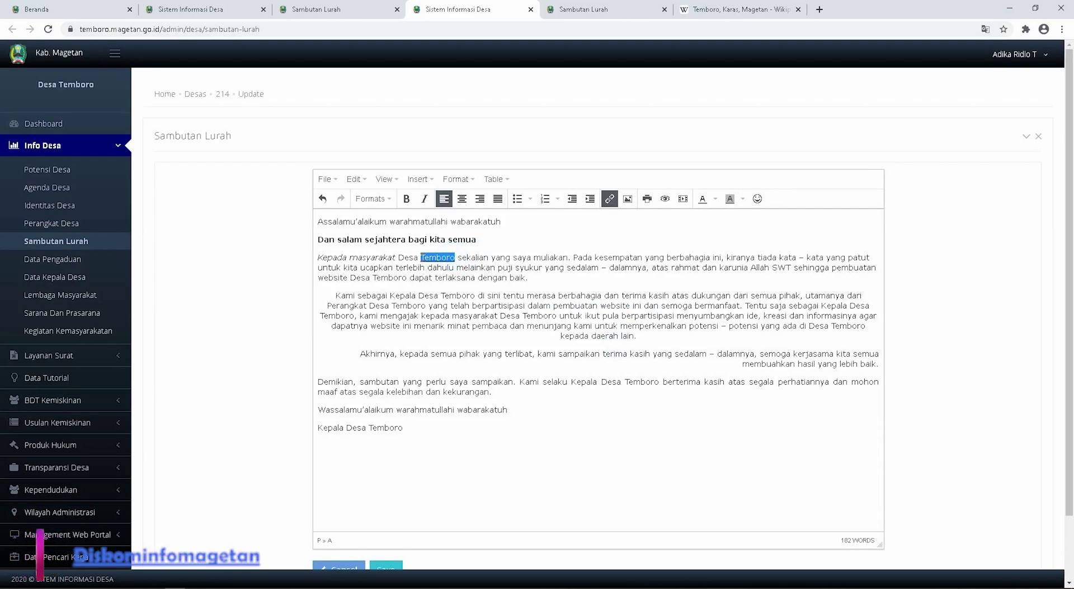
{"action": "left_click", "coordinate": [435, 273]}
{"action": "double_click", "coordinate": [426, 258]}
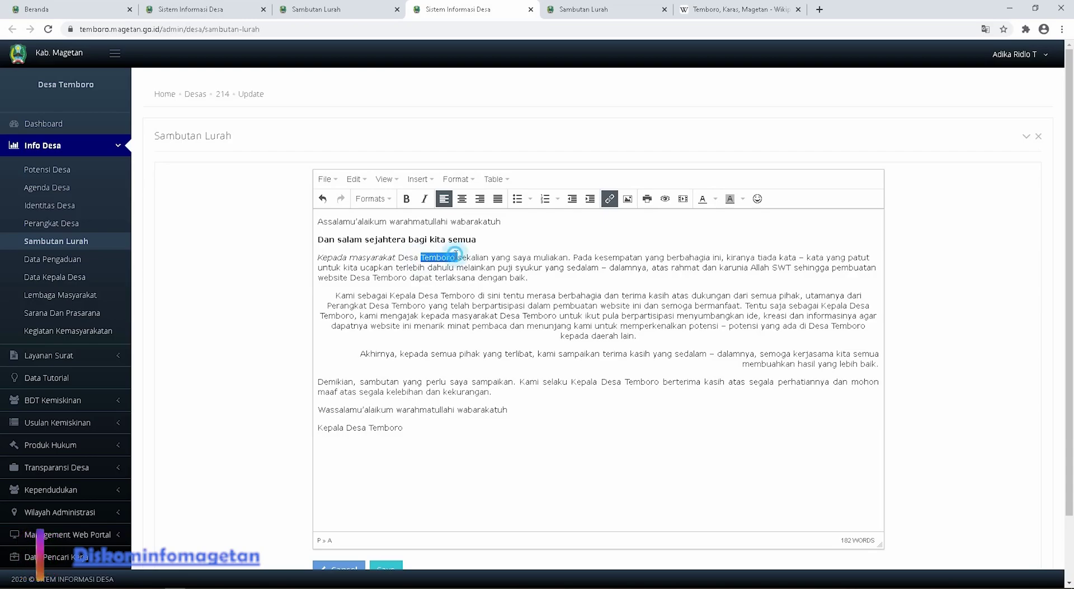
{"action": "left_click", "coordinate": [522, 255]}
{"action": "left_click", "coordinate": [437, 259]}
{"action": "double_click", "coordinate": [437, 258]}
{"action": "left_click", "coordinate": [497, 261]}
{"action": "double_click", "coordinate": [439, 255]}
{"action": "left_click", "coordinate": [534, 255]}
{"action": "scroll", "coordinate": [528, 258], "scroll_direction": "down", "scroll_amount": 1}
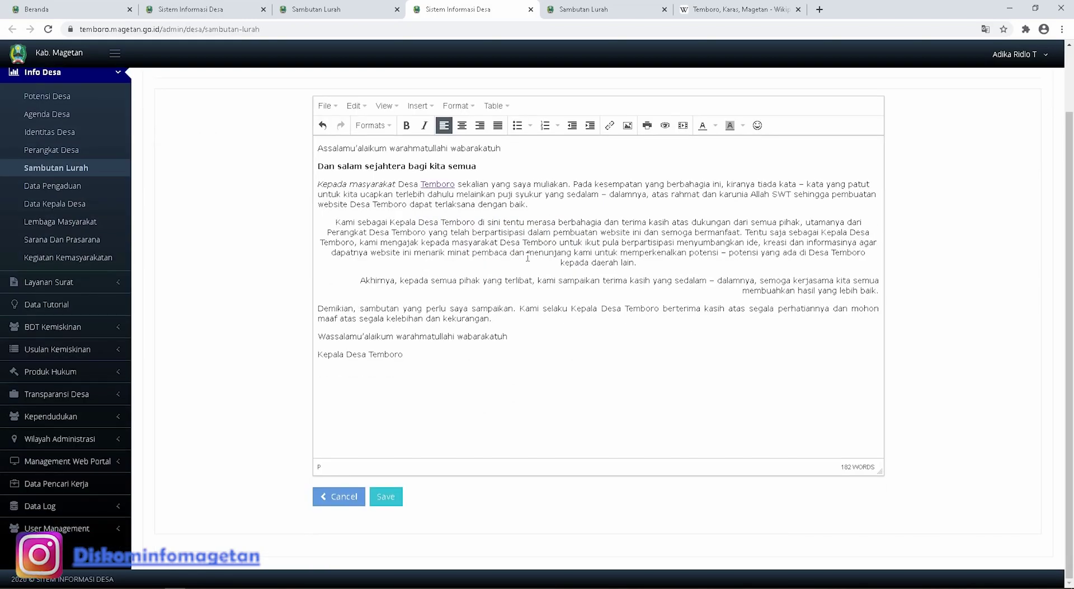
{"action": "scroll", "coordinate": [528, 257], "scroll_direction": "up", "scroll_amount": 1}
{"action": "scroll", "coordinate": [527, 257], "scroll_direction": "down", "scroll_amount": 1}
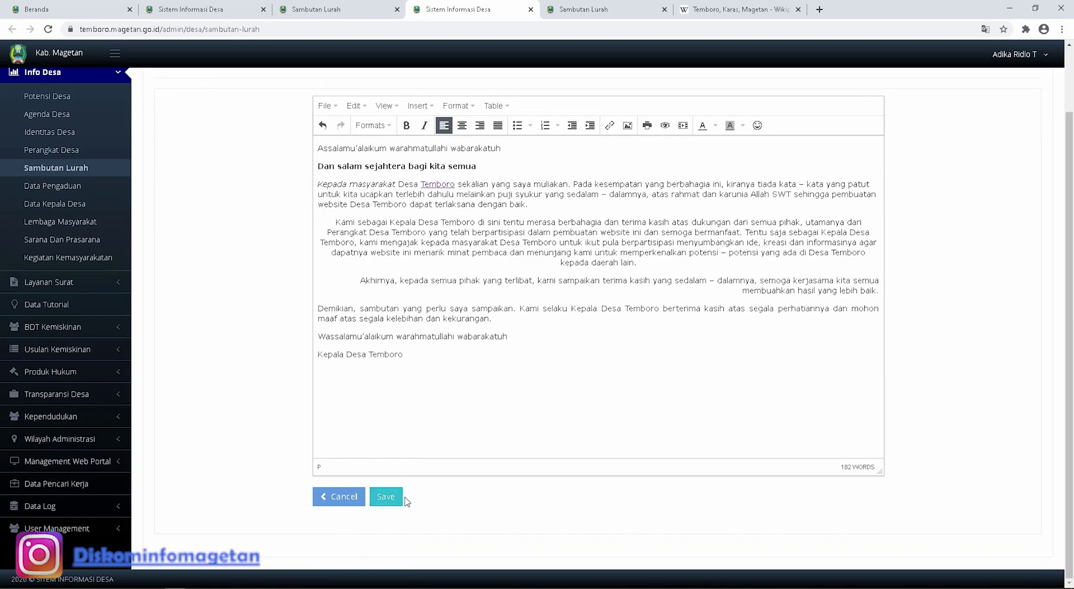
{"action": "scroll", "coordinate": [460, 439], "scroll_direction": "up", "scroll_amount": 1}
{"action": "scroll", "coordinate": [467, 336], "scroll_direction": "down", "scroll_amount": 1}
{"action": "scroll", "coordinate": [466, 335], "scroll_direction": "up", "scroll_amount": 1}
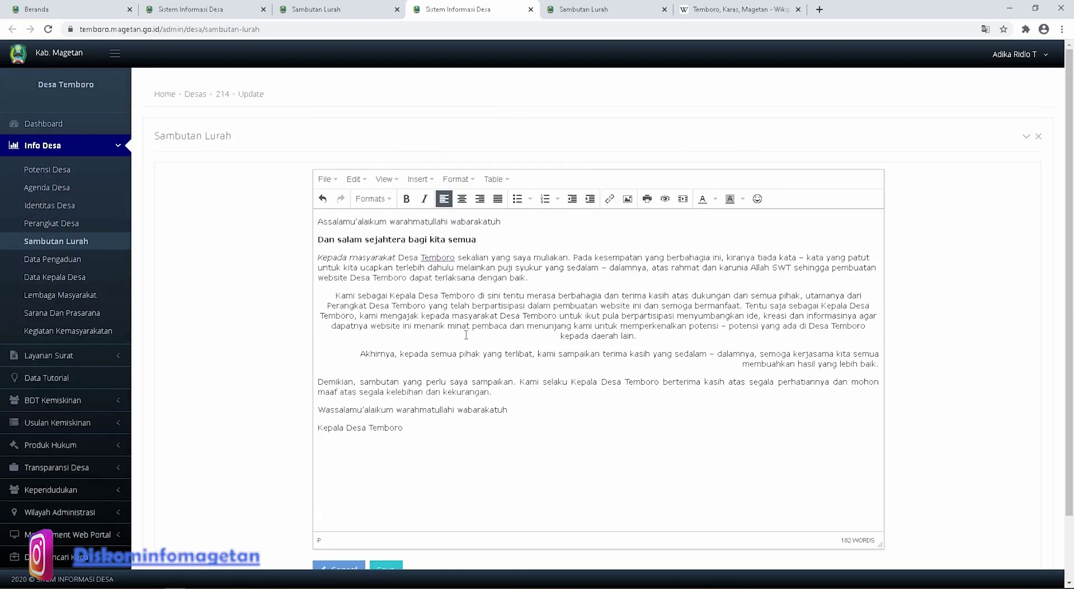
Compare the public Sambutan Lurah pages of Desa Temboro and Desa Purwosari
{"action": "left_click", "coordinate": [347, 14]}
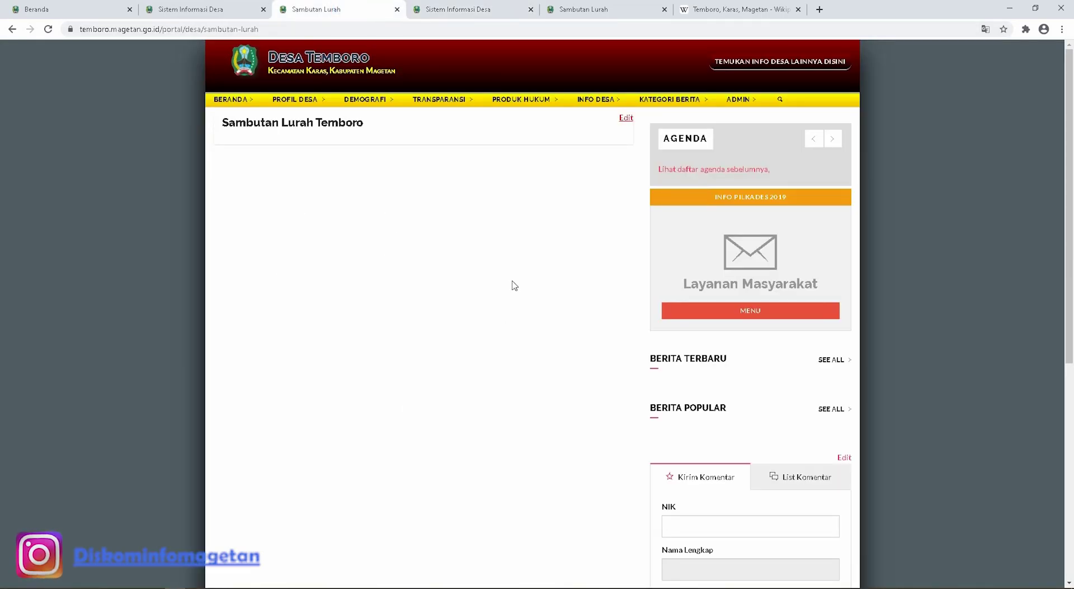
{"action": "left_click", "coordinate": [602, 11]}
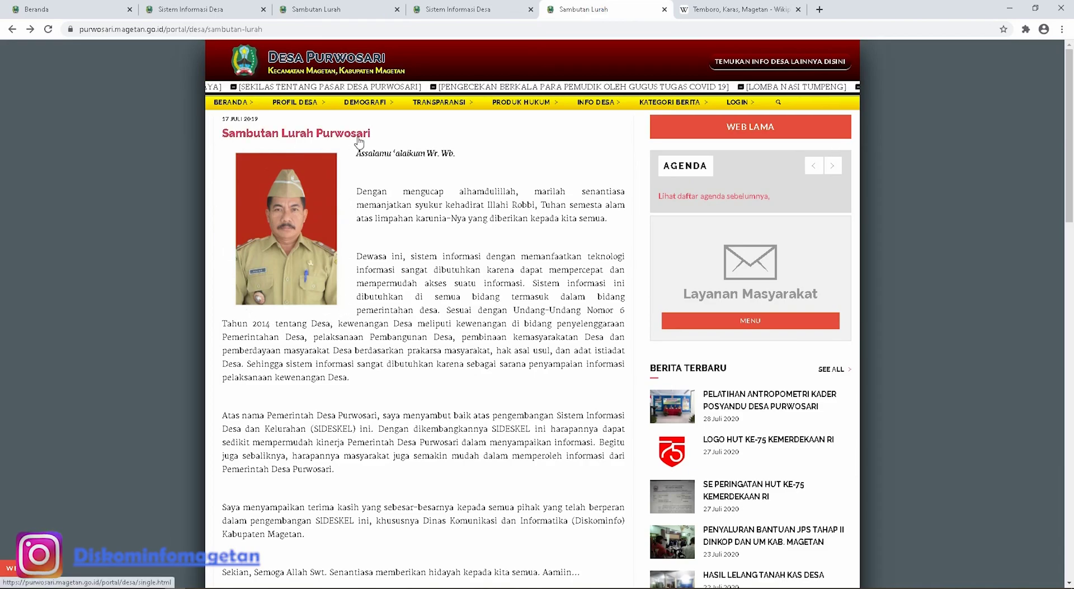
{"action": "left_click", "coordinate": [453, 9]}
{"action": "left_click", "coordinate": [362, 9]}
Open Desa Temboro's Daftar Kepala Desa page for editing and start a new village head record
{"action": "mouse_move", "coordinate": [297, 102]}
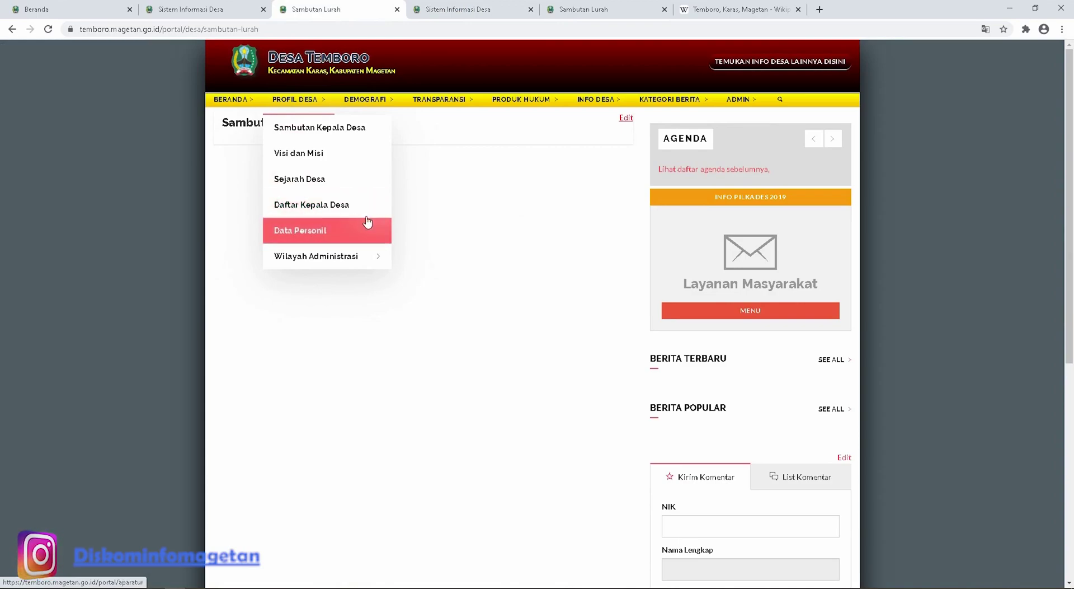
{"action": "left_click", "coordinate": [305, 207]}
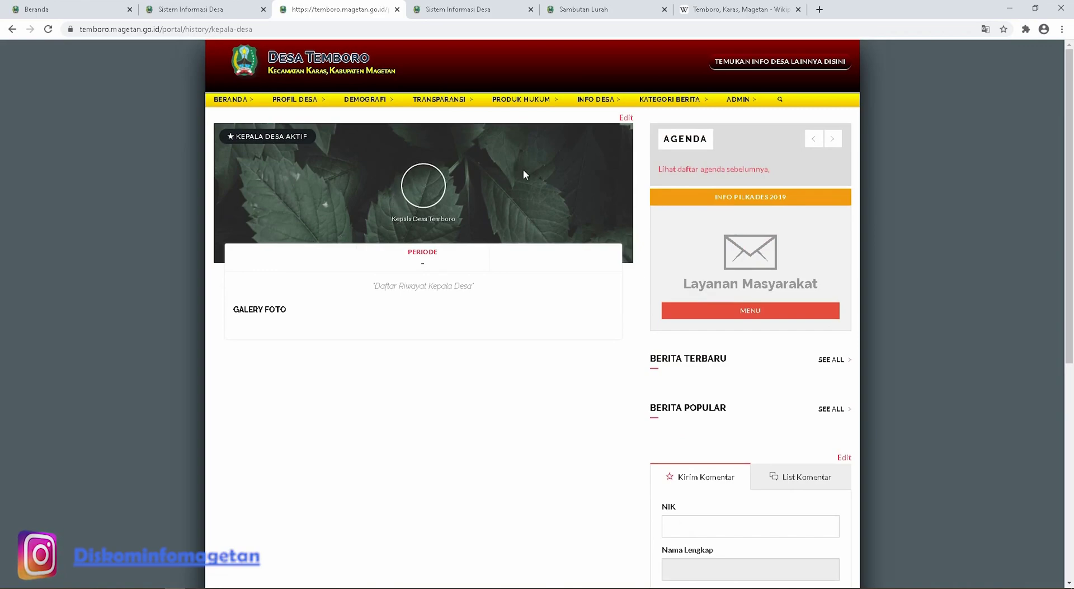
{"action": "left_click", "coordinate": [627, 118]}
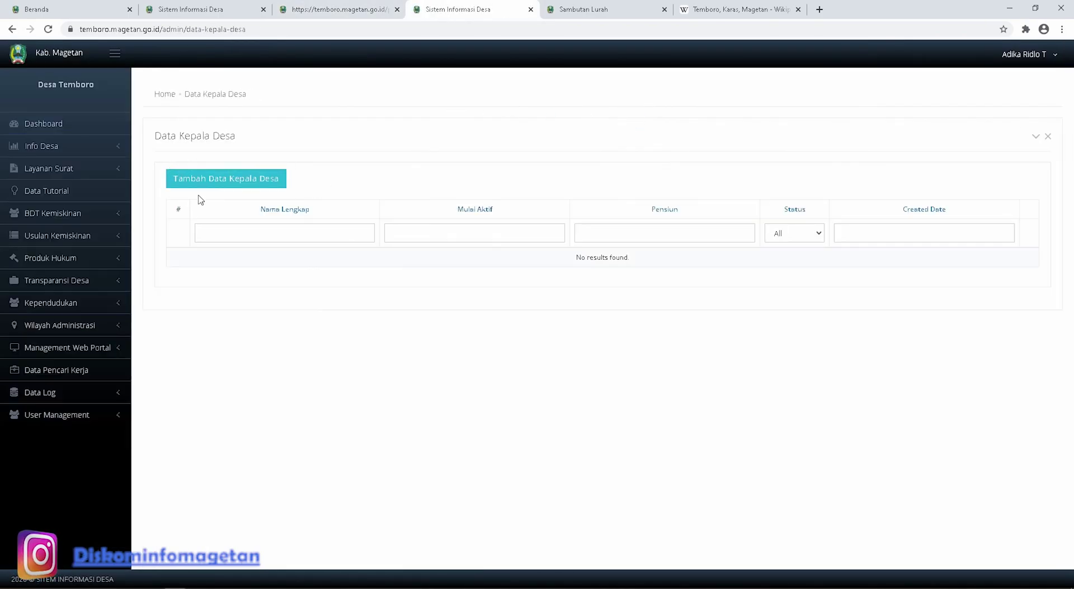
{"action": "left_click", "coordinate": [249, 181]}
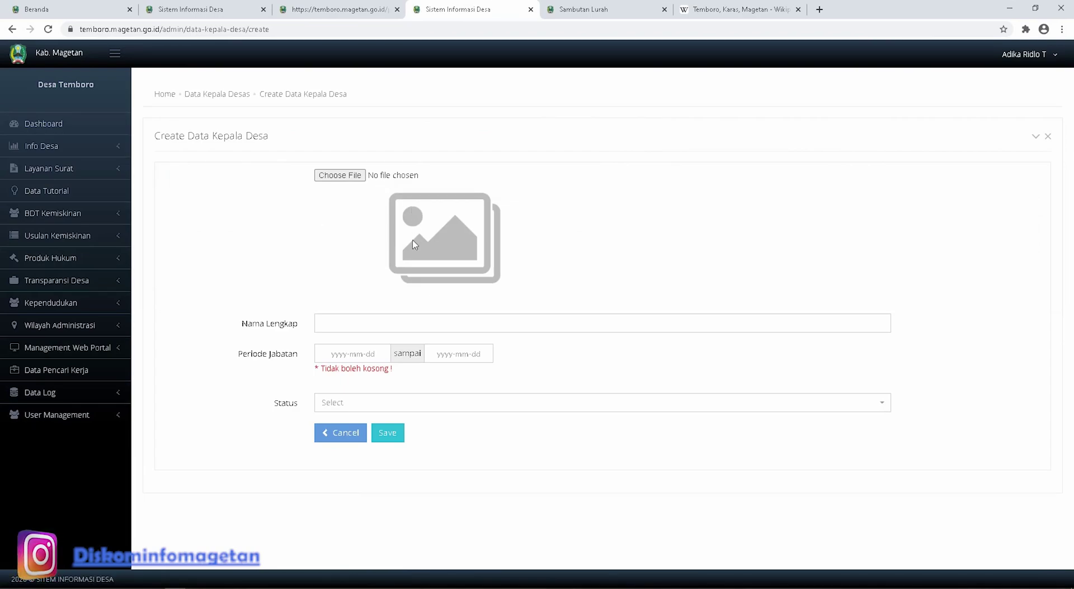
Upload user.jpg as the village head's photo and enter "kepala desa temboro" as Nama Lengkap
{"action": "left_click", "coordinate": [348, 177]}
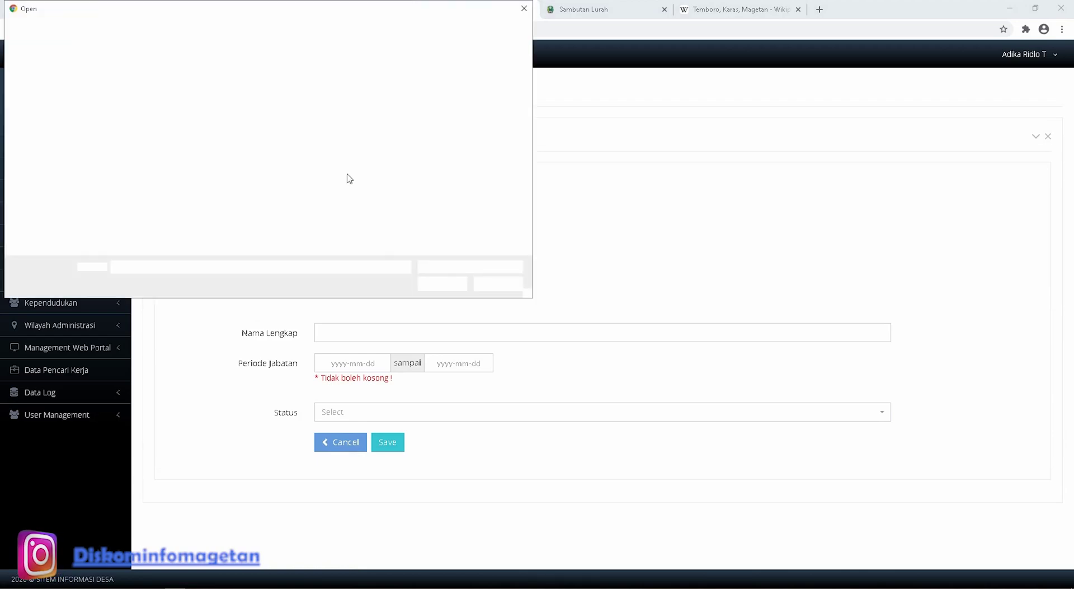
{"action": "left_click", "coordinate": [386, 110]}
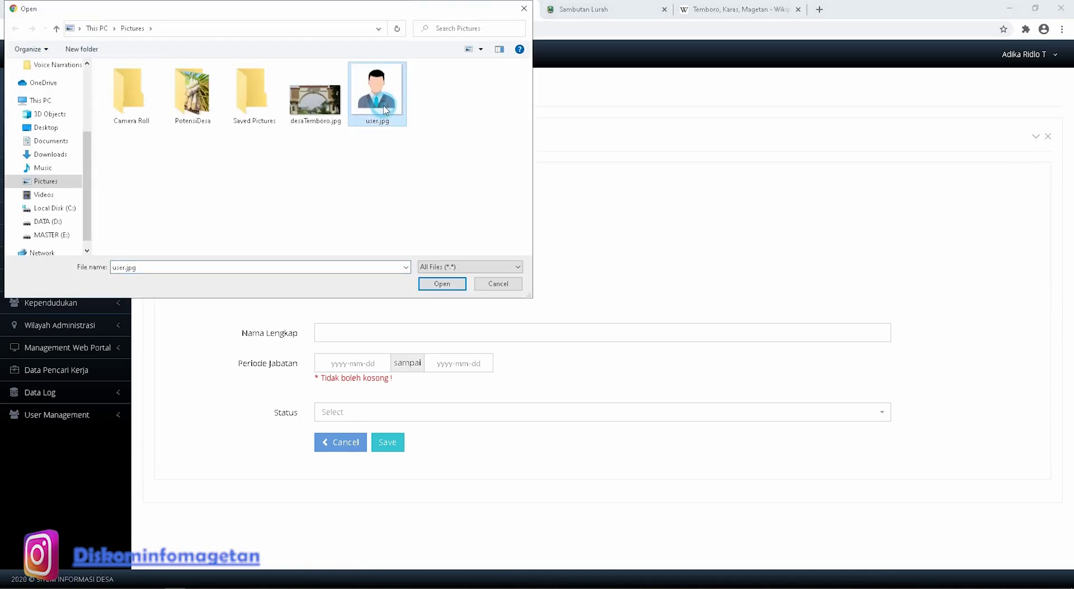
{"action": "left_click", "coordinate": [434, 283]}
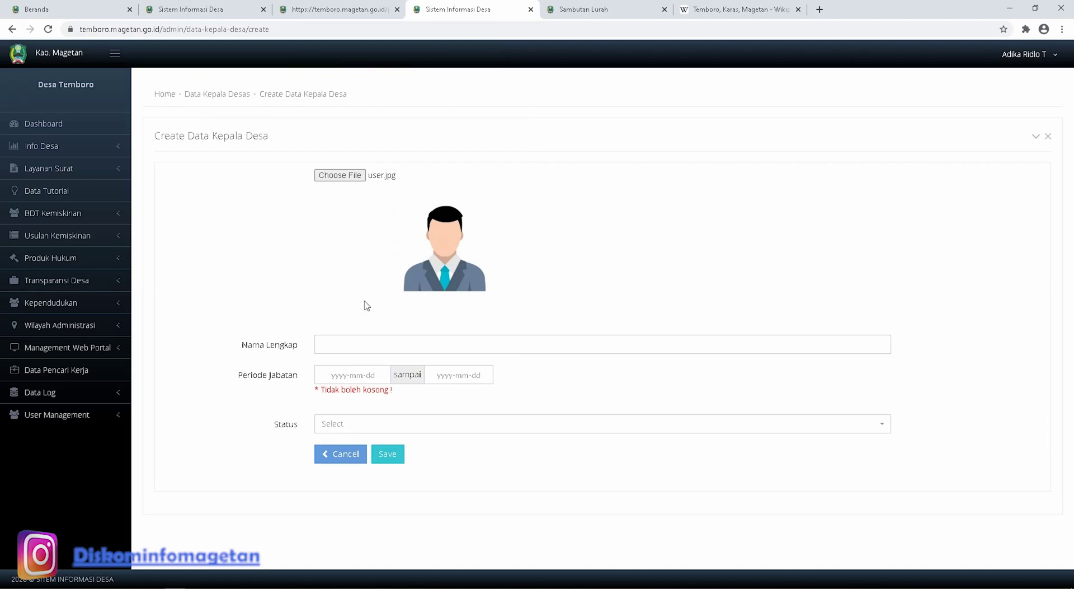
{"action": "left_click", "coordinate": [332, 346]}
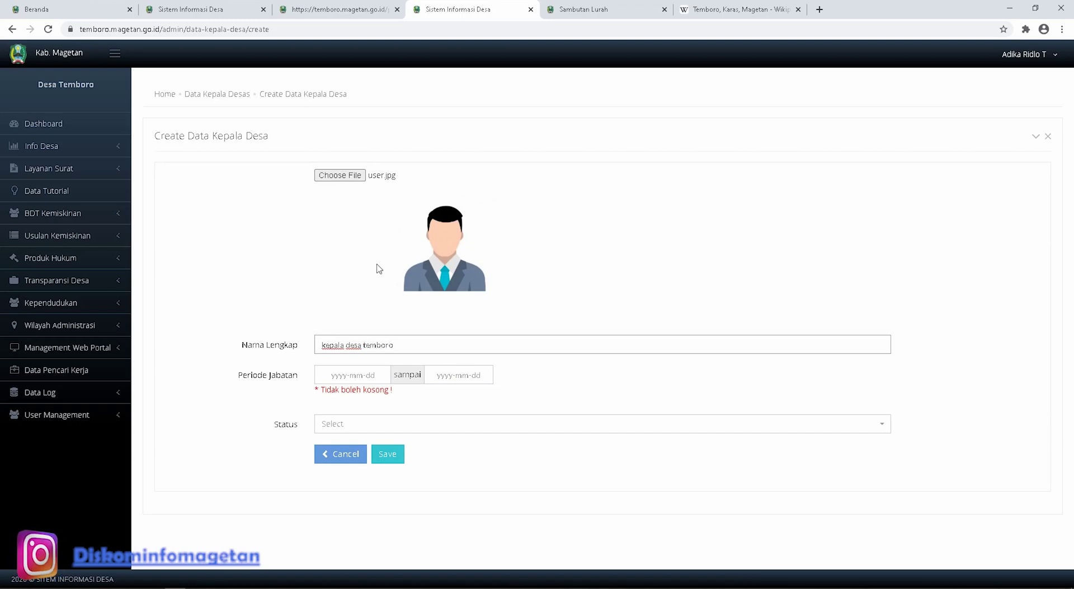
Set the start date of the village head's Periode Jabatan to 2018-10-30
{"action": "left_click", "coordinate": [349, 375]}
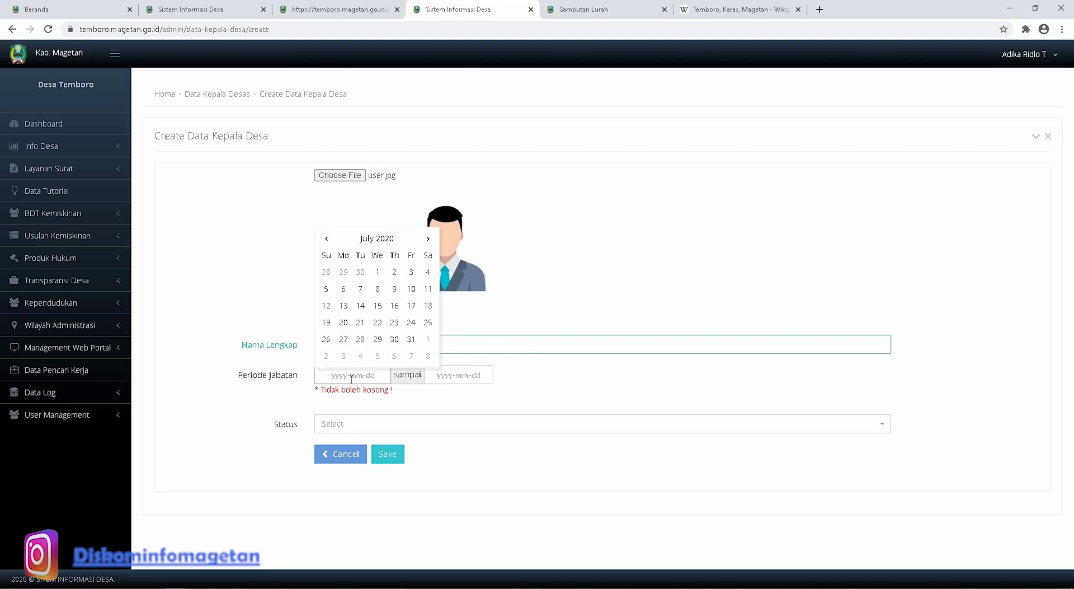
{"action": "left_click", "coordinate": [545, 389]}
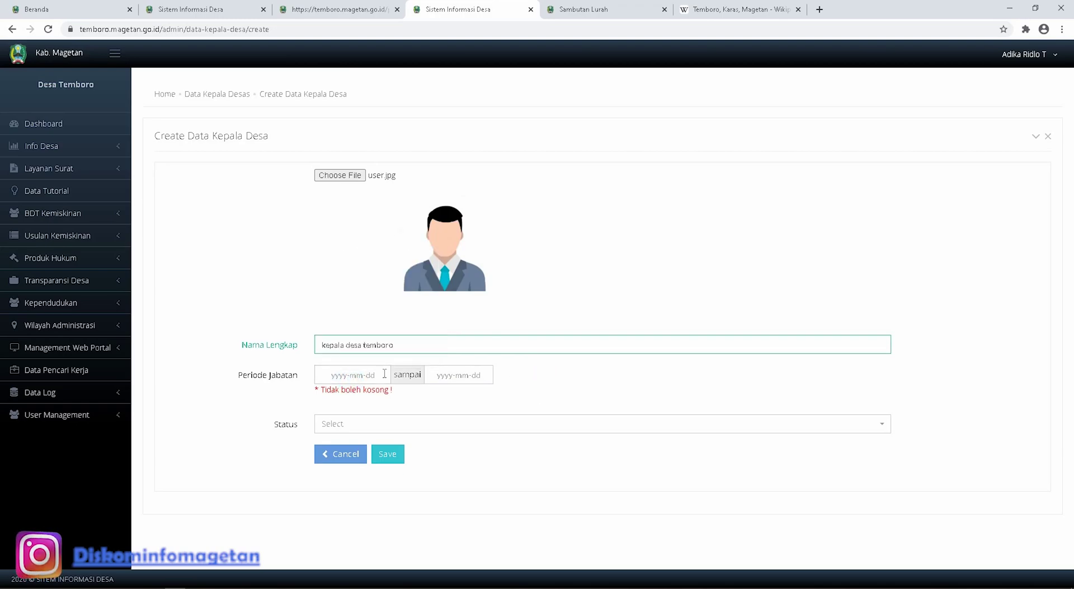
{"action": "left_click", "coordinate": [351, 376]}
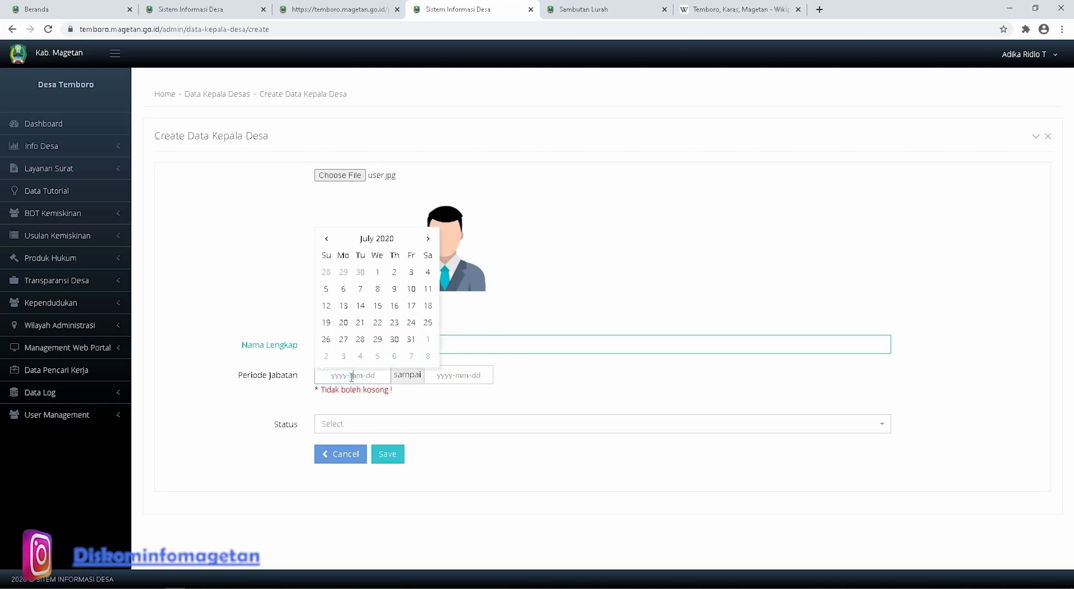
{"action": "left_click", "coordinate": [384, 248]}
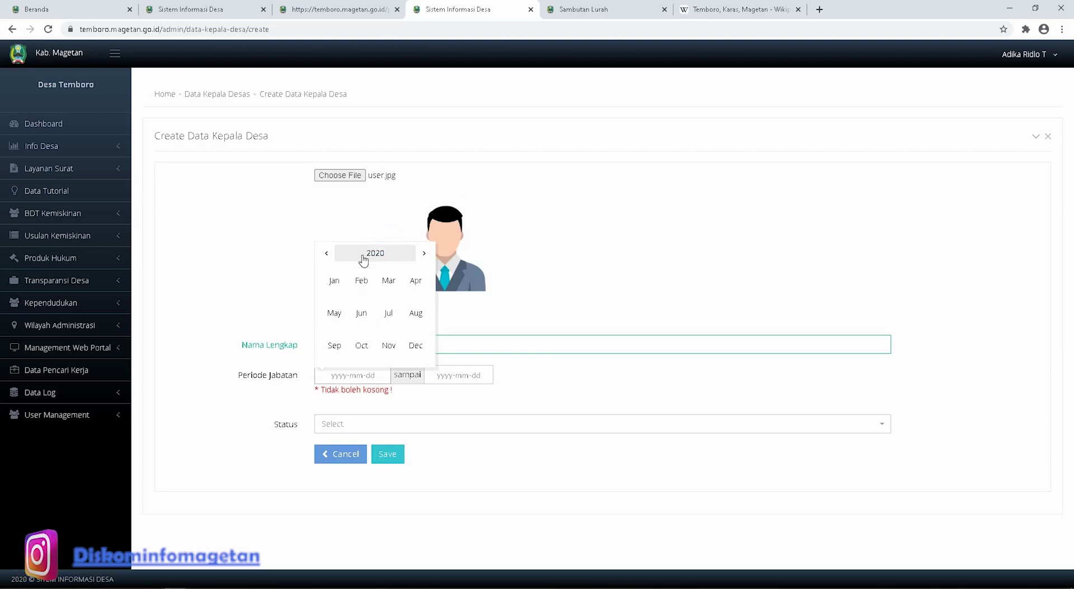
{"action": "left_click", "coordinate": [375, 253]}
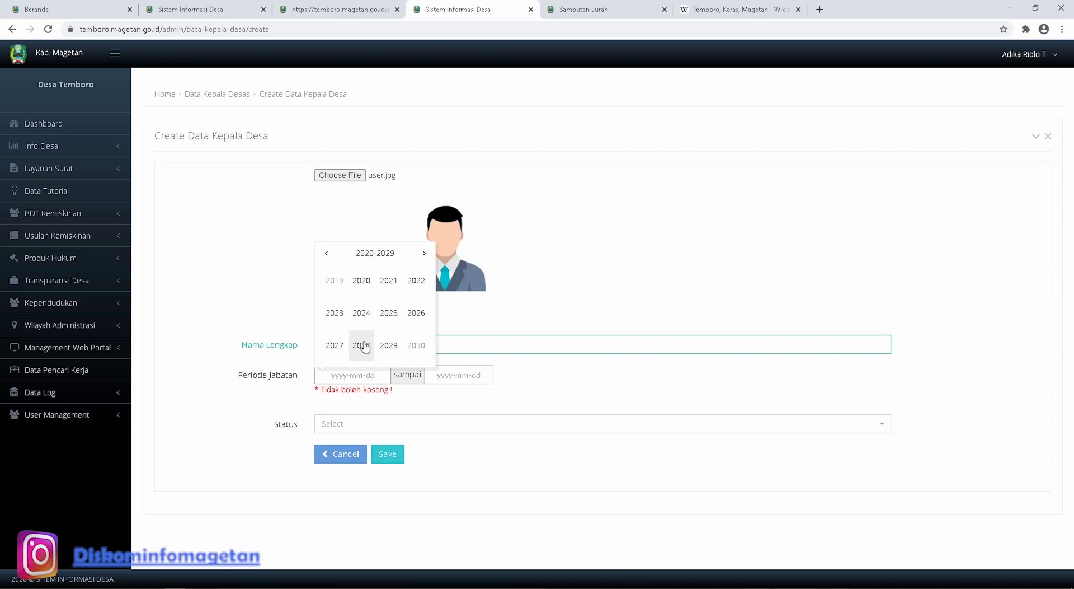
{"action": "left_click", "coordinate": [327, 255]}
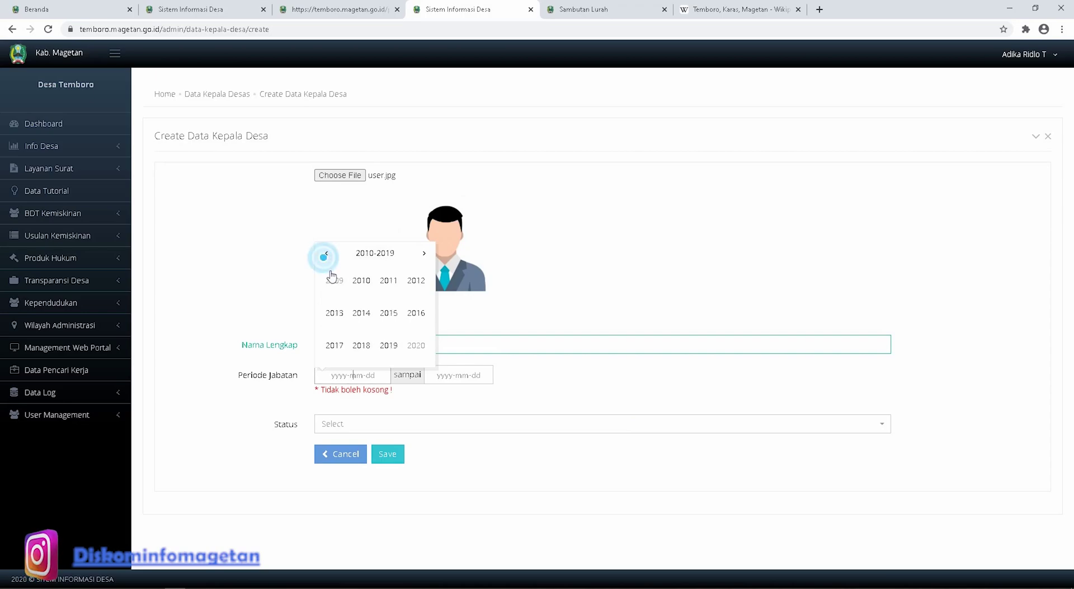
{"action": "left_click", "coordinate": [362, 345]}
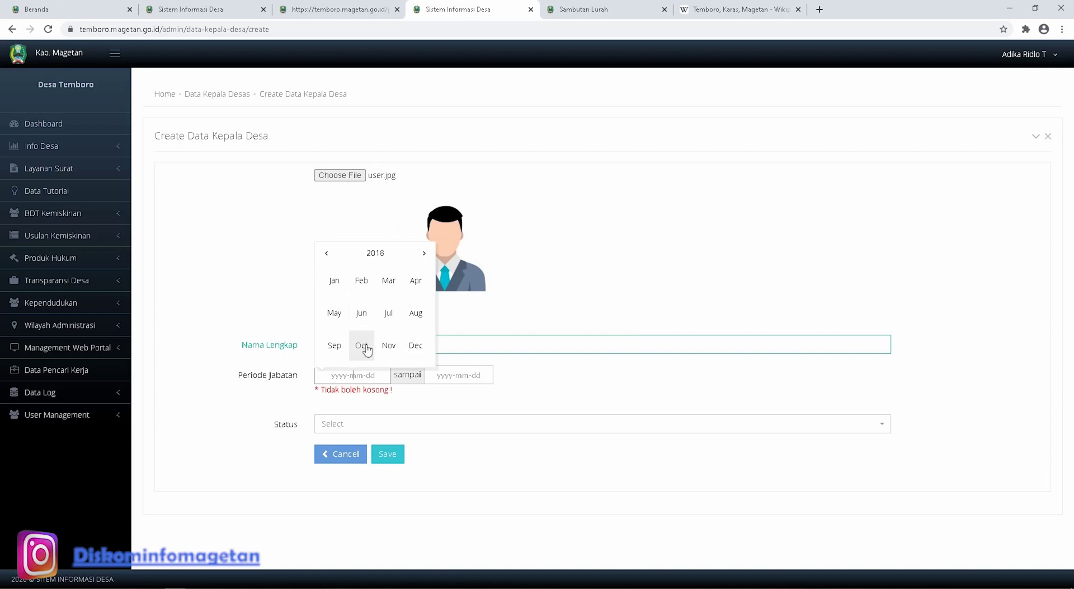
{"action": "left_click", "coordinate": [363, 345]}
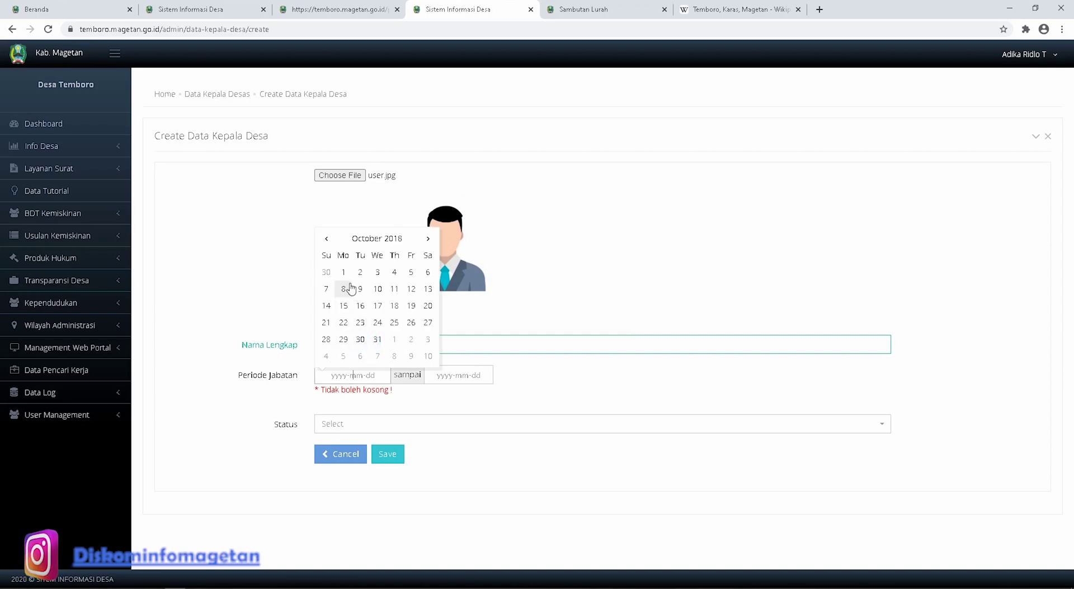
{"action": "left_click", "coordinate": [360, 340]}
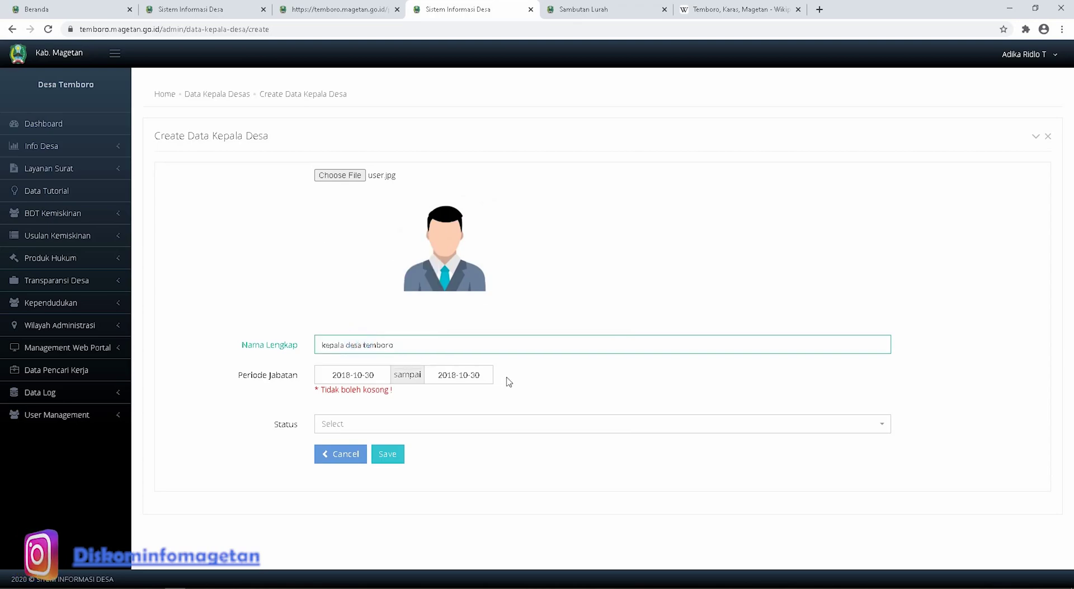
Set the end date of the village head's Periode Jabatan to 2019-10-31
{"action": "left_click", "coordinate": [450, 373]}
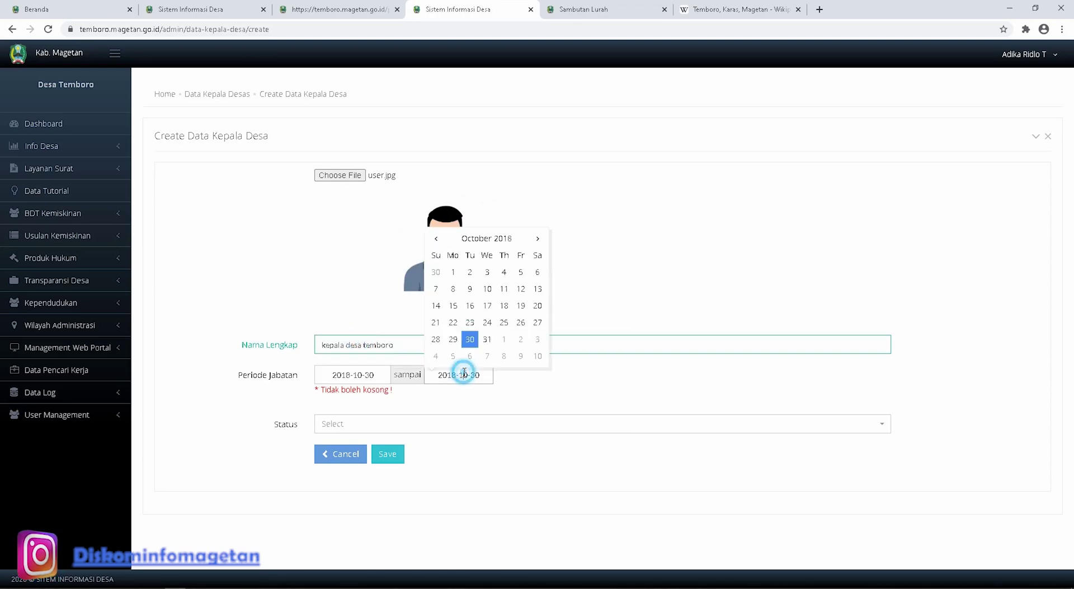
{"action": "left_click", "coordinate": [478, 239]}
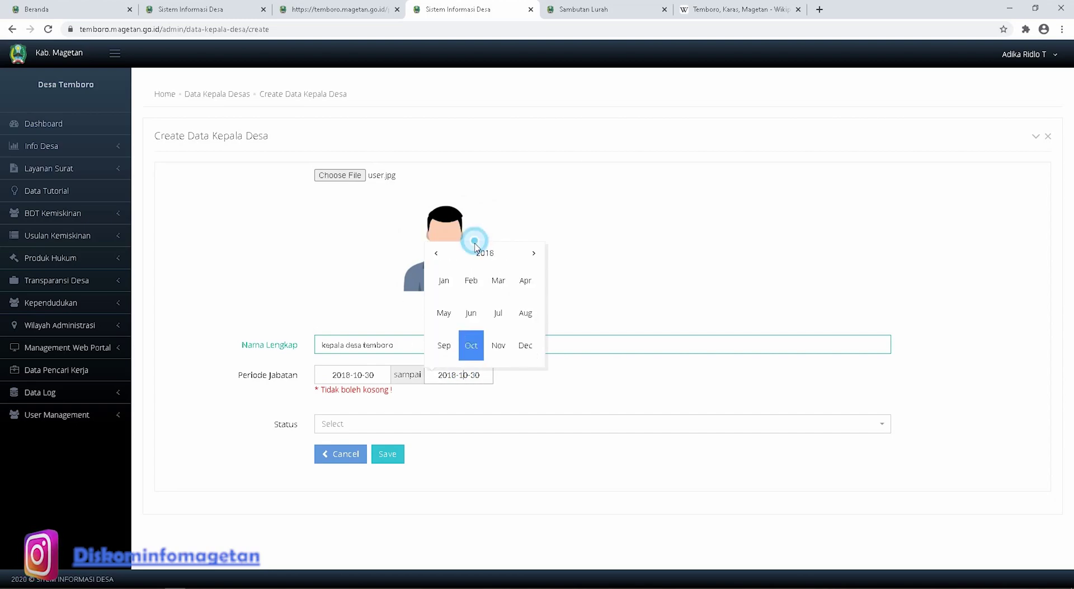
{"action": "left_click", "coordinate": [479, 252]}
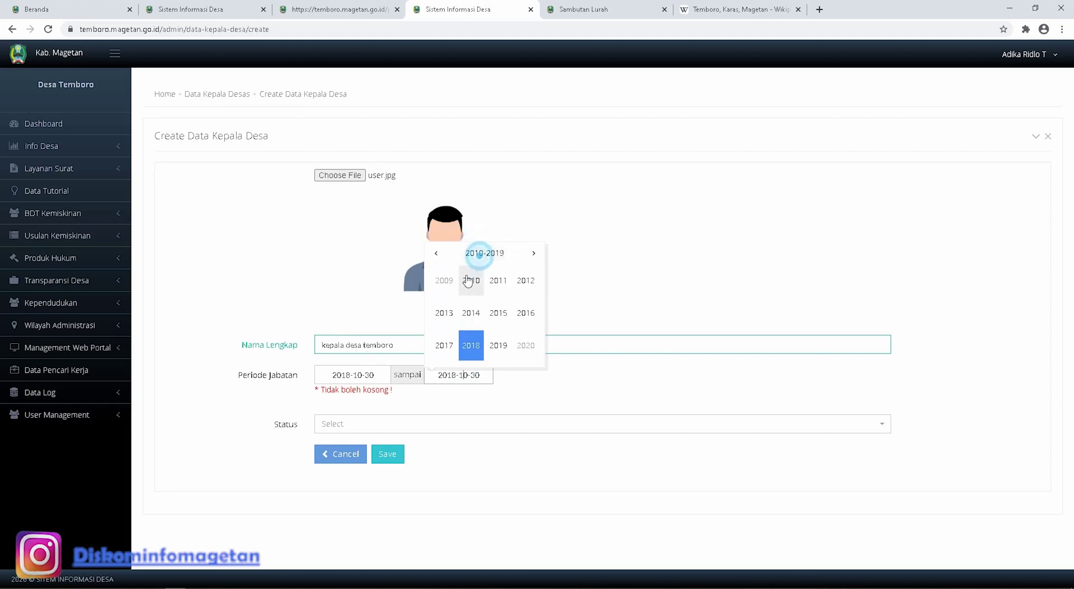
{"action": "left_click", "coordinate": [494, 352]}
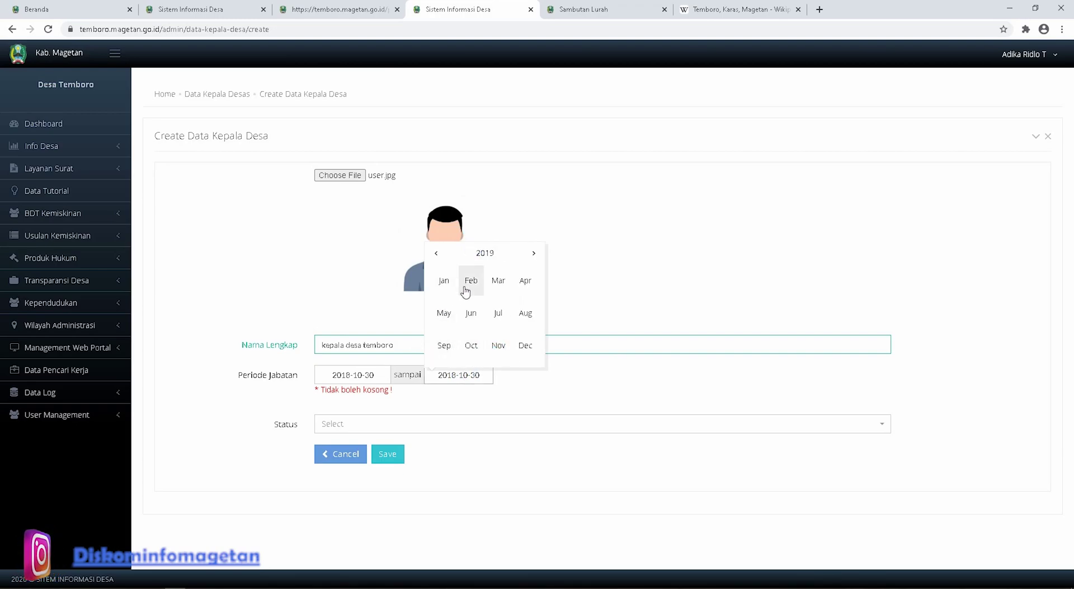
{"action": "left_click", "coordinate": [470, 347]}
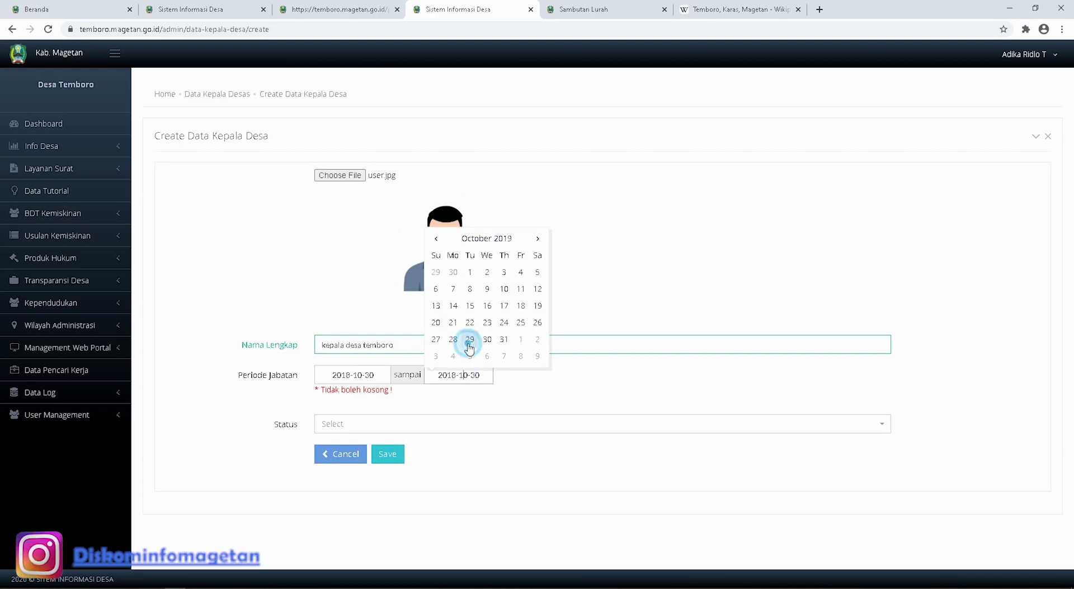
{"action": "left_click", "coordinate": [503, 340]}
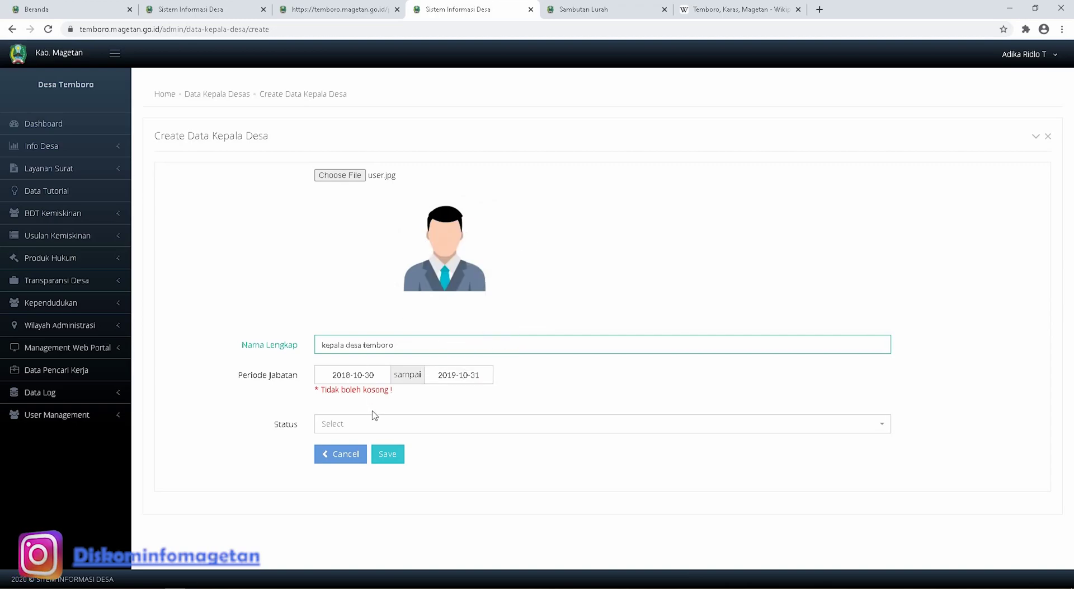
Set the village head record's Status to Aktif
{"action": "left_click", "coordinate": [375, 426]}
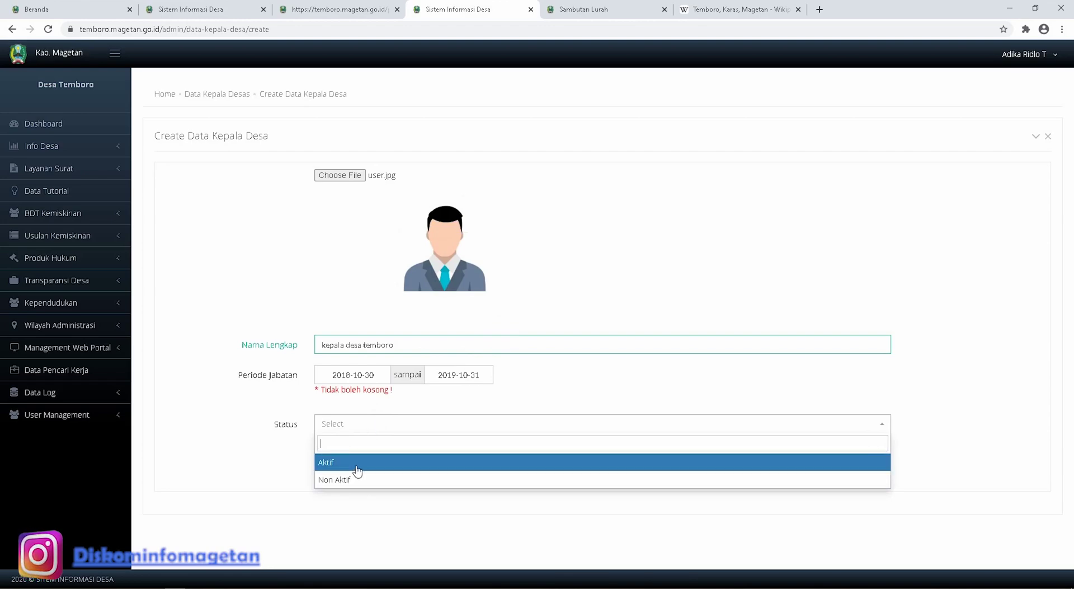
{"action": "left_click", "coordinate": [338, 462]}
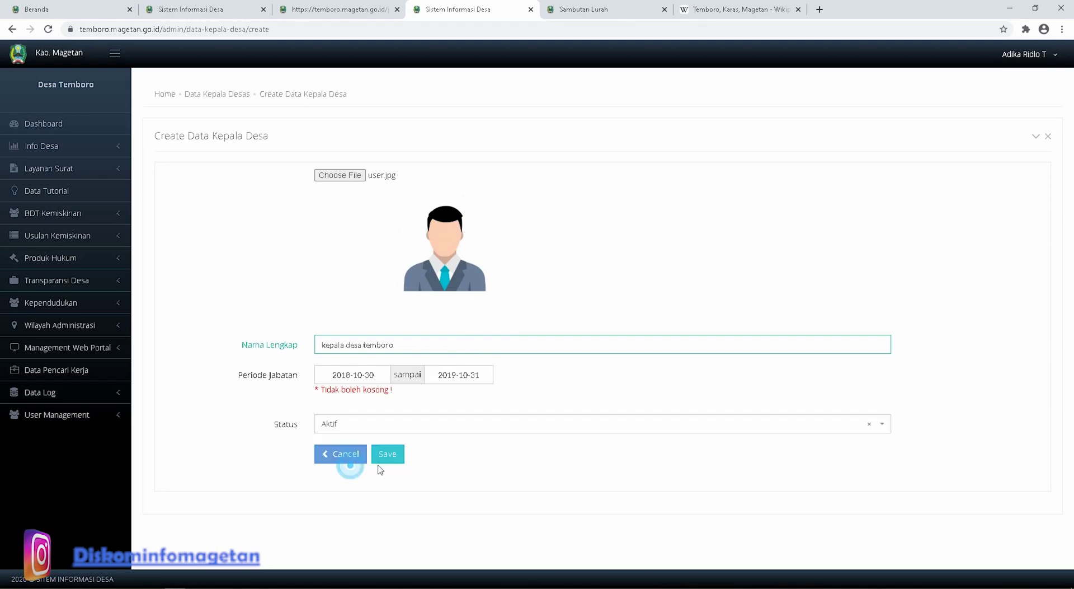
{"action": "left_click", "coordinate": [519, 380]}
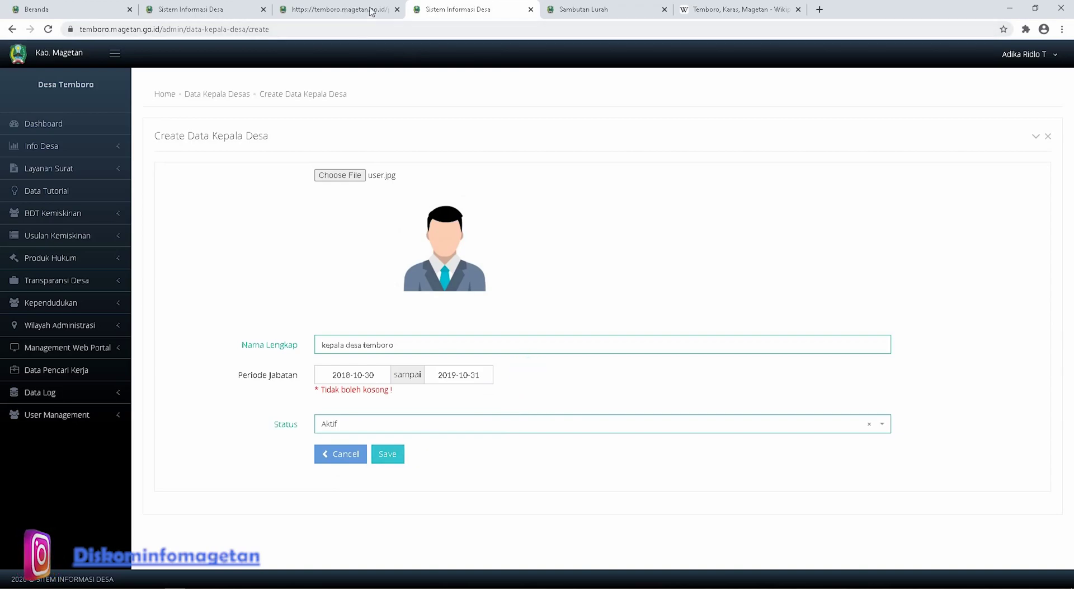
Compare the public Daftar Kepala Desa pages of Desa Temboro and Desa Purwosari
{"action": "left_click", "coordinate": [342, 9]}
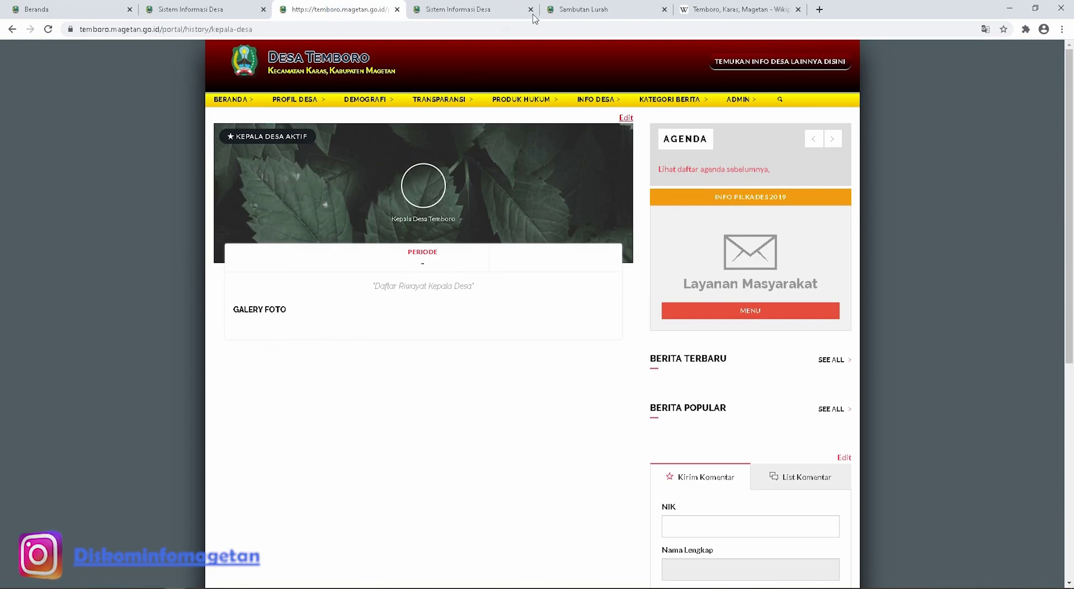
{"action": "left_click", "coordinate": [584, 9]}
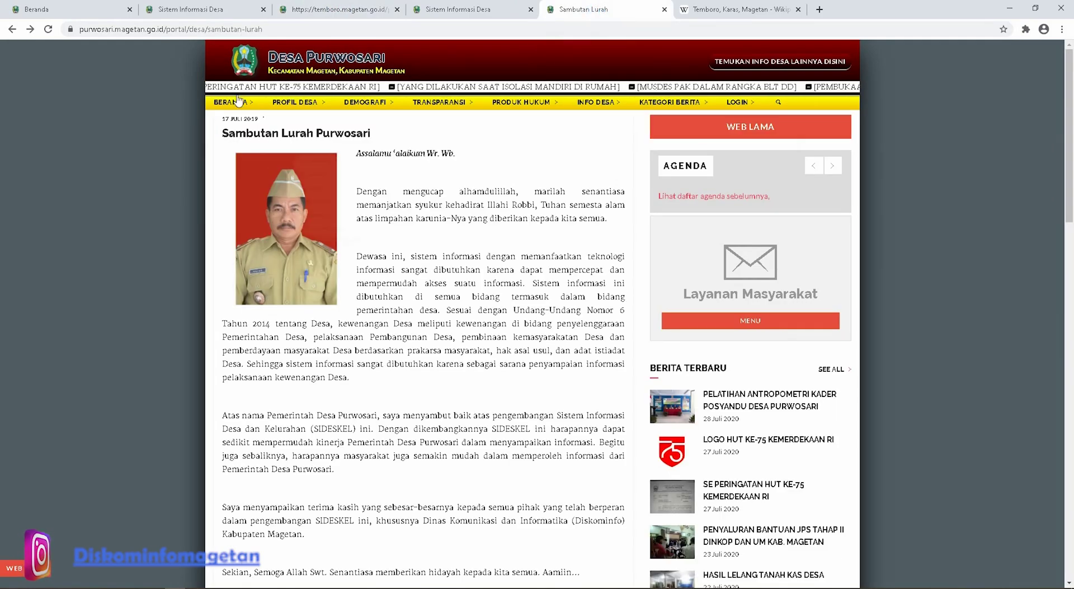
{"action": "mouse_move", "coordinate": [296, 103]}
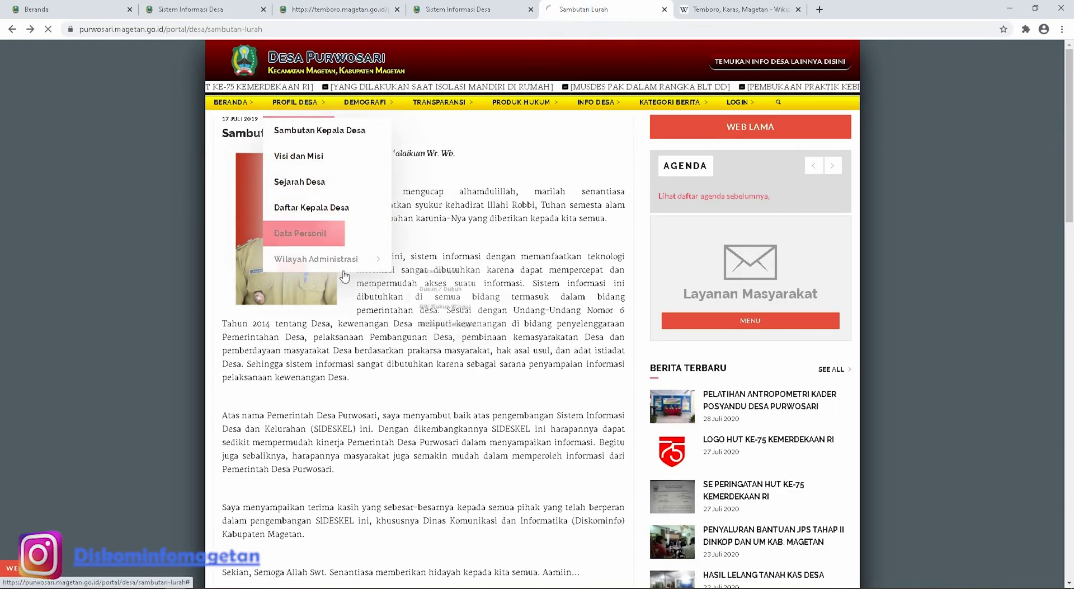
{"action": "left_click", "coordinate": [301, 233]}
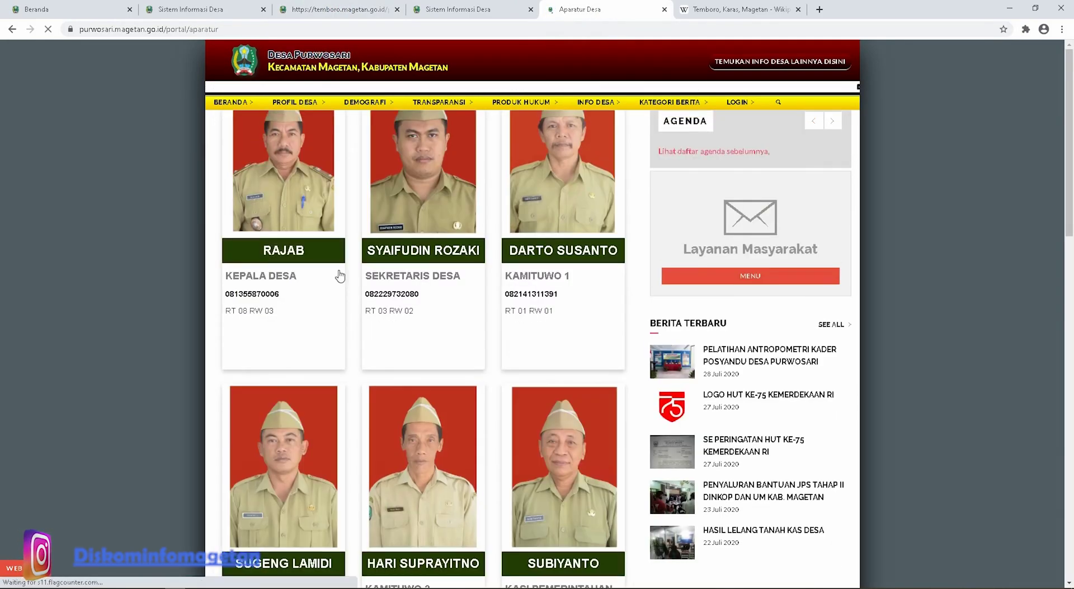
{"action": "mouse_move", "coordinate": [295, 102]}
{"action": "left_click", "coordinate": [302, 207]}
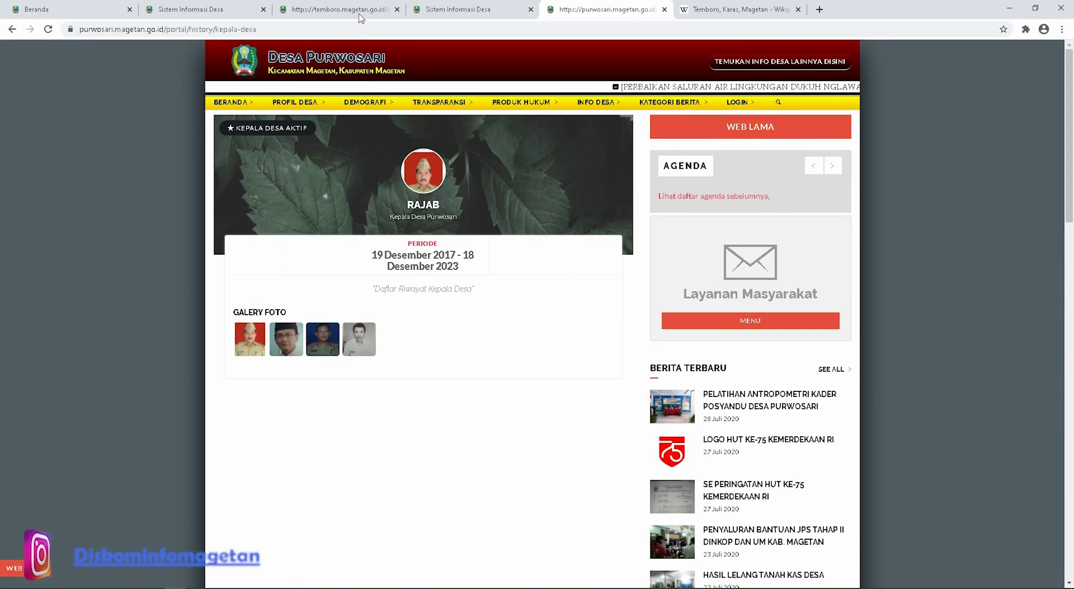
Open the public Visi dan Misi pages of Desa Purwosari and Desa Temboro and compare their content
{"action": "mouse_move", "coordinate": [353, 106]}
{"action": "mouse_move", "coordinate": [295, 102]}
{"action": "left_click", "coordinate": [306, 131]}
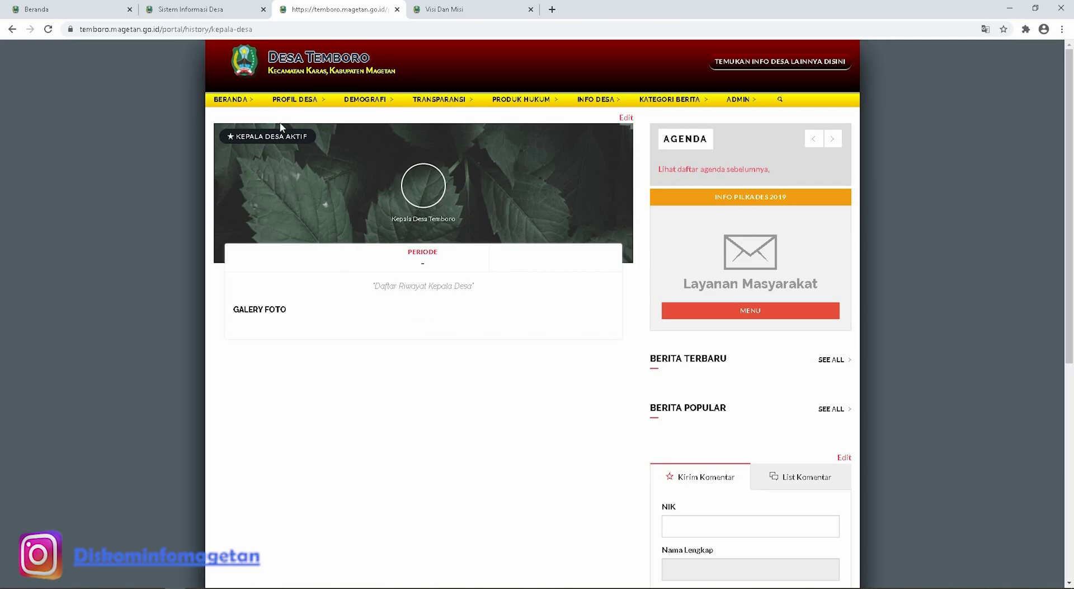
{"action": "mouse_move", "coordinate": [289, 104]}
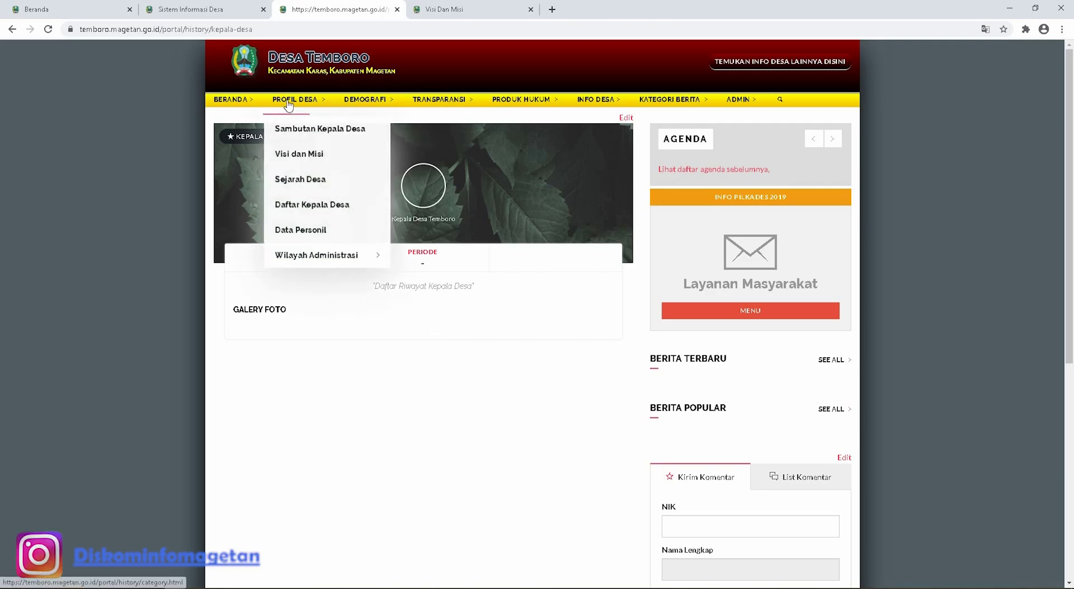
{"action": "left_click", "coordinate": [306, 165]}
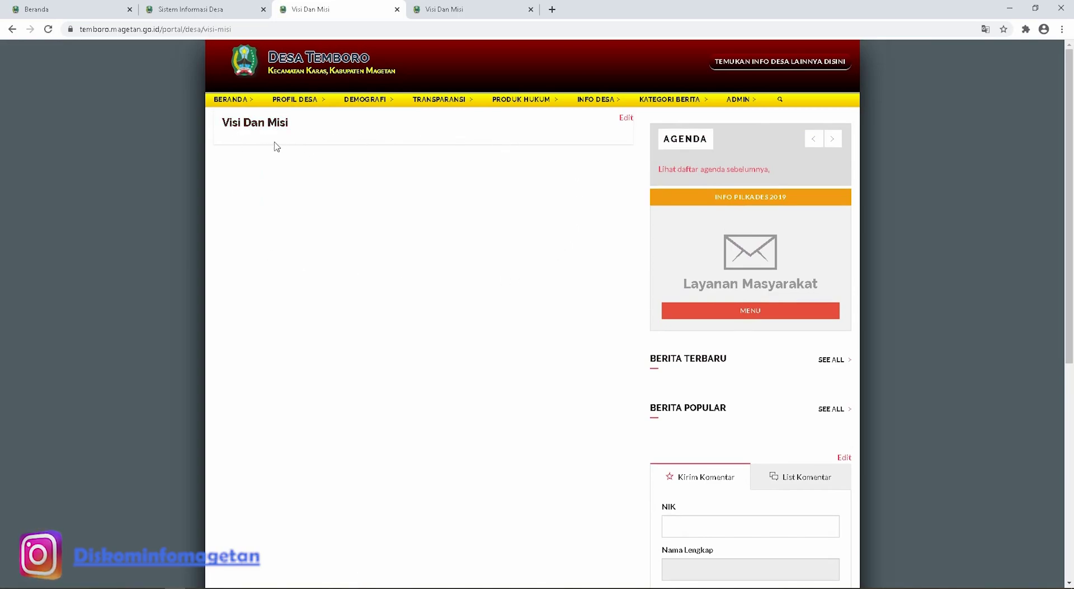
{"action": "left_click", "coordinate": [473, 11]}
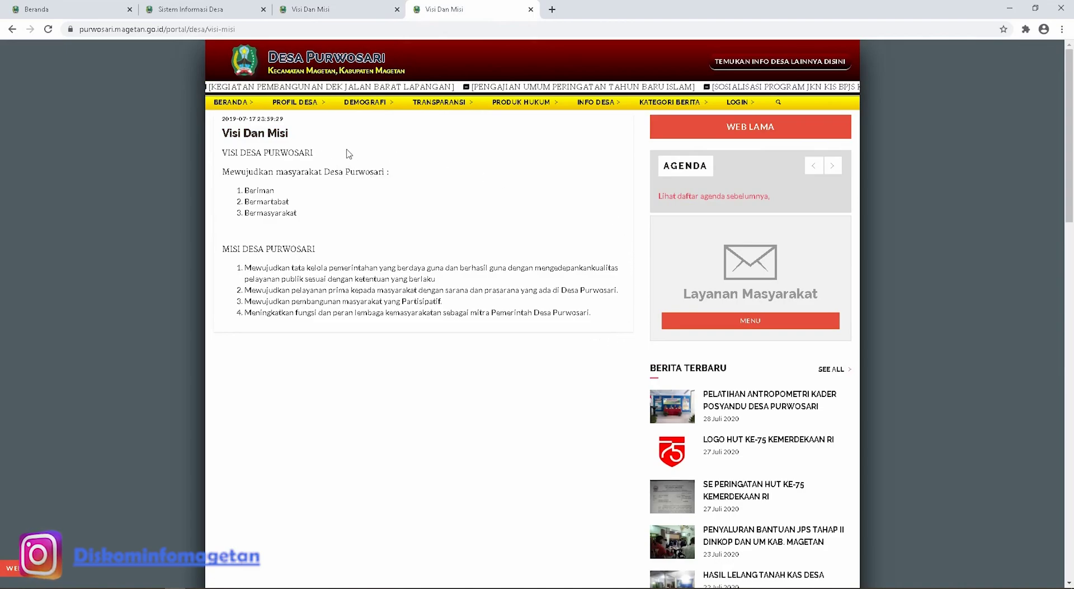
{"action": "left_click", "coordinate": [302, 9]}
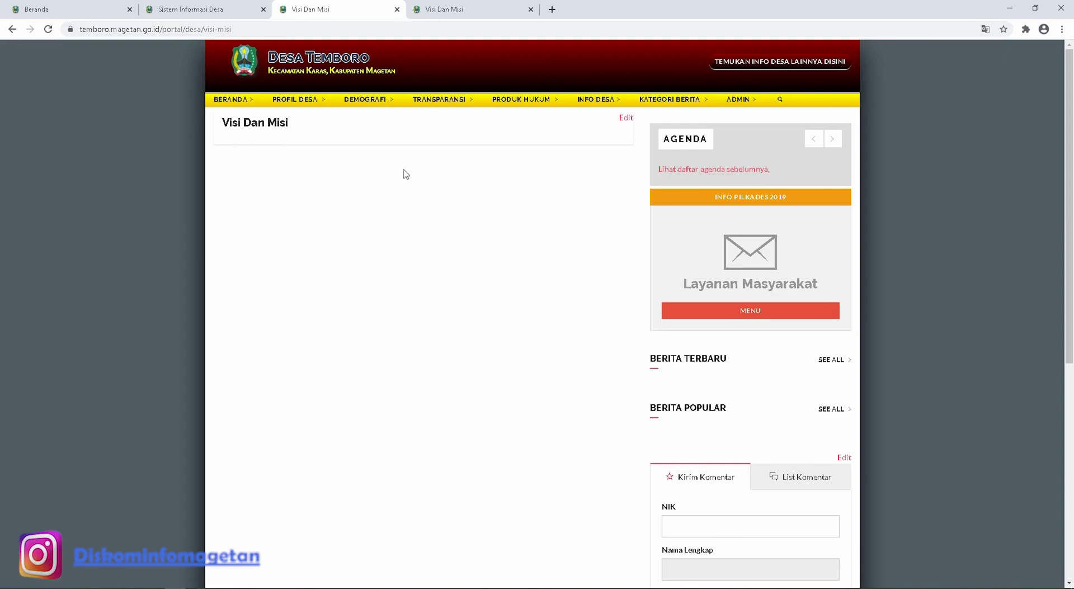
{"action": "left_click", "coordinate": [446, 9]}
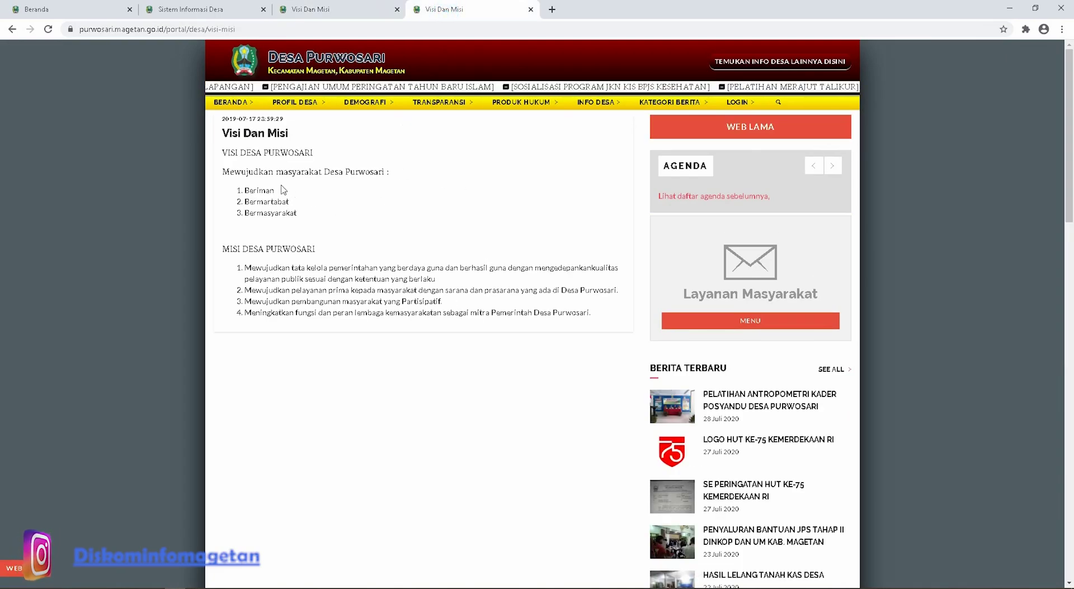
{"action": "left_click", "coordinate": [318, 10]}
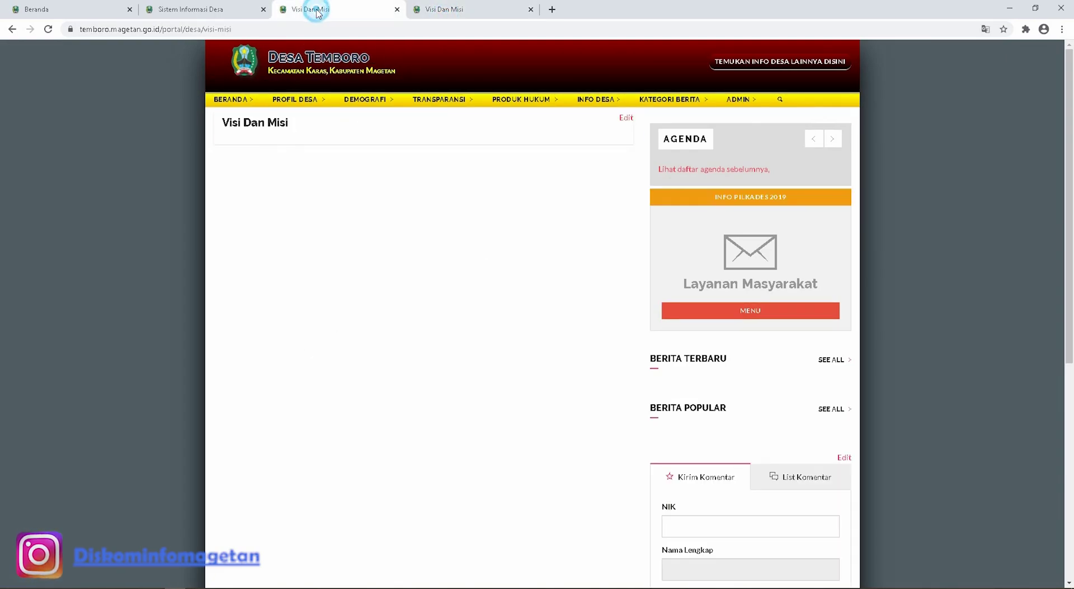
Open Desa Temboro's identity data for updating from its Visi dan Misi page and locate the Sejarah Desa and Visi Dan Misi editors
{"action": "left_click", "coordinate": [628, 121]}
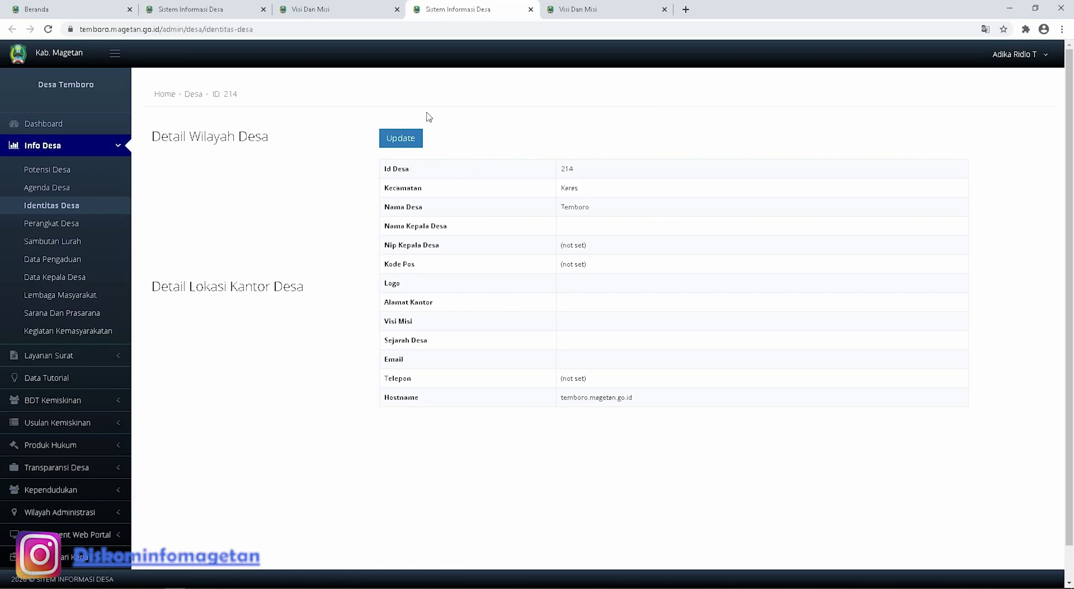
{"action": "left_click", "coordinate": [399, 140]}
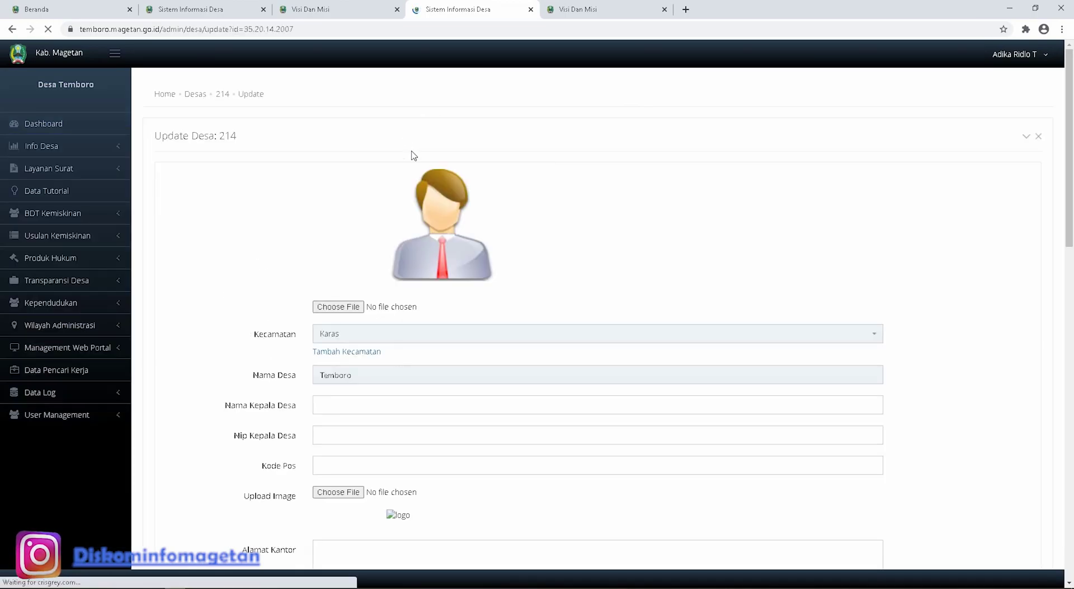
{"action": "scroll", "coordinate": [412, 154], "scroll_direction": "down", "scroll_amount": 2}
{"action": "scroll", "coordinate": [412, 155], "scroll_direction": "down", "scroll_amount": 7}
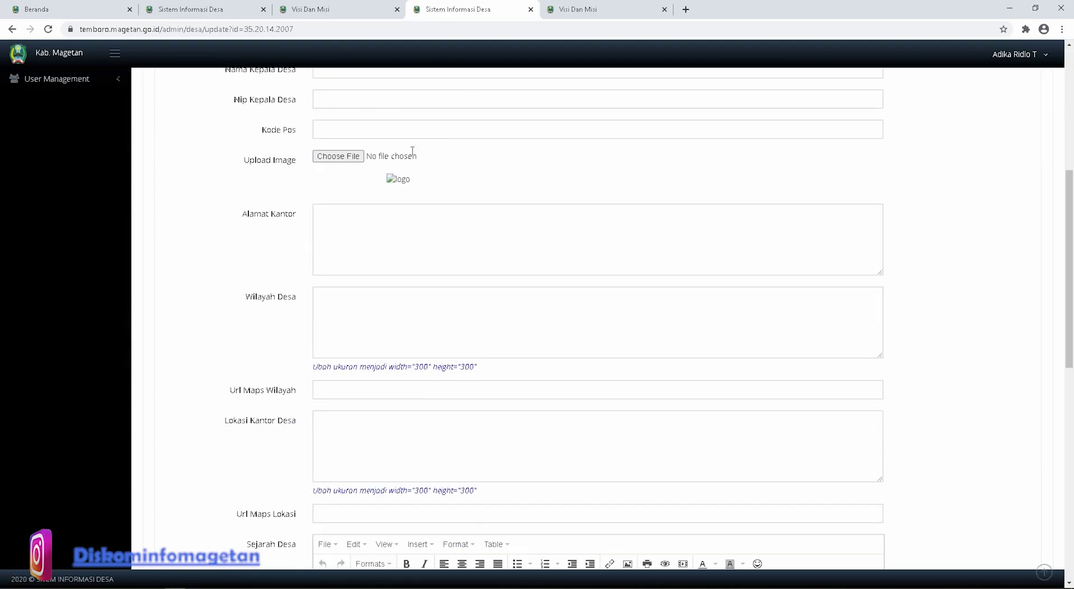
{"action": "scroll", "coordinate": [413, 153], "scroll_direction": "down", "scroll_amount": 4}
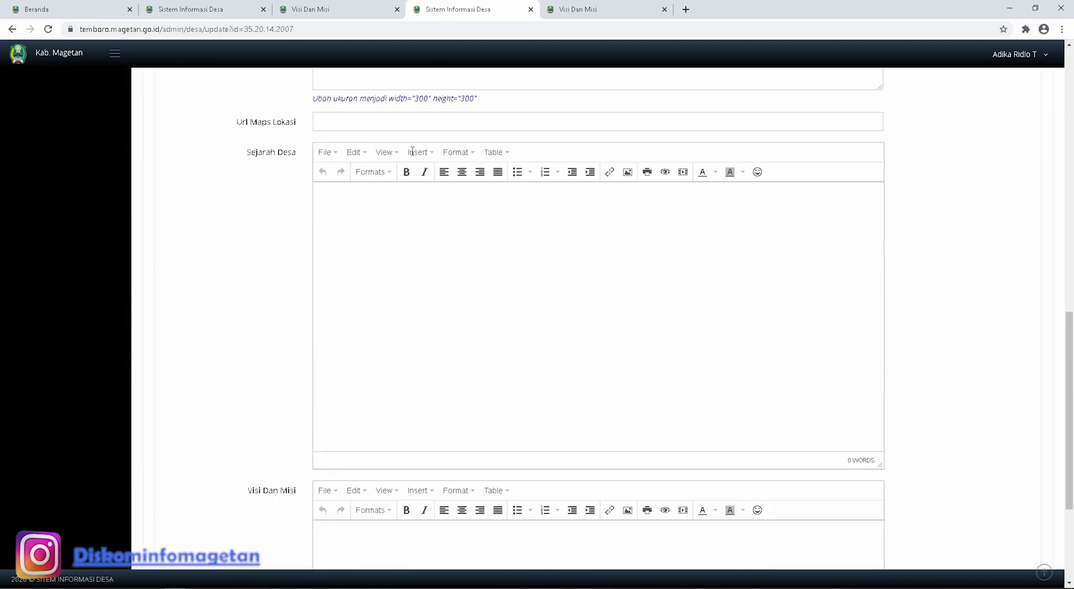
{"action": "left_click", "coordinate": [395, 4]}
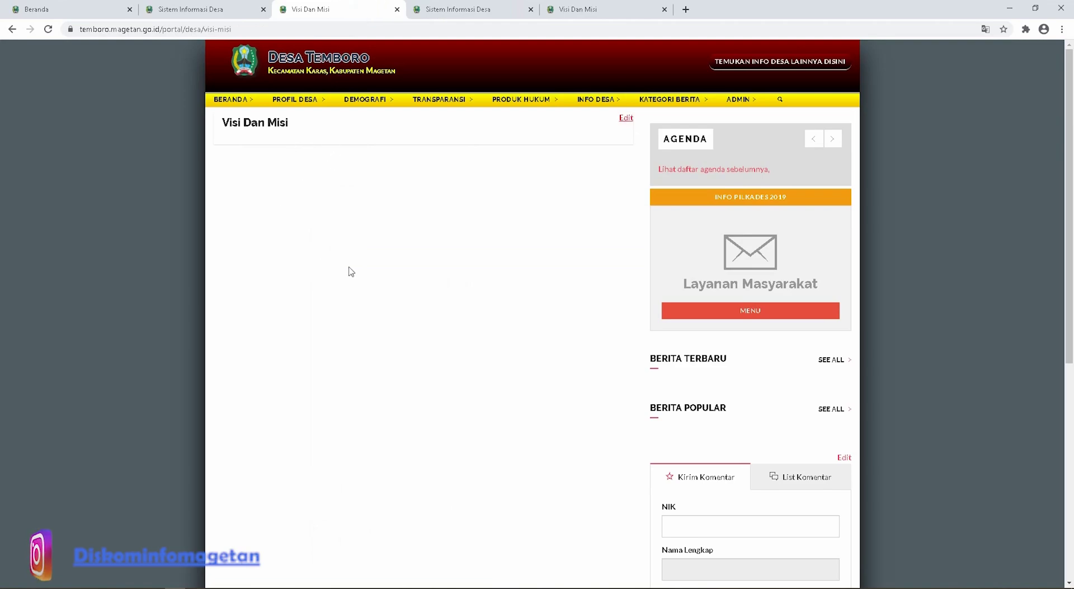
Enter "visi misi desa temboro" as the opening line of the Visi Dan Misi editor in Desa Temboro's identity form
{"action": "left_click", "coordinate": [485, 10]}
{"action": "scroll", "coordinate": [387, 286], "scroll_direction": "down", "scroll_amount": 3}
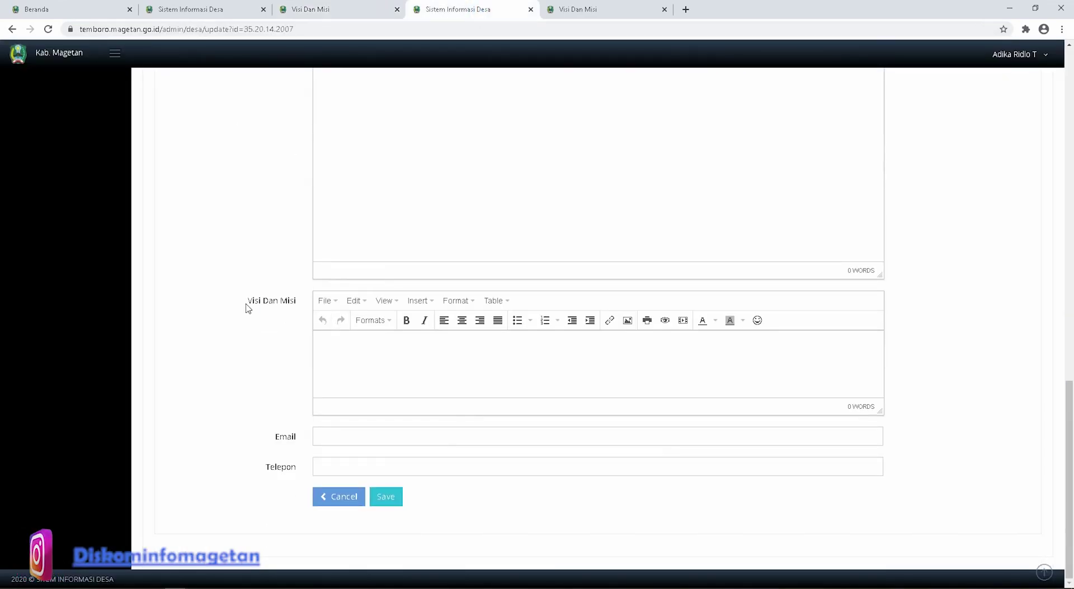
{"action": "left_click_drag", "start_coordinate": [247, 306], "coordinate": [295, 305]}
{"action": "left_click", "coordinate": [362, 343]}
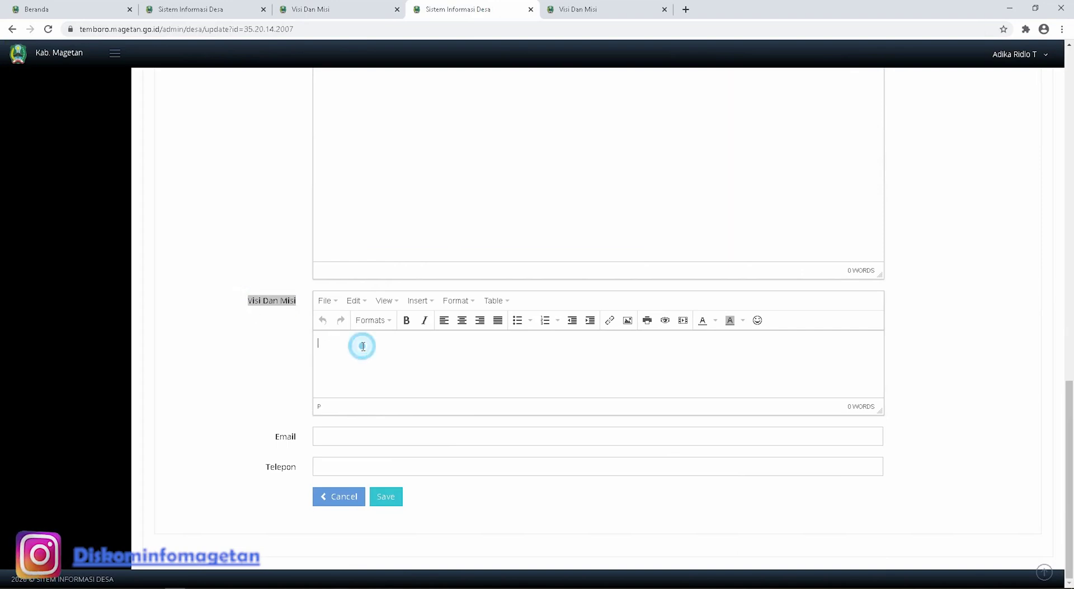
{"action": "left_click", "coordinate": [390, 357]}
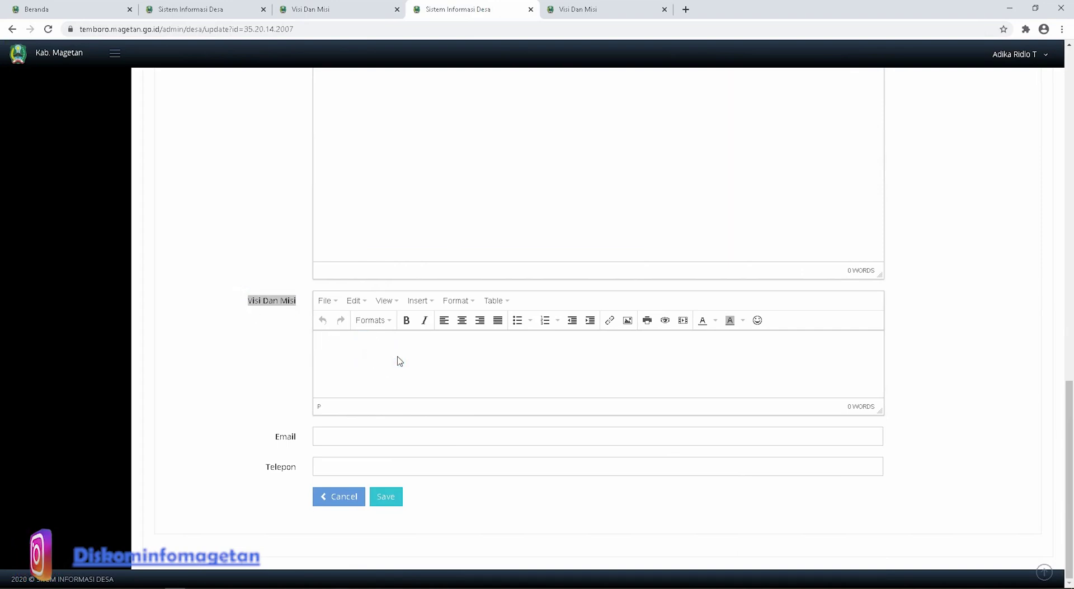
{"action": "type", "text": "vi"}
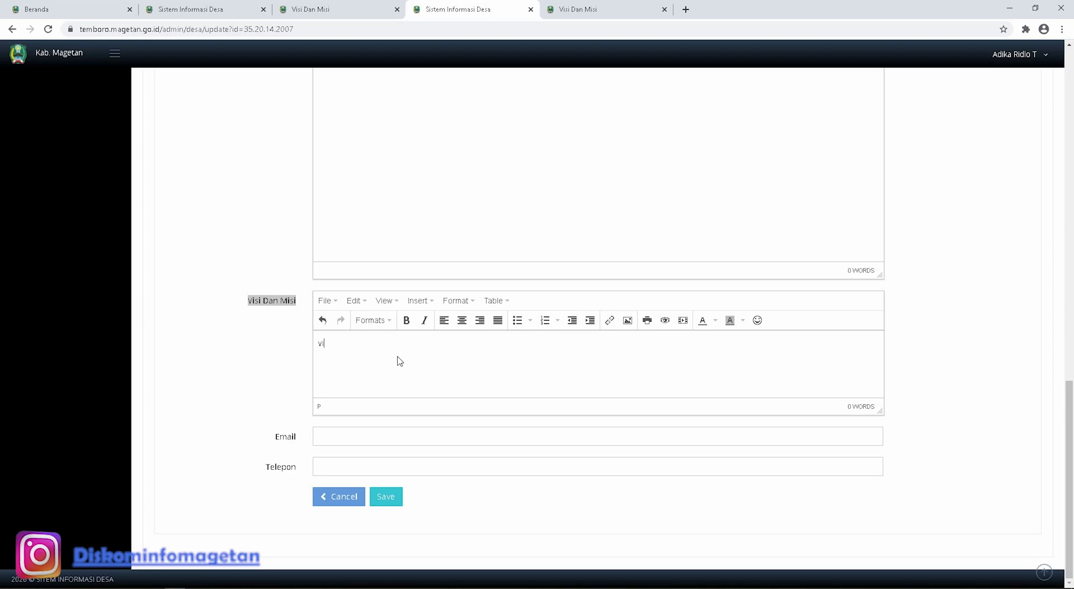
{"action": "type", "text": "si"}
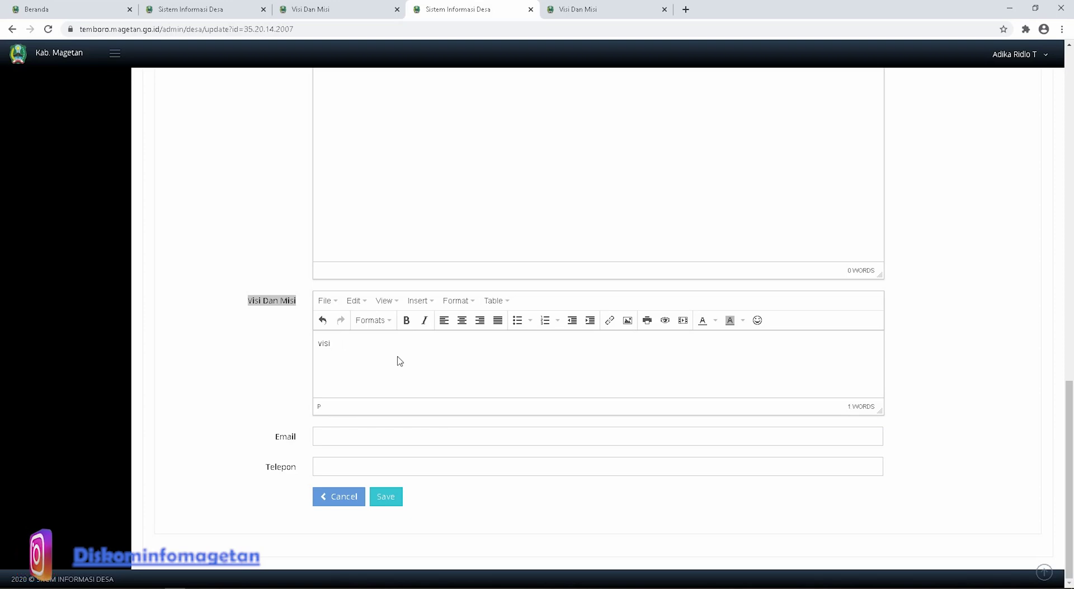
{"action": "type", "text": " isisi desa"}
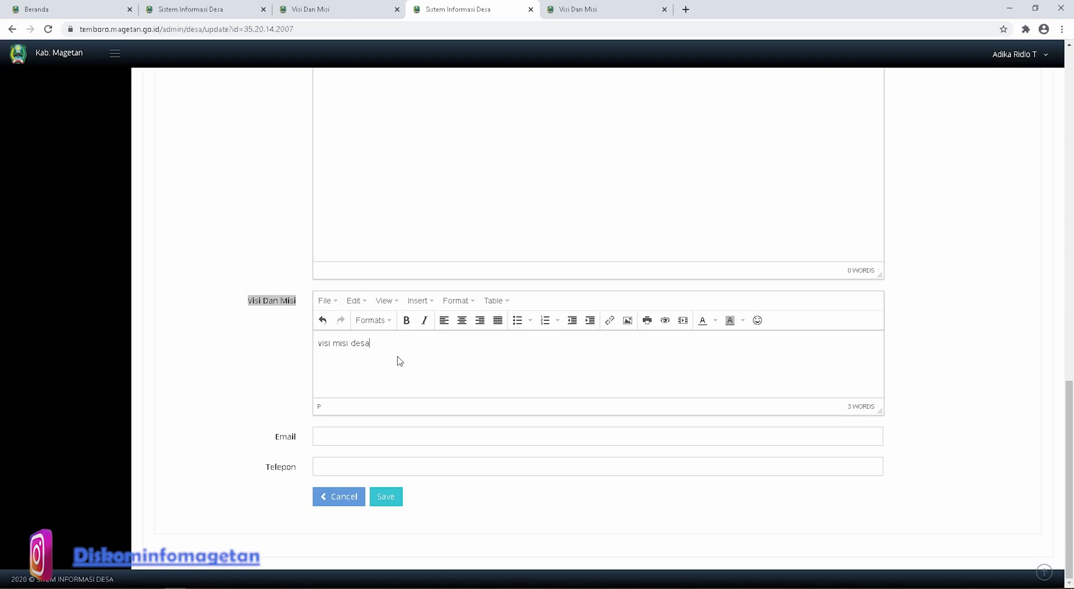
{"action": "type", "text": " te"}
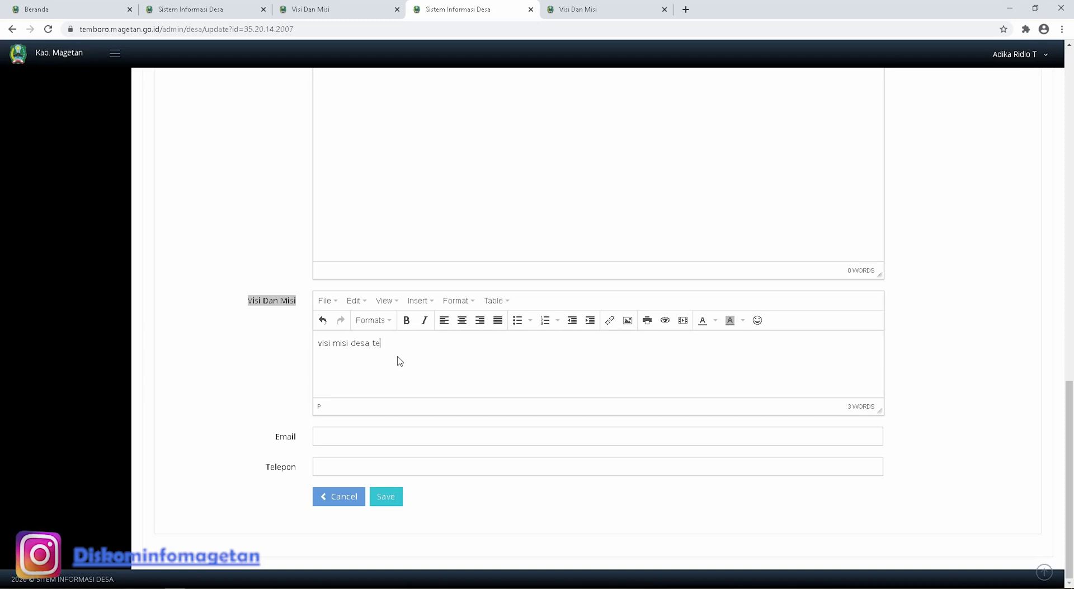
{"action": "type", "text": "mboro"}
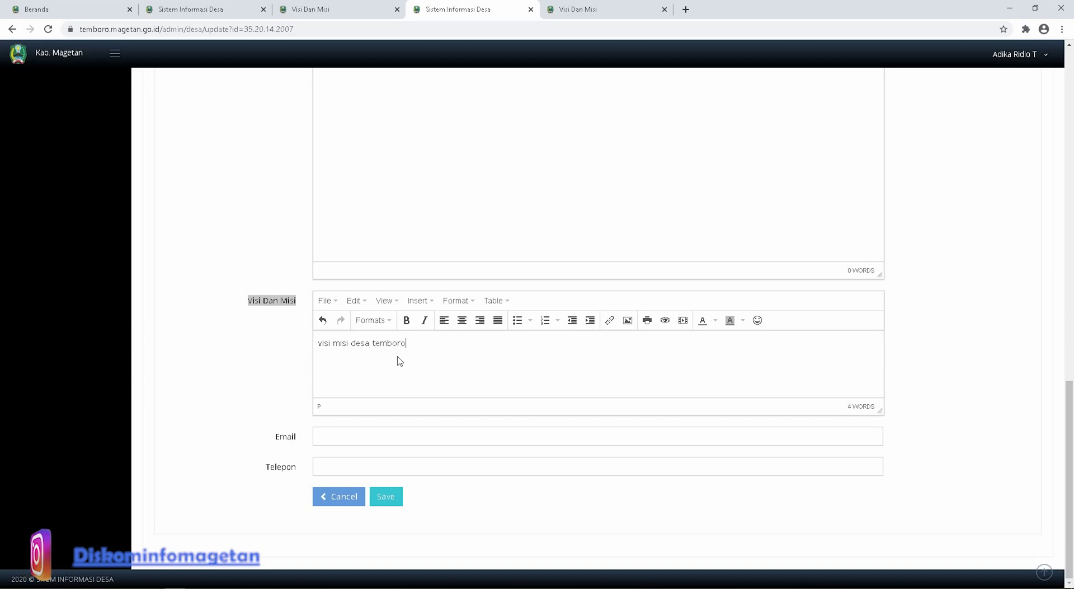
Make the line "visi misi desa temboro" bold
{"action": "left_click", "coordinate": [420, 345]}
{"action": "left_click_drag", "start_coordinate": [420, 342], "coordinate": [326, 351]}
{"action": "left_click_drag", "start_coordinate": [415, 344], "coordinate": [318, 344]}
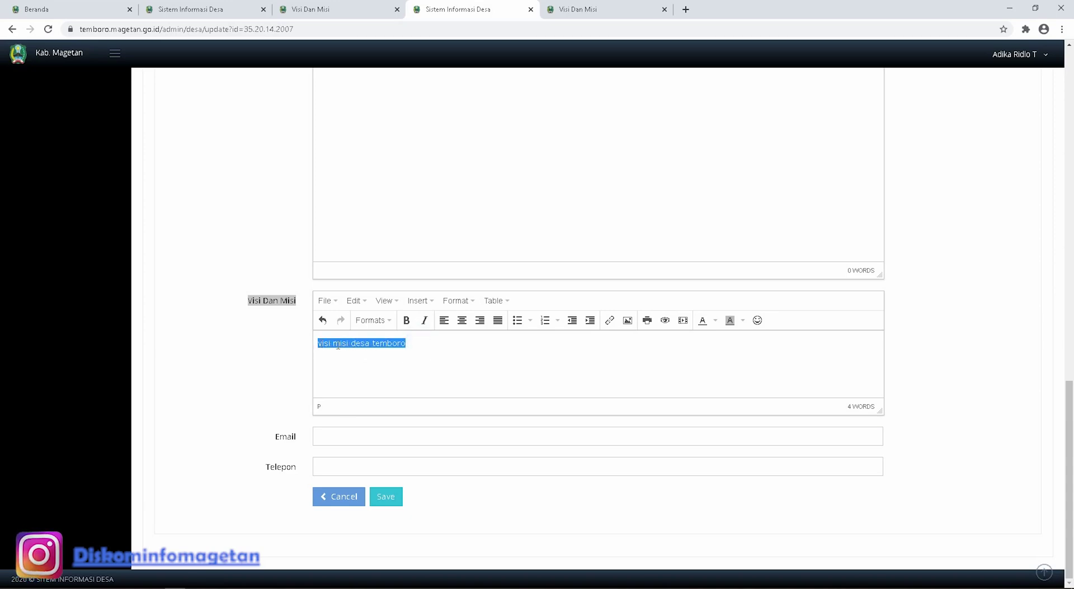
{"action": "left_click", "coordinate": [407, 321]}
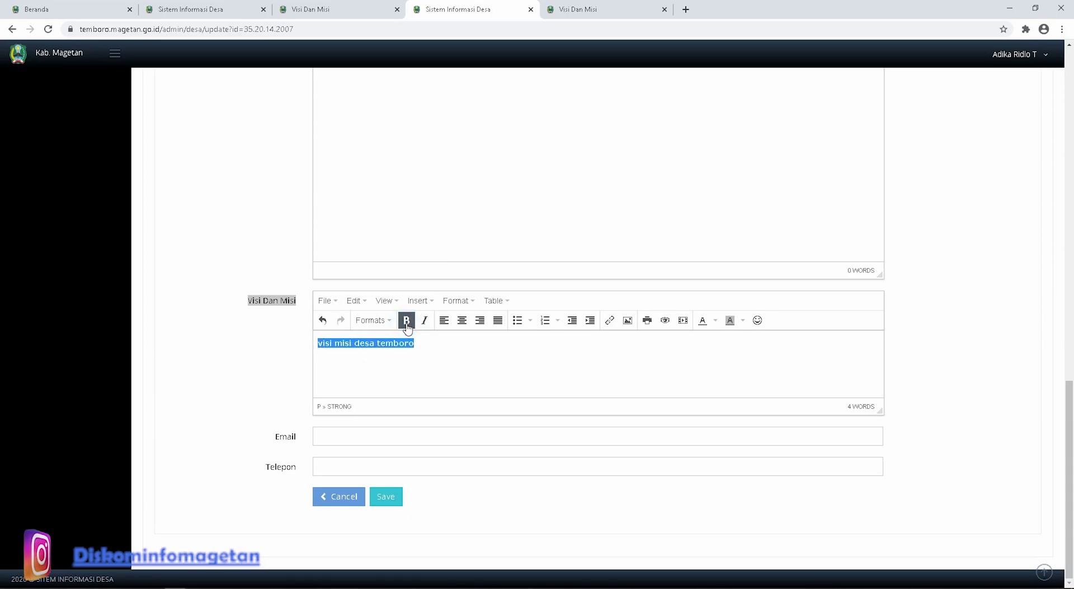
{"action": "left_click", "coordinate": [432, 364]}
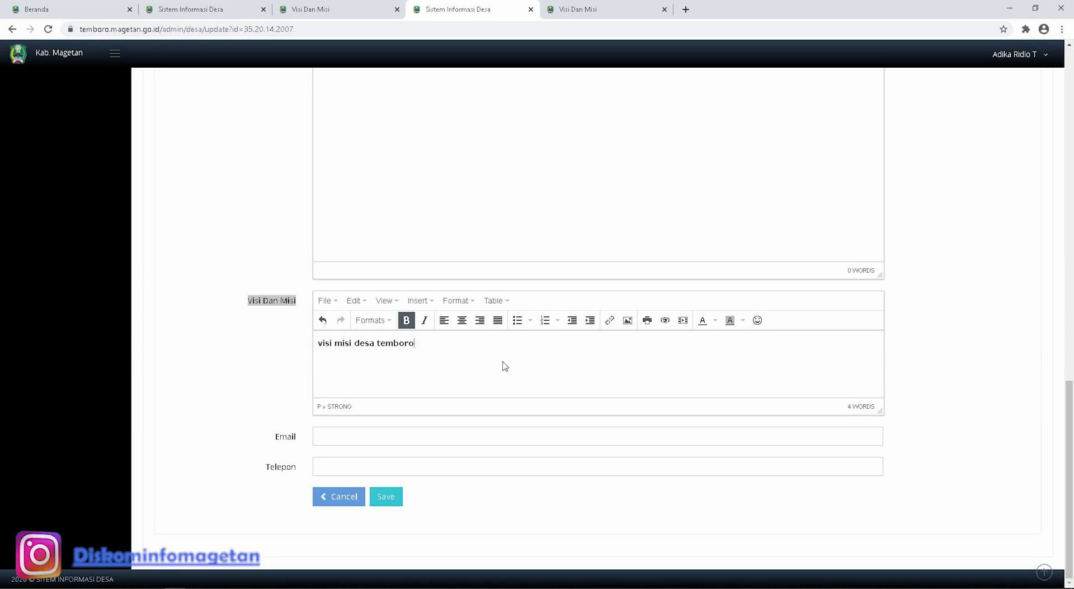
Add a bold "visi" heading below the title line, with a non-bold new line after it
{"action": "key", "text": "Return"}
{"action": "type", "text": "visi"}
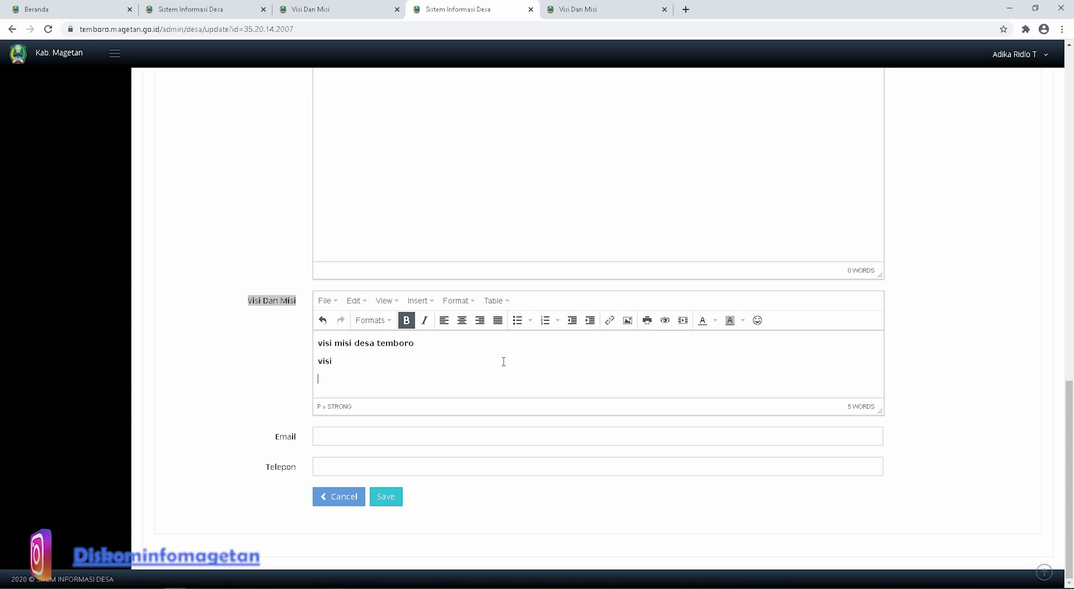
{"action": "key", "text": "Return"}
{"action": "left_click", "coordinate": [406, 321]}
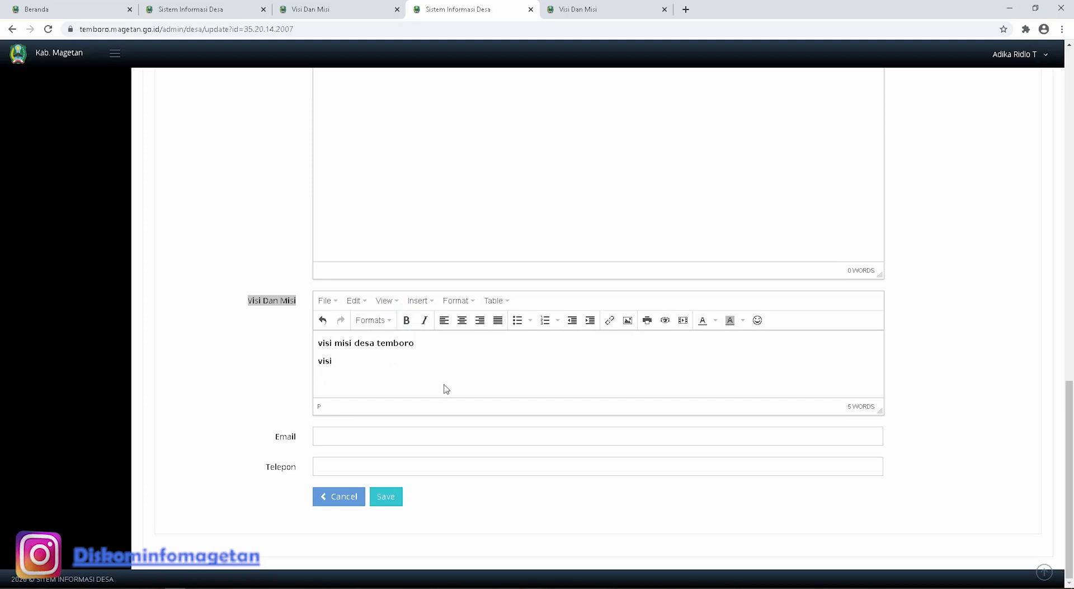
Create a numbered list under the visi heading with the items "bertakwa.", "tes" and "tes."
{"action": "left_click", "coordinate": [546, 323]}
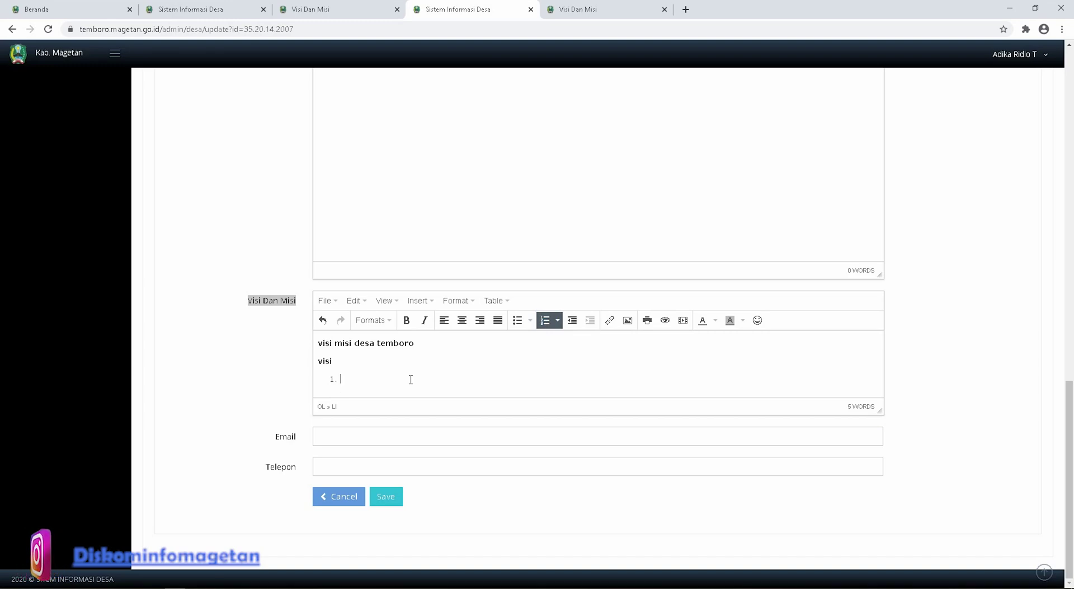
{"action": "type", "text": "ber"}
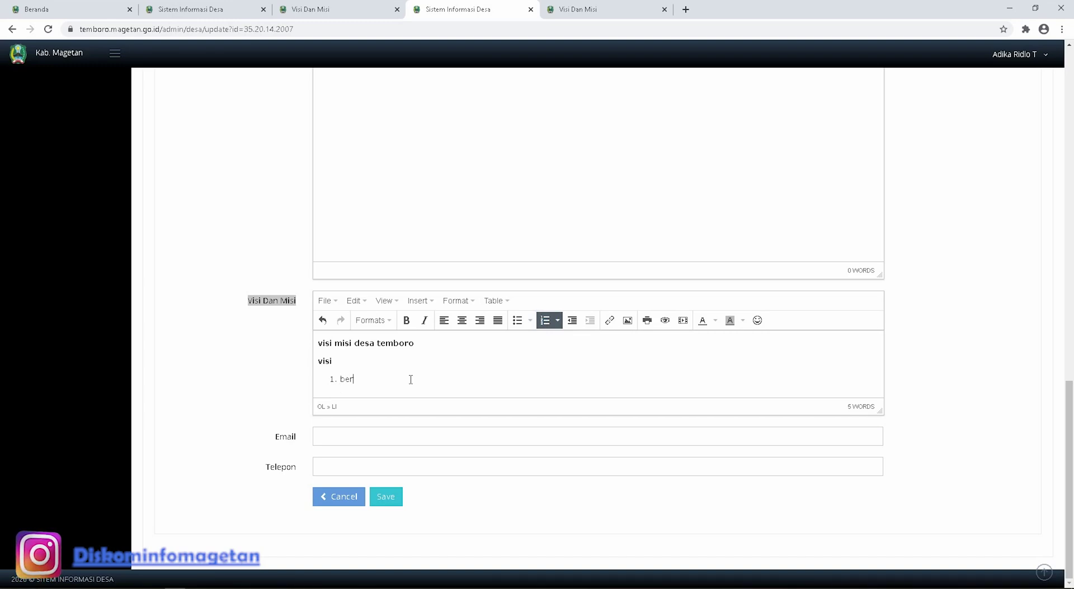
{"action": "type", "text": "takwa."}
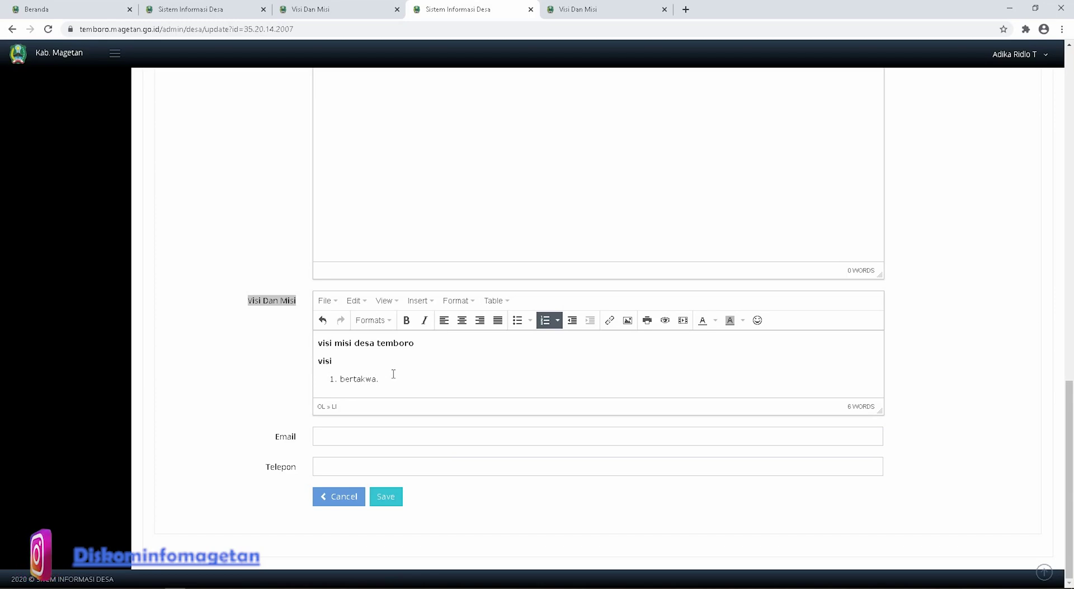
{"action": "key", "text": "Return"}
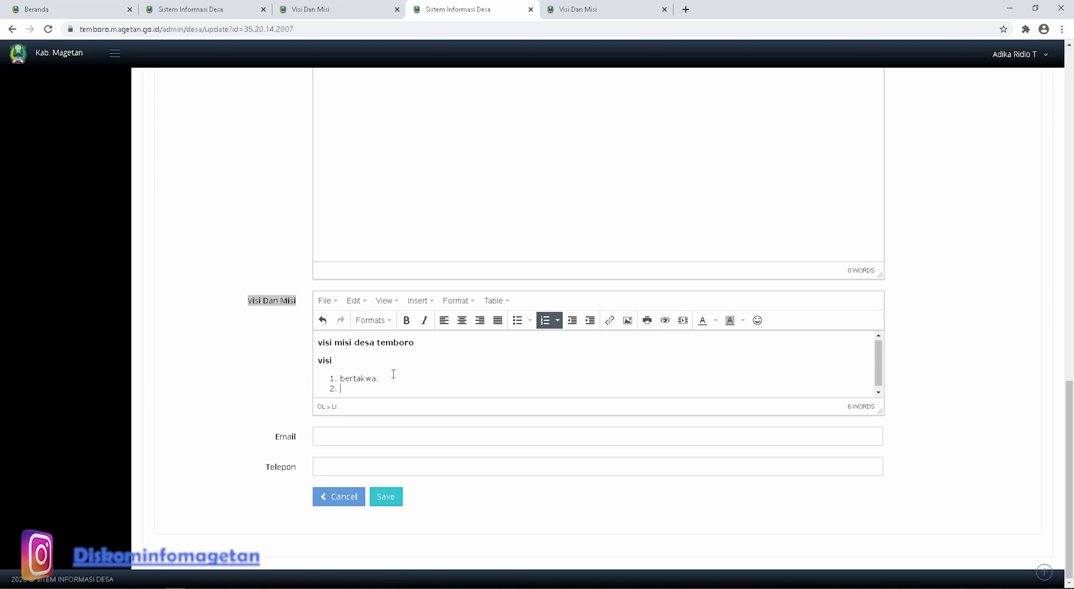
{"action": "scroll", "coordinate": [386, 380], "scroll_direction": "down", "scroll_amount": 1}
{"action": "scroll", "coordinate": [386, 379], "scroll_direction": "up", "scroll_amount": 1}
{"action": "scroll", "coordinate": [387, 378], "scroll_direction": "down", "scroll_amount": 1}
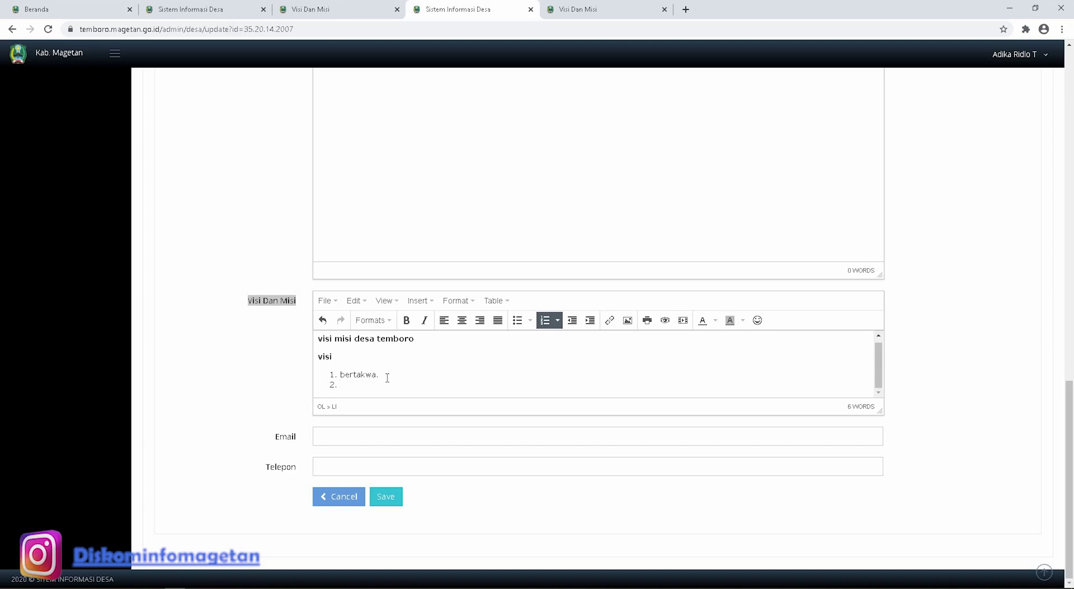
{"action": "type", "text": "tes"}
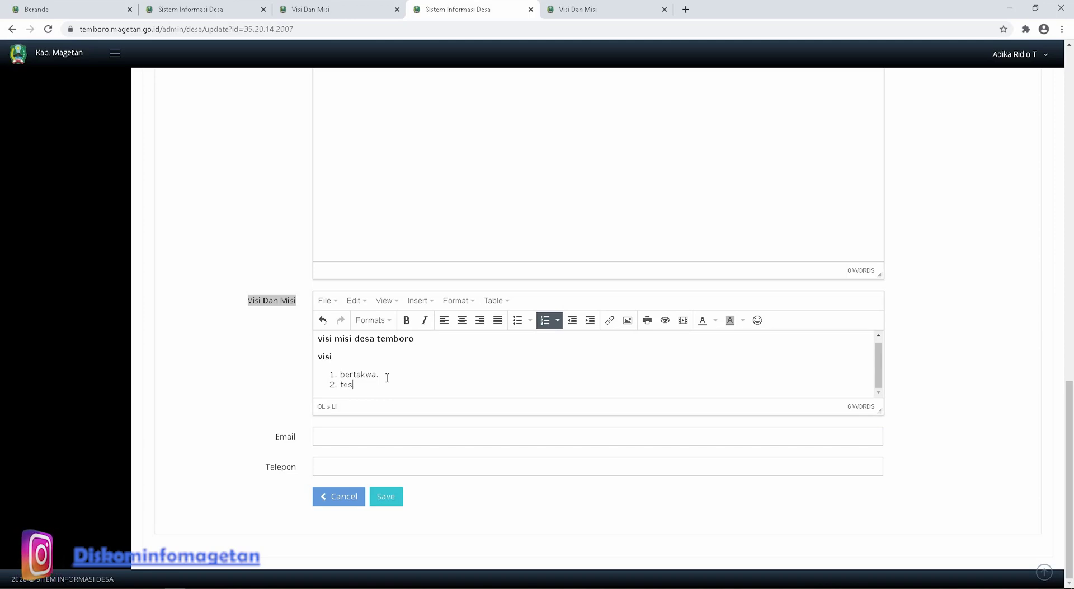
{"action": "key", "text": "Return"}
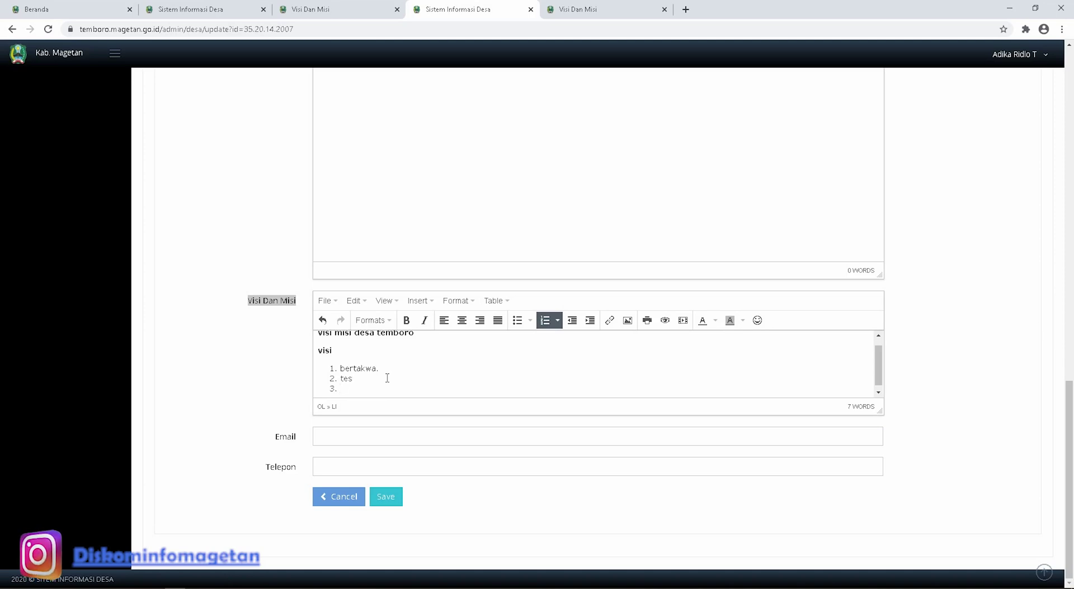
{"action": "type", "text": "te"}
{"action": "left_click", "coordinate": [549, 320]}
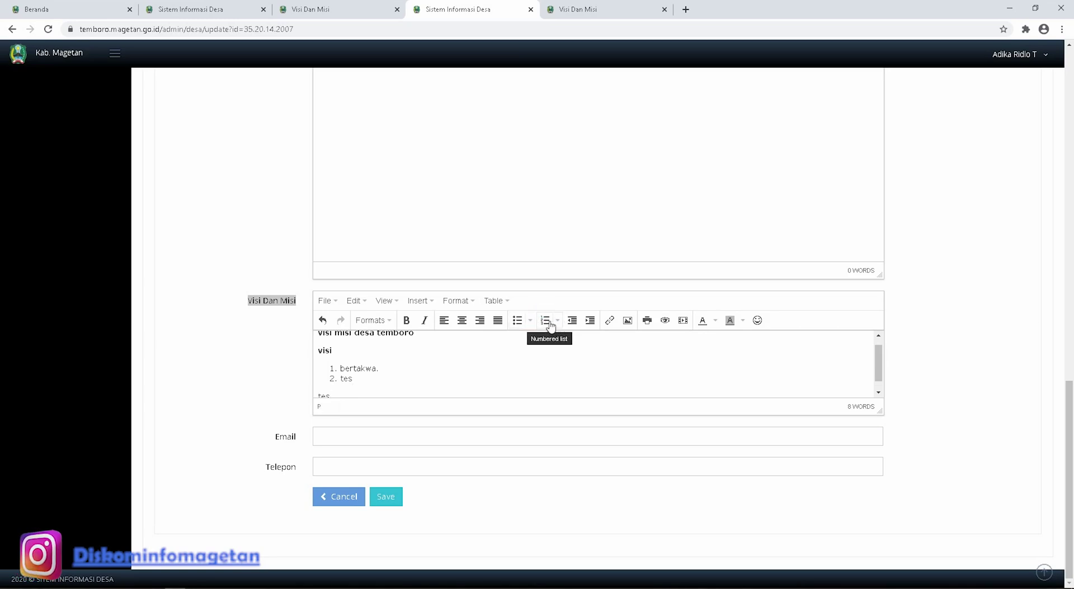
{"action": "left_click", "coordinate": [546, 320]}
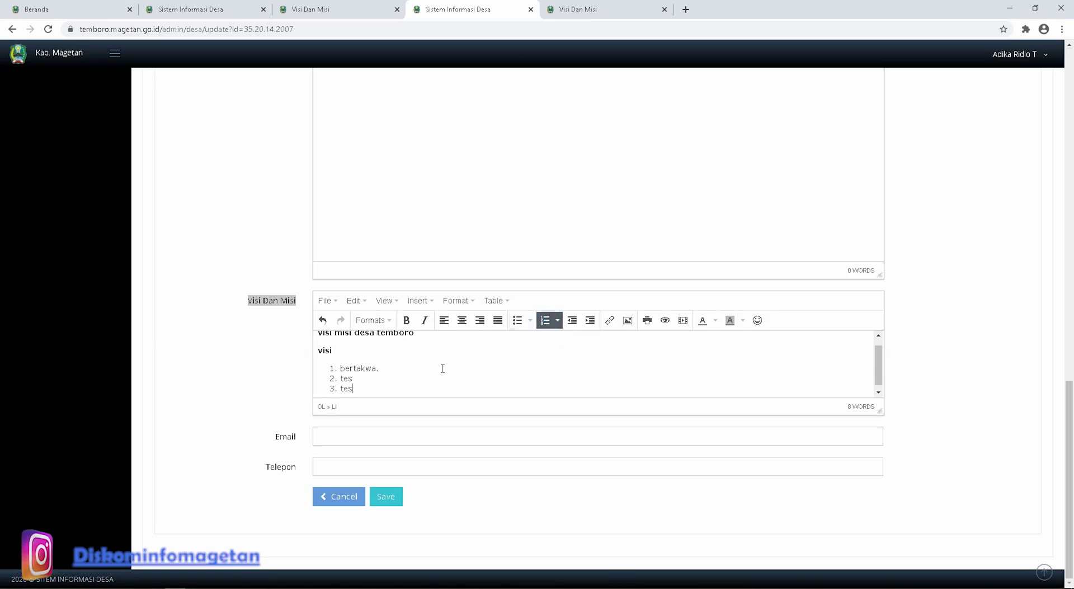
{"action": "key", "text": "Return"}
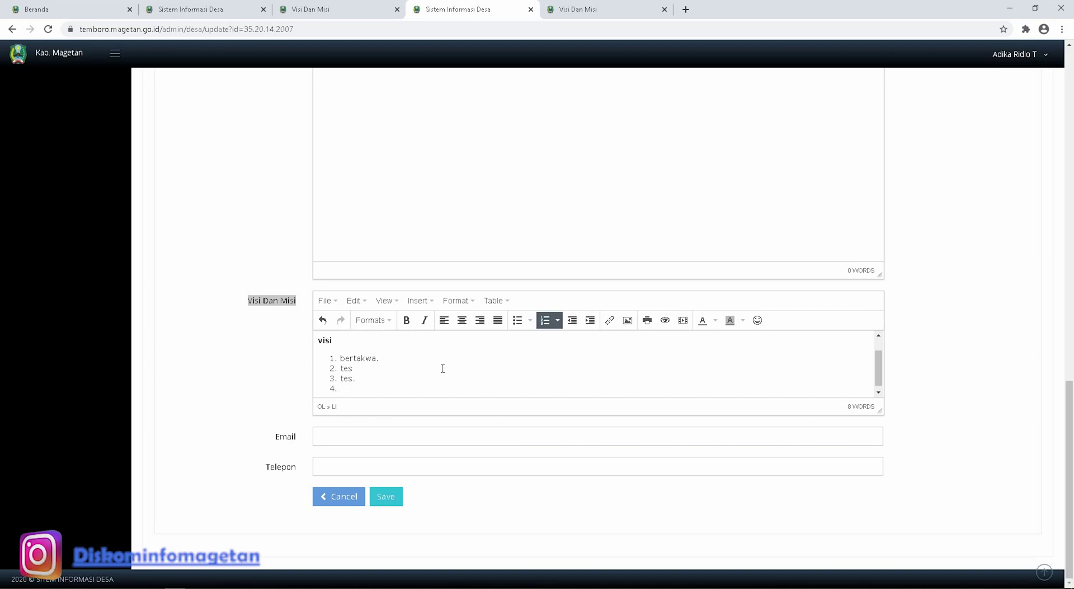
End the visi numbered list and add the line "misi" below it as plain text
{"action": "left_click", "coordinate": [545, 322]}
{"action": "scroll", "coordinate": [425, 365], "scroll_direction": "down", "scroll_amount": 1}
{"action": "scroll", "coordinate": [400, 369], "scroll_direction": "up", "scroll_amount": 3}
{"action": "scroll", "coordinate": [400, 369], "scroll_direction": "down", "scroll_amount": 2}
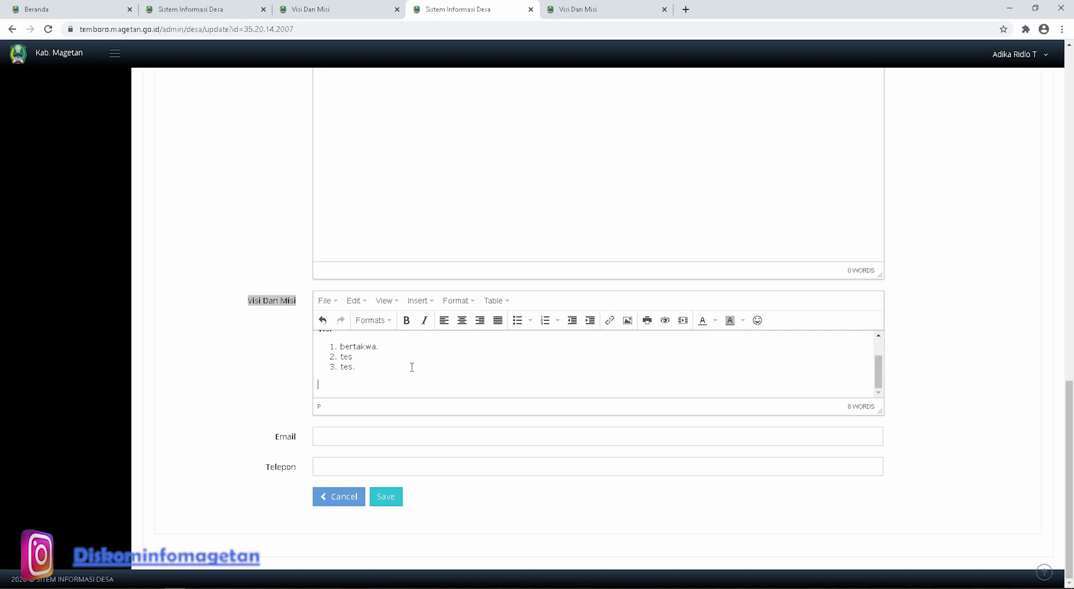
{"action": "scroll", "coordinate": [408, 367], "scroll_direction": "up", "scroll_amount": 5}
{"action": "scroll", "coordinate": [395, 370], "scroll_direction": "down", "scroll_amount": 5}
{"action": "scroll", "coordinate": [389, 372], "scroll_direction": "up", "scroll_amount": 3}
{"action": "scroll", "coordinate": [390, 373], "scroll_direction": "down", "scroll_amount": 3}
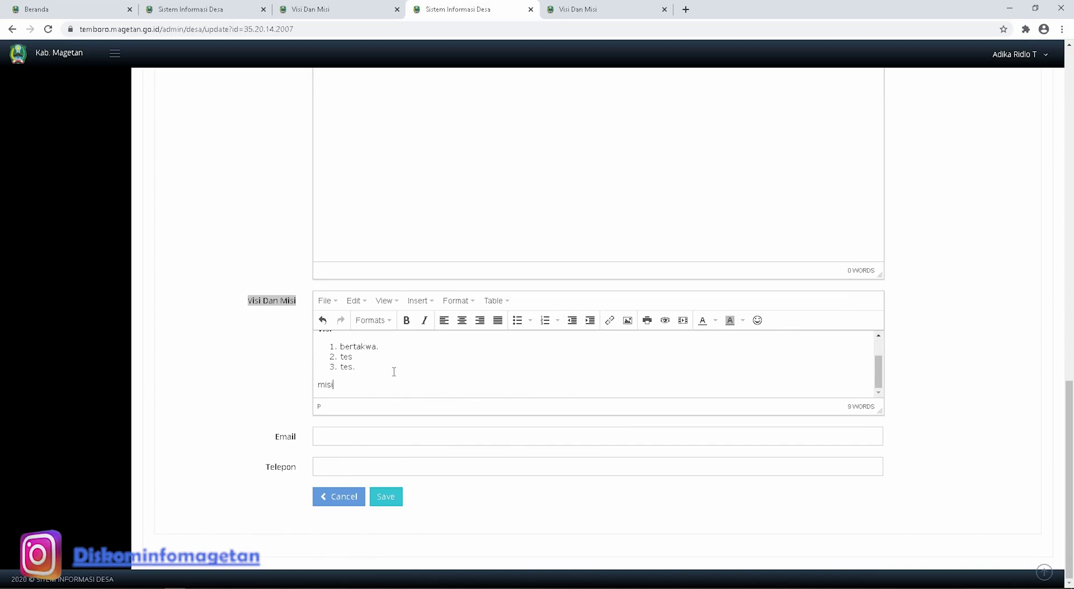
Make the "misi" line bold as a heading
{"action": "left_click_drag", "start_coordinate": [364, 386], "coordinate": [302, 383]}
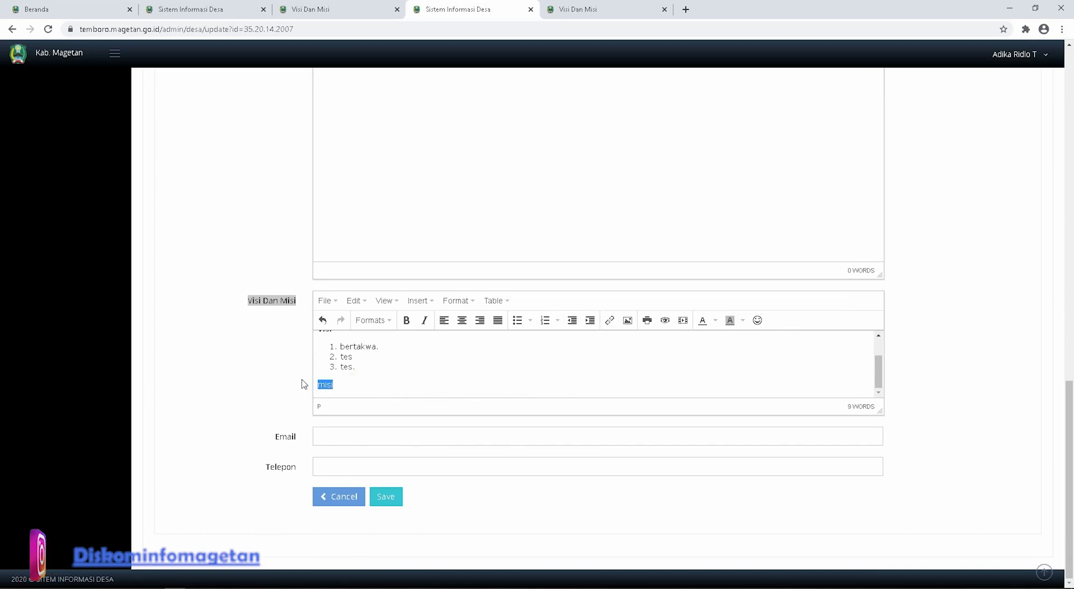
{"action": "left_click", "coordinate": [406, 322]}
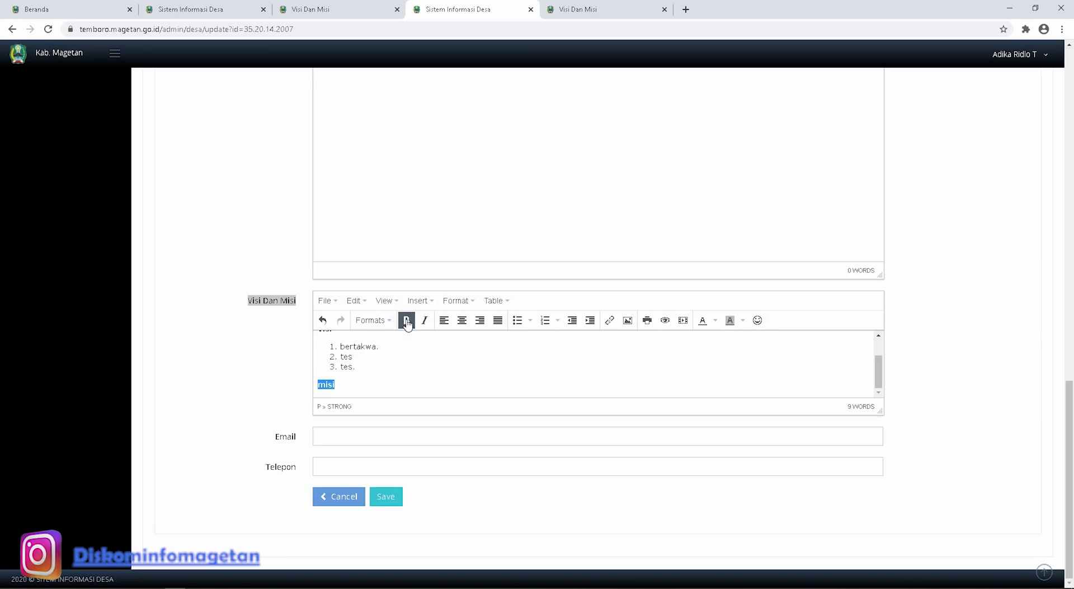
{"action": "left_click", "coordinate": [392, 393]}
{"action": "scroll", "coordinate": [408, 369], "scroll_direction": "up", "scroll_amount": 1}
{"action": "scroll", "coordinate": [409, 372], "scroll_direction": "down", "scroll_amount": 1}
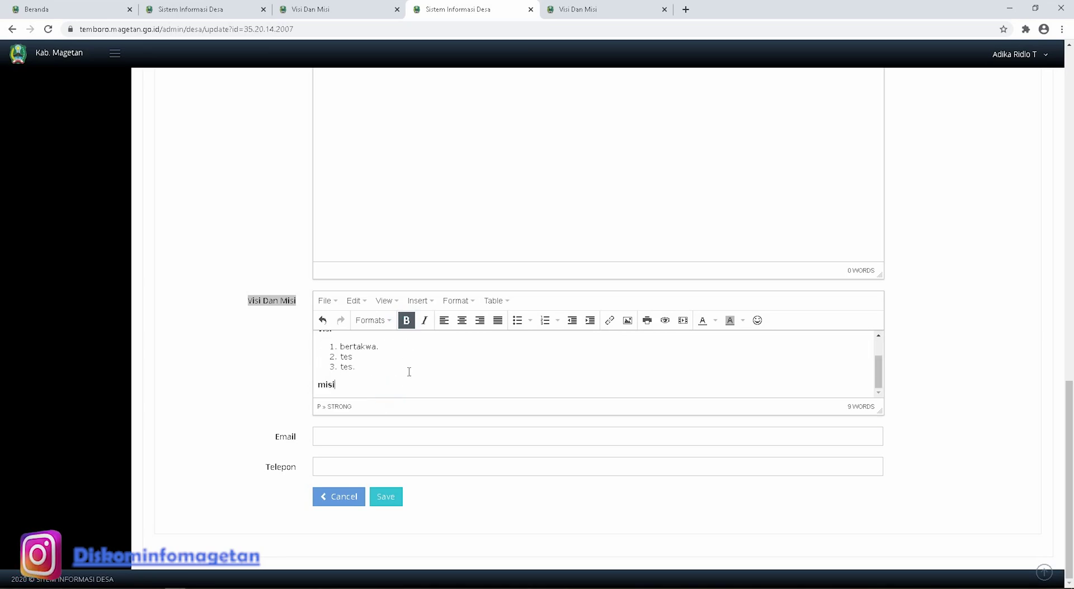
Start a numbered list under the misi heading with the item "tes" in regular, non-bold text
{"action": "key", "text": "Return"}
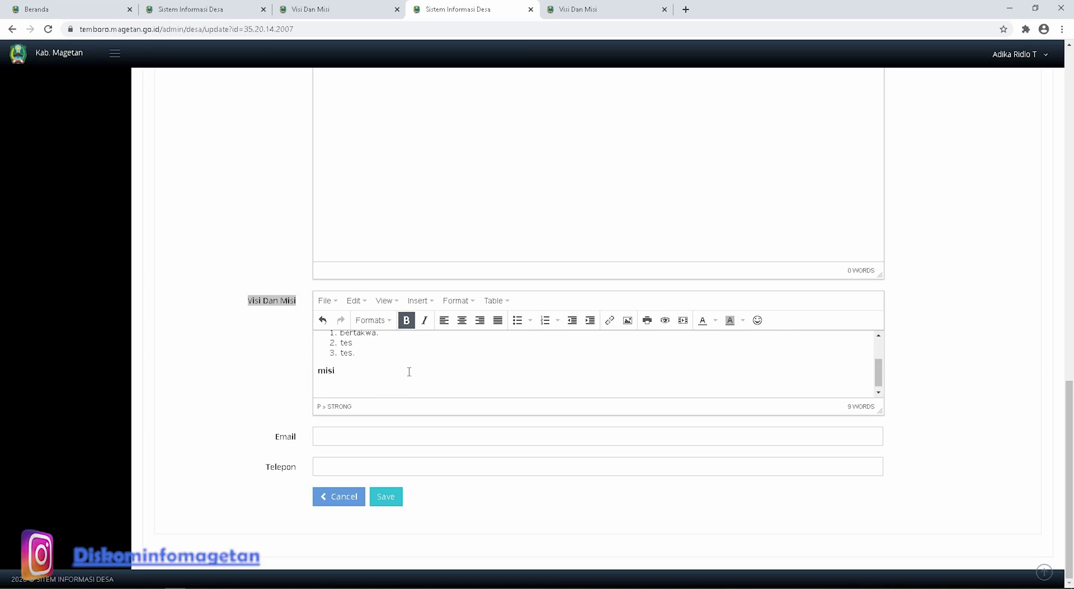
{"action": "left_click", "coordinate": [542, 320]}
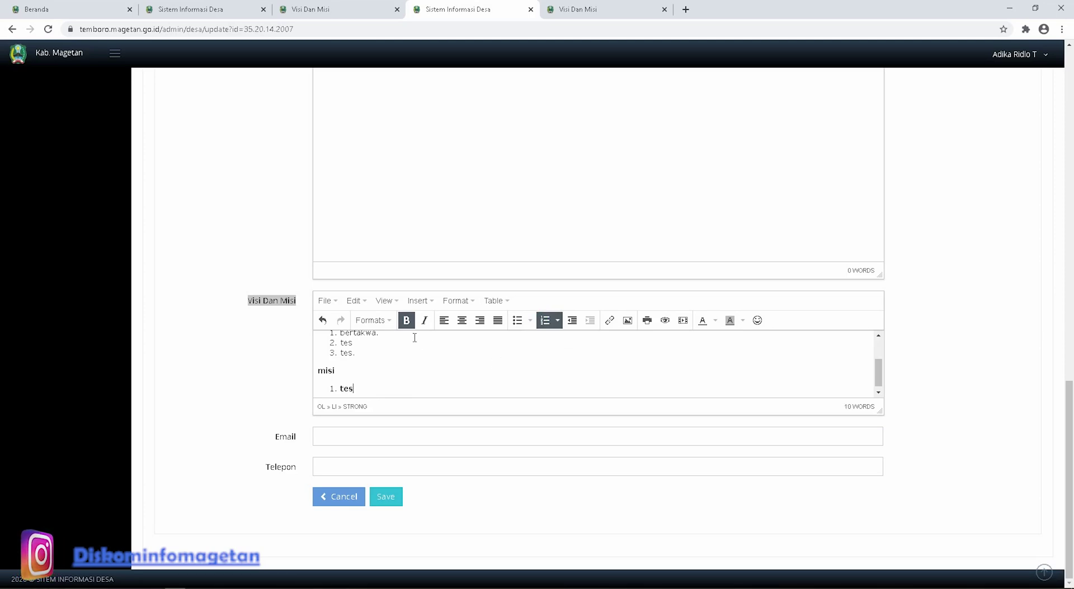
{"action": "left_click", "coordinate": [407, 320]}
{"action": "left_click_drag", "start_coordinate": [362, 390], "coordinate": [335, 388]}
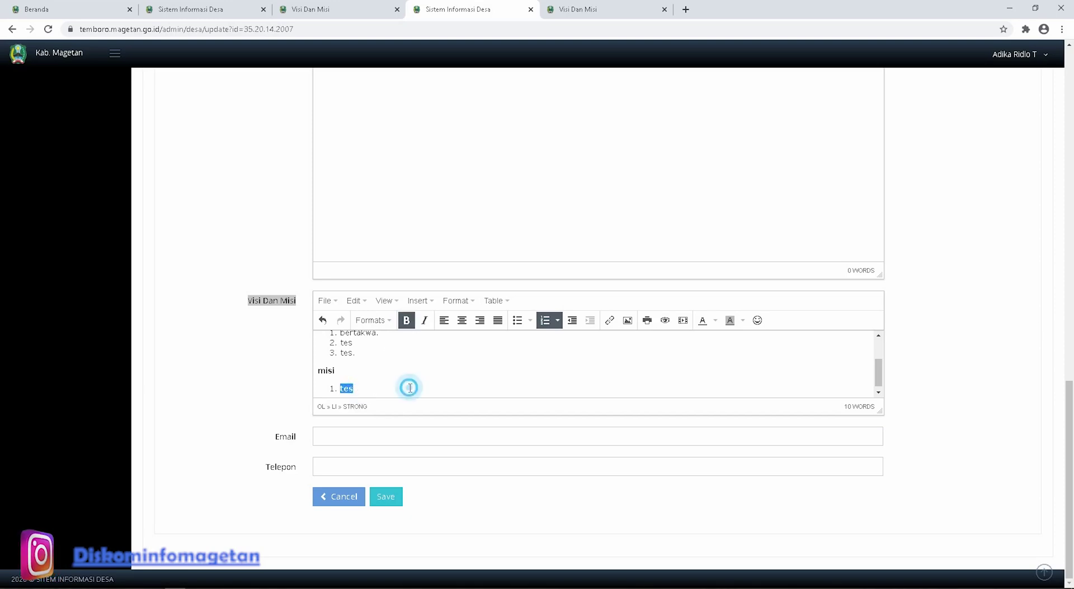
{"action": "left_click", "coordinate": [354, 365]}
{"action": "left_click_drag", "start_coordinate": [358, 390], "coordinate": [334, 389]}
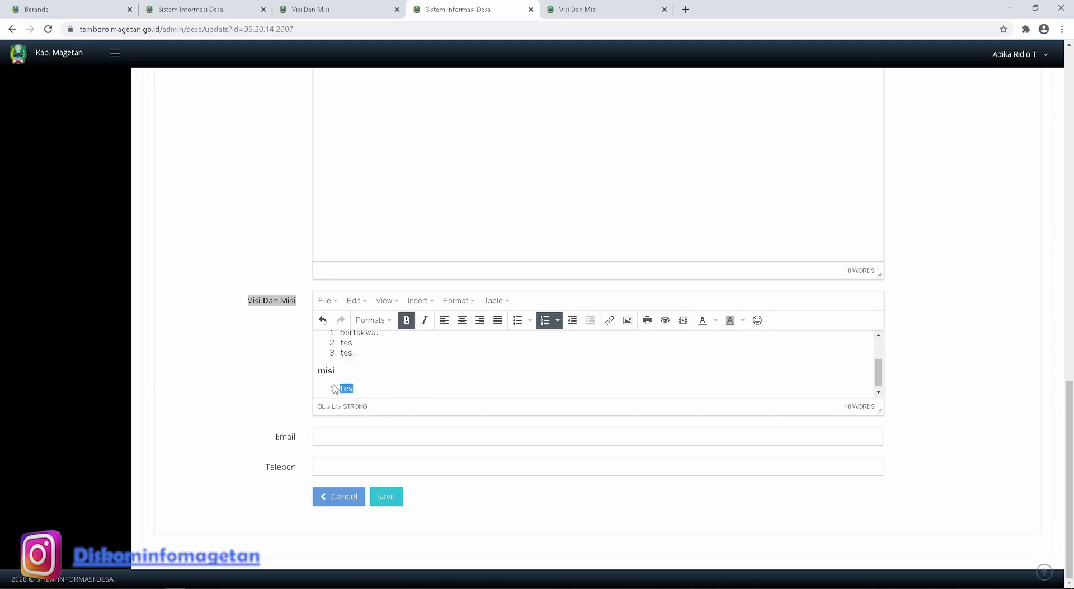
{"action": "left_click", "coordinate": [407, 321]}
{"action": "left_click", "coordinate": [382, 390]}
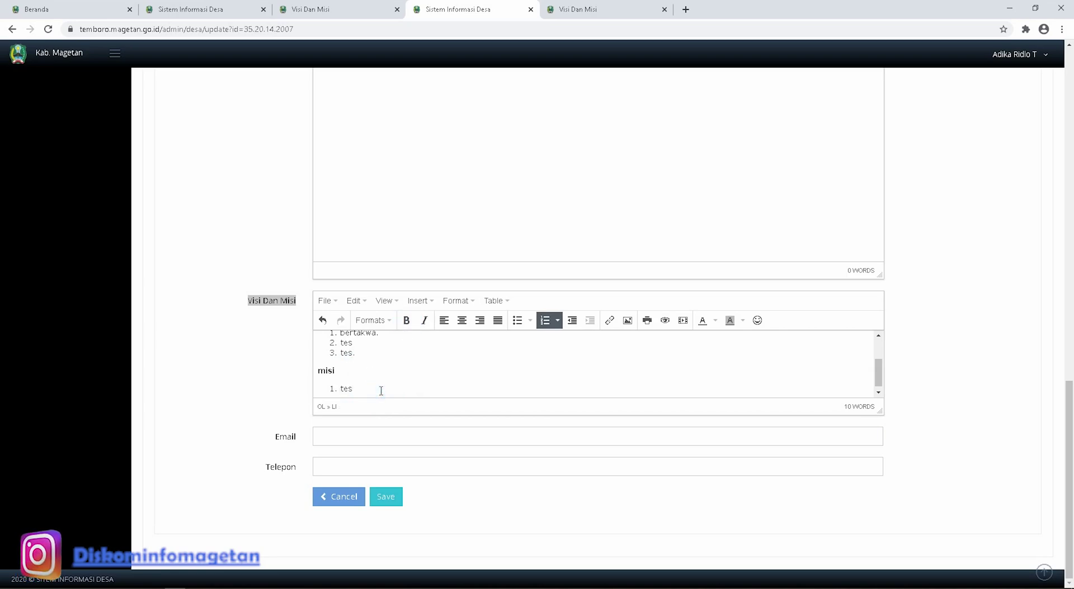
End the first misi item with a period and add "dst" as the second item
{"action": "key", "text": "Return"}
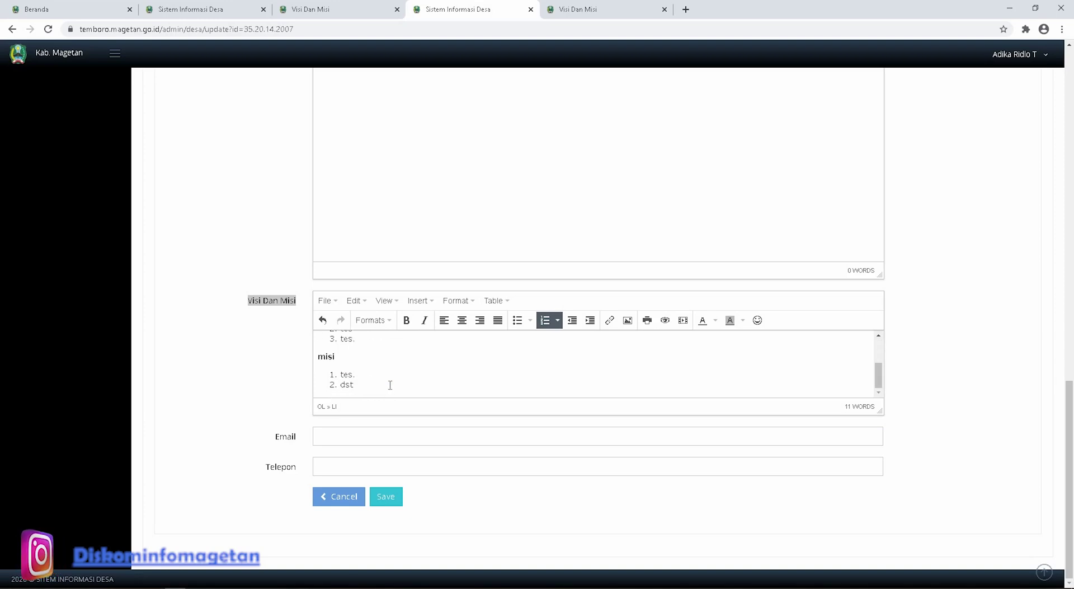
{"action": "left_click", "coordinate": [384, 375]}
{"action": "left_click", "coordinate": [258, 312]}
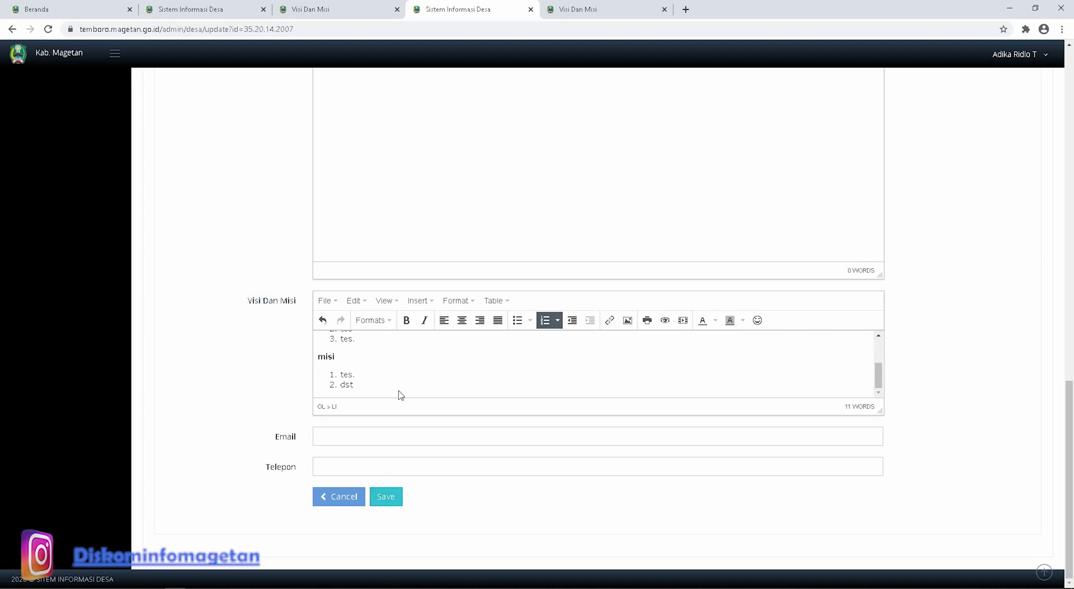
Review the entered visi misi text and compare Desa Temboro's Visi dan Misi page with Desa Purwosari's
{"action": "scroll", "coordinate": [368, 370], "scroll_direction": "up", "scroll_amount": 5}
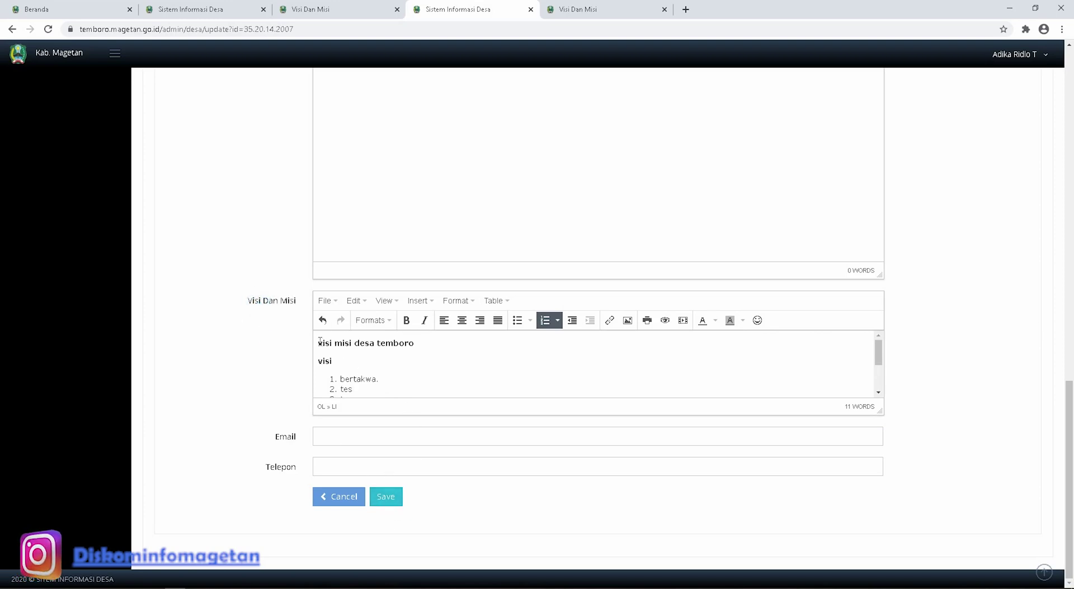
{"action": "left_click", "coordinate": [366, 11]}
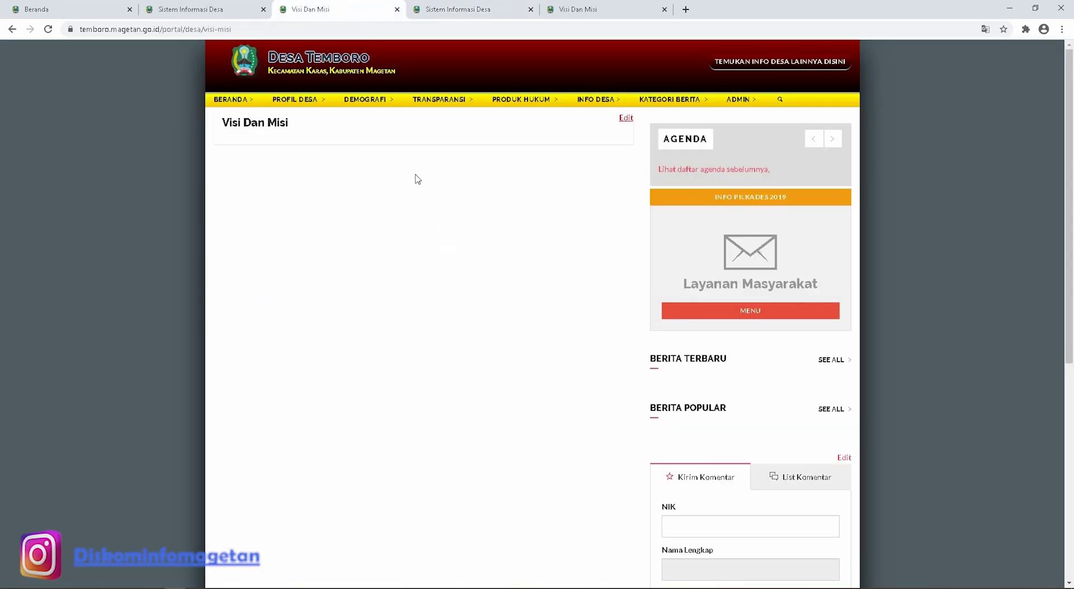
{"action": "left_click", "coordinate": [610, 11]}
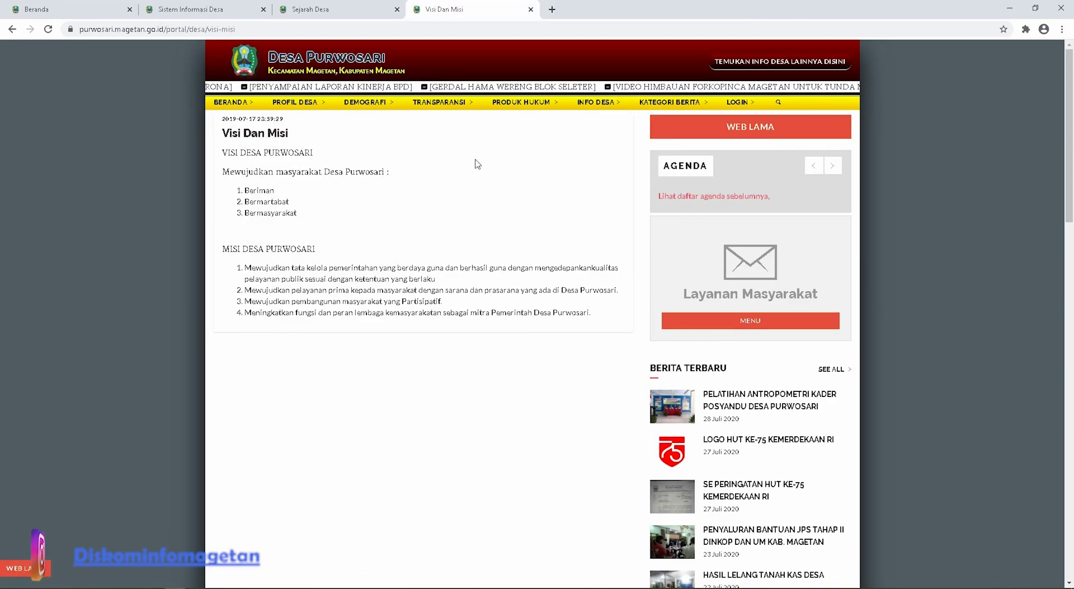
View Desa Temboro's Sejarah Desa page and compare it with Desa Purwosari's Sejarah Desa page as an example
{"action": "mouse_move", "coordinate": [313, 109]}
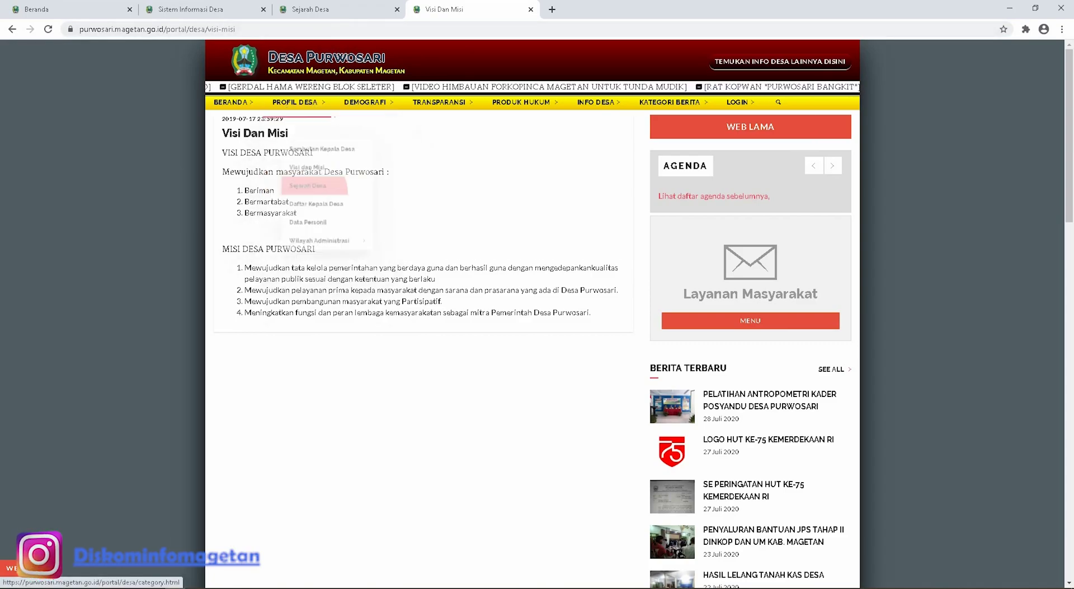
{"action": "left_click", "coordinate": [333, 10]}
{"action": "mouse_move", "coordinate": [316, 106]}
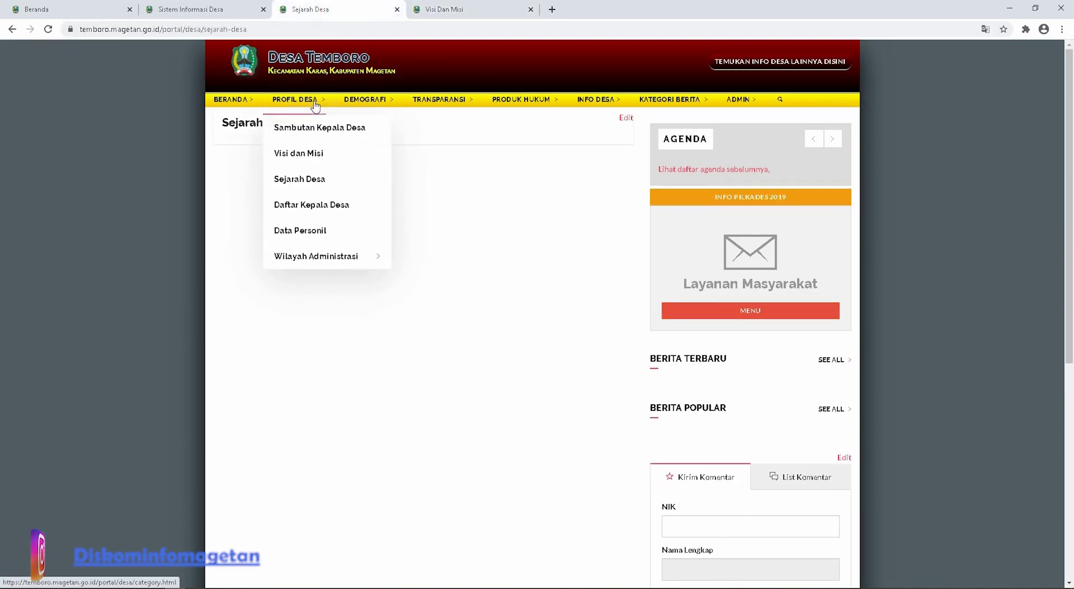
{"action": "left_click", "coordinate": [308, 180]}
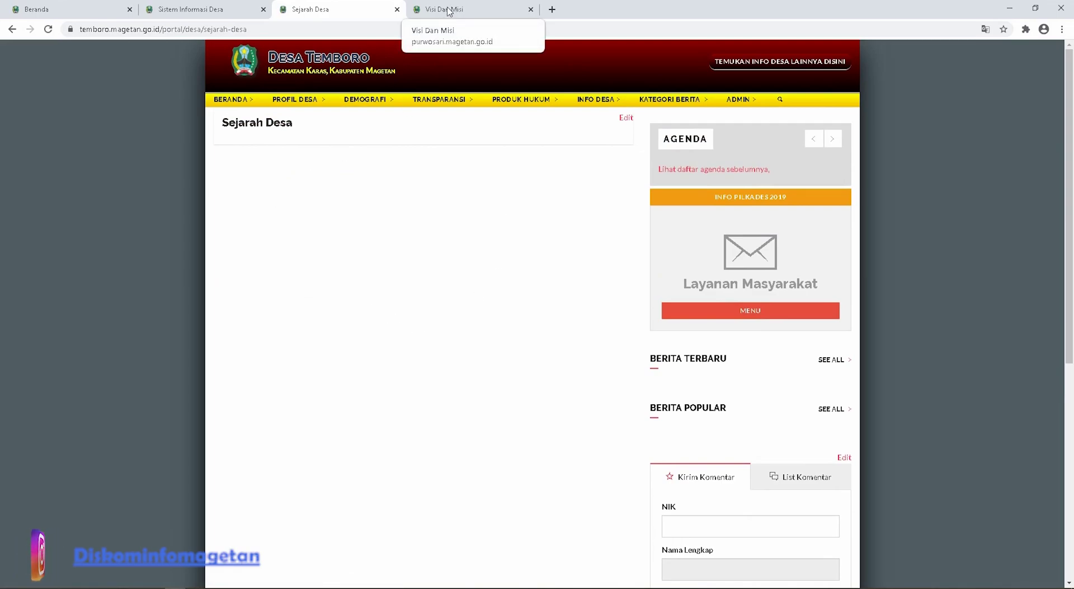
{"action": "left_click", "coordinate": [451, 10]}
{"action": "mouse_move", "coordinate": [306, 105]}
{"action": "left_click", "coordinate": [310, 180]}
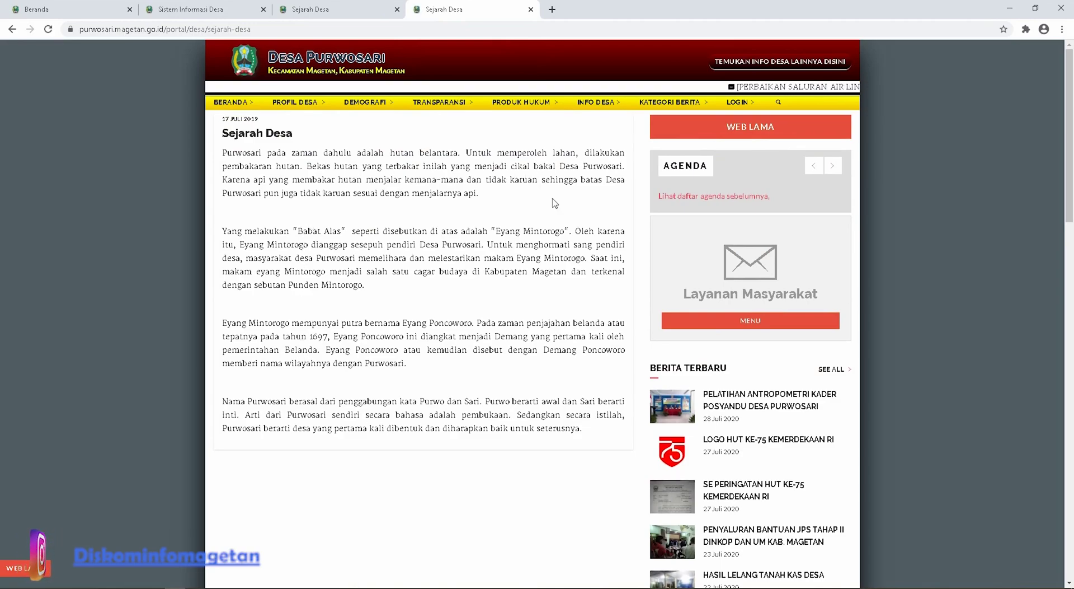
{"action": "left_click", "coordinate": [347, 9]}
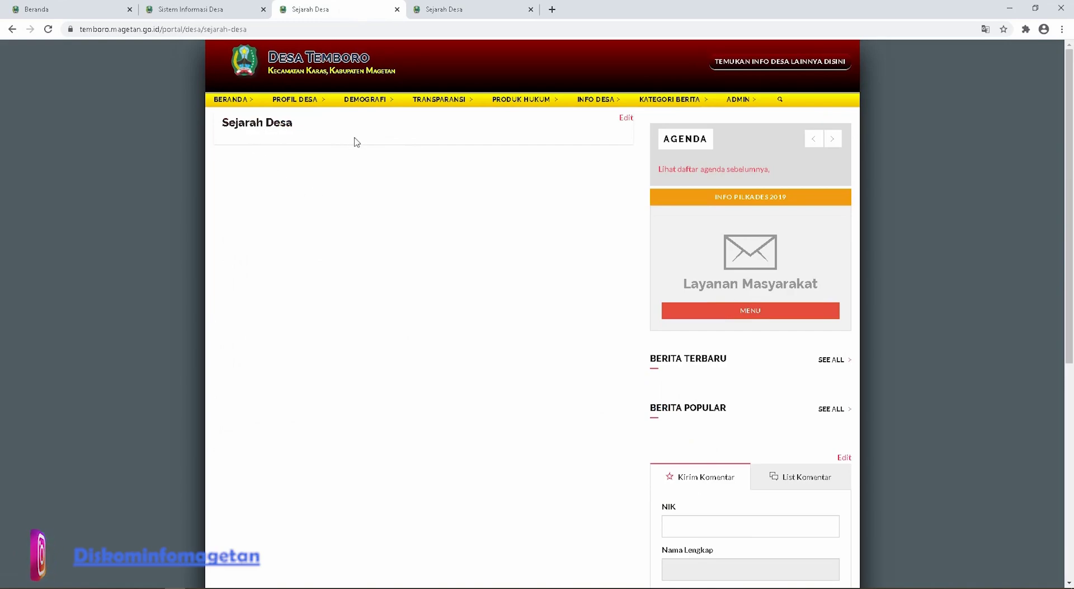
Open Desa Temboro's identity record for updating from its Sejarah Desa page and go to the Sejarah Desa editor
{"action": "left_click", "coordinate": [623, 123]}
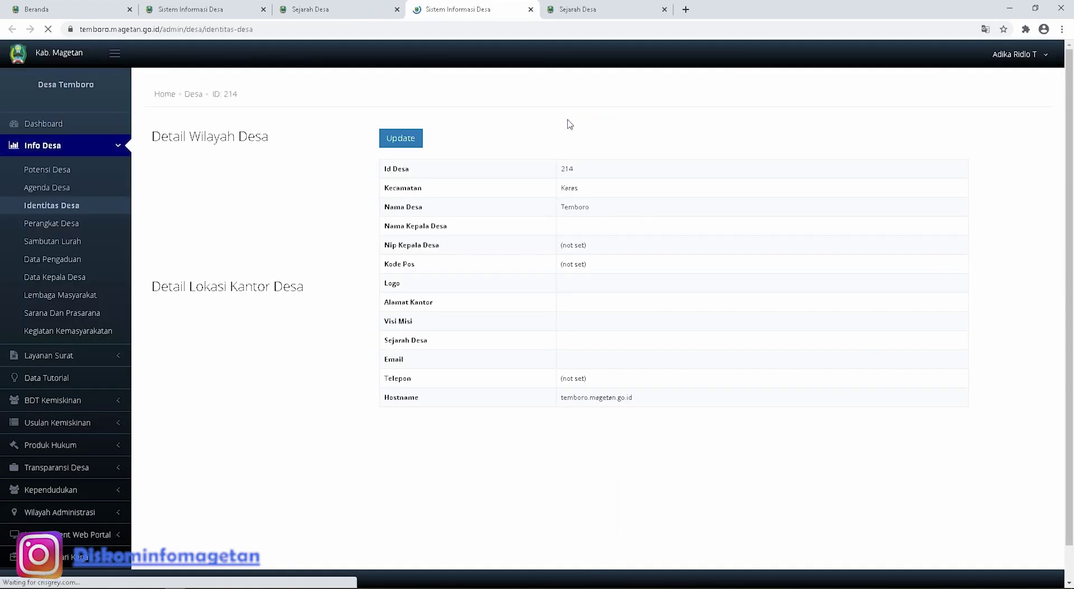
{"action": "left_click", "coordinate": [398, 138]}
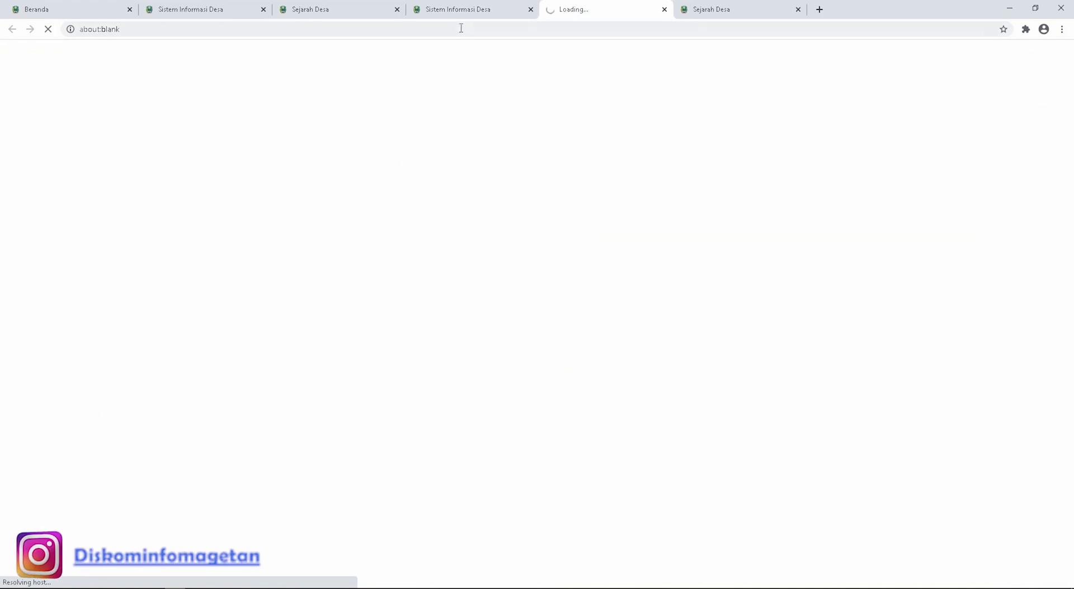
{"action": "left_click", "coordinate": [664, 10]}
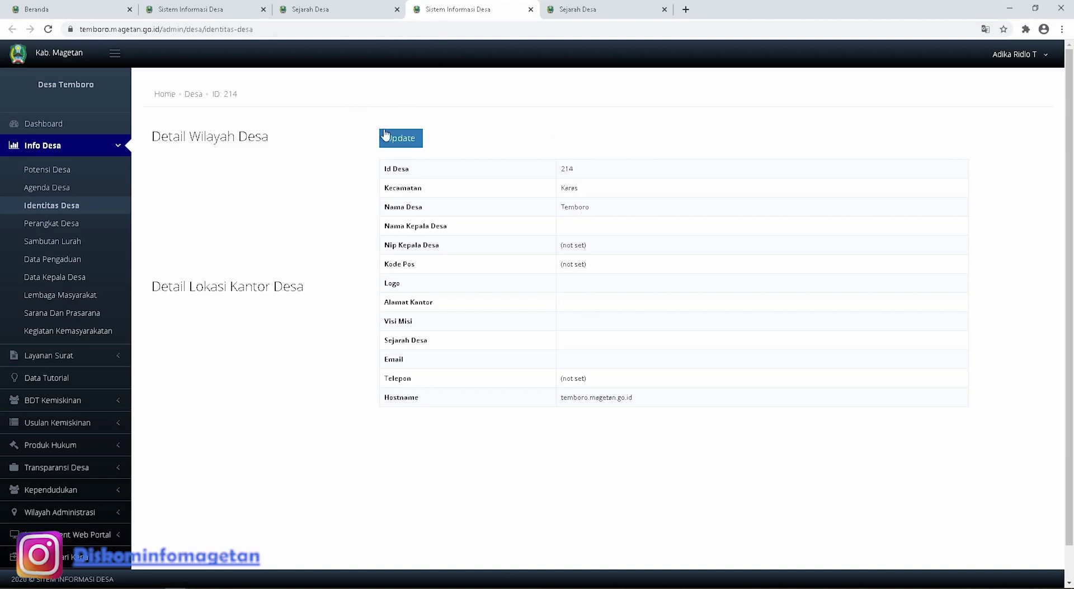
{"action": "left_click", "coordinate": [393, 141]}
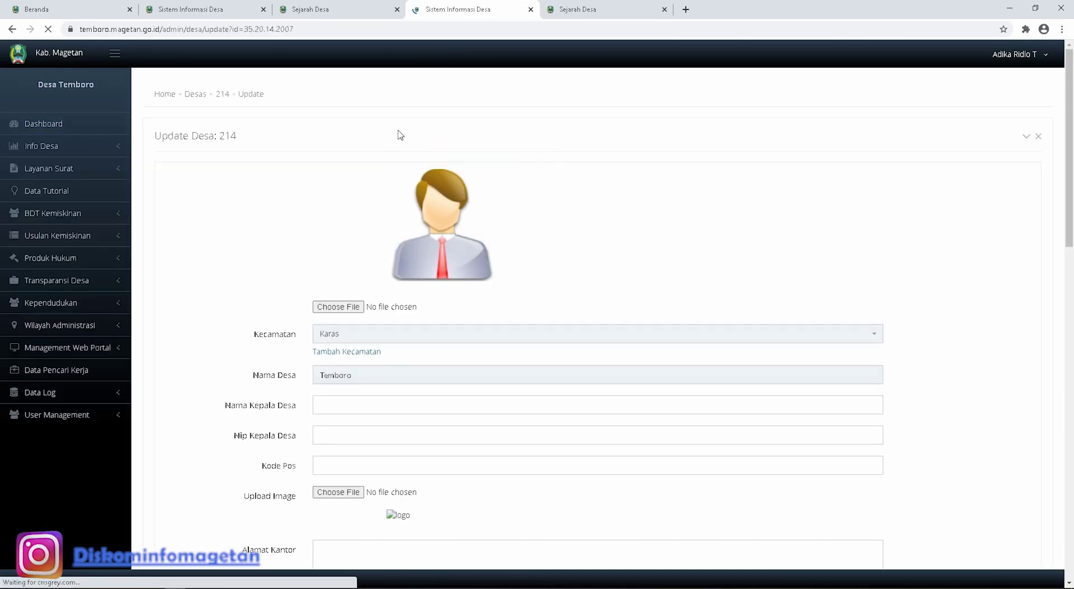
{"action": "scroll", "coordinate": [400, 134], "scroll_direction": "down", "scroll_amount": 10}
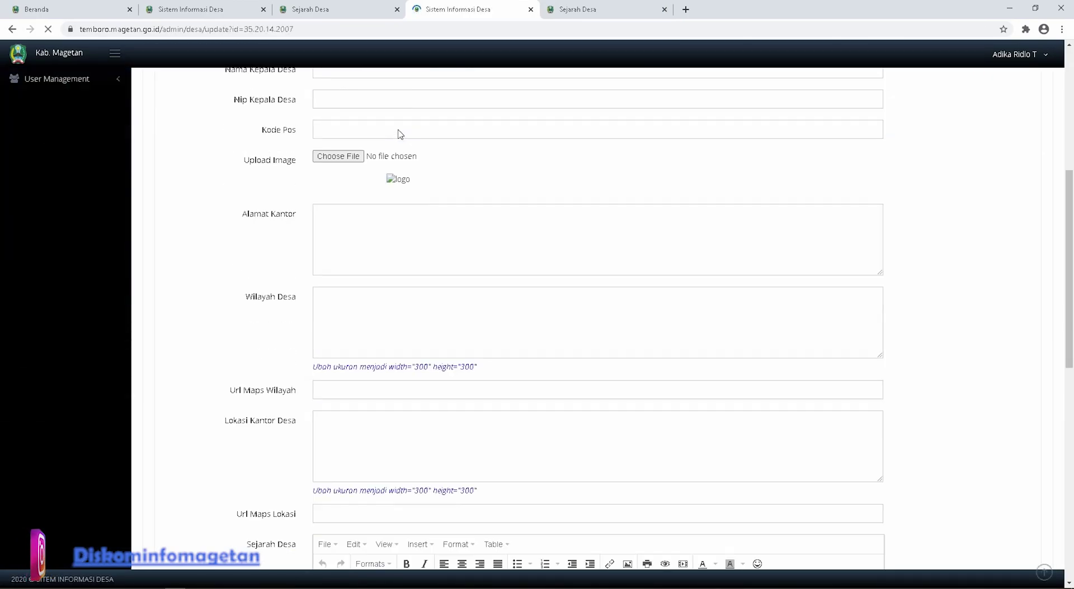
{"action": "scroll", "coordinate": [399, 130], "scroll_direction": "down", "scroll_amount": 6}
{"action": "scroll", "coordinate": [399, 130], "scroll_direction": "up", "scroll_amount": 5}
{"action": "scroll", "coordinate": [392, 135], "scroll_direction": "down", "scroll_amount": 1}
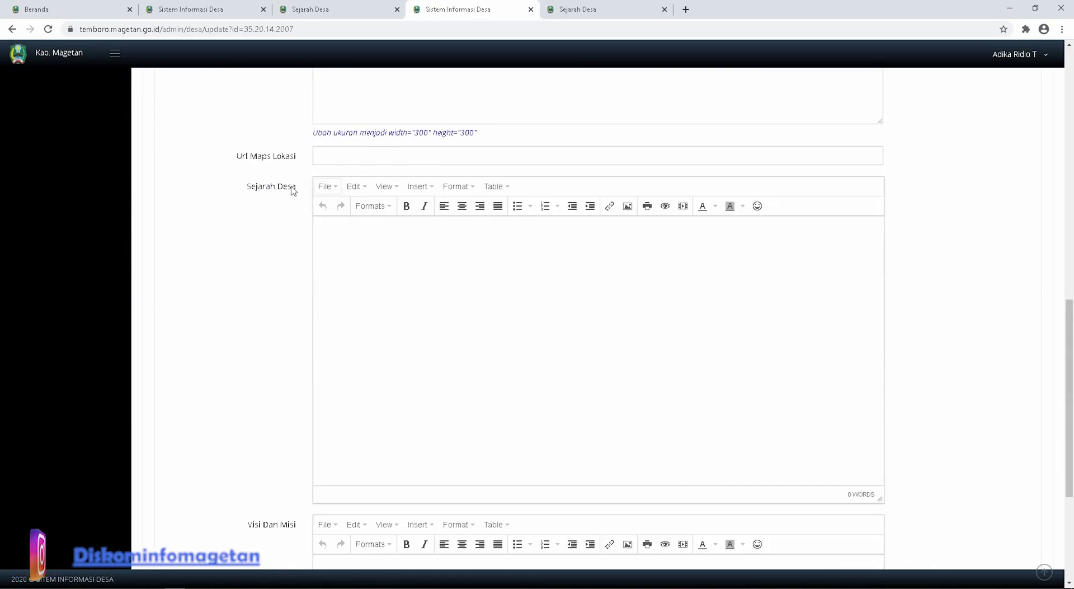
Fill Sejarah Desa with the four-paragraph village description beginning "Temboro adalah sebuah desa di Kecamatan Karangtengah, Kabupaten Wonogiri"
{"action": "left_click_drag", "start_coordinate": [244, 186], "coordinate": [298, 197]}
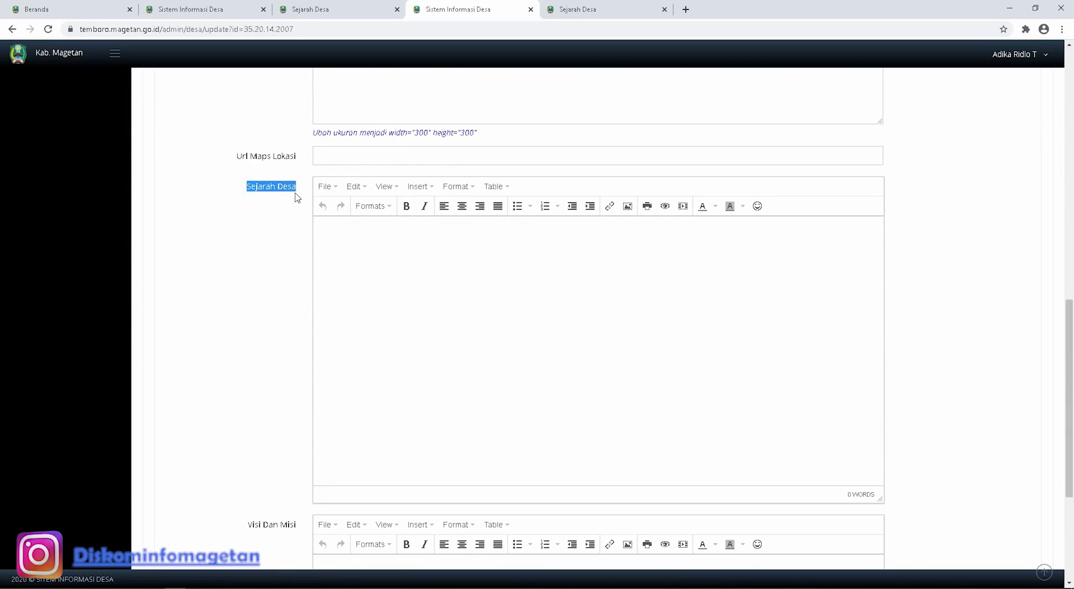
{"action": "left_click", "coordinate": [347, 280]}
{"action": "left_click", "coordinate": [371, 9]}
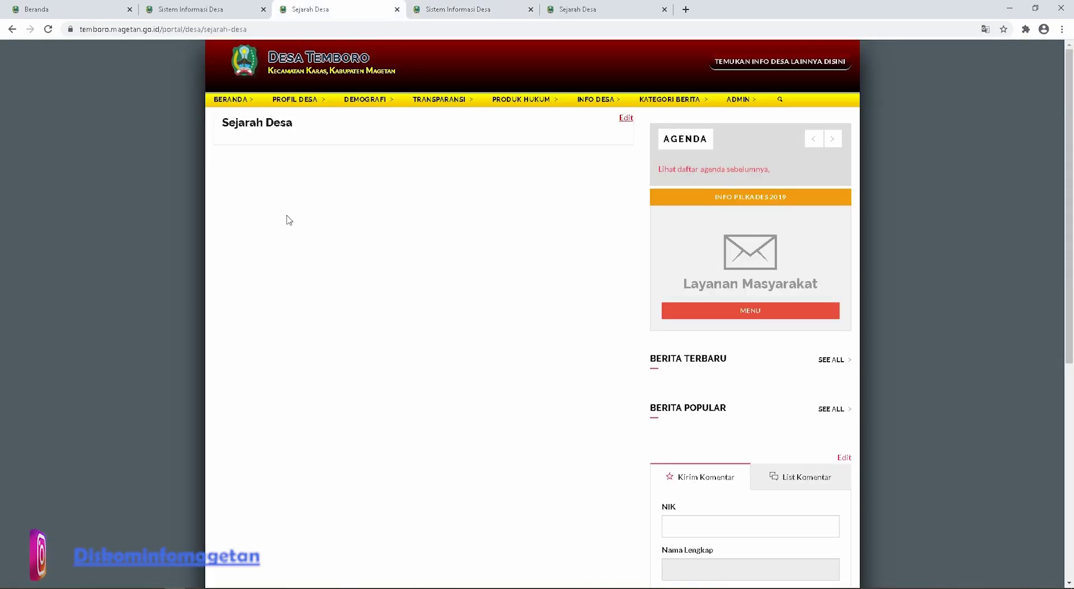
{"action": "left_click", "coordinate": [476, 7]}
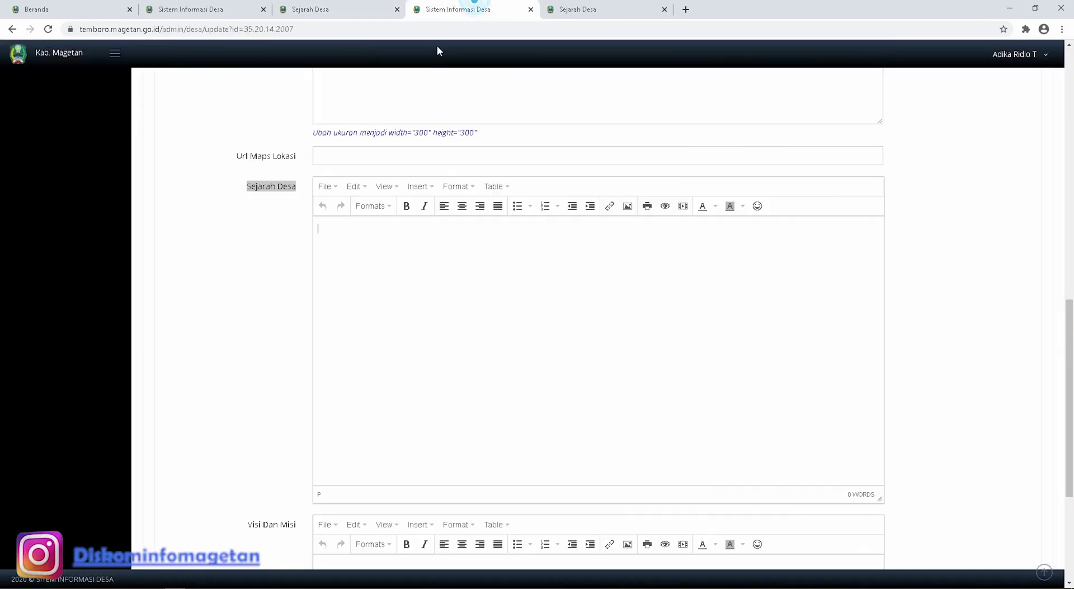
{"action": "left_click", "coordinate": [347, 258]}
{"action": "left_click", "coordinate": [272, 220]}
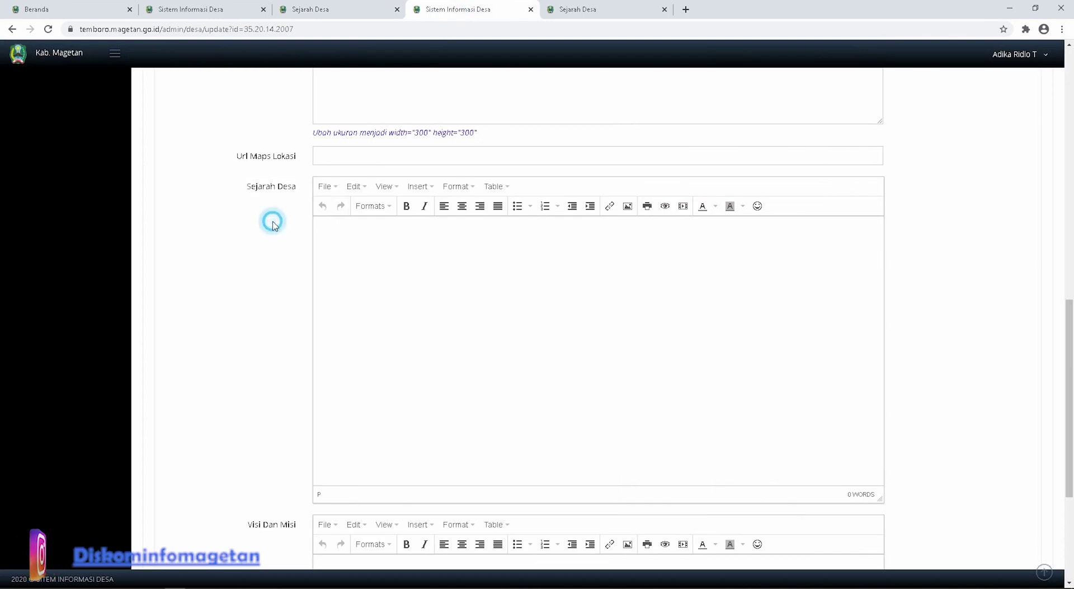
{"action": "left_click", "coordinate": [343, 235]}
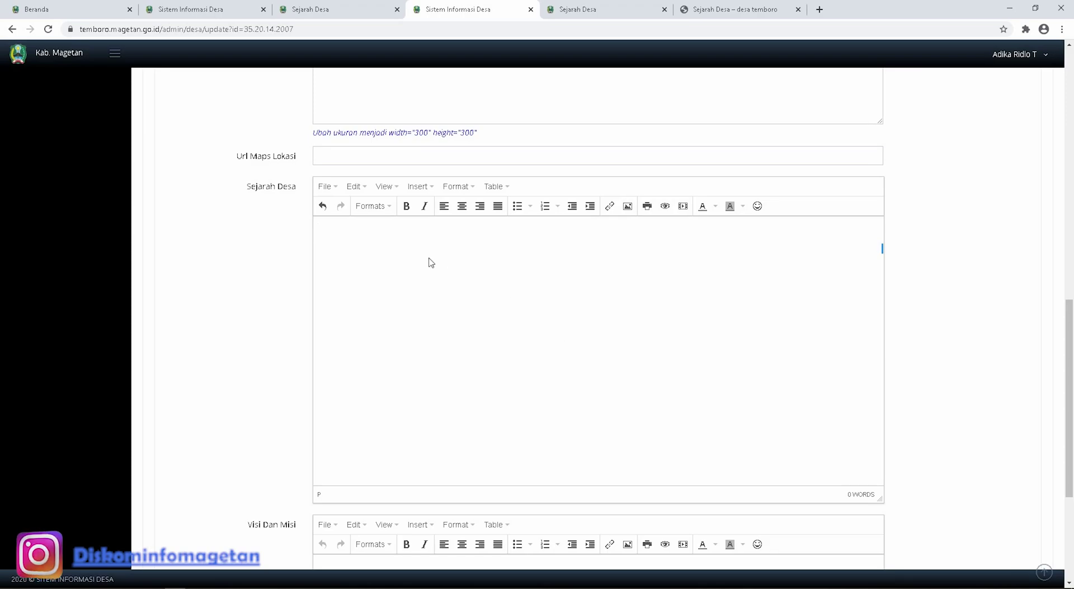
{"action": "left_click", "coordinate": [441, 280]}
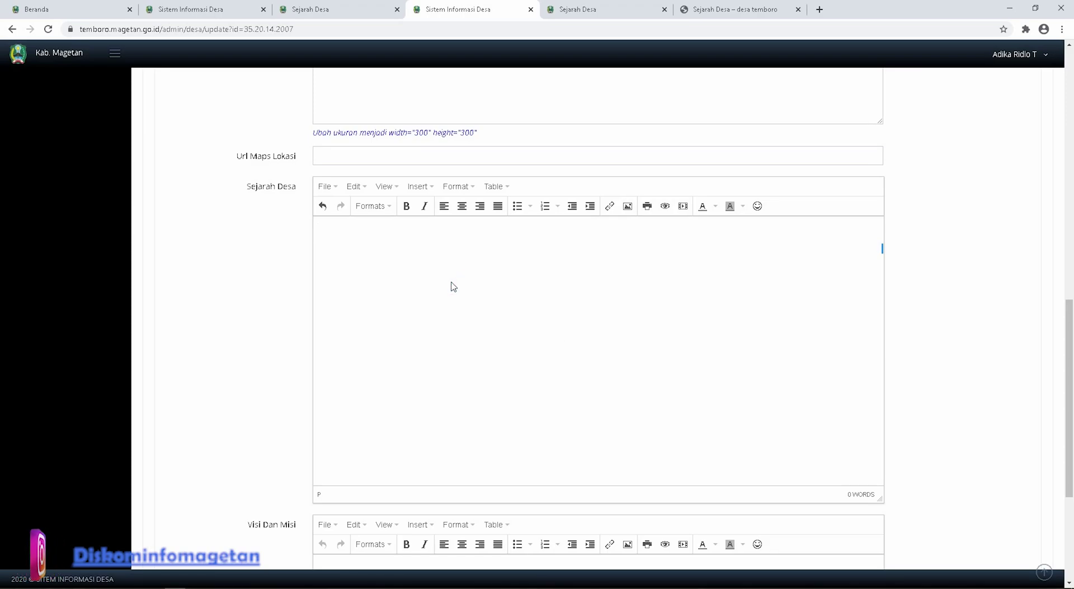
{"action": "type", "text": "Temboro adalah sebuah desa di Kecamatan Karangtengah, Kabupaten Wonogiri, Provinsi Jawa Tengah. Secara geografis Kecamatan Karangtengah berlokasi di bagian tenggara Kabupaten Wonogiri. Bagian selatan berbatasan dengan Kabupaten Pacitan Jawa Timur, bagian barat berbatasan dengan Kecamatan Batuwarno, bagian utara berbatasan dengan Kecamatan Tirtomoyo, dan bagian timur bebatasan dengan kabupaten Ponorogo provinsi Jawa Timur. Sedangkan Desa Temboro adalah desa bagian paling barat diantara 5 desa yang lain di Kecamatan Karangtengah. Sebelah timur berbatasan dengan Desa Karangtengah, sebelah selatan berbatasan dengan Desa Ngambarsari, sebelah barat berbatasan dengan Desa Tegiri Kecamatan Batuwarno, dan sebelah utara berbatasan dengan Desa Banyakprodo Kecamatan Tirtomoyo. Ibukota pemerintahan (Kantor Desa) Temboro terletak di Dusun Belang, dengan luas wilayah ± 1663.50 Ha dengan populasi penduduk 6.082 jiwa.[tahun 2018] Desa Temboro terbagi dalam 11 Dusun, 17 Rukun Warga (RW) dan 39 Rukun Tetangga (RT), serta terdapat adanya hutan pinus milik PT. Perhutani."}
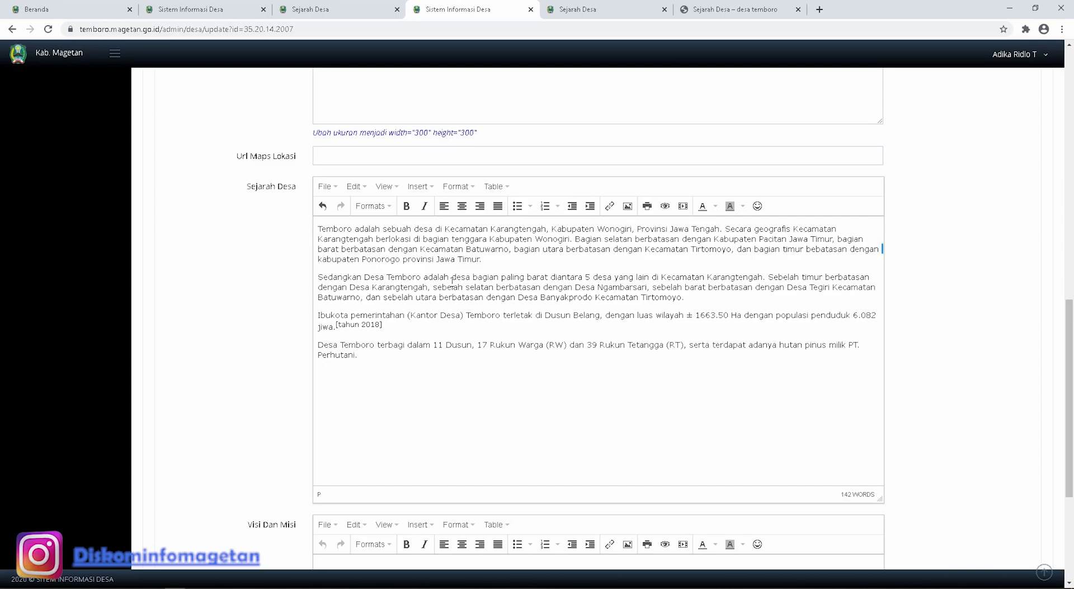
Add an empty line after the first Sejarah Desa paragraph, which ends with "provinsi Jawa Timur."
{"action": "left_click", "coordinate": [494, 264]}
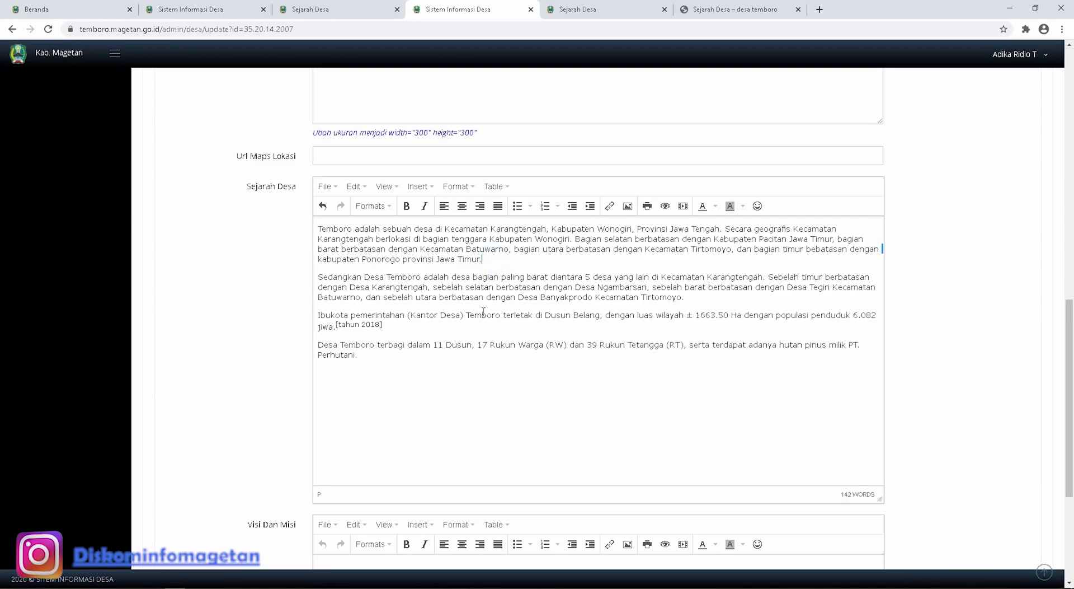
{"action": "scroll", "coordinate": [483, 313], "scroll_direction": "up", "scroll_amount": 1}
{"action": "scroll", "coordinate": [481, 313], "scroll_direction": "down", "scroll_amount": 1}
{"action": "left_click", "coordinate": [424, 306]}
{"action": "left_click", "coordinate": [497, 260]}
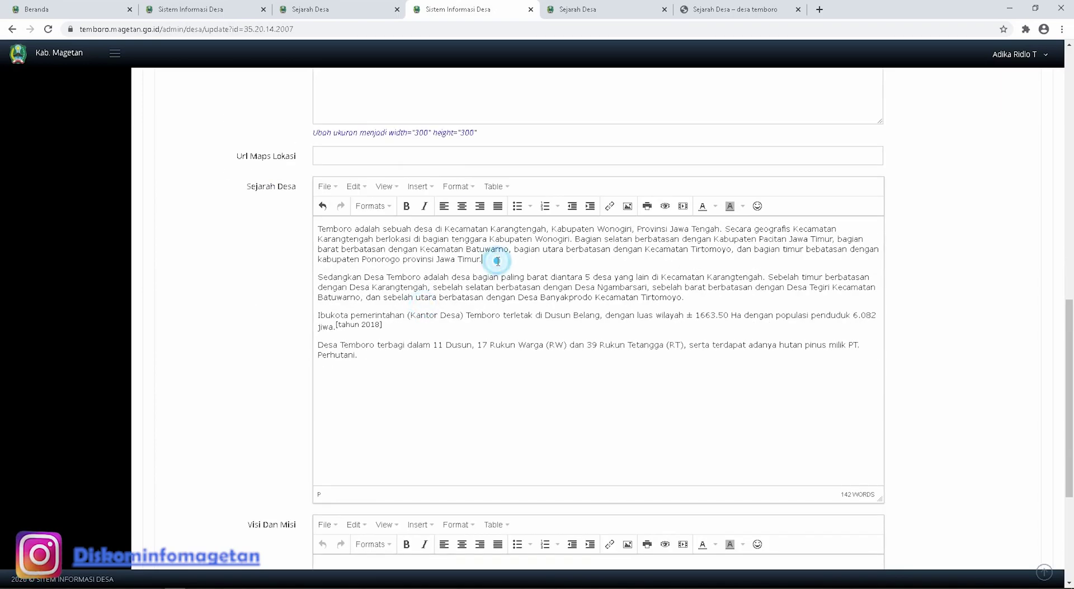
{"action": "key", "text": "Return"}
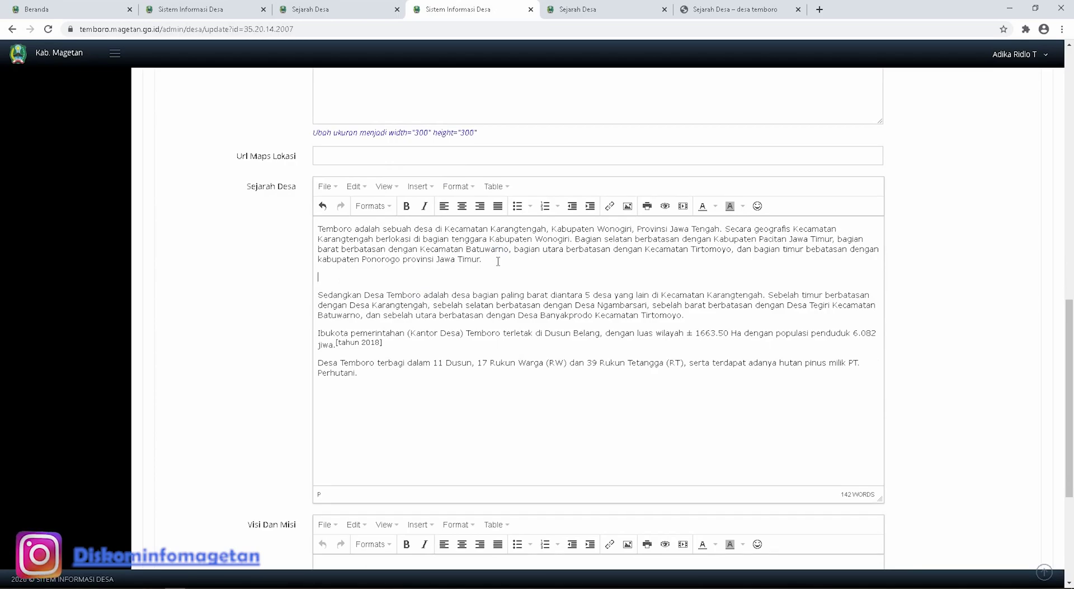
Insert the image desaTemboro.jpg from the Pictures folder on the empty line at its default dimensions with the Responsive class
{"action": "left_click", "coordinate": [629, 206]}
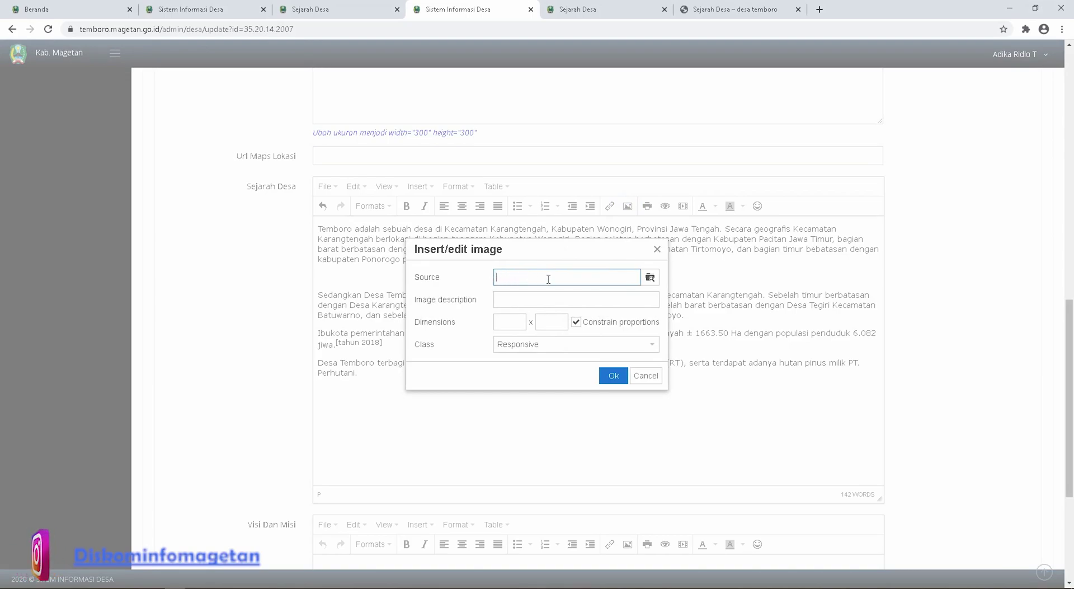
{"action": "left_click", "coordinate": [650, 278]}
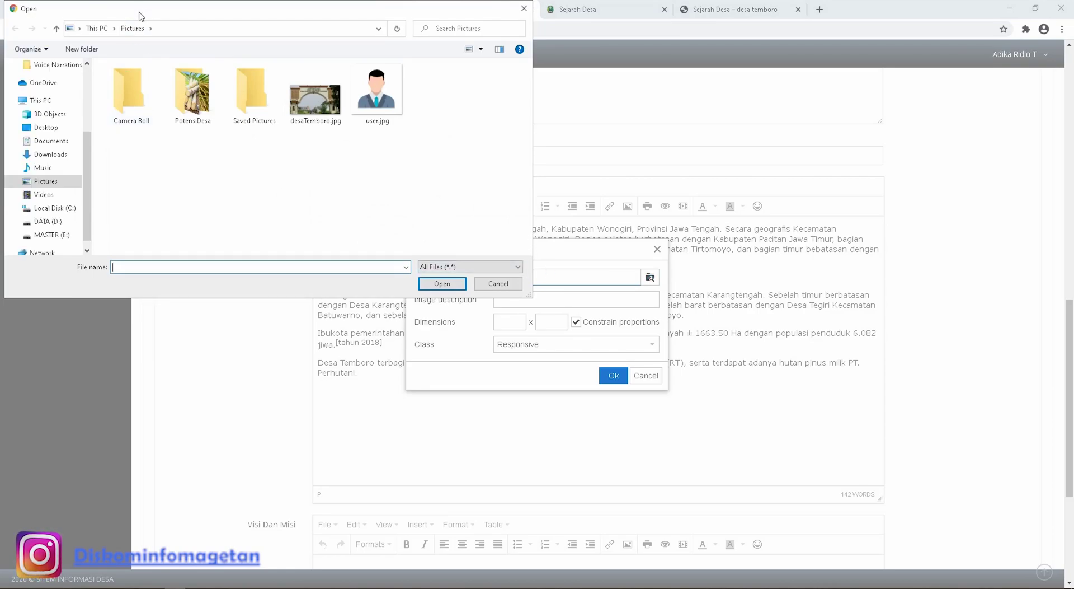
{"action": "left_click_drag", "start_coordinate": [146, 12], "coordinate": [147, 27]}
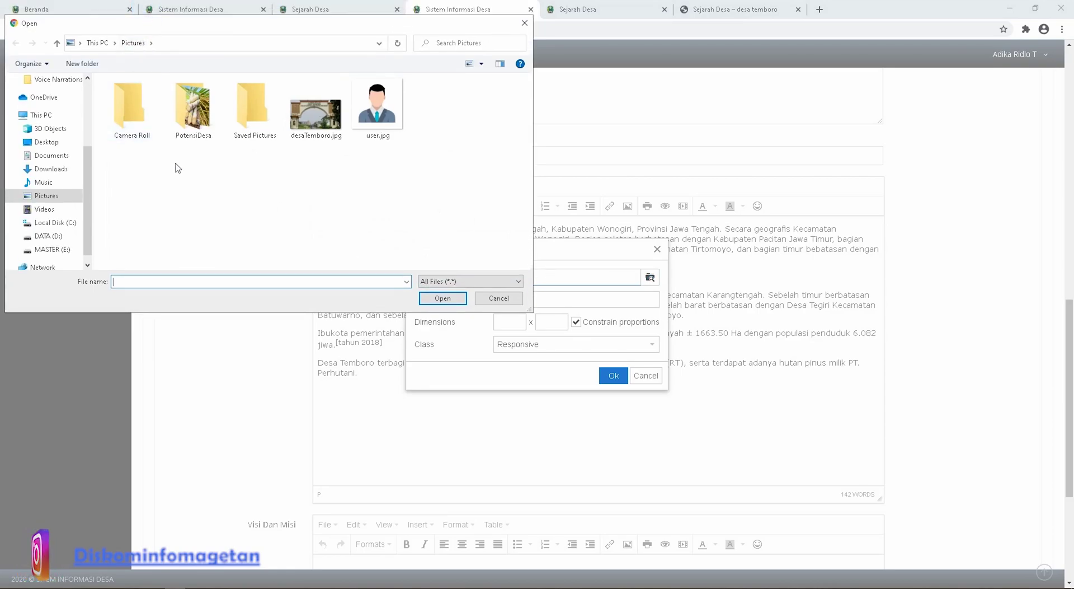
{"action": "left_click", "coordinate": [314, 117]}
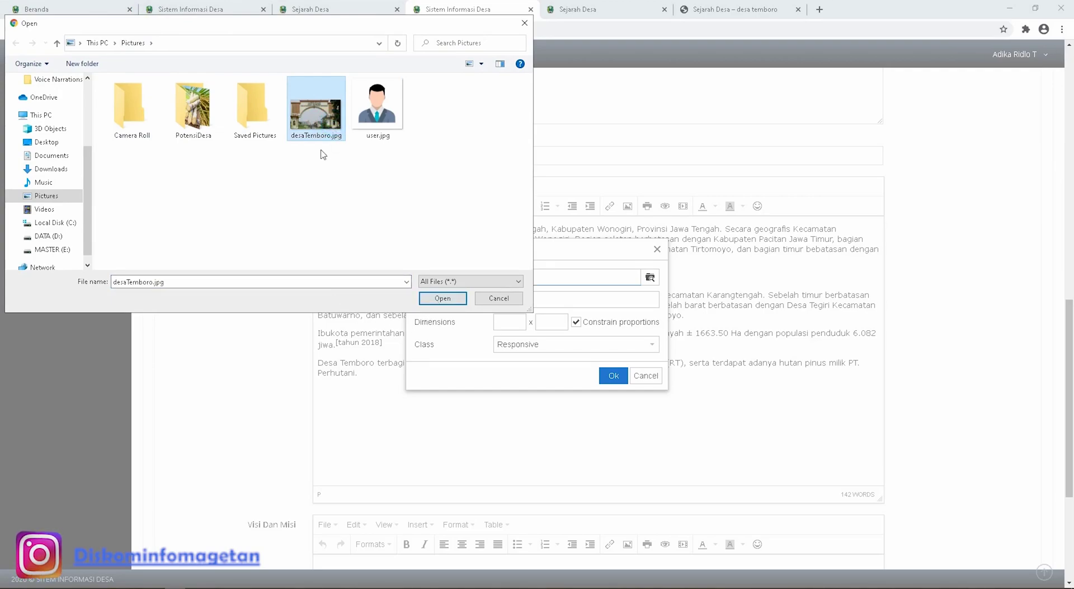
{"action": "left_click", "coordinate": [194, 279]}
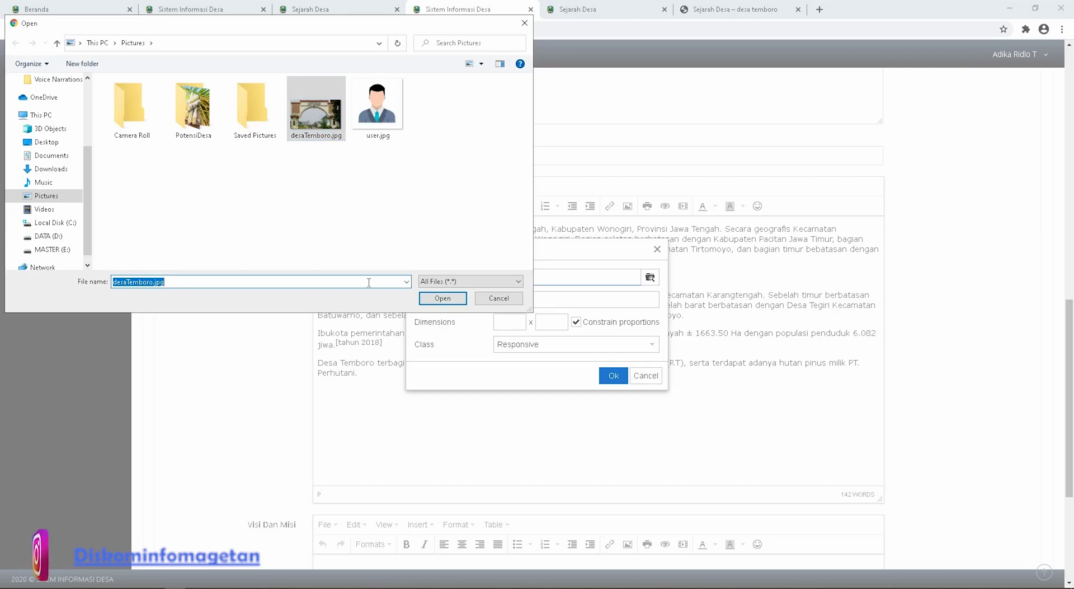
{"action": "left_click", "coordinate": [440, 299]}
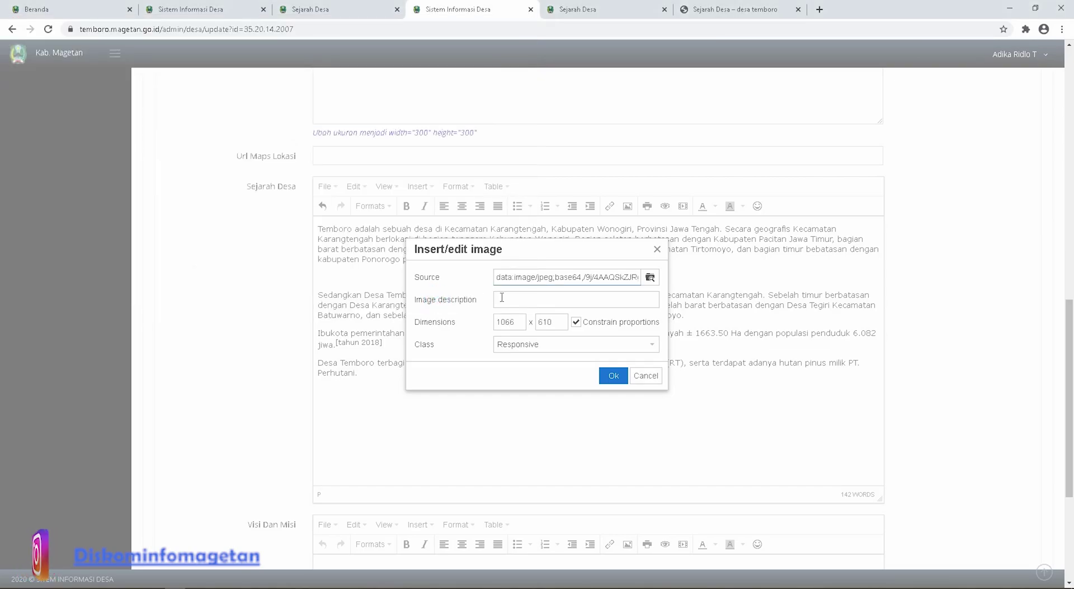
{"action": "left_click", "coordinate": [554, 278]}
{"action": "left_click_drag", "start_coordinate": [554, 278], "coordinate": [599, 286]}
{"action": "left_click", "coordinate": [520, 326]}
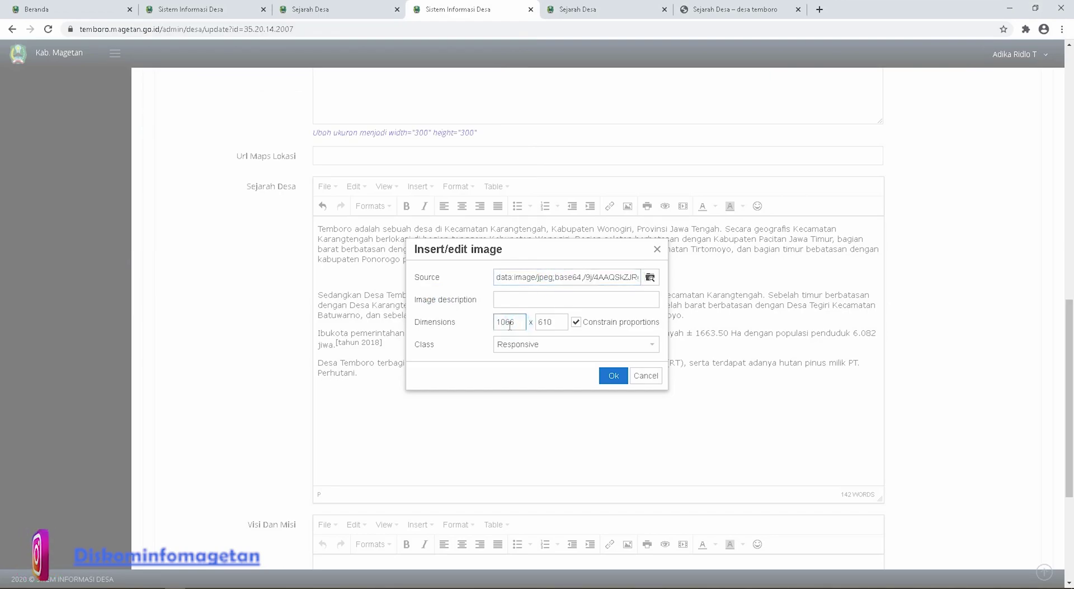
{"action": "left_click", "coordinate": [613, 377]}
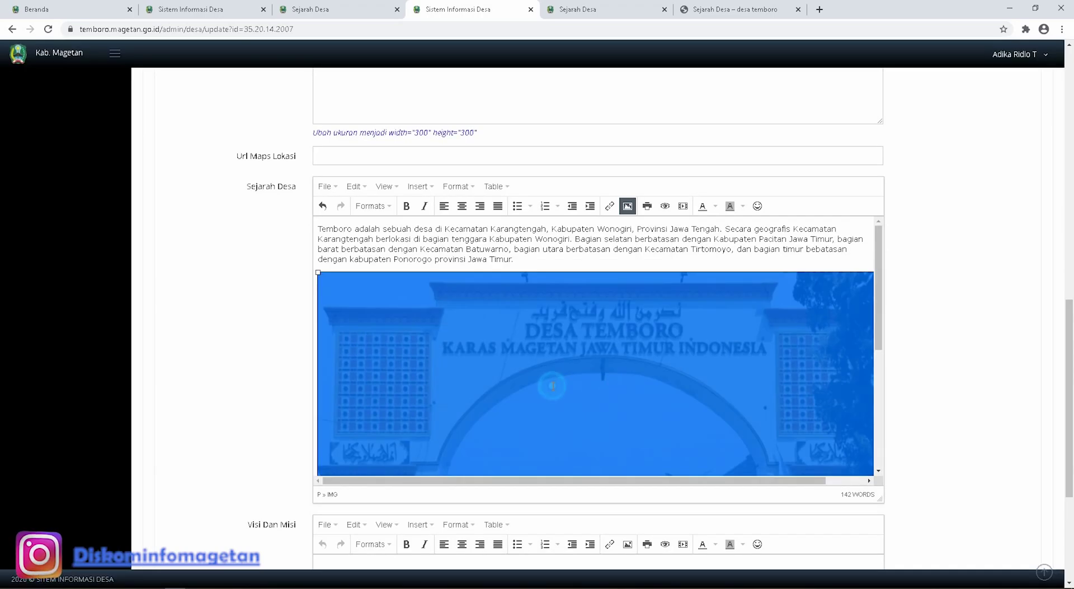
Shrink the Desa Temboro gate image proportionally until it fits within the editor's width, and centre it
{"action": "left_click", "coordinate": [437, 246]}
{"action": "scroll", "coordinate": [458, 280], "scroll_direction": "down", "scroll_amount": 2}
{"action": "scroll", "coordinate": [471, 295], "scroll_direction": "up", "scroll_amount": 2}
{"action": "left_click", "coordinate": [368, 305]}
{"action": "left_click", "coordinate": [361, 259]}
{"action": "left_click", "coordinate": [330, 283]}
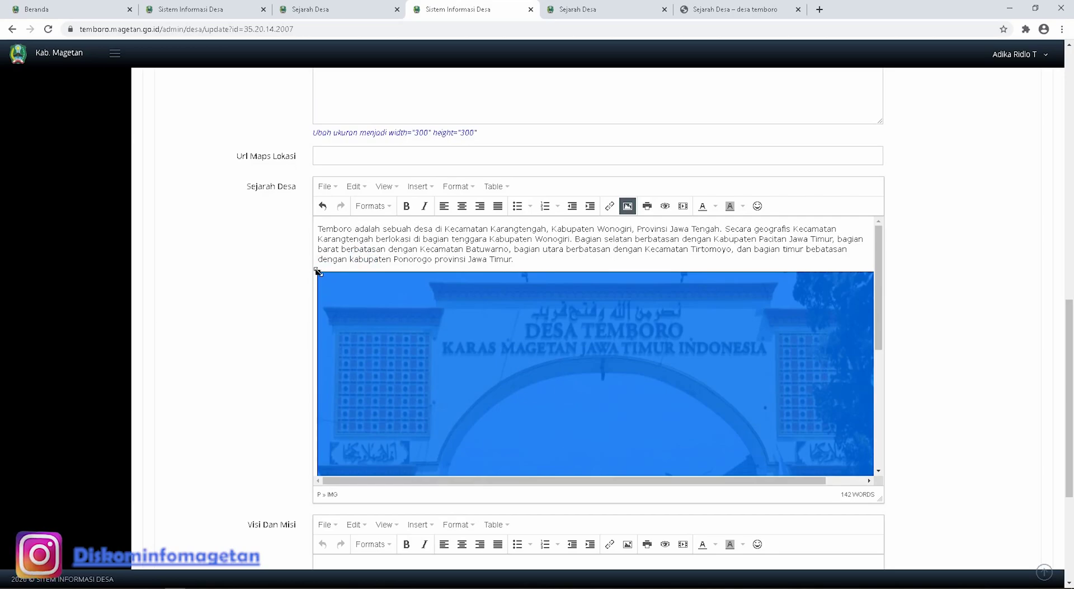
{"action": "mouse_move", "coordinate": [318, 272]}
{"action": "left_mouse_down"}
{"action": "mouse_move", "coordinate": [343, 286]}
{"action": "mouse_move", "coordinate": [334, 260]}
{"action": "left_mouse_up"}
{"action": "left_click_drag", "start_coordinate": [318, 273], "coordinate": [523, 374]}
{"action": "scroll", "coordinate": [581, 304], "scroll_direction": "down", "scroll_amount": 1}
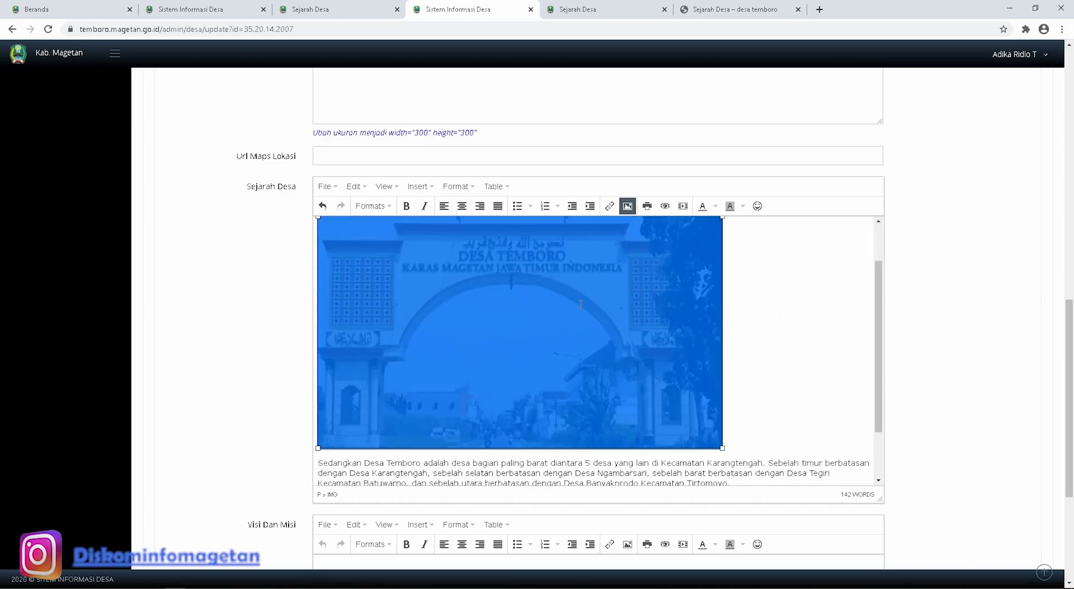
{"action": "left_click", "coordinate": [461, 207]}
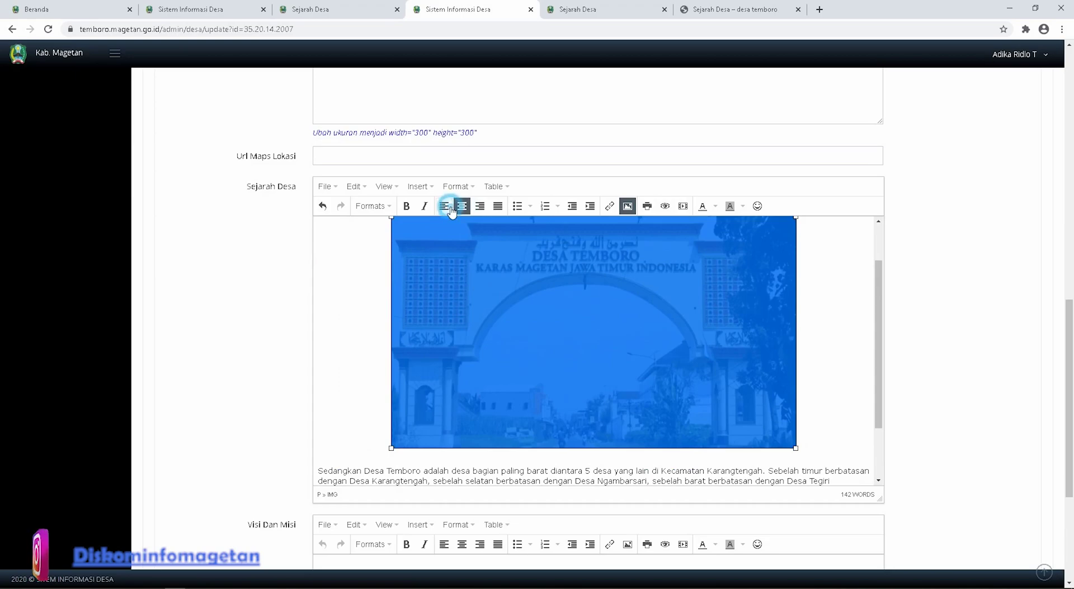
Try left, centre and right alignment for the Desa Temboro gate image in Sejarah Desa
{"action": "left_click", "coordinate": [451, 208]}
{"action": "left_click", "coordinate": [462, 207]}
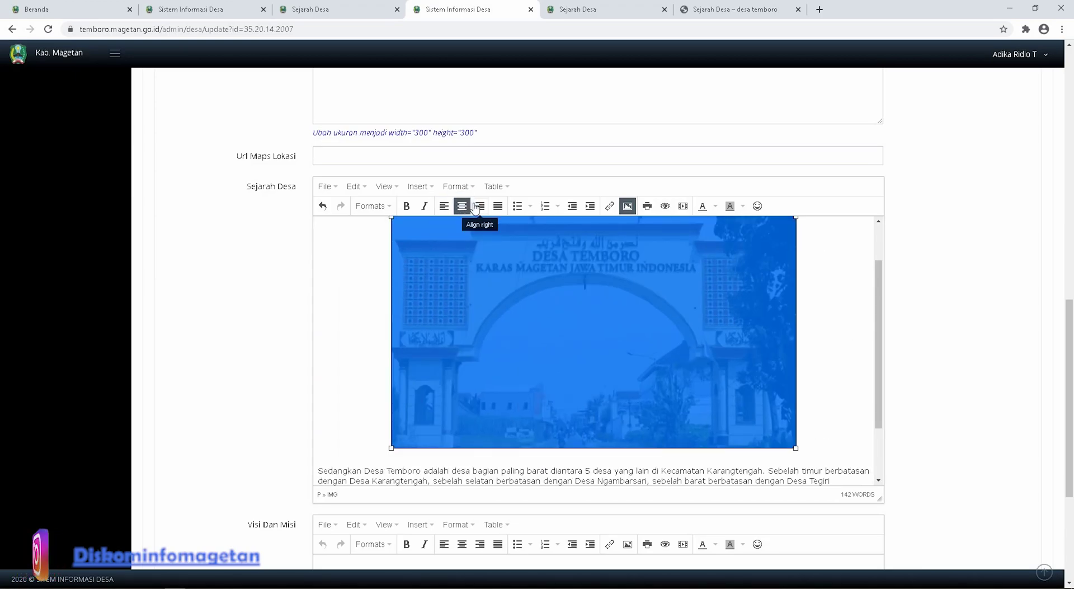
{"action": "left_click", "coordinate": [477, 207]}
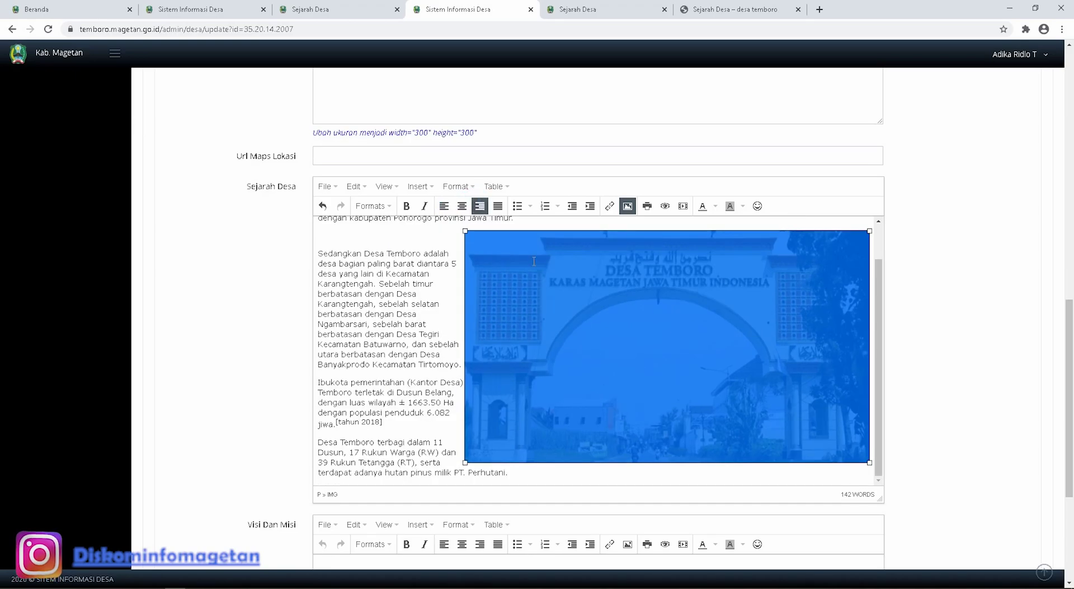
{"action": "scroll", "coordinate": [590, 280], "scroll_direction": "up", "scroll_amount": 1}
{"action": "scroll", "coordinate": [589, 281], "scroll_direction": "down", "scroll_amount": 1}
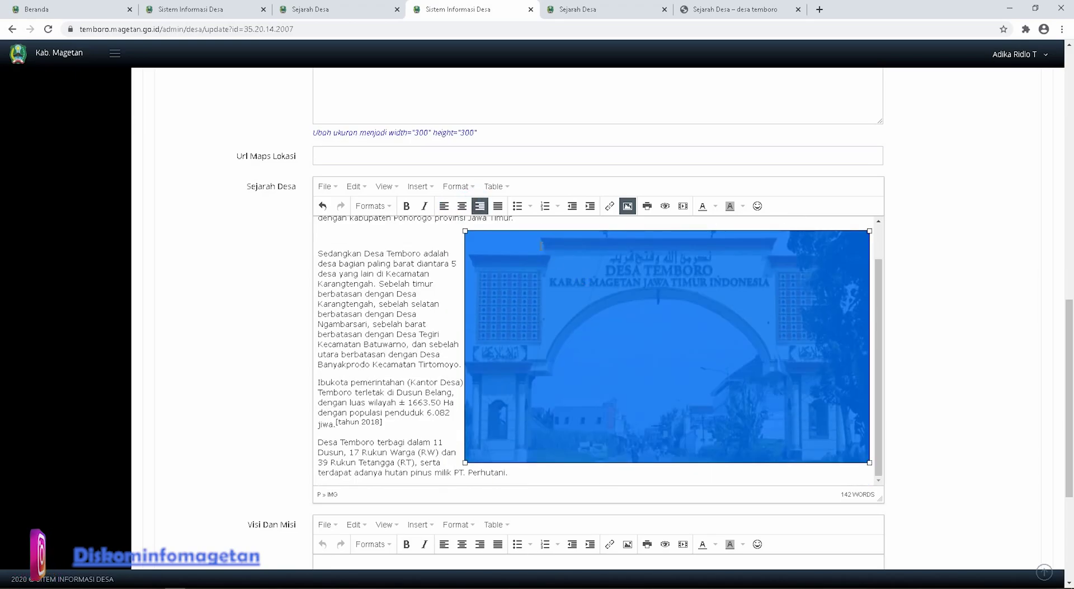
Set the Desa Temboro gate image to justified alignment so that it sits between the first and second Sejarah Desa paragraphs
{"action": "left_click", "coordinate": [498, 206]}
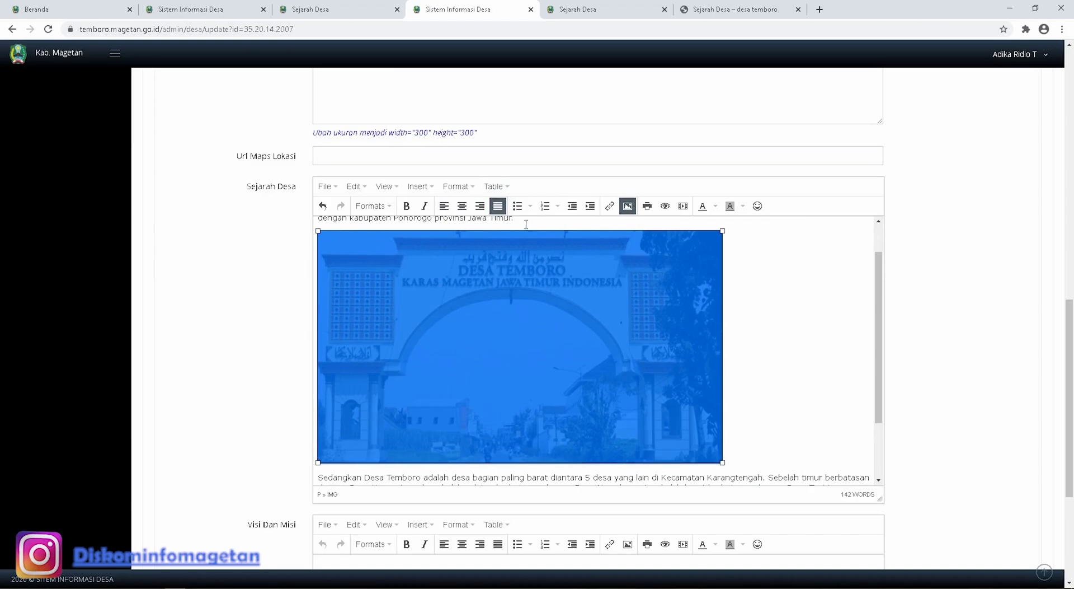
{"action": "scroll", "coordinate": [677, 324], "scroll_direction": "down", "scroll_amount": 1}
{"action": "scroll", "coordinate": [676, 324], "scroll_direction": "up", "scroll_amount": 1}
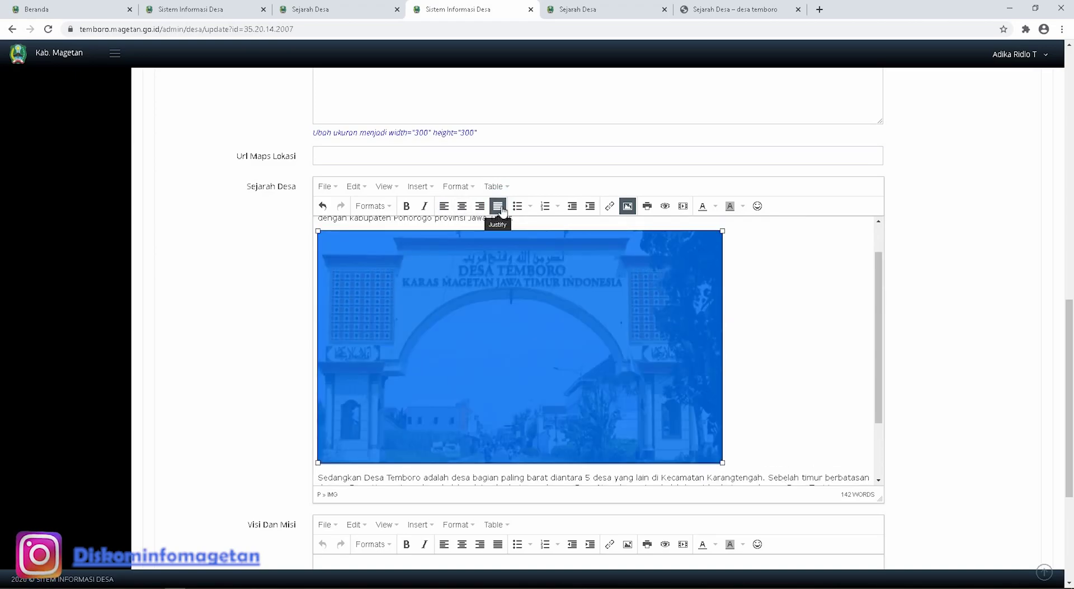
{"action": "scroll", "coordinate": [751, 276], "scroll_direction": "up", "scroll_amount": 1}
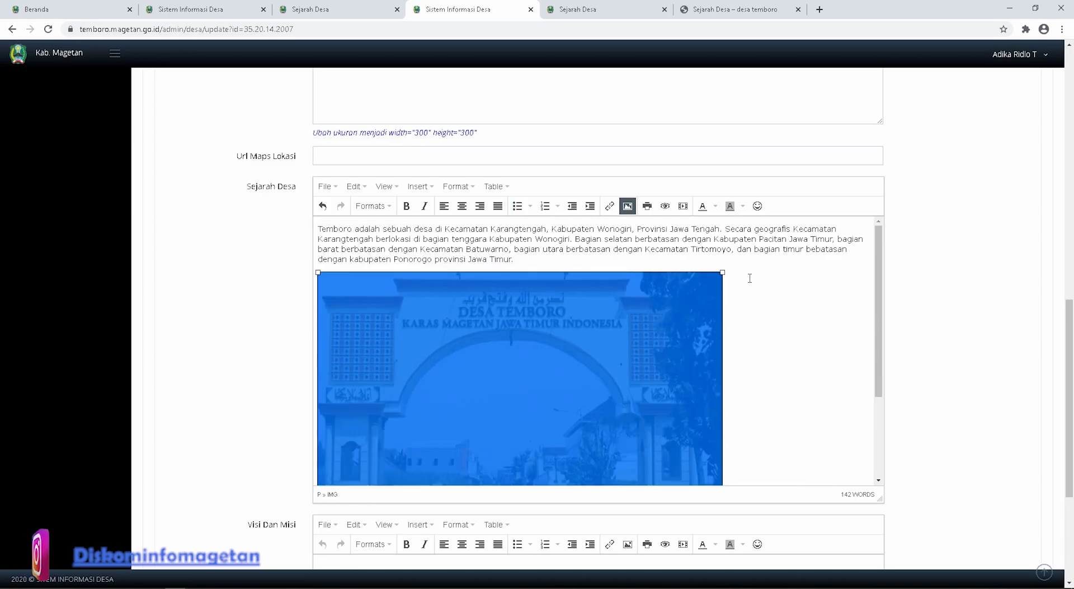
Examine how the gate image and the surrounding paragraphs are laid out in Sejarah Desa, and deselect the image
{"action": "scroll", "coordinate": [750, 278], "scroll_direction": "down", "scroll_amount": 3}
{"action": "scroll", "coordinate": [747, 280], "scroll_direction": "up", "scroll_amount": 3}
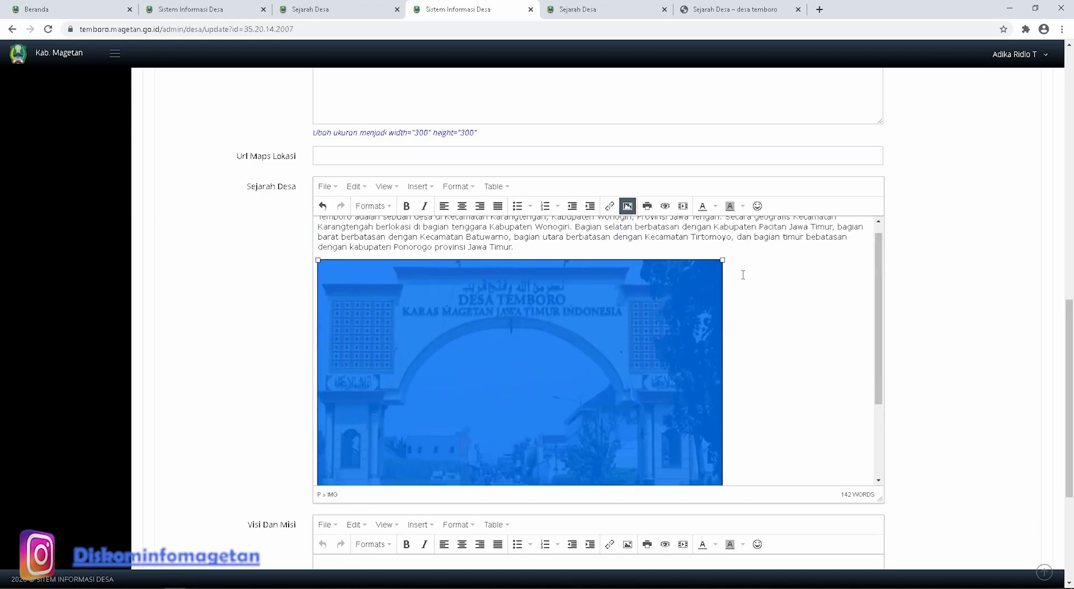
{"action": "scroll", "coordinate": [760, 271], "scroll_direction": "down", "scroll_amount": 3}
{"action": "scroll", "coordinate": [759, 273], "scroll_direction": "up", "scroll_amount": 3}
{"action": "scroll", "coordinate": [758, 274], "scroll_direction": "down", "scroll_amount": 3}
{"action": "scroll", "coordinate": [759, 275], "scroll_direction": "up", "scroll_amount": 3}
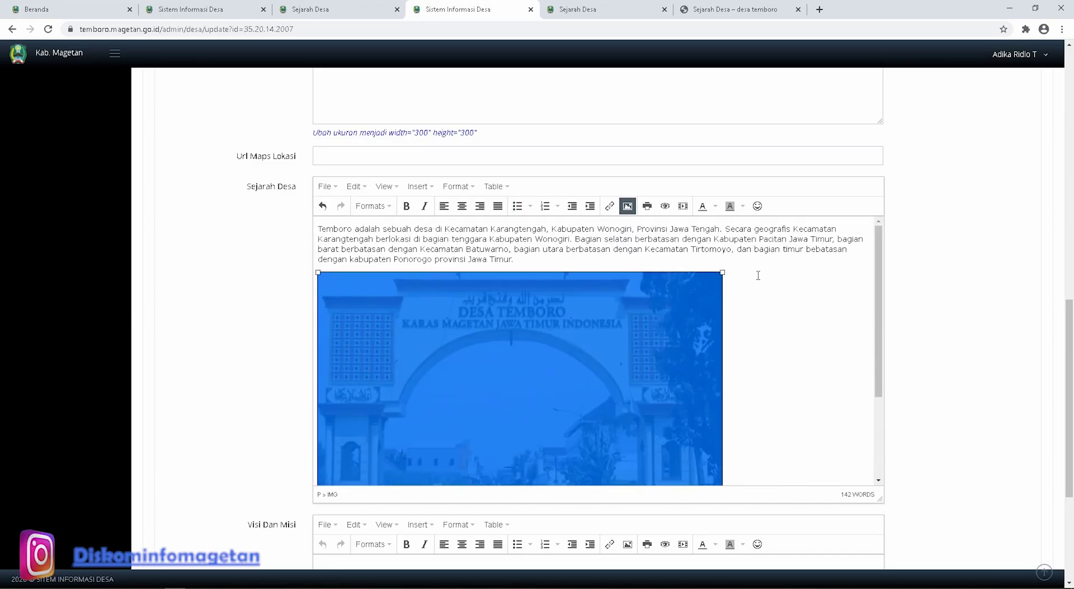
{"action": "left_click", "coordinate": [530, 269]}
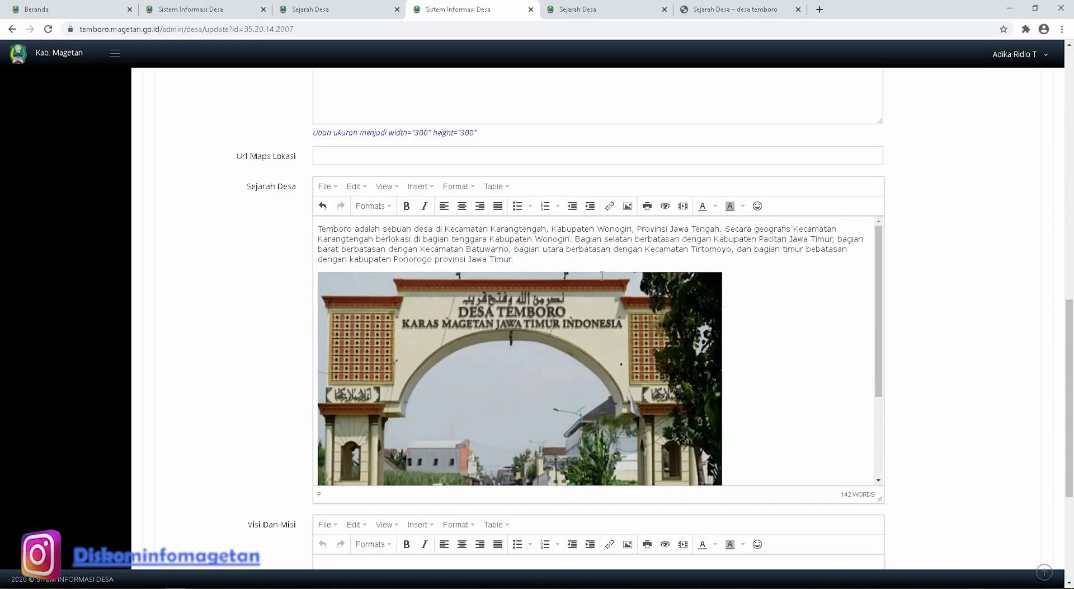
Look over the remaining Sejarah Desa text, the end of the village form and the already open public Sejarah Desa pages
{"action": "scroll", "coordinate": [599, 274], "scroll_direction": "down", "scroll_amount": 3}
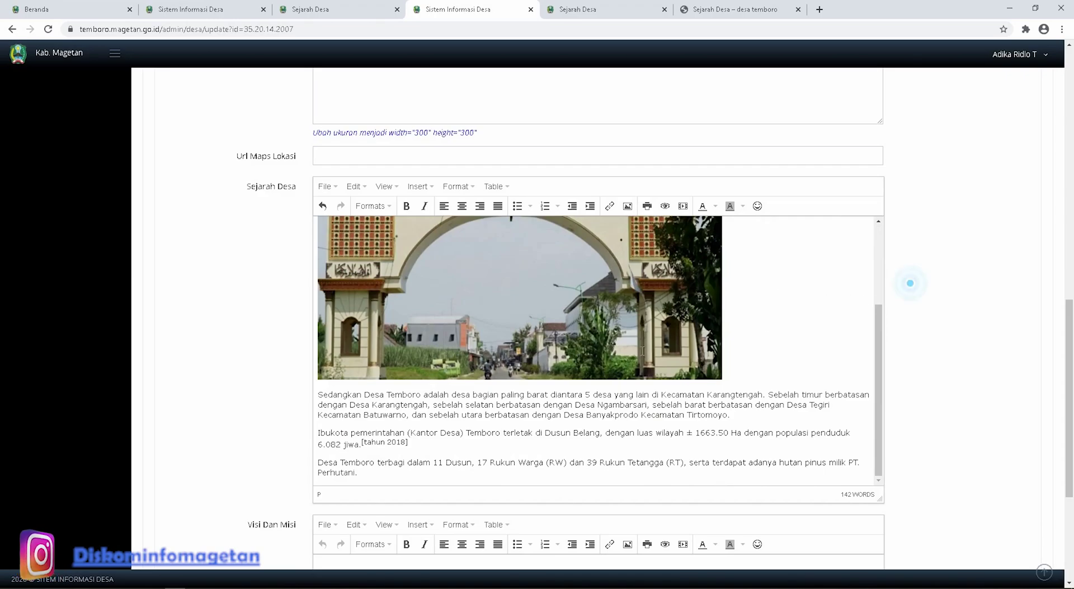
{"action": "scroll", "coordinate": [909, 281], "scroll_direction": "down", "scroll_amount": 4}
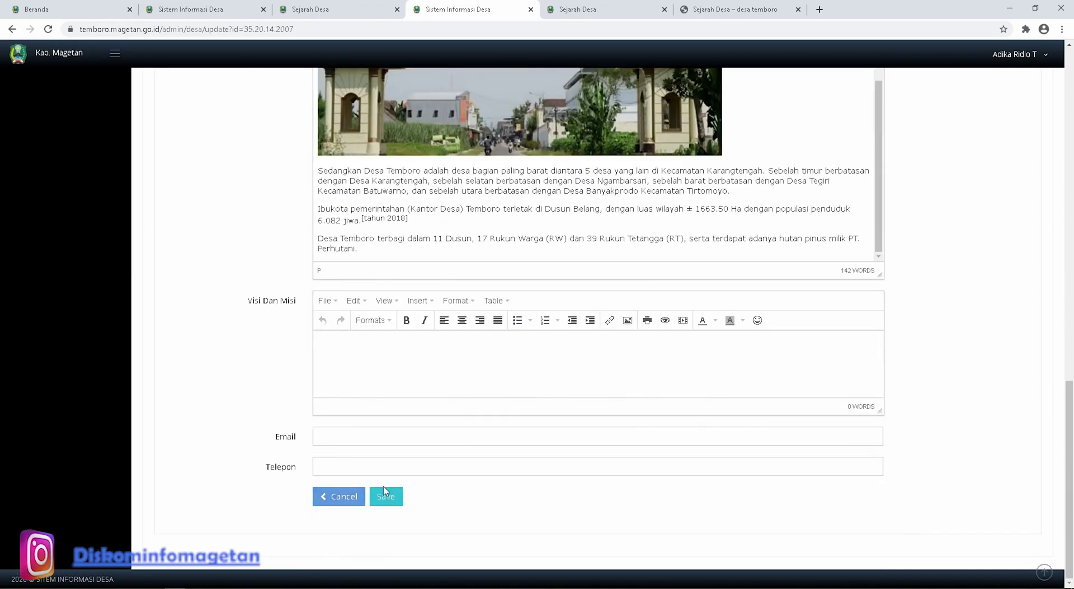
{"action": "left_click", "coordinate": [350, 9]}
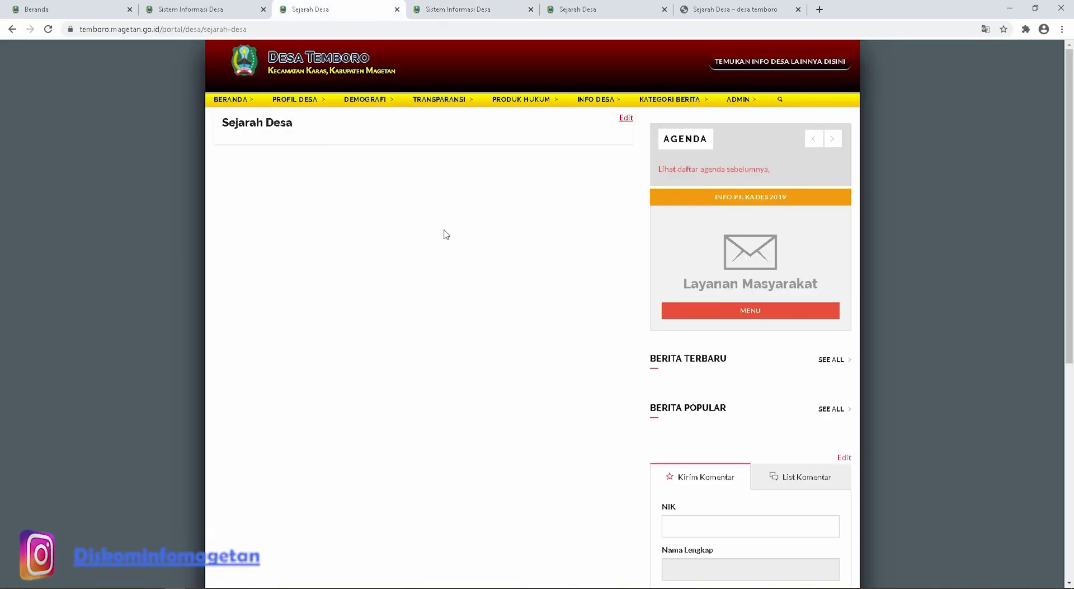
{"action": "left_click", "coordinate": [584, 10]}
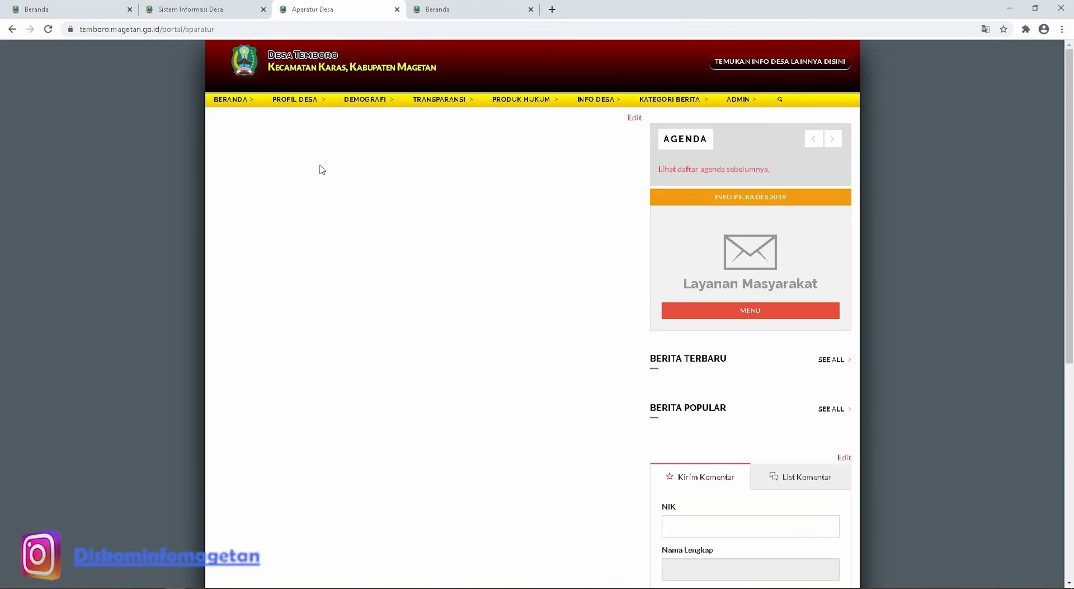
Open Data Personil on the Desa Temboro portal and examine Desa Purwosari's Data Personil page as an example of listed village officials
{"action": "mouse_move", "coordinate": [313, 104]}
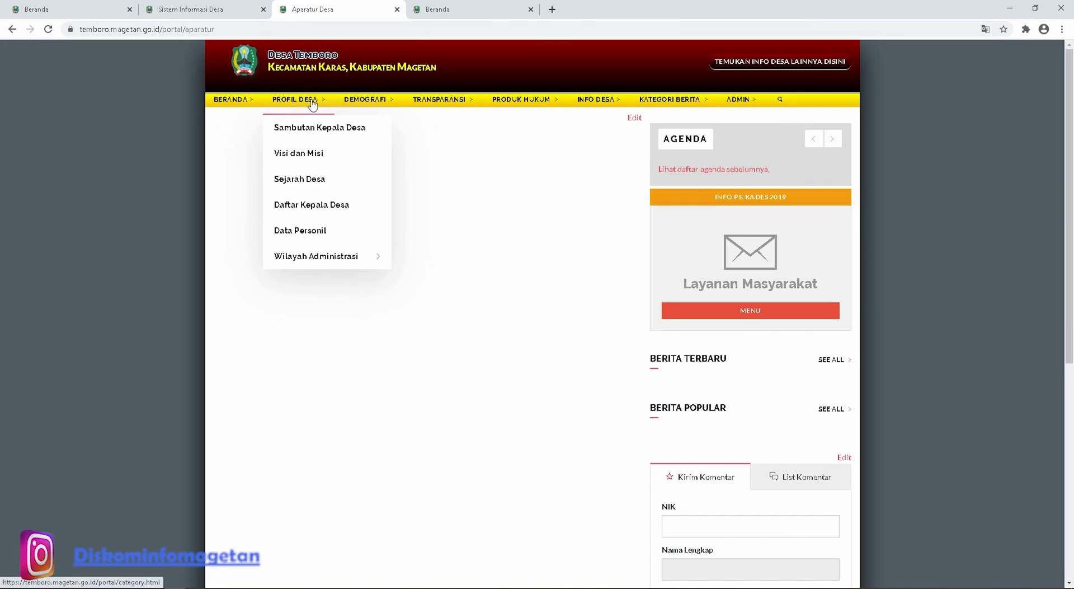
{"action": "left_click", "coordinate": [322, 240]}
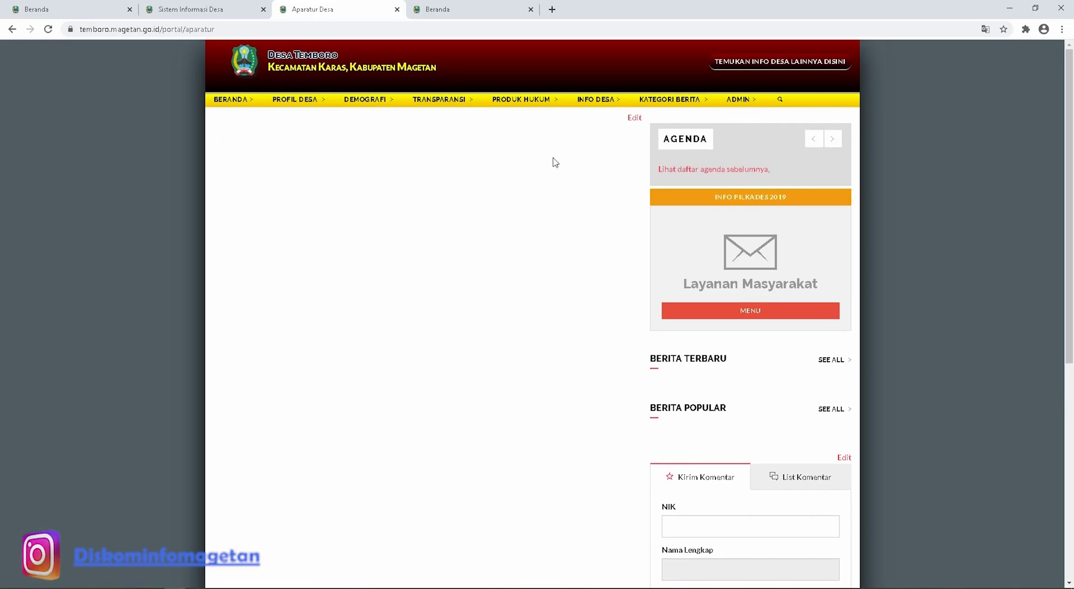
{"action": "left_click", "coordinate": [442, 6]}
{"action": "mouse_move", "coordinate": [295, 102]}
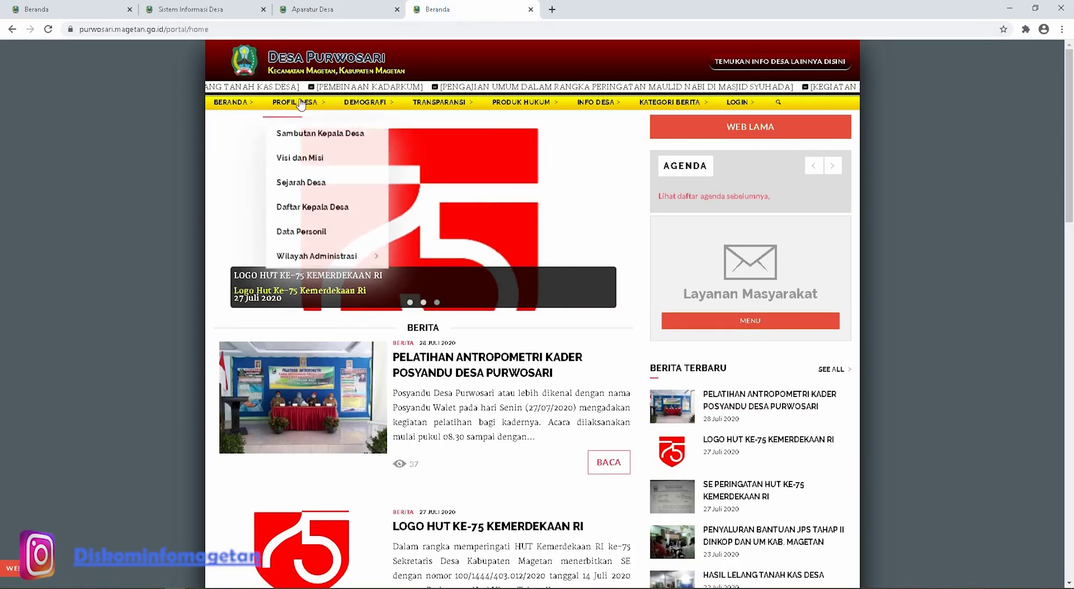
{"action": "left_click", "coordinate": [311, 236]}
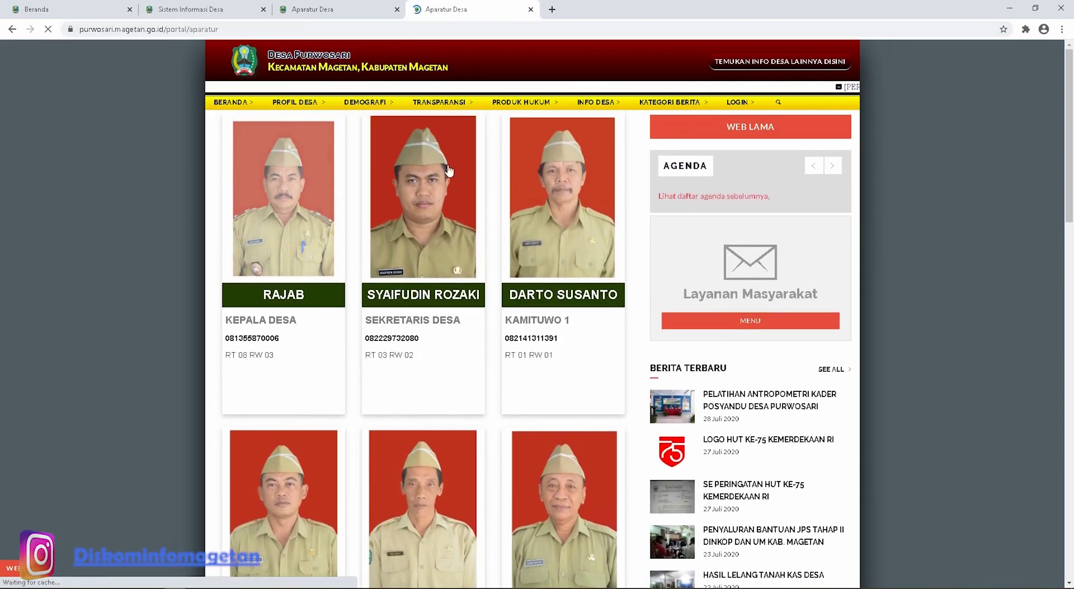
{"action": "scroll", "coordinate": [522, 269], "scroll_direction": "down", "scroll_amount": 6}
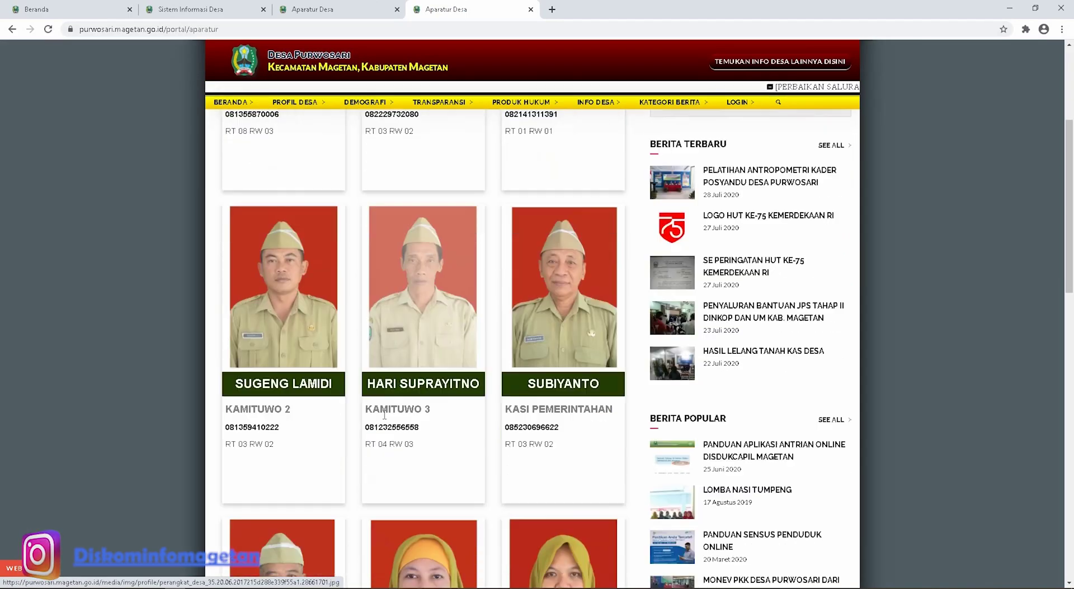
{"action": "scroll", "coordinate": [385, 417], "scroll_direction": "down", "scroll_amount": 5}
{"action": "scroll", "coordinate": [385, 412], "scroll_direction": "up", "scroll_amount": 8}
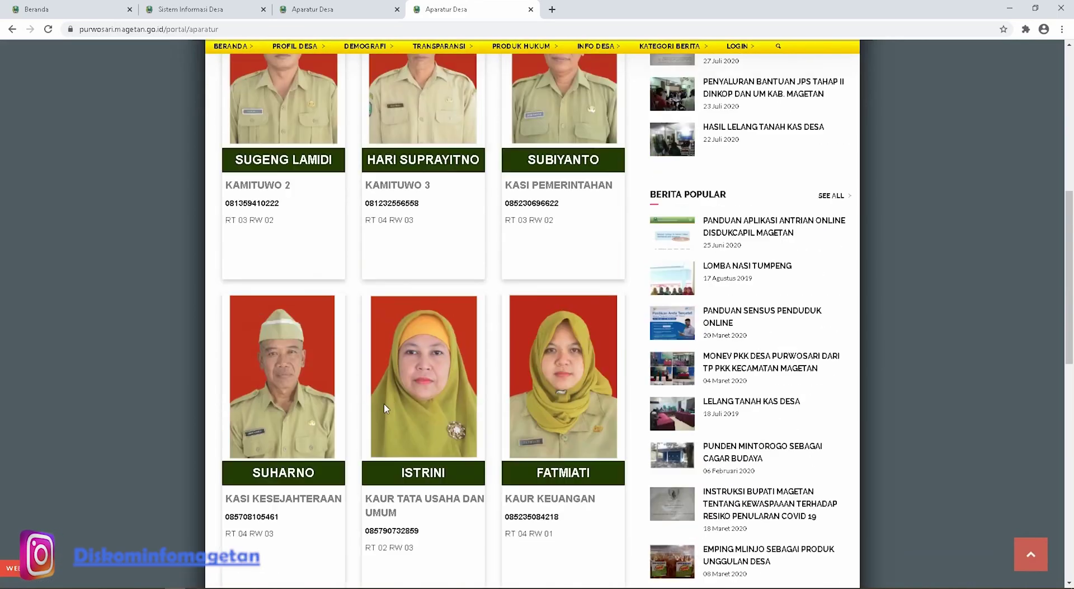
Open the Perangkat Desa management list for editing from Desa Temboro's public Aparatur Desa page
{"action": "left_click", "coordinate": [336, 10]}
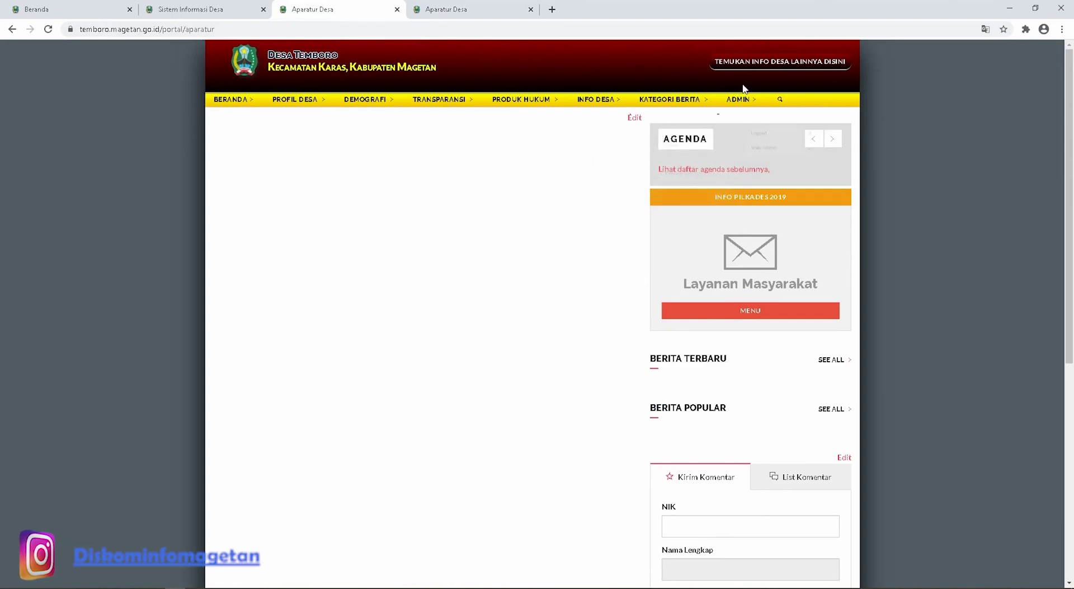
{"action": "left_click", "coordinate": [634, 119]}
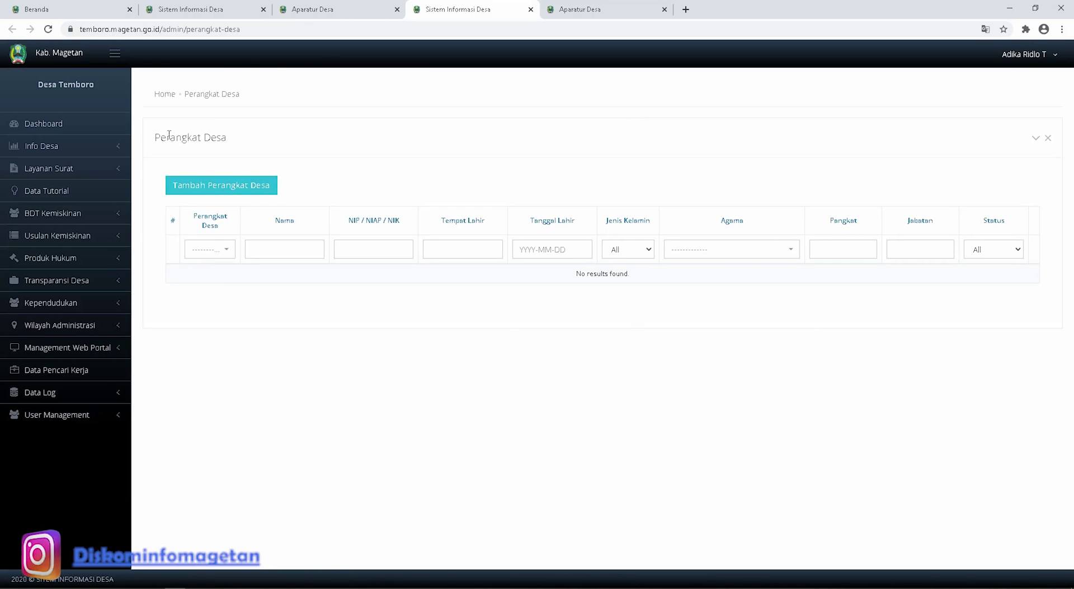
{"action": "mouse_move", "coordinate": [155, 138]}
{"action": "left_mouse_down"}
{"action": "mouse_move", "coordinate": [230, 151]}
{"action": "mouse_move", "coordinate": [149, 146]}
{"action": "left_mouse_up"}
{"action": "left_click", "coordinate": [253, 145]}
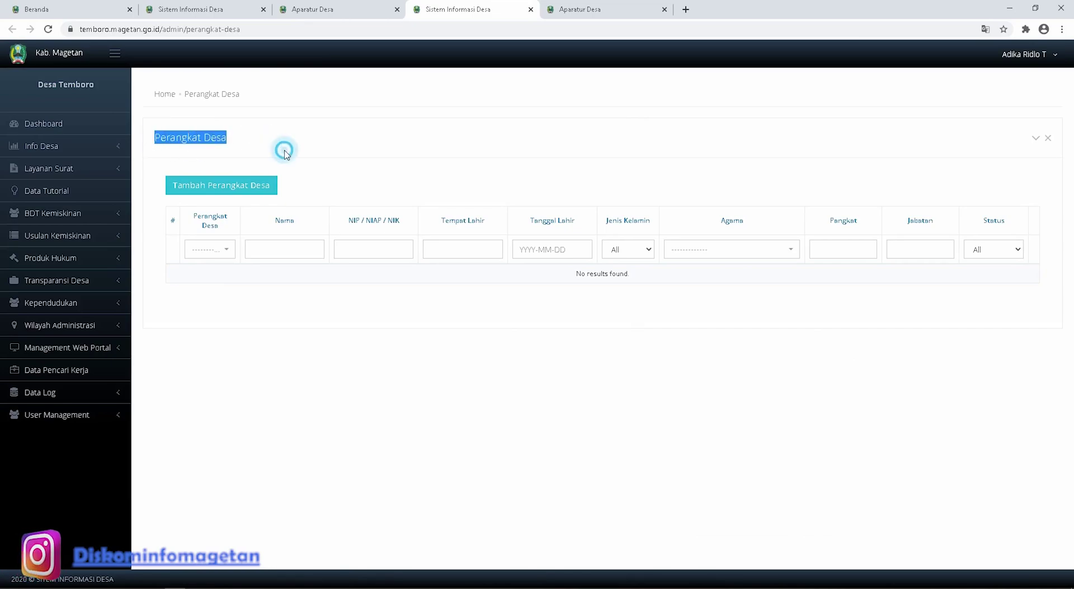
{"action": "left_click", "coordinate": [280, 150]}
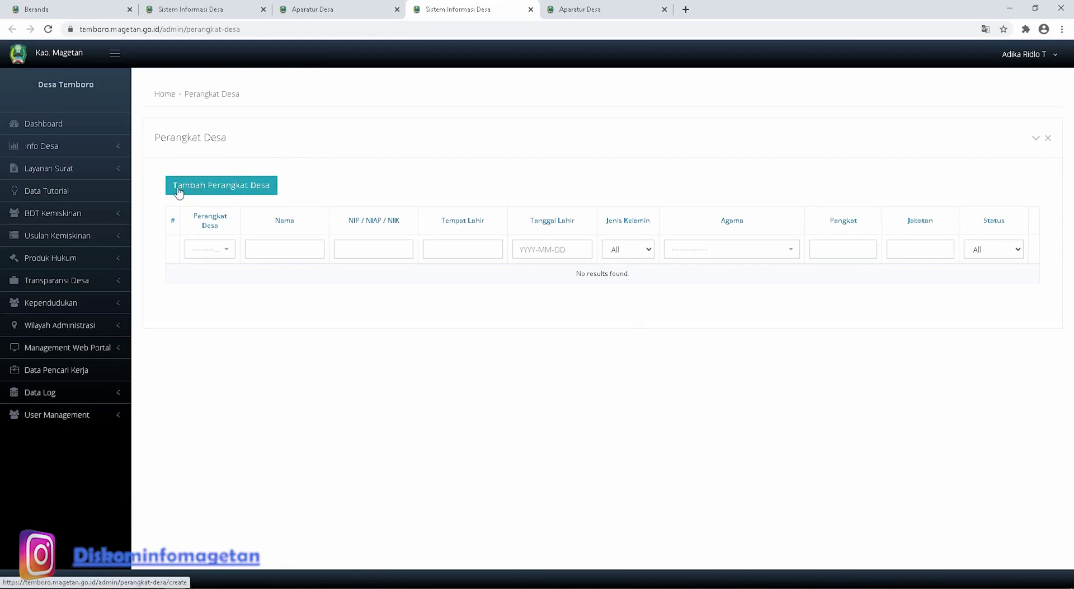
Start a new Perangkat Desa record and look over its fields from Foto to Status
{"action": "left_click", "coordinate": [264, 192]}
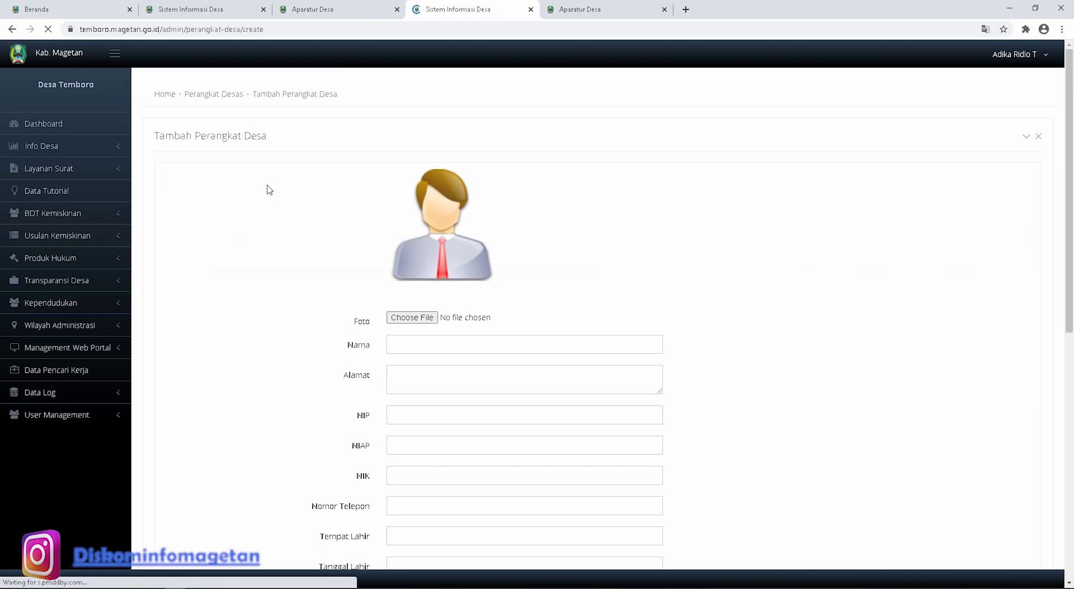
{"action": "scroll", "coordinate": [267, 190], "scroll_direction": "down", "scroll_amount": 4}
{"action": "scroll", "coordinate": [267, 190], "scroll_direction": "down", "scroll_amount": 5}
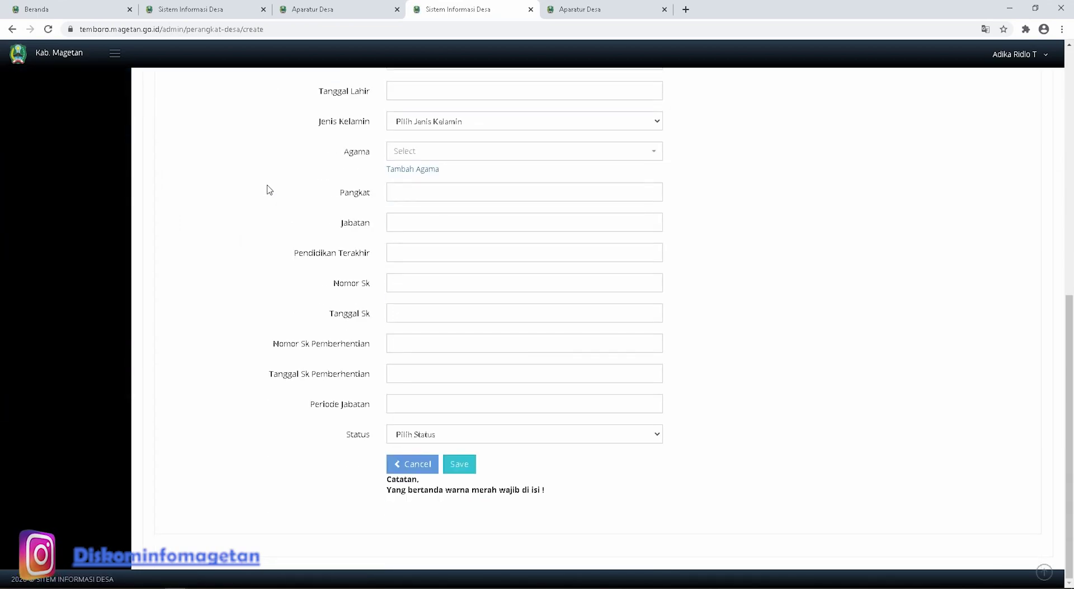
{"action": "scroll", "coordinate": [267, 189], "scroll_direction": "up", "scroll_amount": 9}
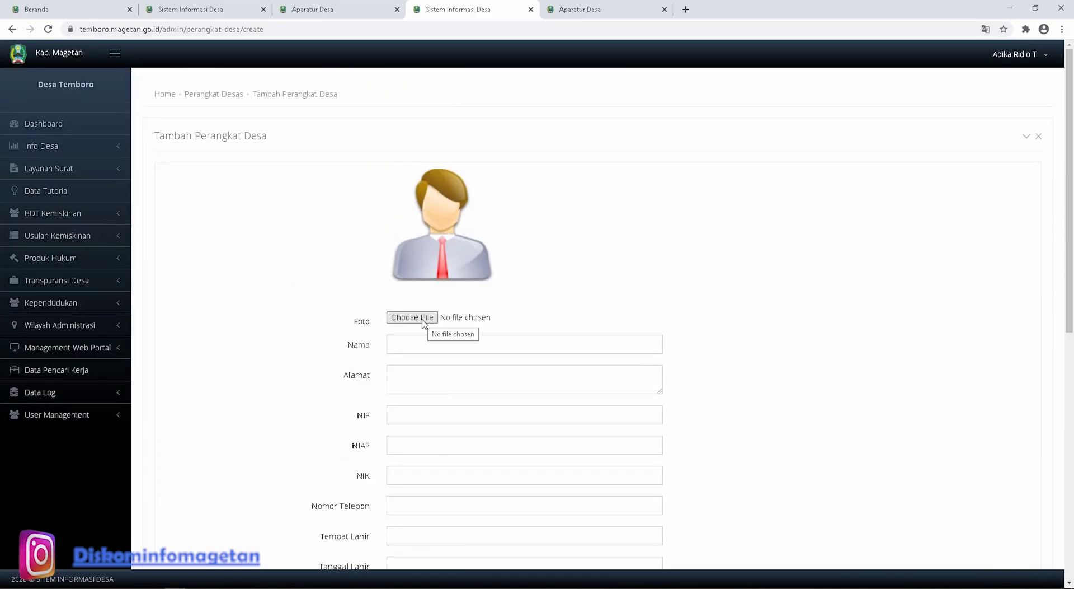
Upload user.jpg from the Pictures folder as the village official's Foto
{"action": "left_click", "coordinate": [400, 317]}
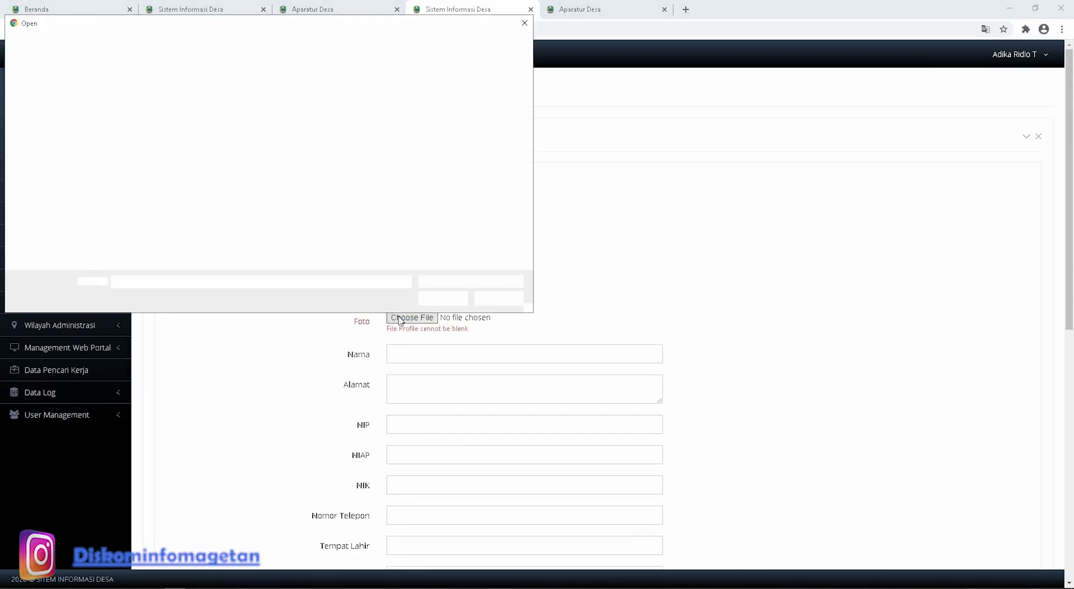
{"action": "left_click", "coordinate": [376, 112]}
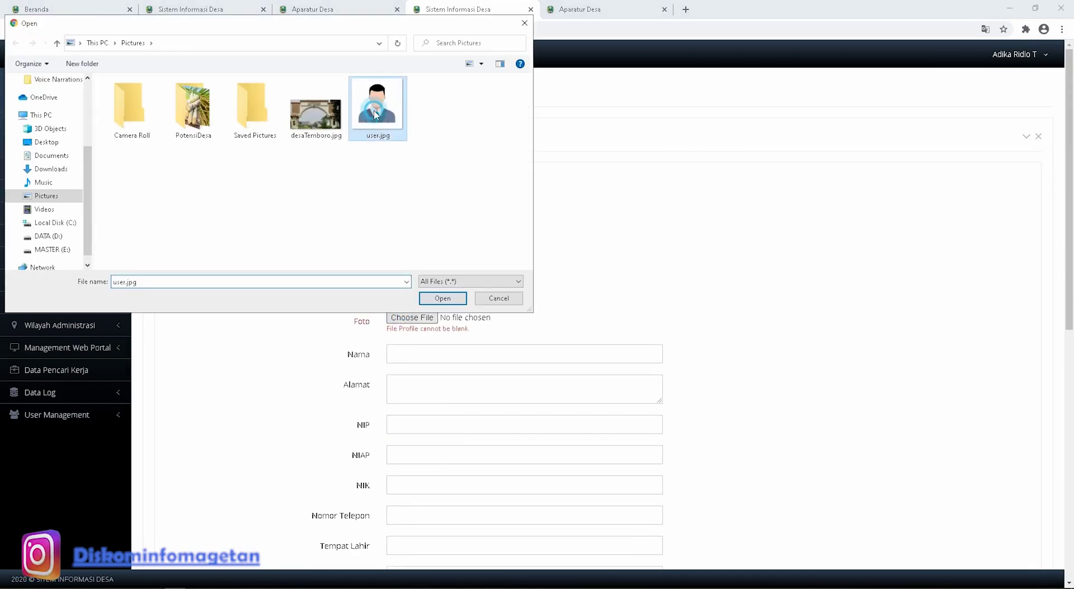
{"action": "left_click", "coordinate": [440, 298]}
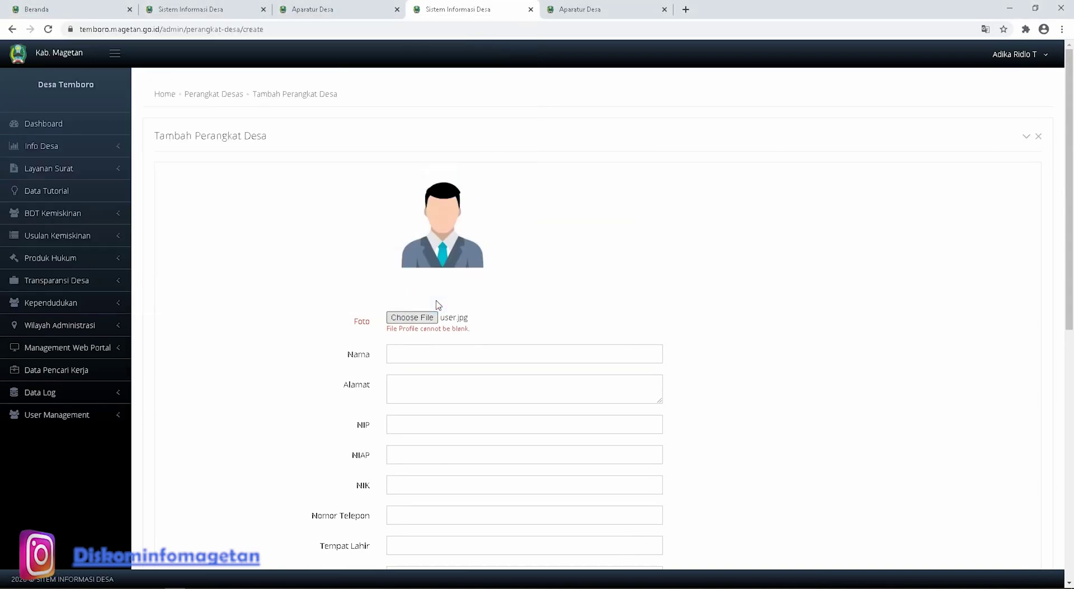
Go through the fields from Nama to Tanggal Lahir without filling them in, to check which ones are required
{"action": "left_click", "coordinate": [432, 350]}
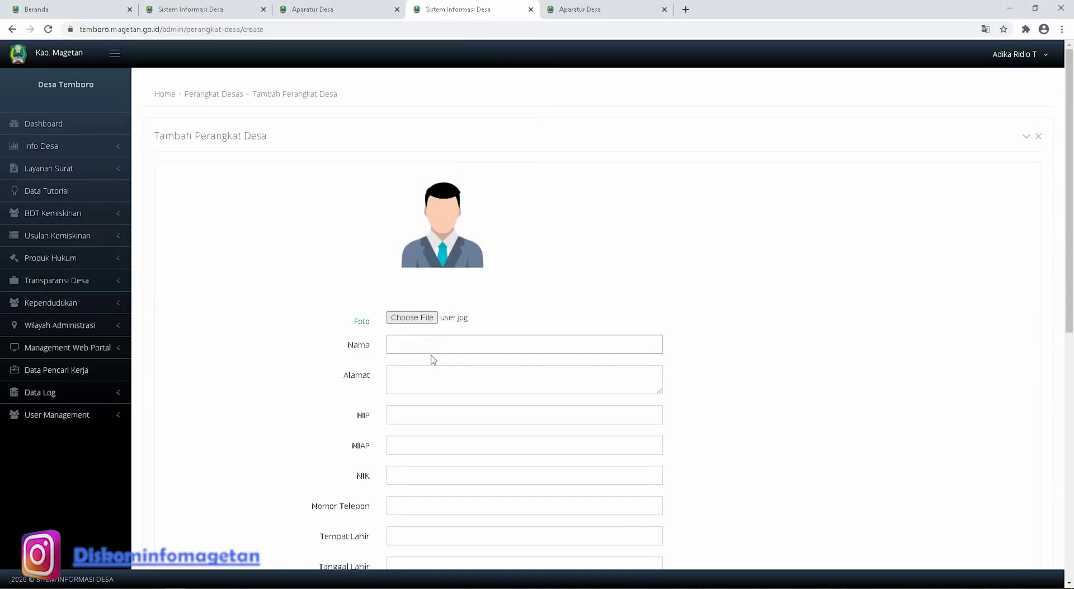
{"action": "scroll", "coordinate": [518, 325], "scroll_direction": "down", "scroll_amount": 2}
{"action": "left_click", "coordinate": [425, 278]}
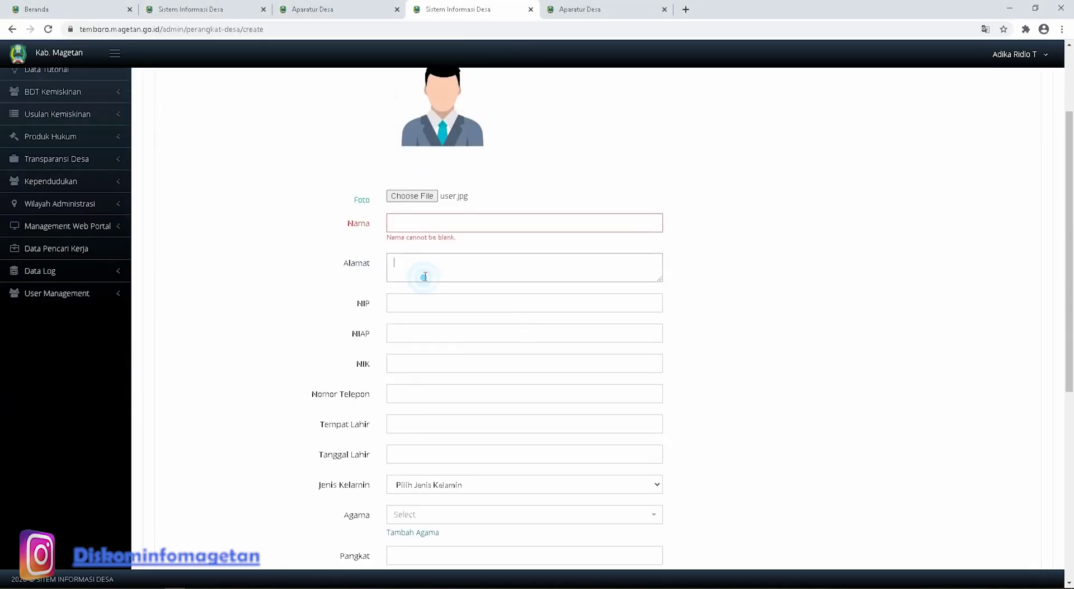
{"action": "scroll", "coordinate": [437, 279], "scroll_direction": "down", "scroll_amount": 3}
{"action": "left_click", "coordinate": [403, 138]}
{"action": "left_click", "coordinate": [404, 159]}
{"action": "left_click", "coordinate": [410, 192]}
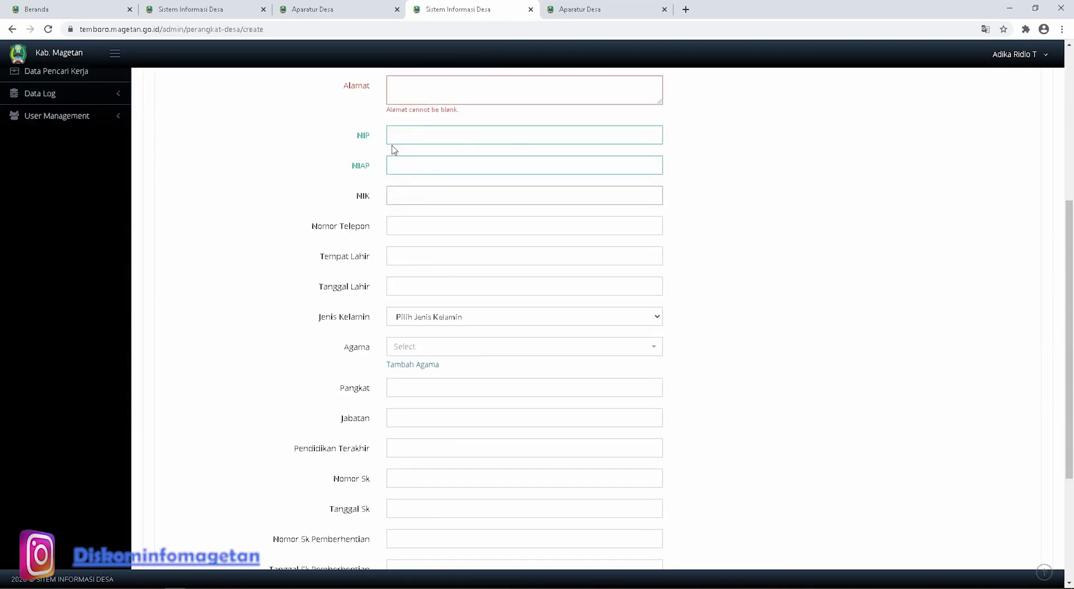
{"action": "left_click", "coordinate": [405, 229]}
{"action": "scroll", "coordinate": [419, 252], "scroll_direction": "down", "scroll_amount": 1}
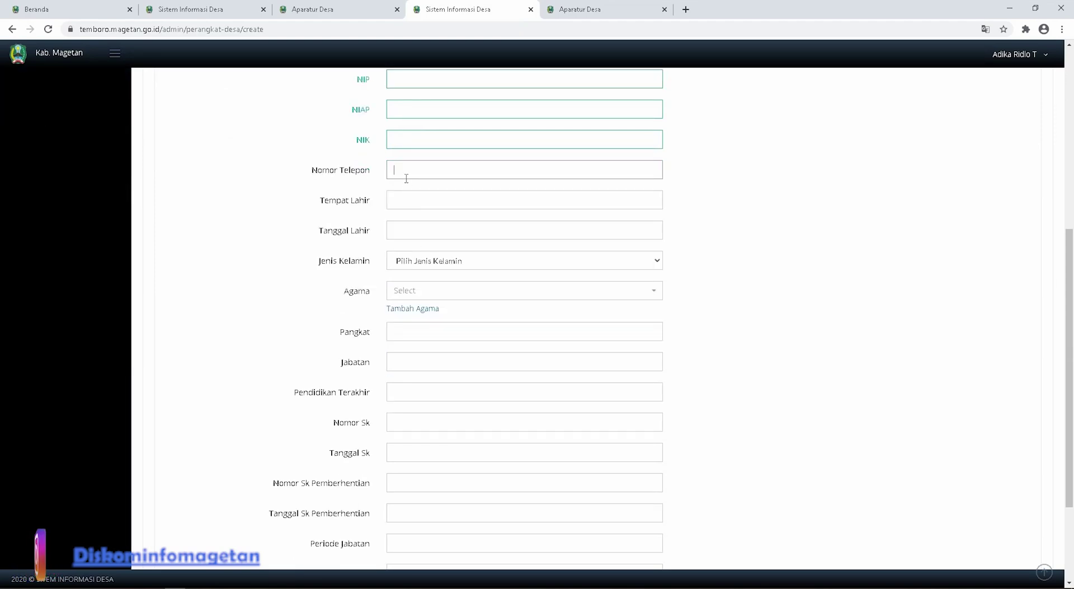
{"action": "left_click", "coordinate": [397, 200]}
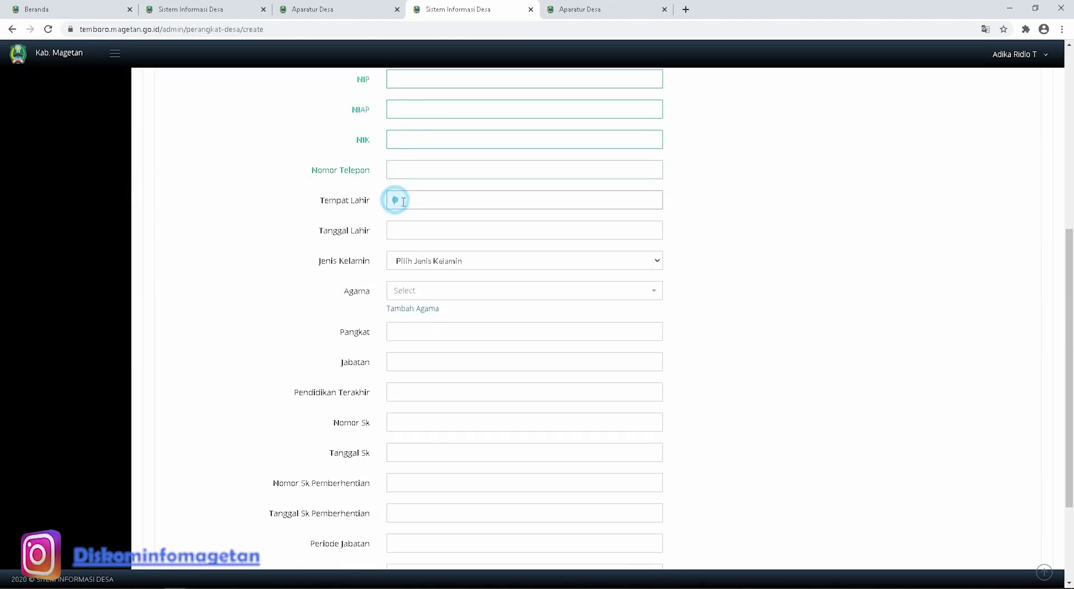
{"action": "left_click", "coordinate": [412, 235]}
{"action": "scroll", "coordinate": [448, 252], "scroll_direction": "down", "scroll_amount": 1}
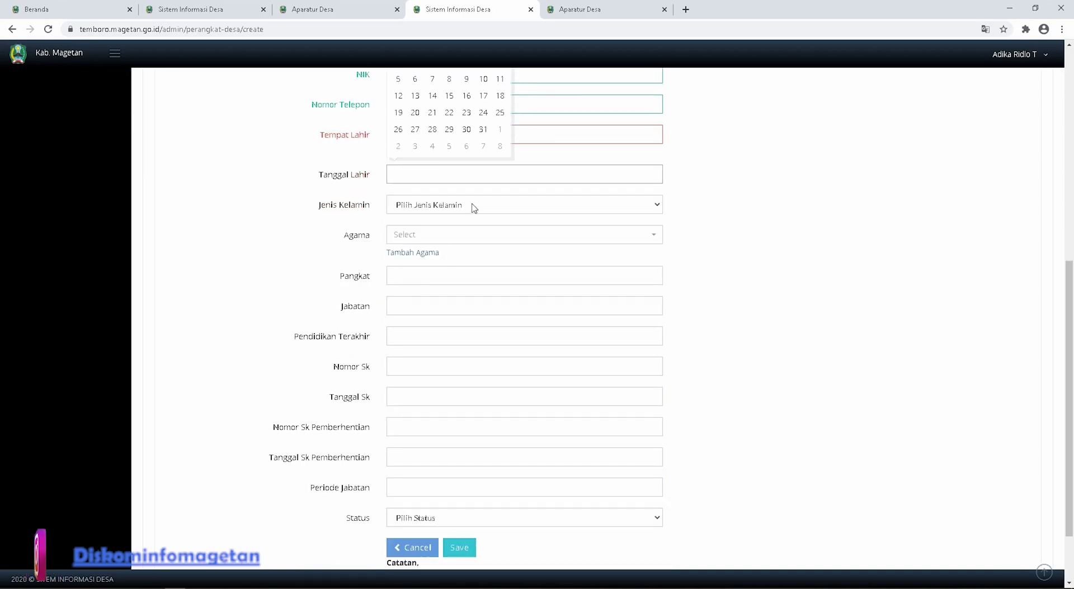
Set Jenis Kelamin to Laki - laki and Agama to ISLAM
{"action": "left_click", "coordinate": [474, 207]}
{"action": "left_click", "coordinate": [448, 227]}
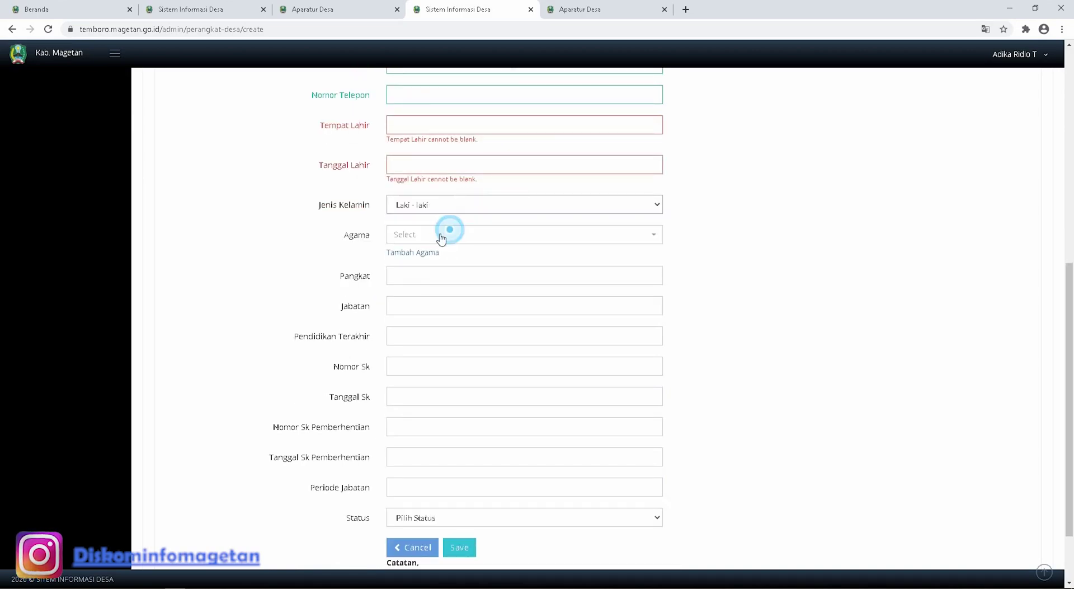
{"action": "left_click", "coordinate": [423, 238]}
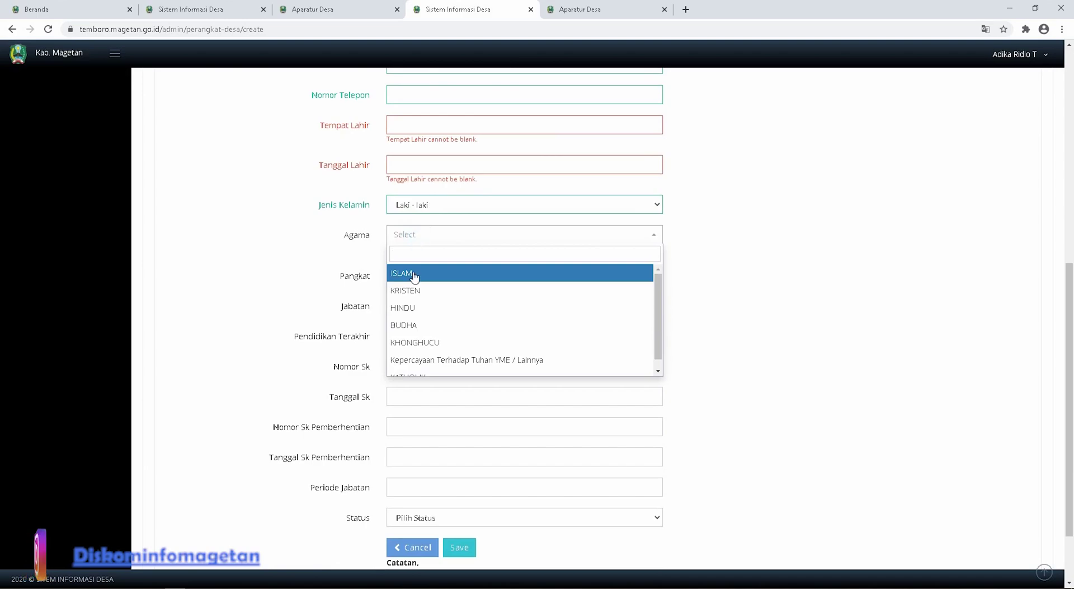
{"action": "left_click", "coordinate": [415, 272]}
{"action": "left_click", "coordinate": [417, 270]}
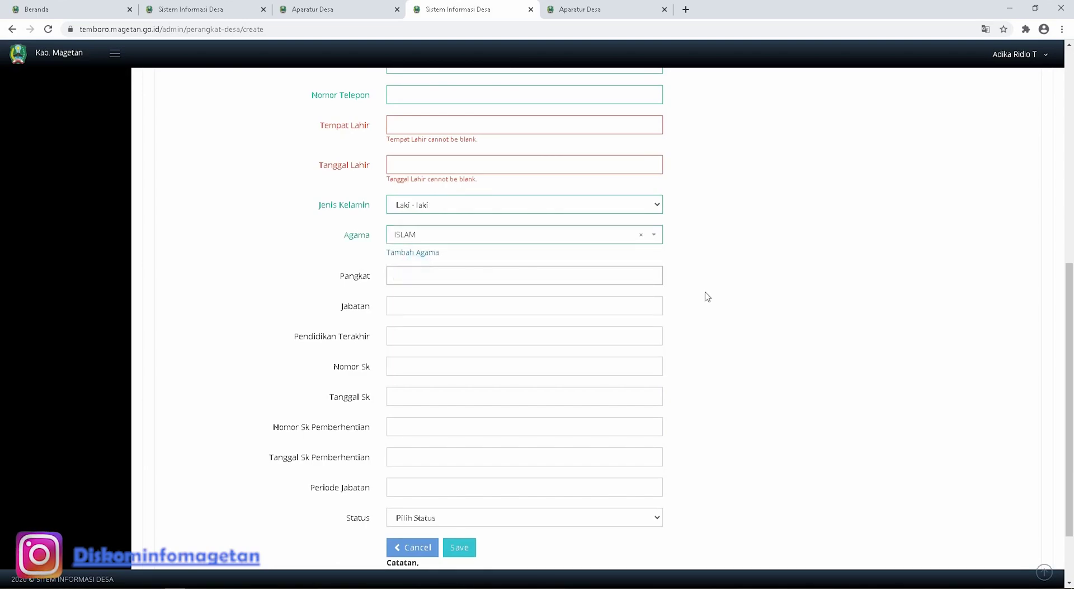
Review the note on mandatory fields at the form's end and examine the marking of the NIP, NIAP and NIK fields
{"action": "scroll", "coordinate": [699, 297], "scroll_direction": "down", "scroll_amount": 1}
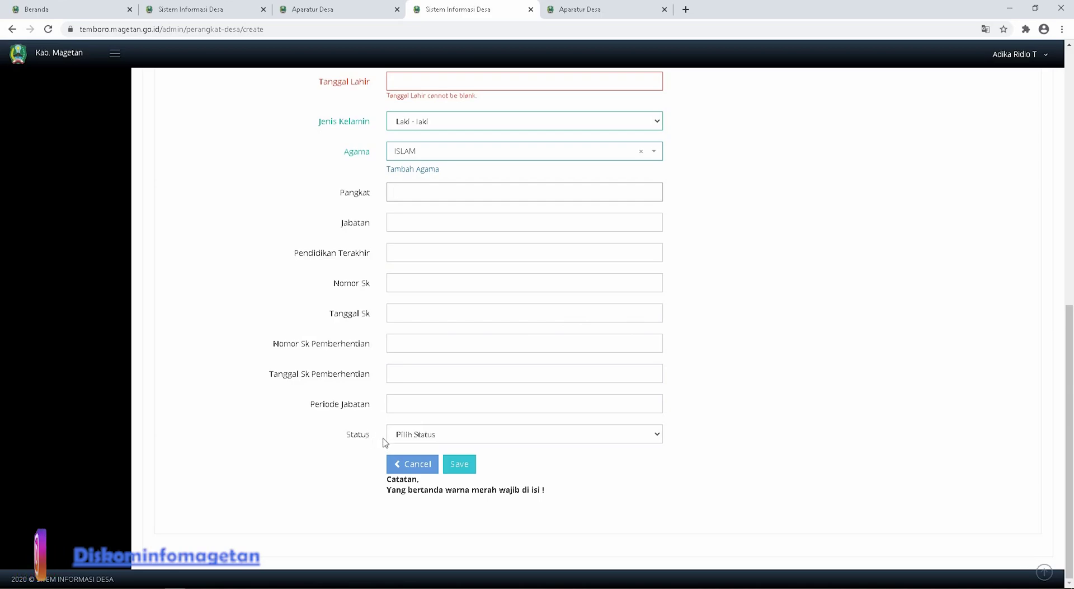
{"action": "scroll", "coordinate": [411, 353], "scroll_direction": "up", "scroll_amount": 10}
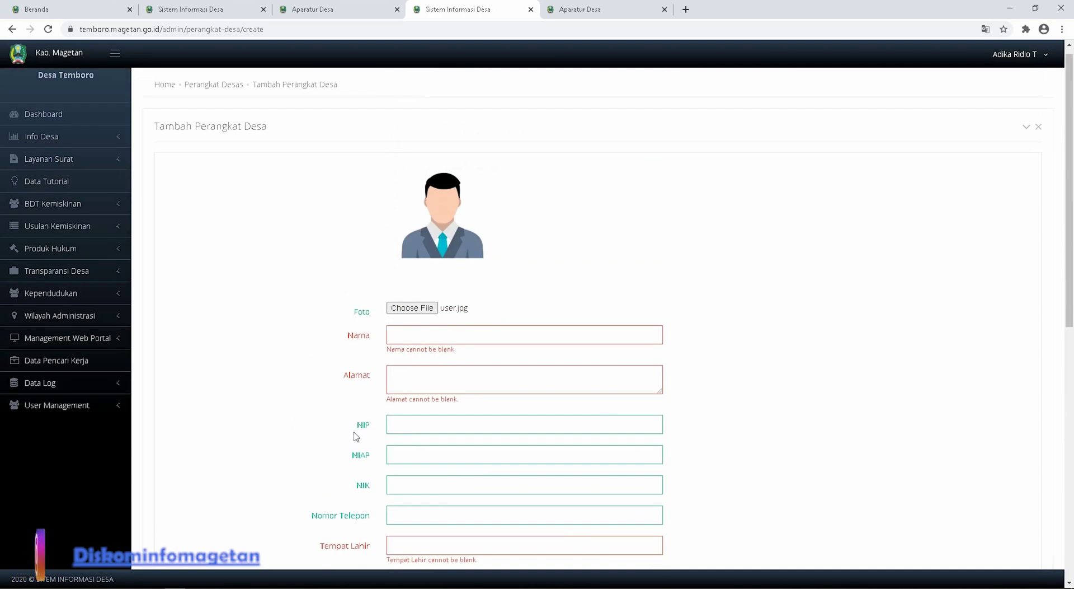
{"action": "scroll", "coordinate": [356, 424], "scroll_direction": "down", "scroll_amount": 1}
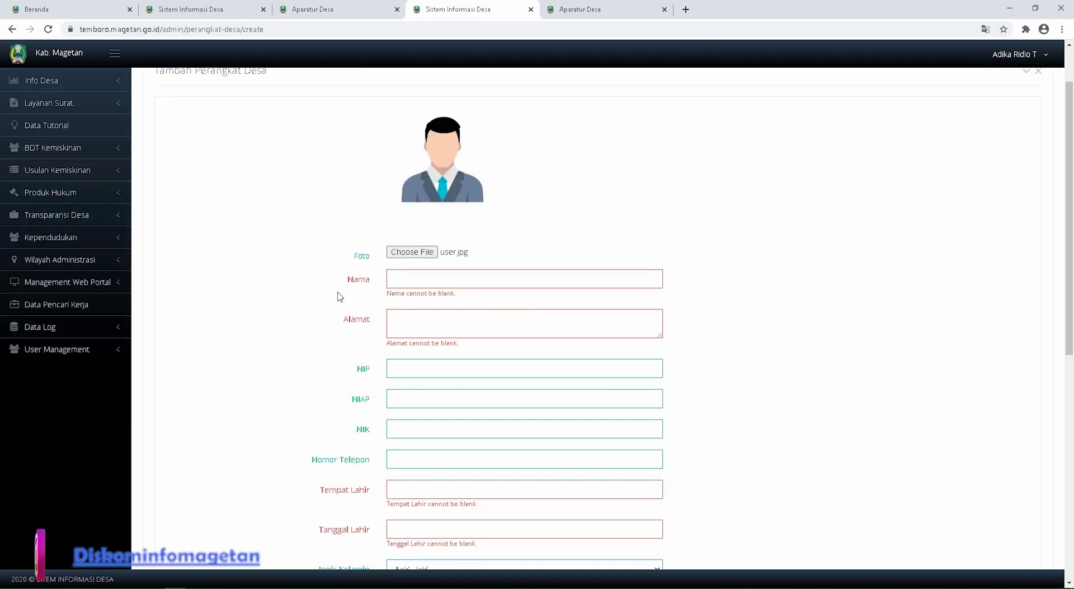
{"action": "left_click", "coordinate": [398, 369]}
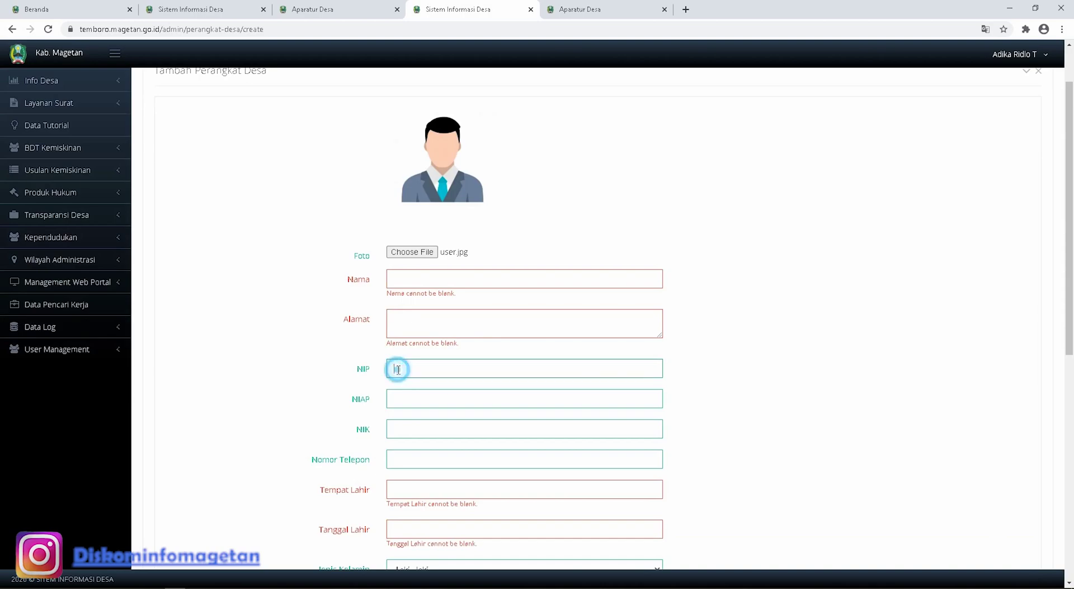
{"action": "left_click", "coordinate": [419, 394]}
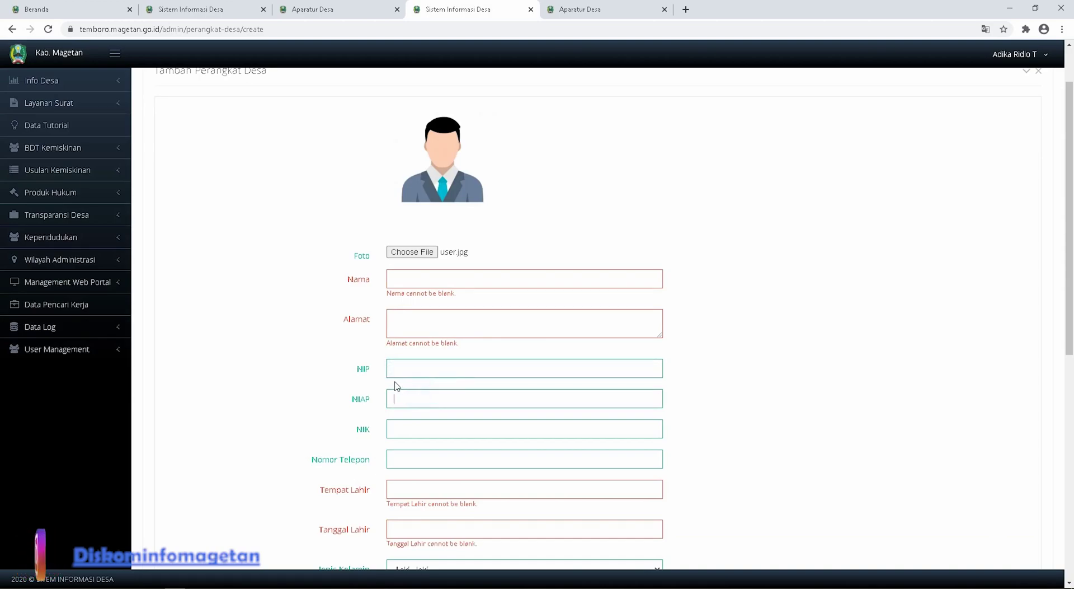
{"action": "left_click", "coordinate": [398, 370]}
{"action": "left_click", "coordinate": [403, 391]}
{"action": "scroll", "coordinate": [404, 387], "scroll_direction": "down", "scroll_amount": 1}
{"action": "left_click", "coordinate": [408, 368]}
Examine the marking of the Nama, Alamat, Tempat Lahir and Tanggal Lahir fields
{"action": "left_click_drag", "start_coordinate": [378, 263], "coordinate": [324, 267]}
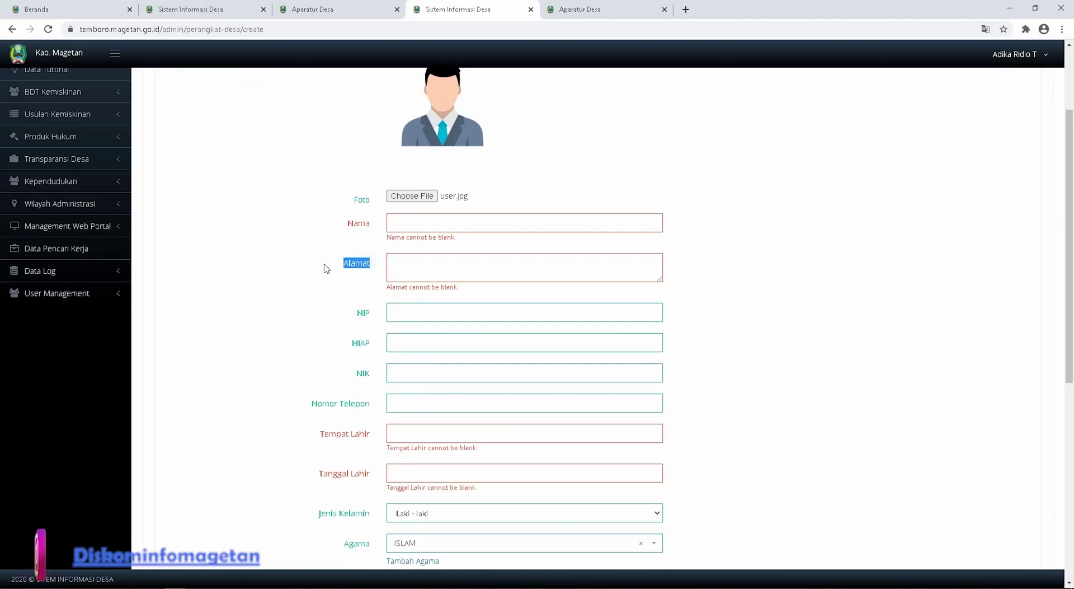
{"action": "left_click", "coordinate": [349, 246]}
{"action": "left_click", "coordinate": [408, 227]}
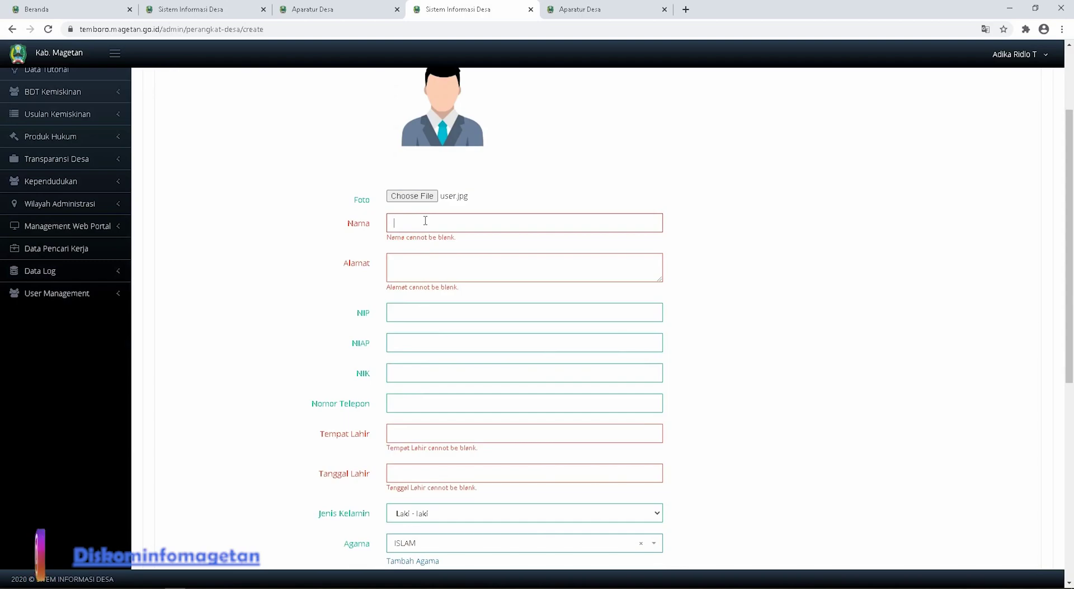
{"action": "left_click", "coordinate": [404, 261]}
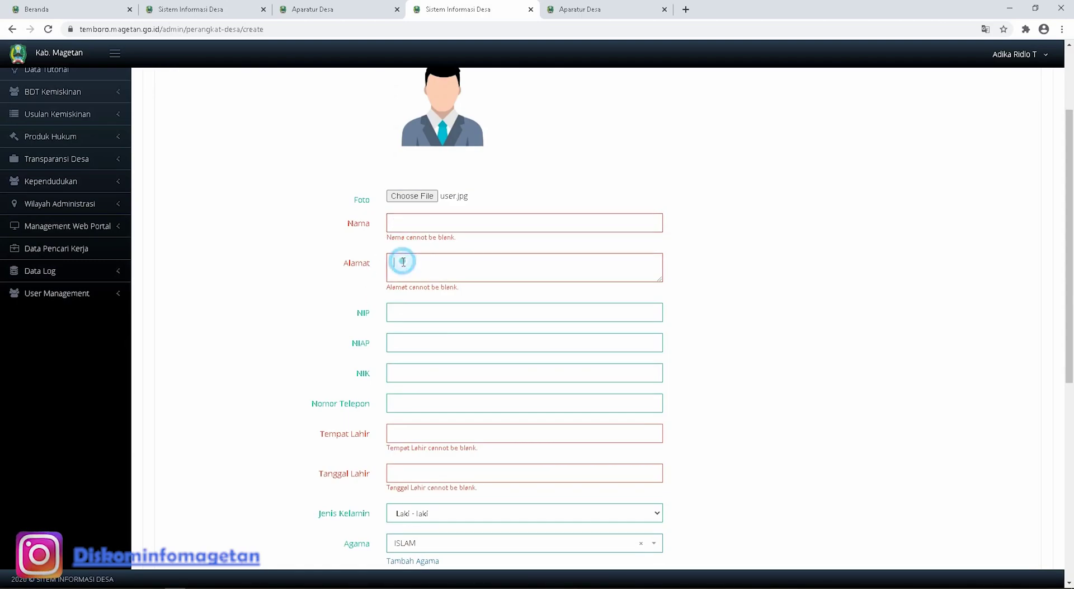
{"action": "scroll", "coordinate": [401, 311], "scroll_direction": "down", "scroll_amount": 2}
{"action": "left_click", "coordinate": [407, 317]}
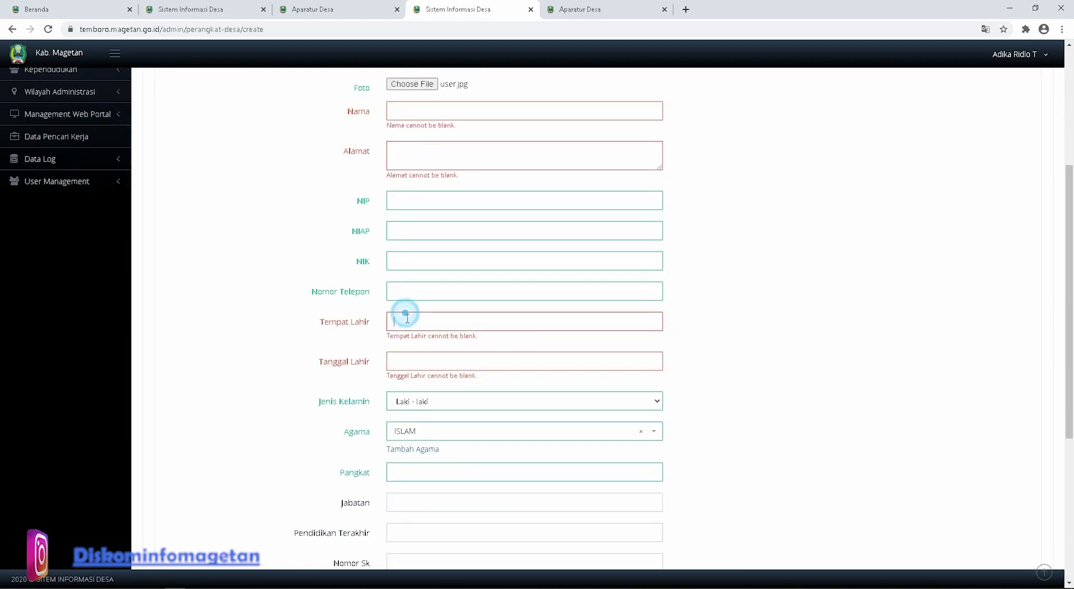
{"action": "left_click", "coordinate": [411, 368]}
{"action": "left_click", "coordinate": [710, 385]}
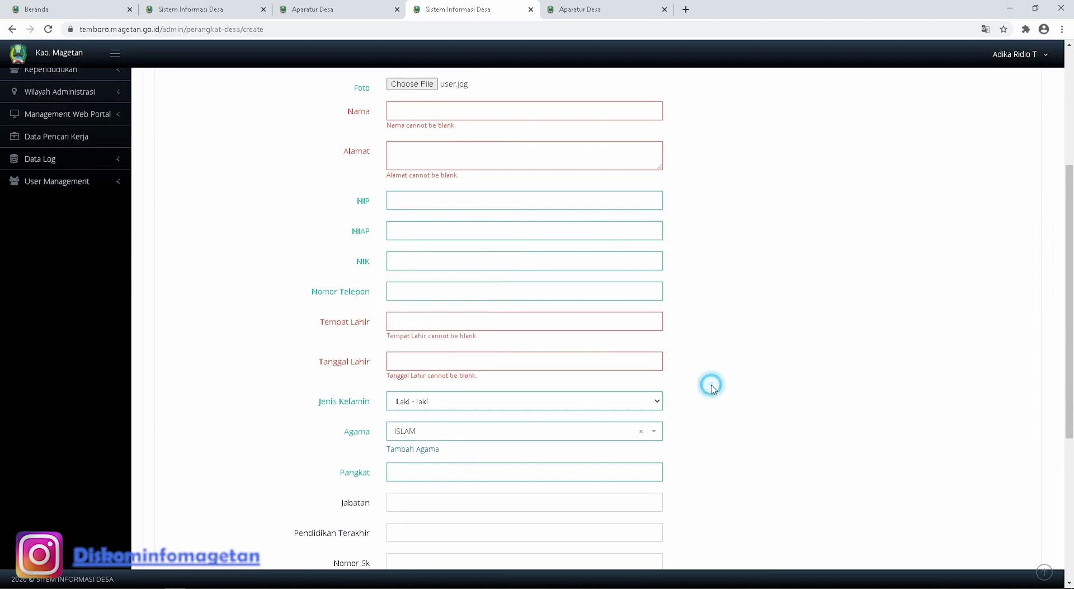
{"action": "scroll", "coordinate": [711, 385], "scroll_direction": "up", "scroll_amount": 3}
Enter nama 1 in the Nama field and fill in the official's address under Alamat
{"action": "left_click_drag", "start_coordinate": [374, 284], "coordinate": [335, 288]}
{"action": "left_click", "coordinate": [336, 288]}
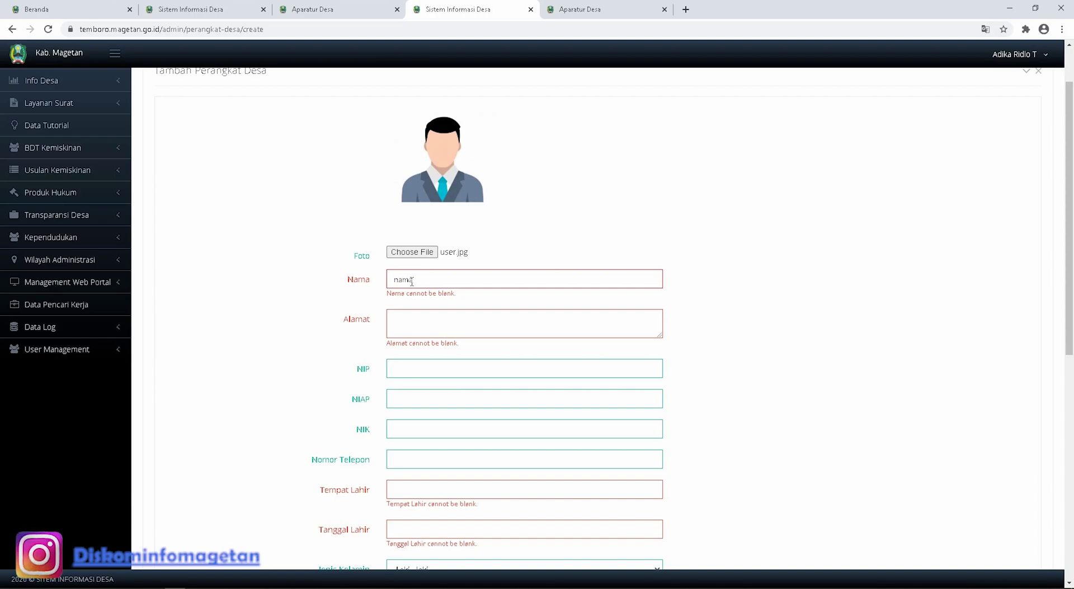
{"action": "left_click", "coordinate": [459, 327]}
{"action": "left_click", "coordinate": [439, 285]}
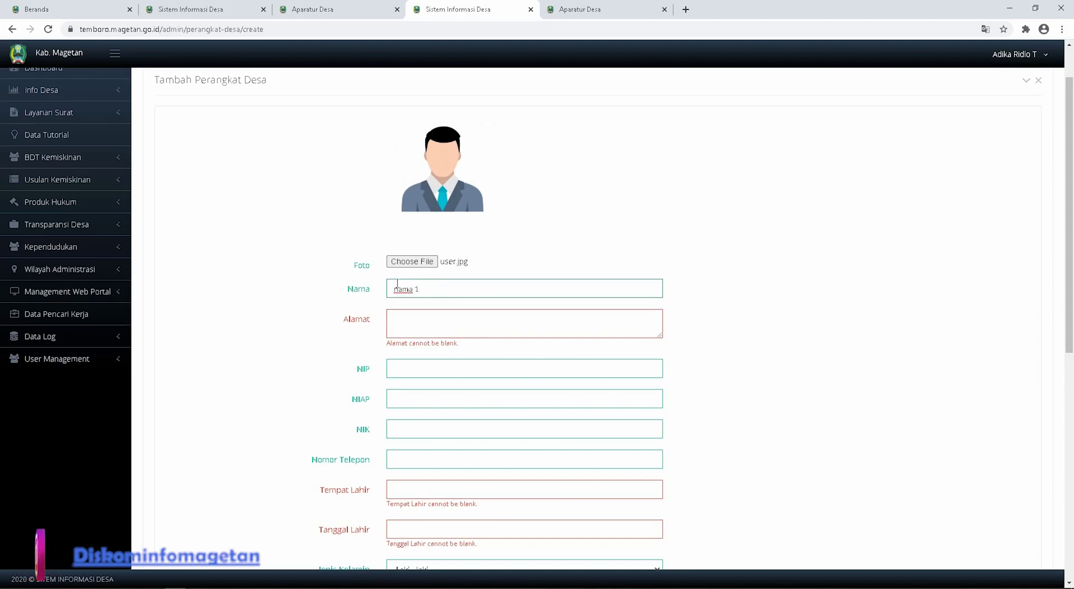
{"action": "left_click_drag", "start_coordinate": [374, 295], "coordinate": [342, 291]}
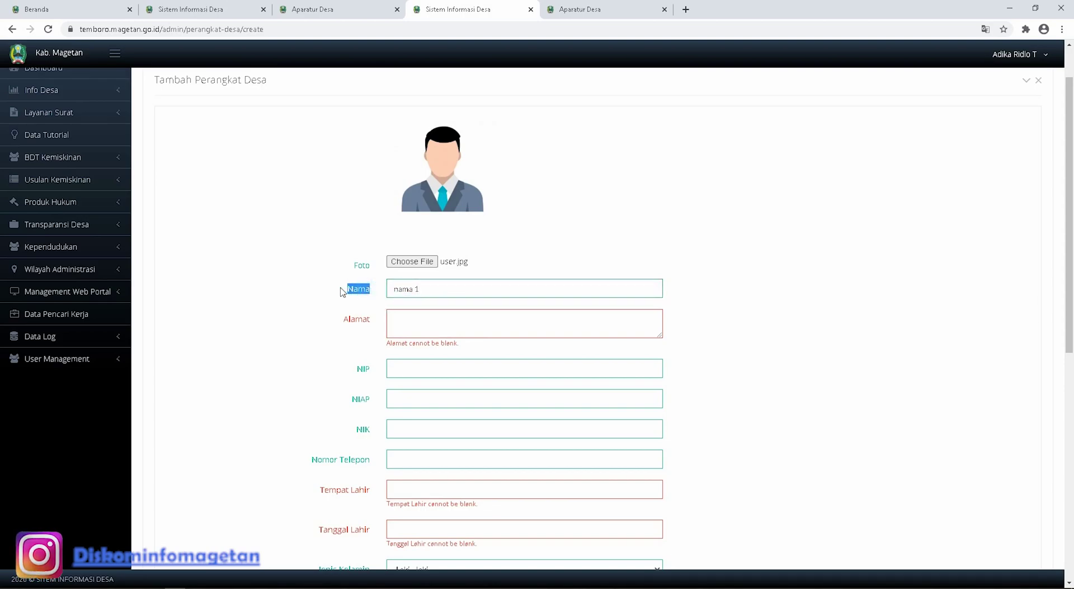
{"action": "left_click", "coordinate": [356, 318]}
Leave NIP, NIAP, NIK and Nomor Telepon empty and set Tempat Lahir to magetan
{"action": "left_click", "coordinate": [423, 374]}
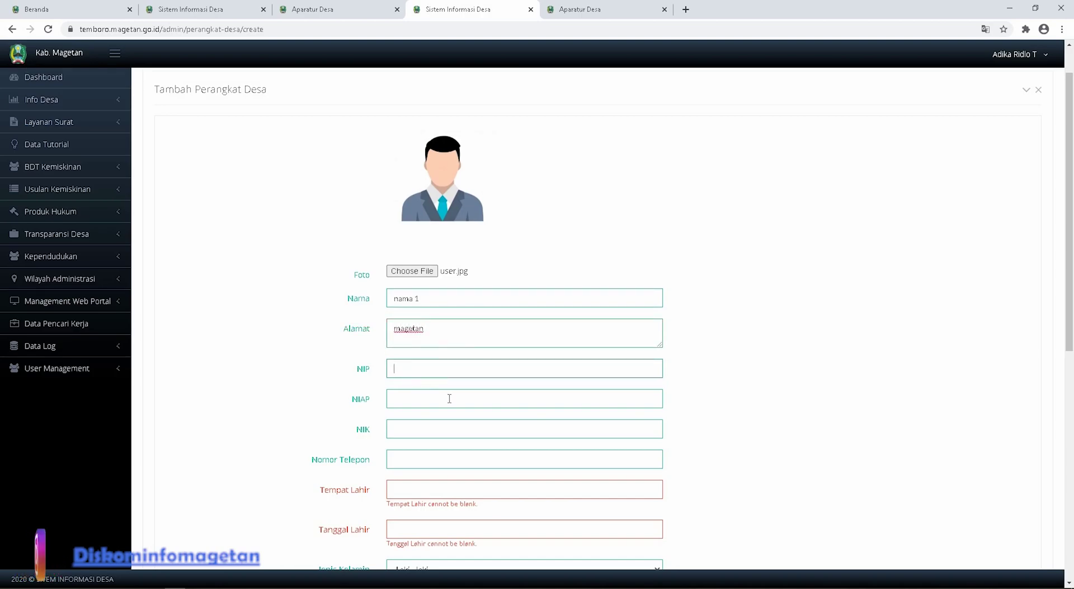
{"action": "scroll", "coordinate": [449, 398], "scroll_direction": "down", "scroll_amount": 1}
{"action": "left_click", "coordinate": [389, 339]}
{"action": "left_click", "coordinate": [405, 373]}
{"action": "left_click", "coordinate": [406, 398]}
{"action": "left_click", "coordinate": [410, 441]}
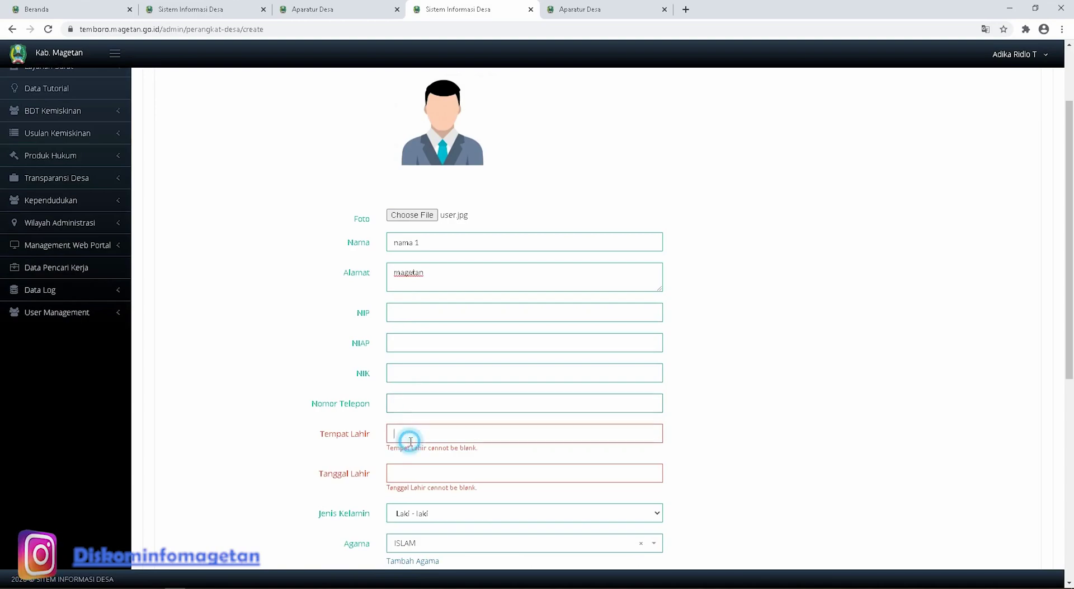
{"action": "scroll", "coordinate": [544, 398], "scroll_direction": "down", "scroll_amount": 3}
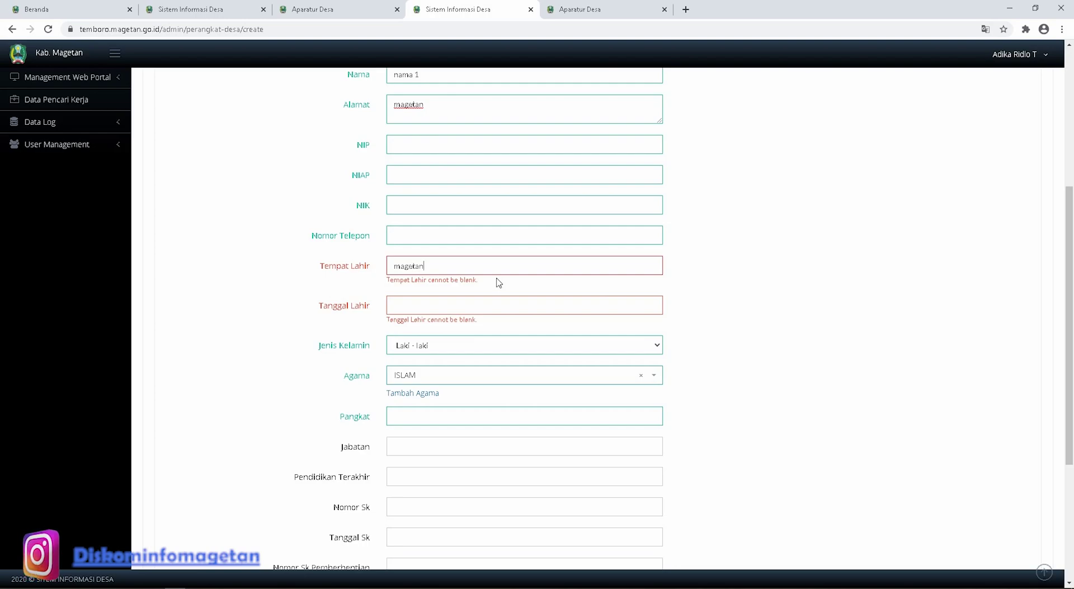
Choose the official's date of birth in the Tanggal Lahir calendar
{"action": "left_click", "coordinate": [473, 305]}
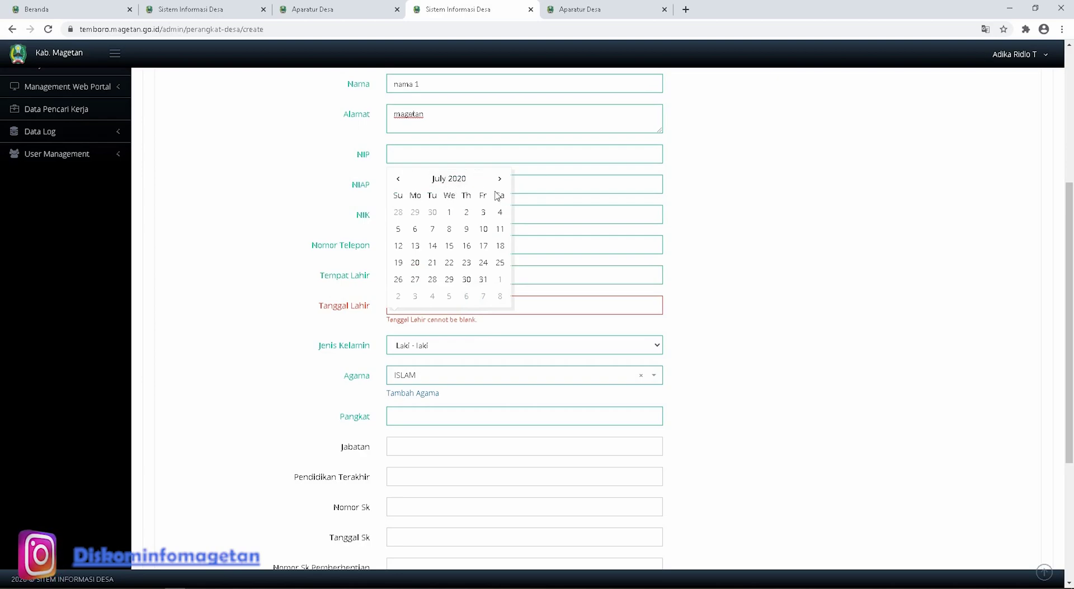
{"action": "left_click", "coordinate": [451, 179]}
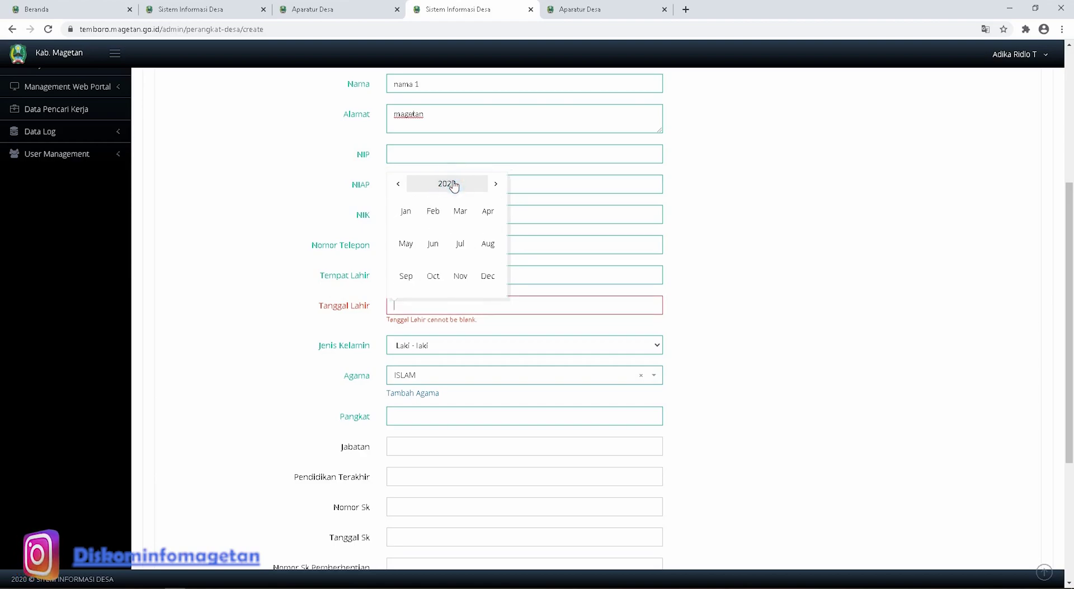
{"action": "left_click", "coordinate": [451, 185]}
{"action": "left_click", "coordinate": [399, 185]}
{"action": "left_click", "coordinate": [399, 185]}
{"action": "left_click", "coordinate": [399, 186]}
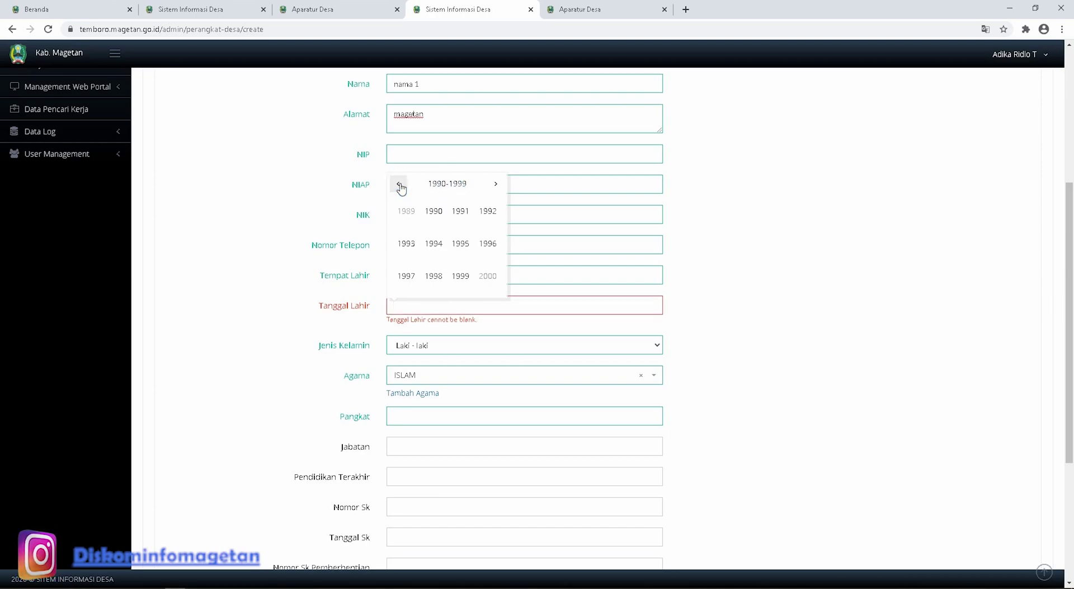
{"action": "left_click", "coordinate": [439, 276]}
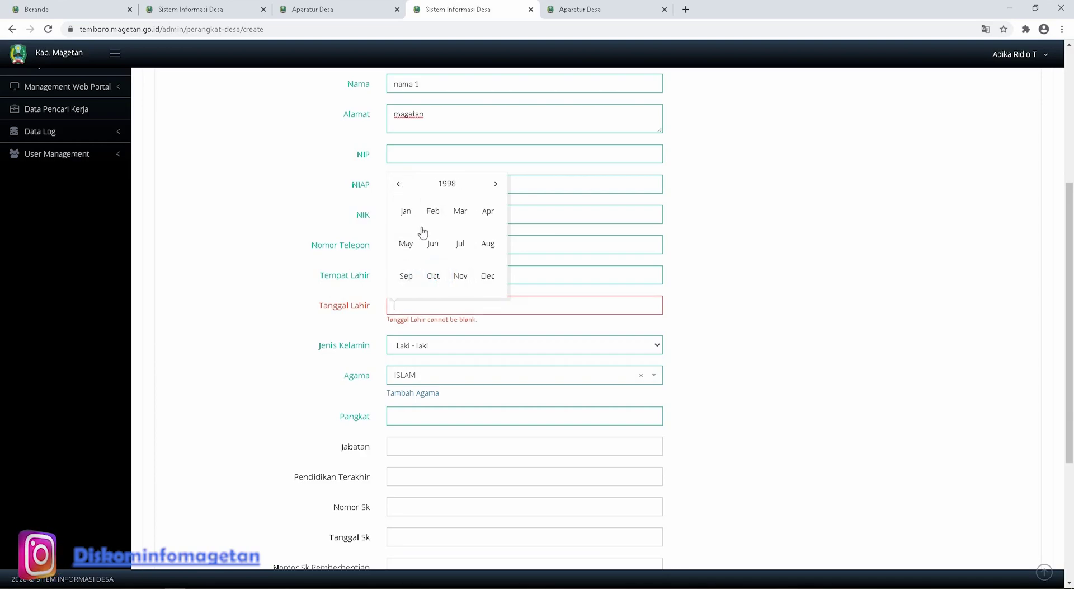
{"action": "left_click", "coordinate": [406, 277]}
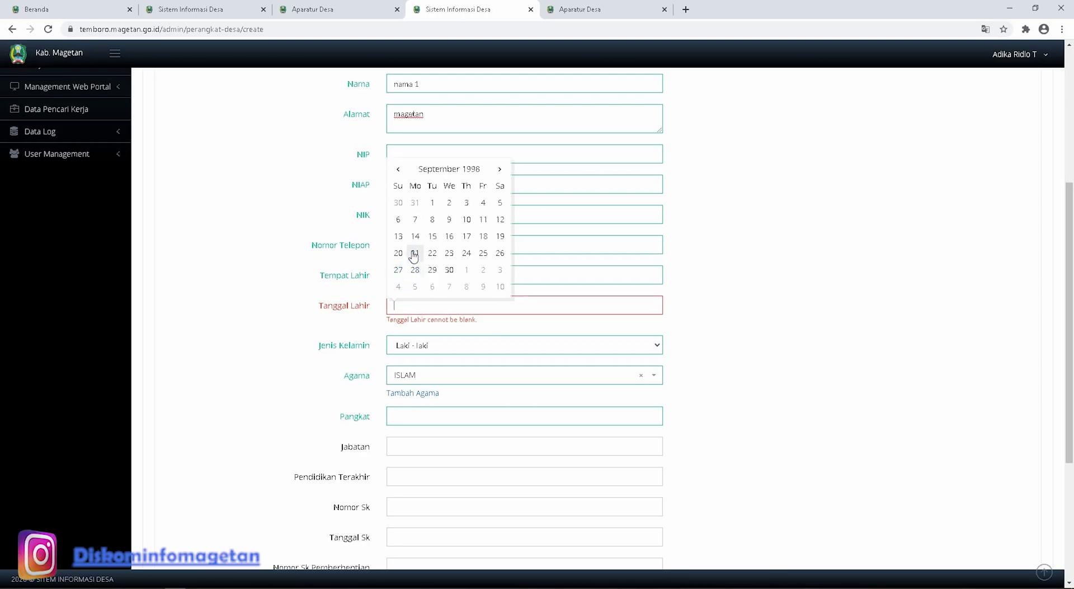
{"action": "left_click", "coordinate": [432, 219]}
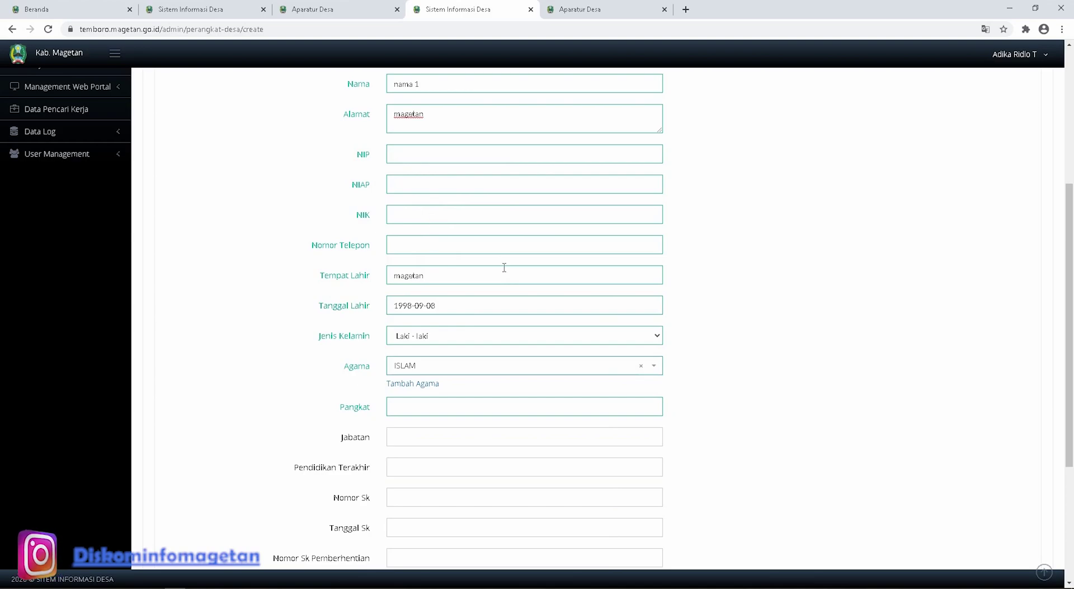
Leave Pangkat empty, set Jabatan to admin and enter S1 as Pendidikan Terakhir
{"action": "scroll", "coordinate": [504, 267], "scroll_direction": "down", "scroll_amount": 2}
{"action": "scroll", "coordinate": [505, 265], "scroll_direction": "down", "scroll_amount": 1}
{"action": "left_click", "coordinate": [447, 269]}
{"action": "left_click", "coordinate": [467, 297]}
{"action": "left_click", "coordinate": [470, 264]}
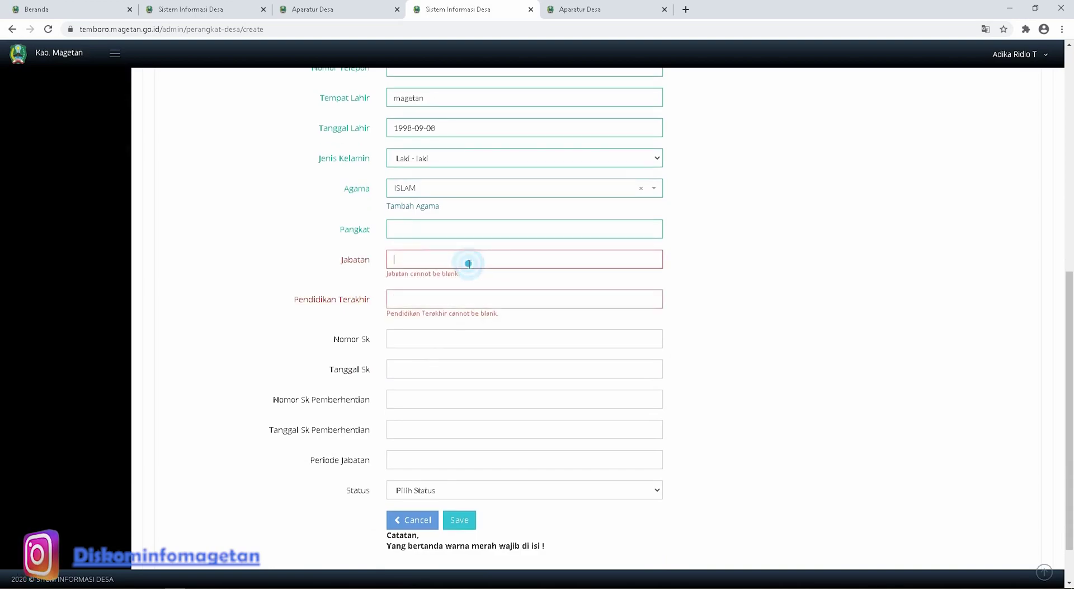
{"action": "scroll", "coordinate": [470, 263], "scroll_direction": "up", "scroll_amount": 1}
{"action": "scroll", "coordinate": [469, 269], "scroll_direction": "down", "scroll_amount": 2}
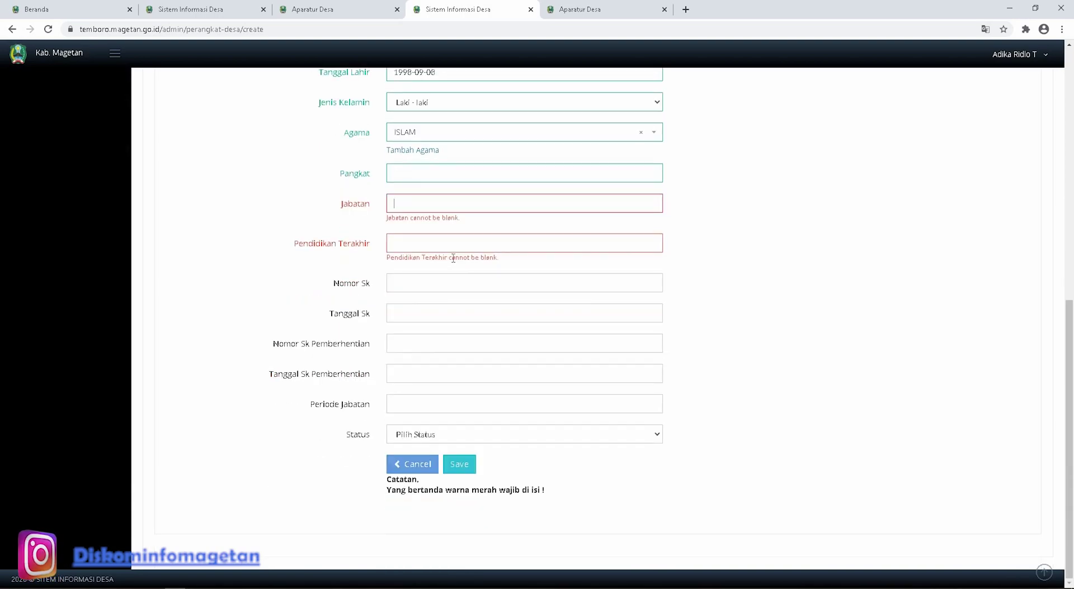
{"action": "left_click", "coordinate": [442, 244]}
{"action": "left_click", "coordinate": [435, 203]}
{"action": "key", "text": "BackSpace"}
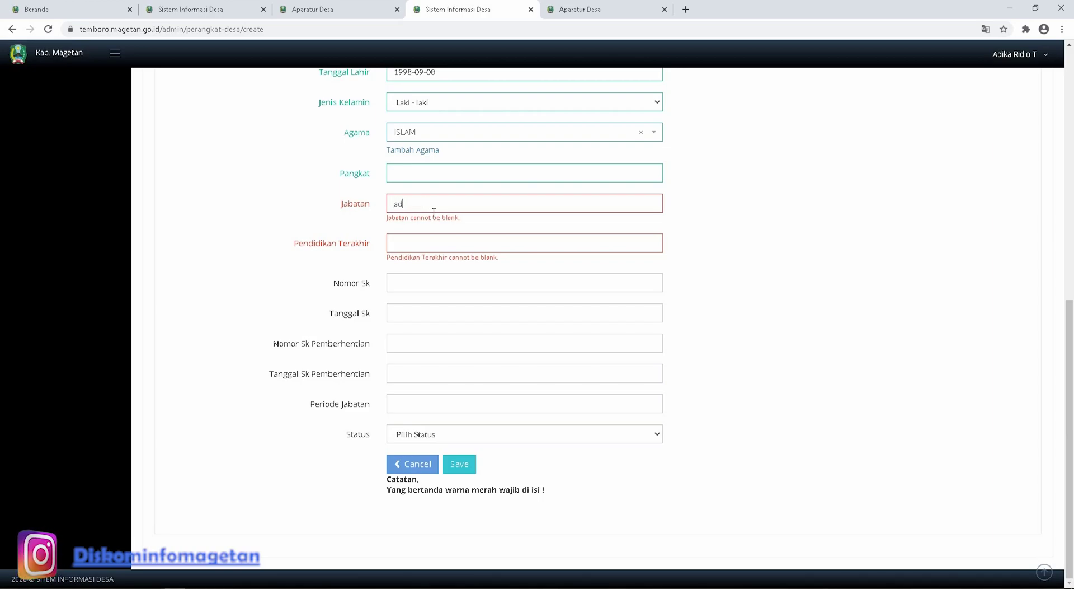
{"action": "left_click", "coordinate": [411, 240]}
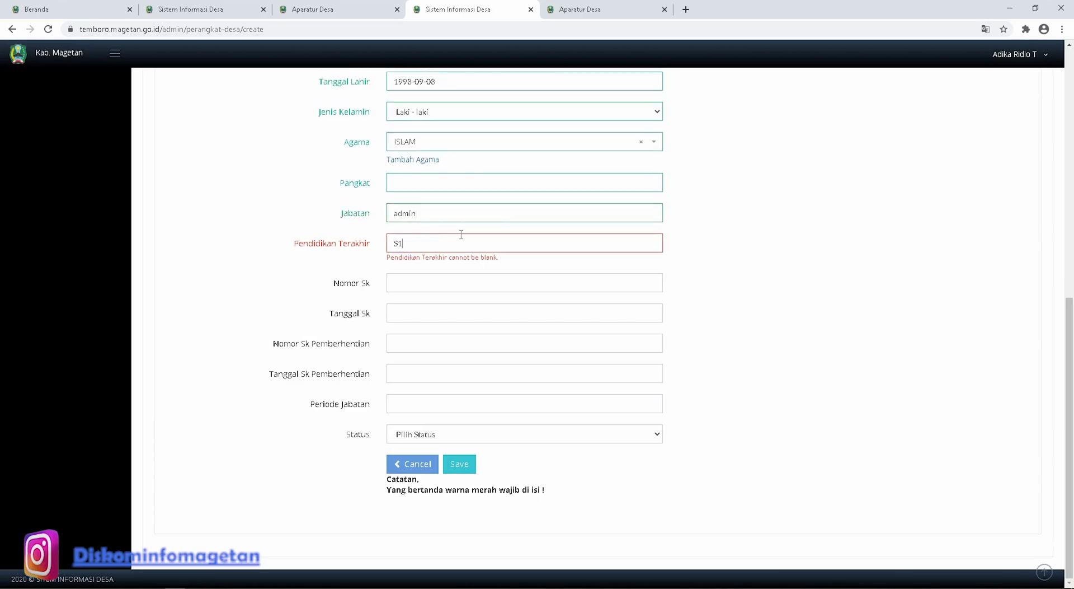
Check whether Nomor Sk, Tanggal Sk and Nomor Sk Pemberhentian are required, leaving all three empty
{"action": "left_click", "coordinate": [431, 277]}
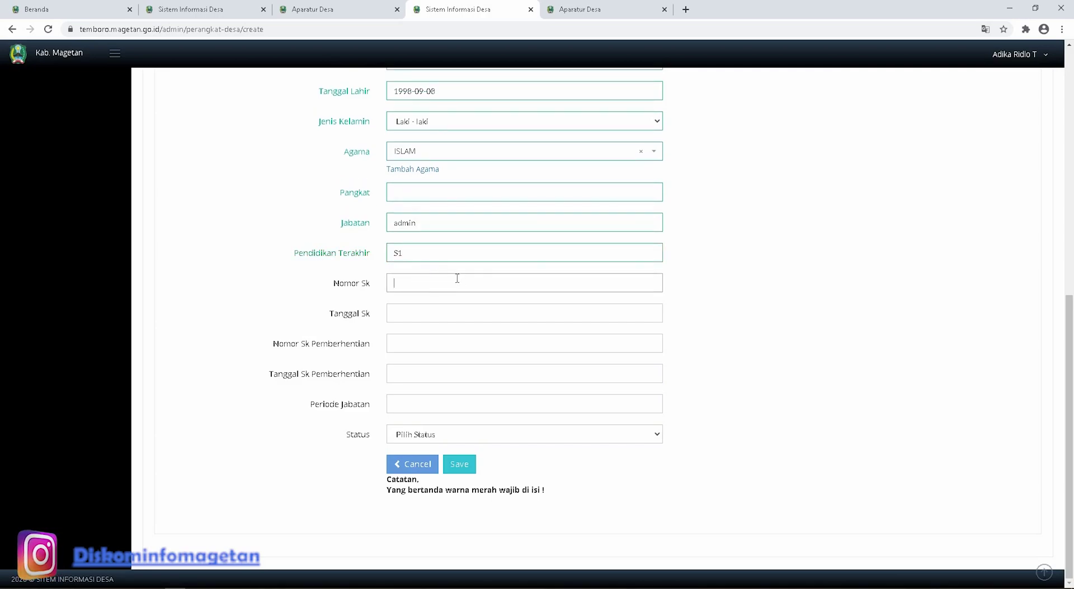
{"action": "left_click", "coordinate": [438, 317]}
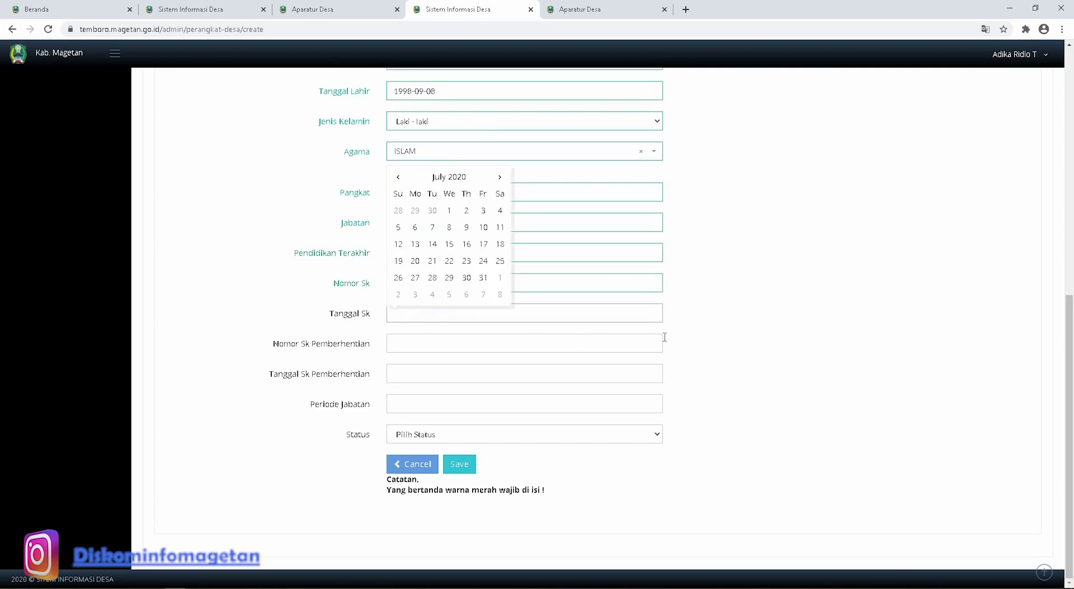
{"action": "left_click", "coordinate": [715, 325]}
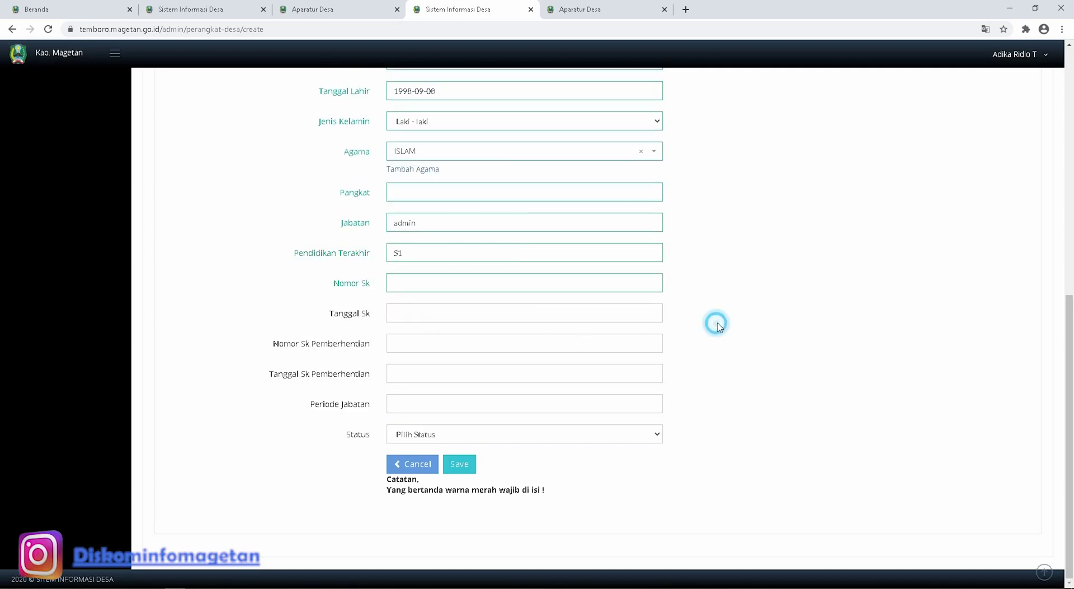
{"action": "left_click", "coordinate": [405, 344]}
{"action": "left_click", "coordinate": [739, 385]}
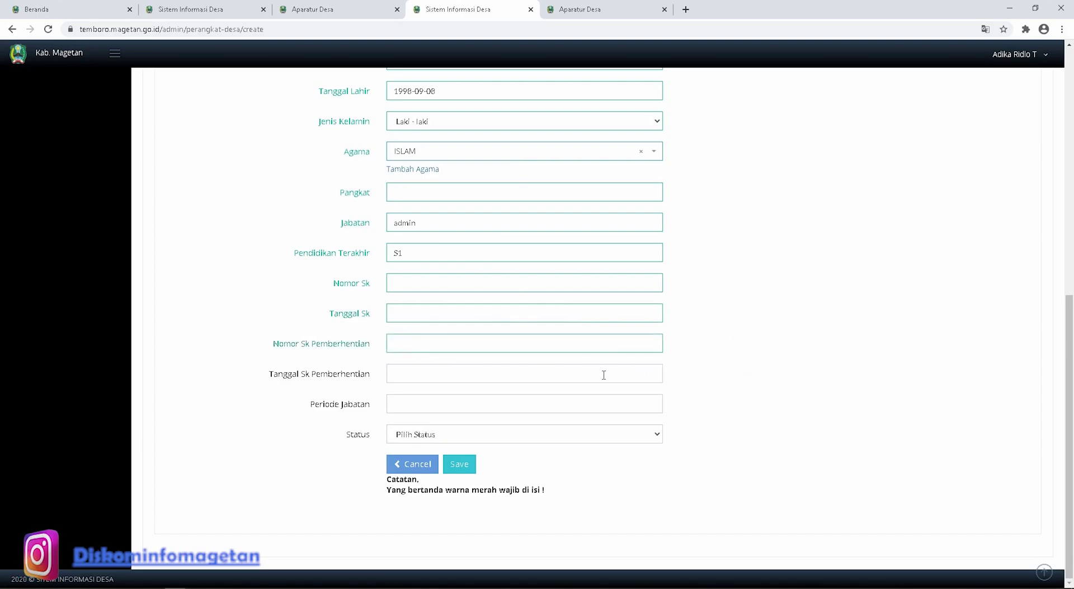
{"action": "left_click", "coordinate": [439, 371]}
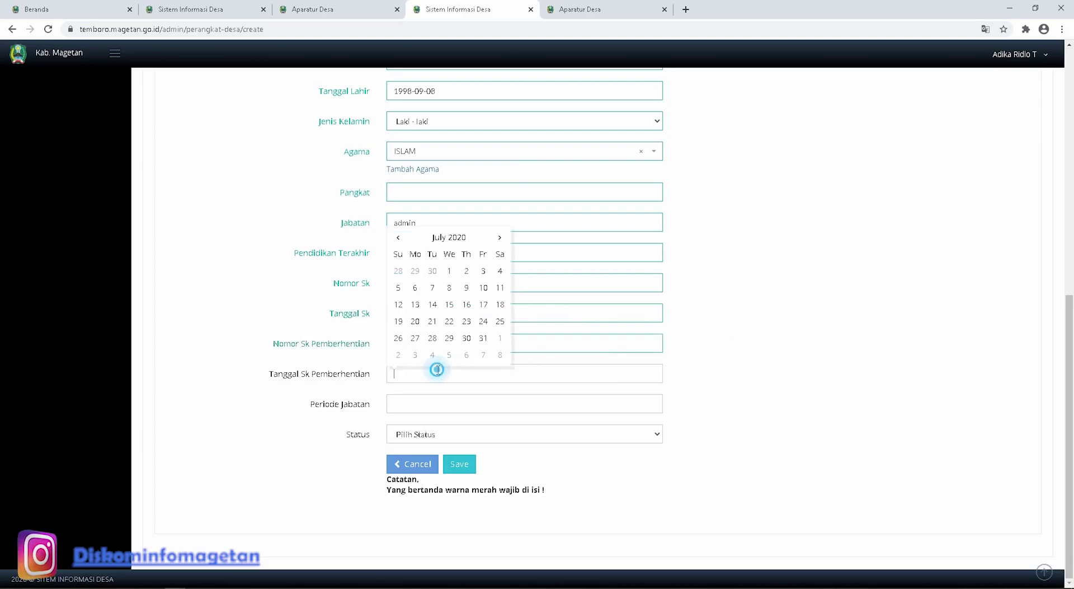
{"action": "left_click", "coordinate": [828, 400]}
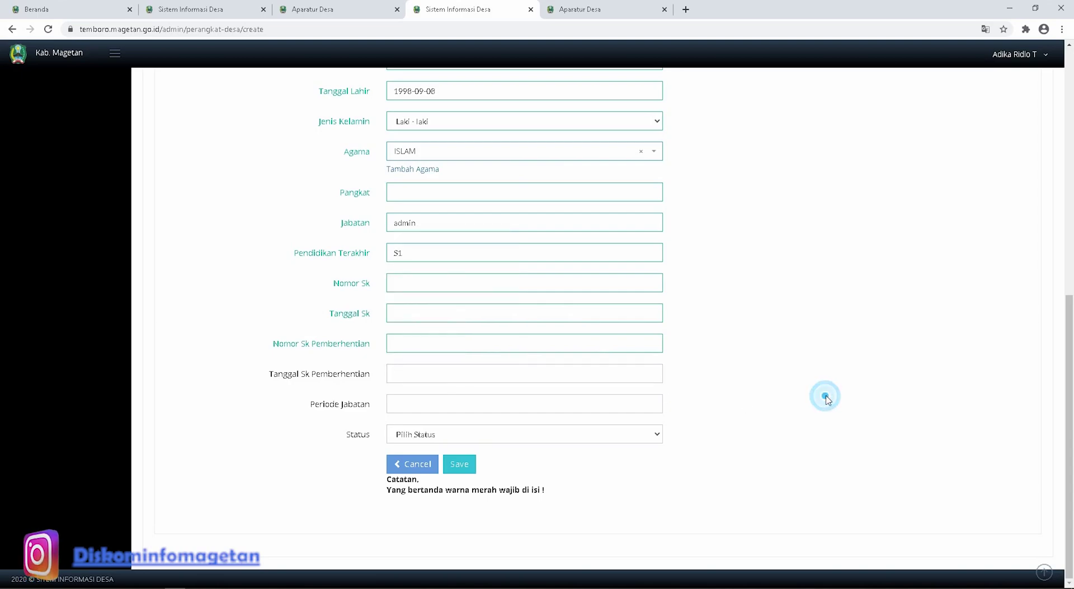
{"action": "left_click", "coordinate": [420, 375]}
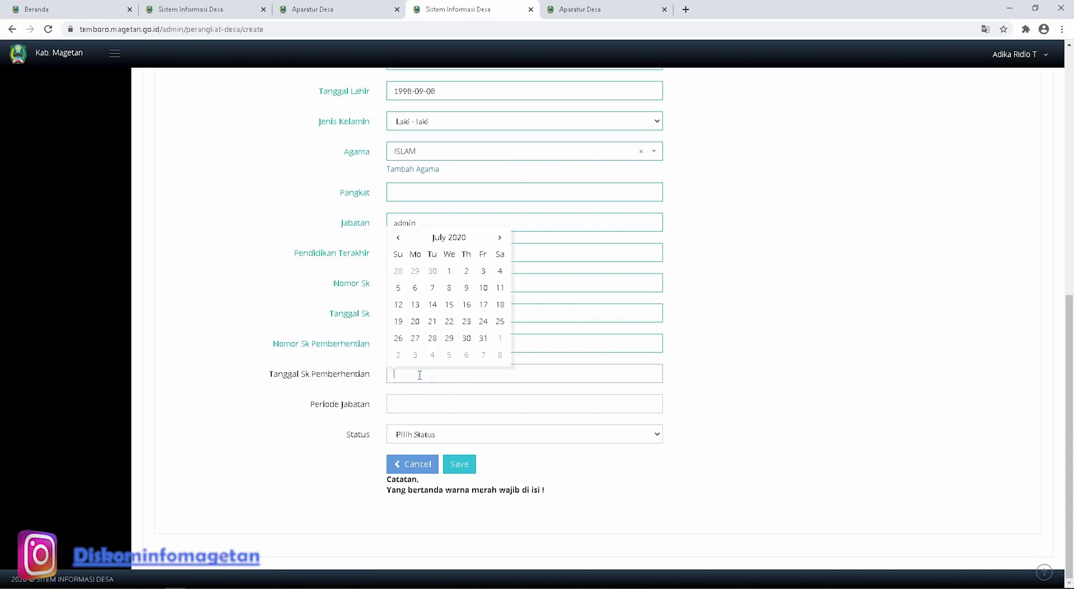
{"action": "left_click", "coordinate": [712, 414]}
{"action": "left_click", "coordinate": [480, 373]}
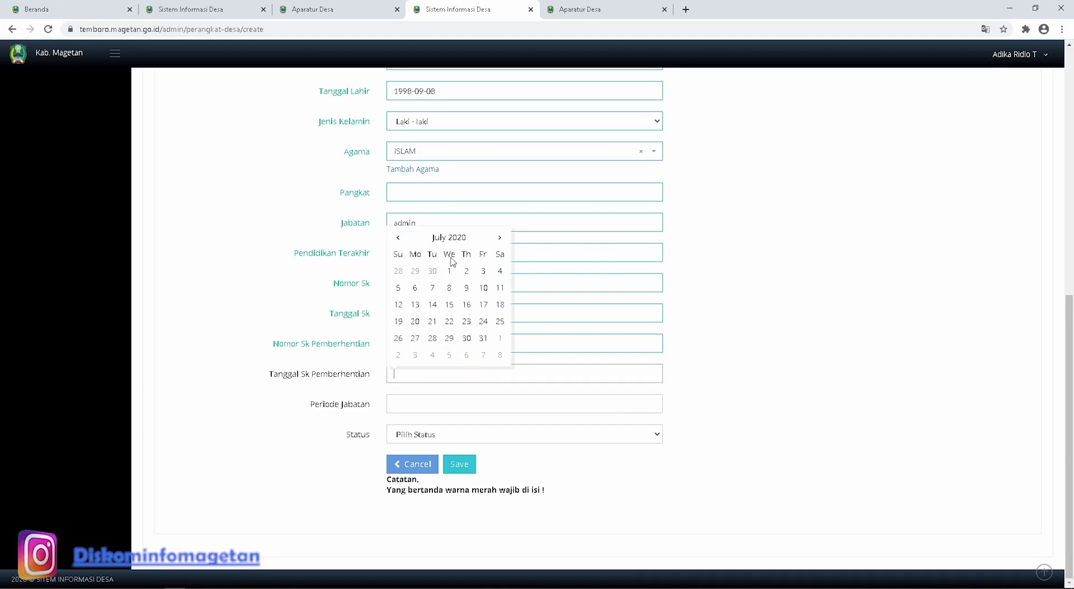
{"action": "left_click", "coordinate": [453, 240]}
{"action": "left_click", "coordinate": [445, 251]}
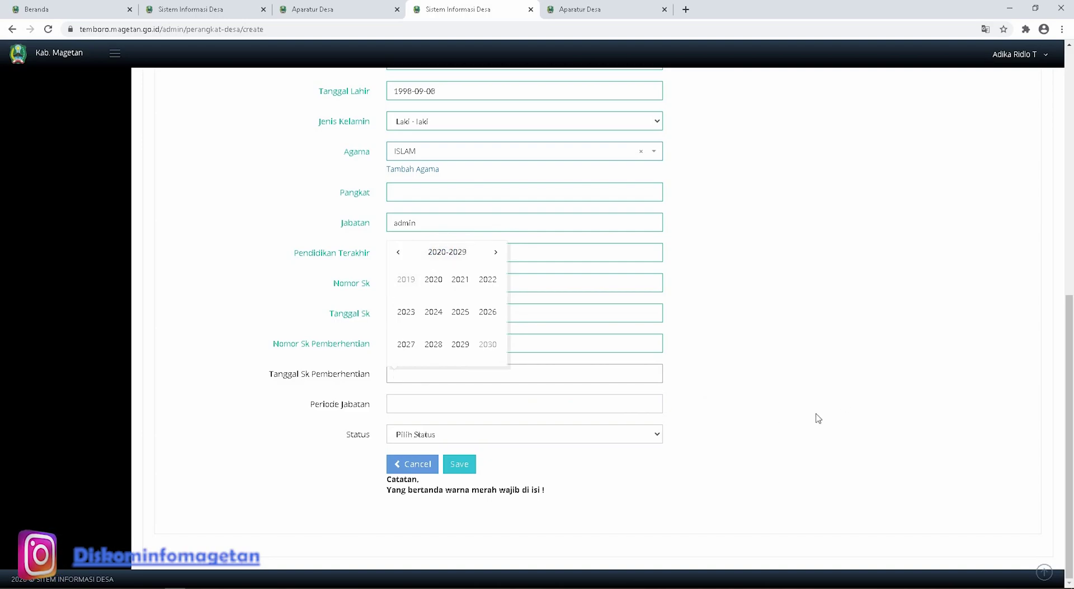
{"action": "left_click", "coordinate": [842, 397]}
Set Tanggal Sk Pemberhentian to 2020-09-15 in its calendar
{"action": "left_click", "coordinate": [555, 381]}
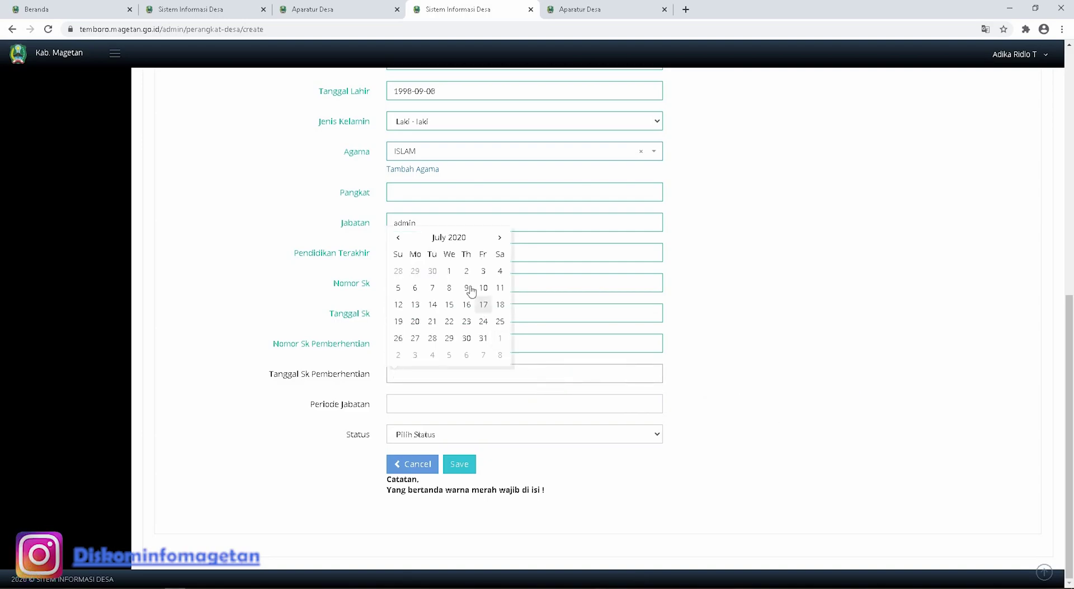
{"action": "left_click", "coordinate": [453, 239]}
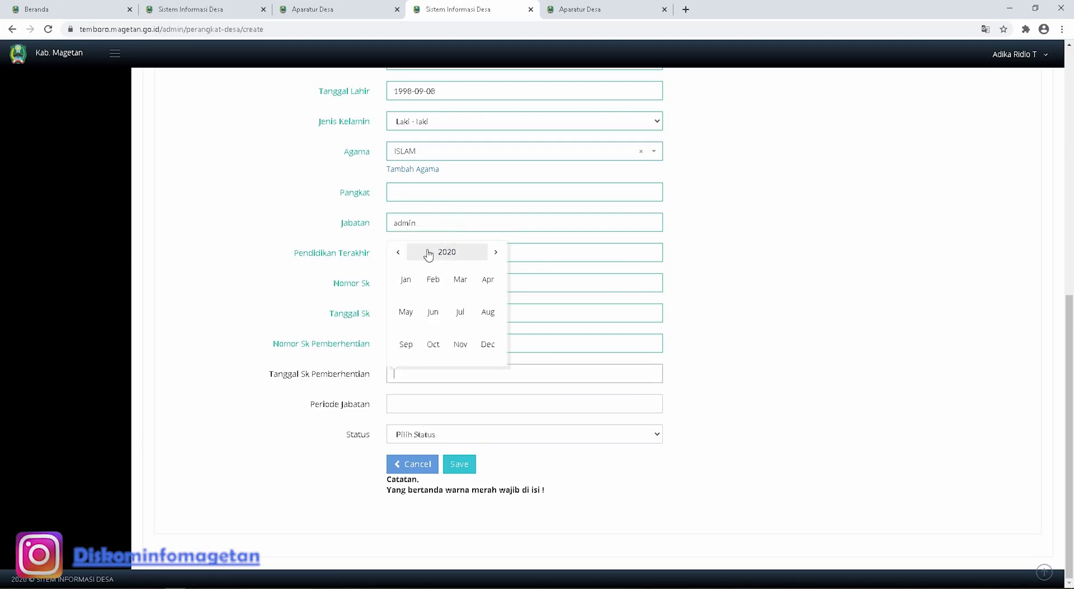
{"action": "left_click", "coordinate": [448, 253]}
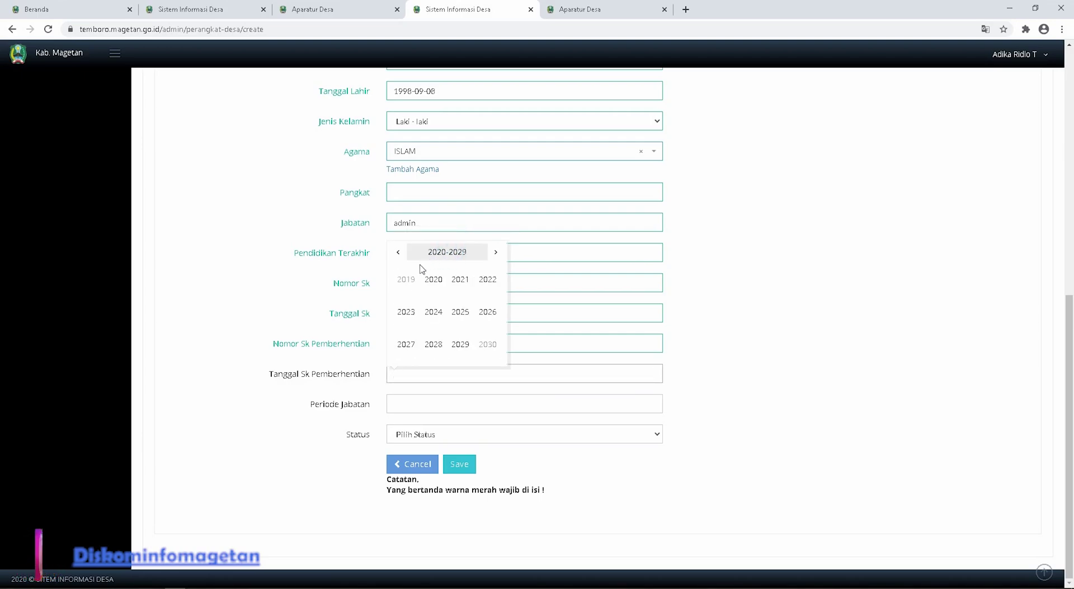
{"action": "left_click", "coordinate": [441, 287]}
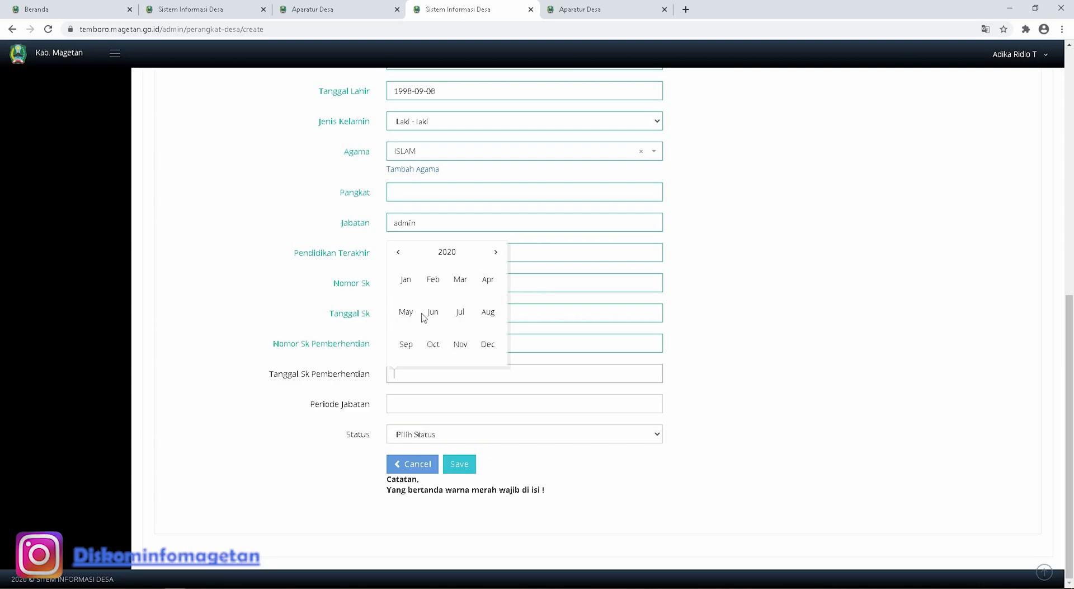
{"action": "left_click", "coordinate": [406, 344]}
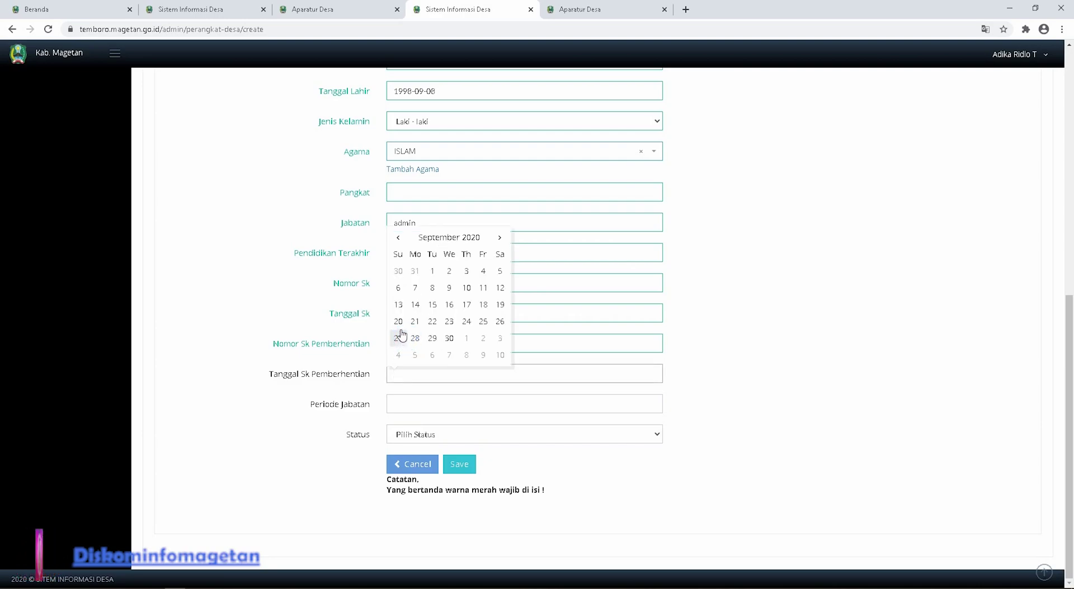
{"action": "left_click", "coordinate": [433, 304]}
{"action": "left_click", "coordinate": [719, 362]}
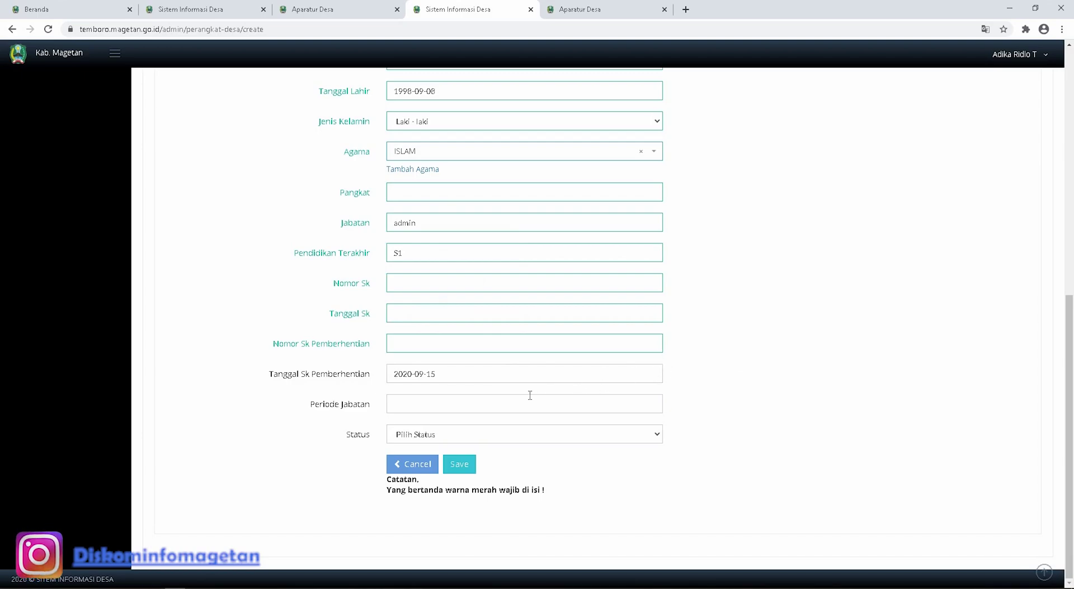
Leave Periode Jabatan empty, set Status to Aktife and review the completed form
{"action": "left_click", "coordinate": [482, 399]}
{"action": "left_click", "coordinate": [765, 403]}
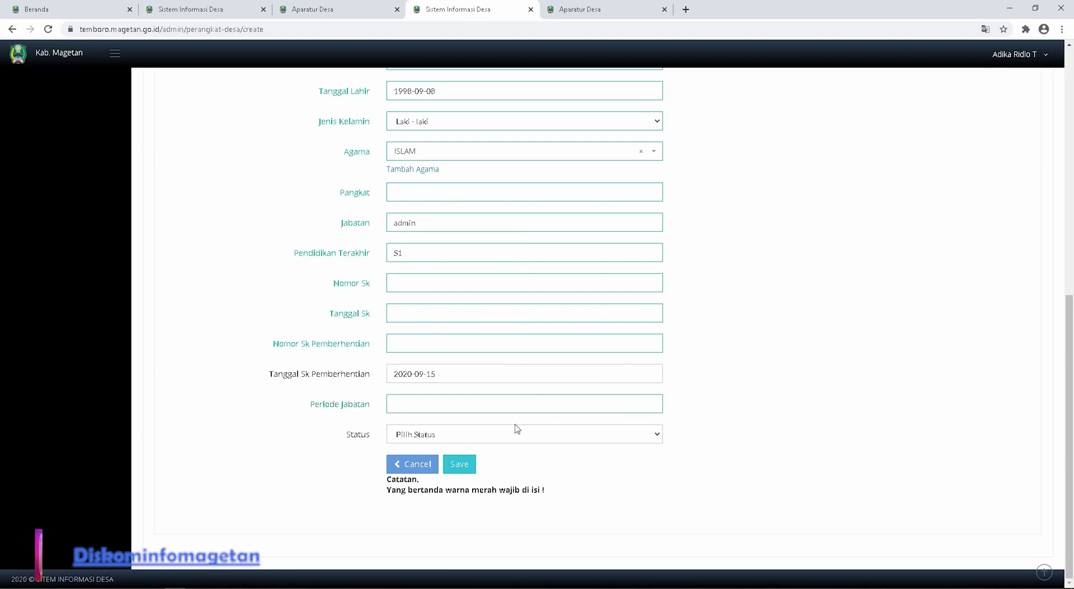
{"action": "left_click", "coordinate": [475, 434]}
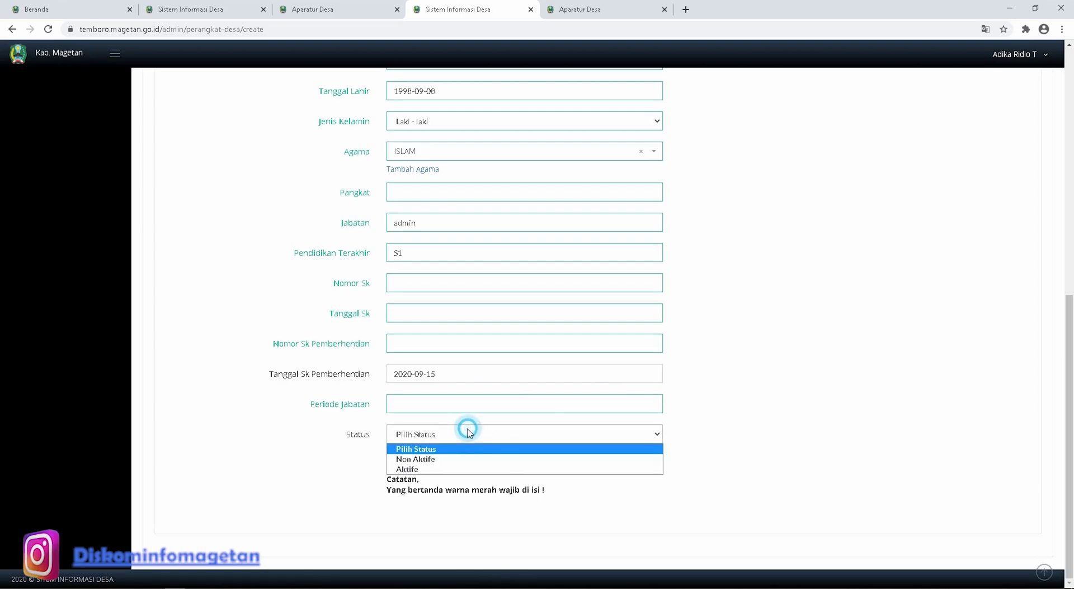
{"action": "left_click", "coordinate": [428, 469]}
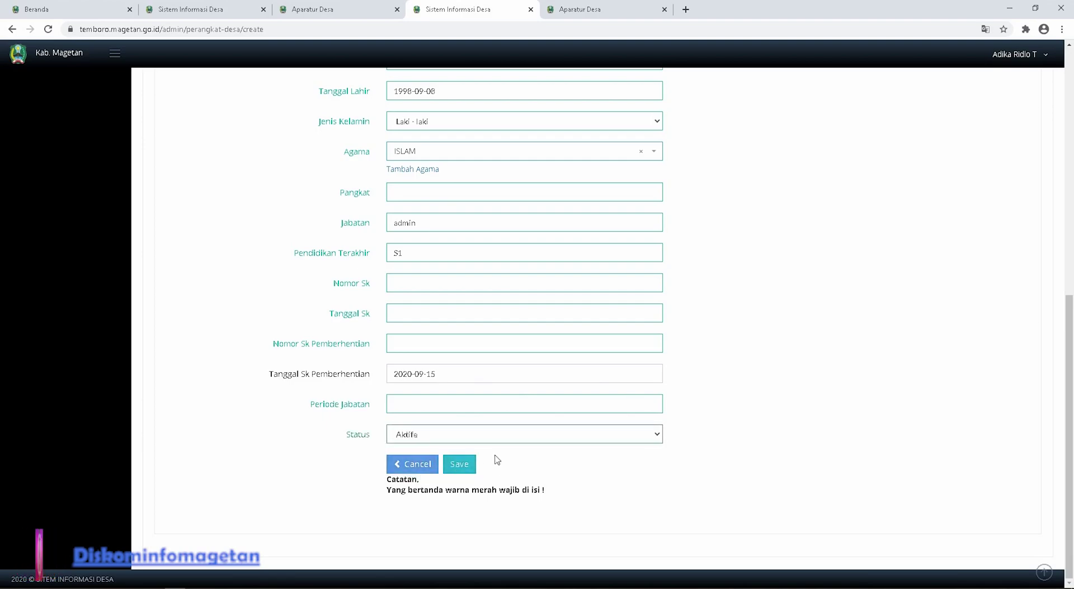
{"action": "scroll", "coordinate": [489, 443], "scroll_direction": "up", "scroll_amount": 9}
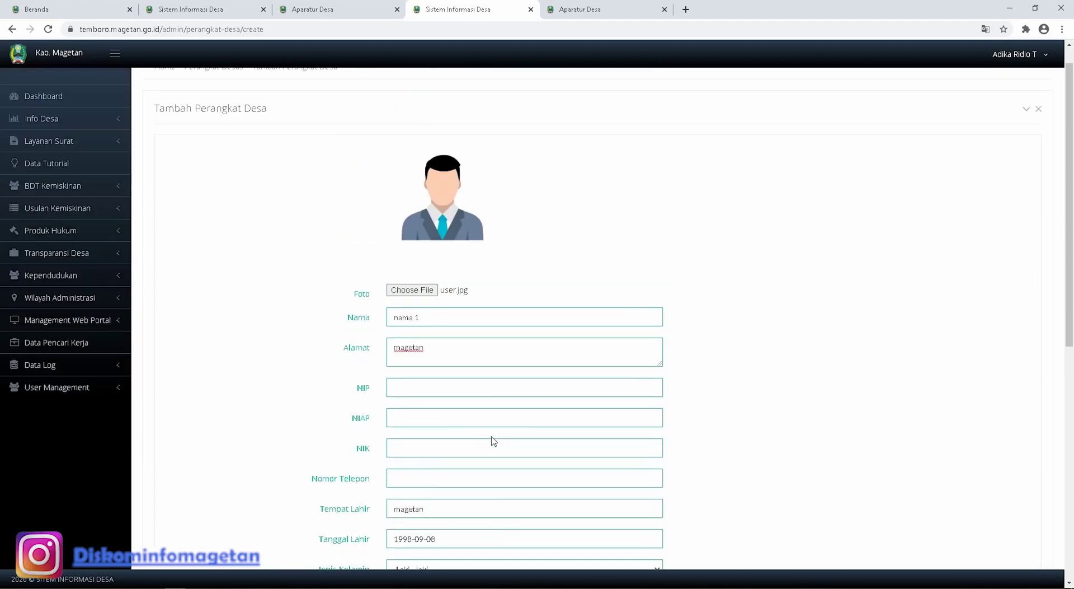
{"action": "scroll", "coordinate": [492, 442], "scroll_direction": "down", "scroll_amount": 3}
{"action": "scroll", "coordinate": [493, 442], "scroll_direction": "down", "scroll_amount": 5}
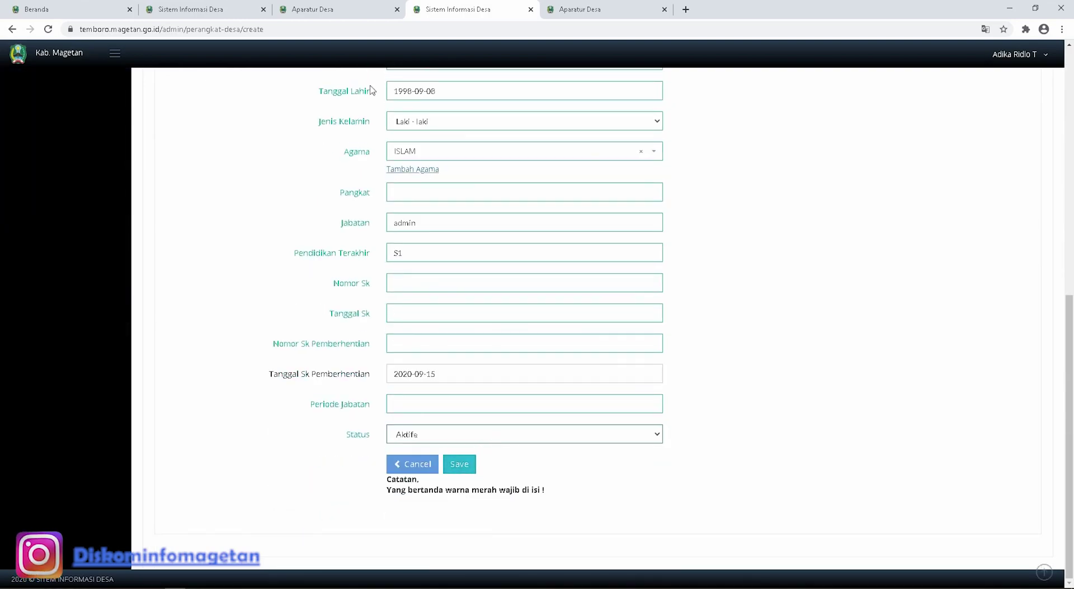
Compare Desa Temboro's Aparatur Desa page with the officials' cards on Desa Purwosari's page
{"action": "left_click", "coordinate": [327, 16]}
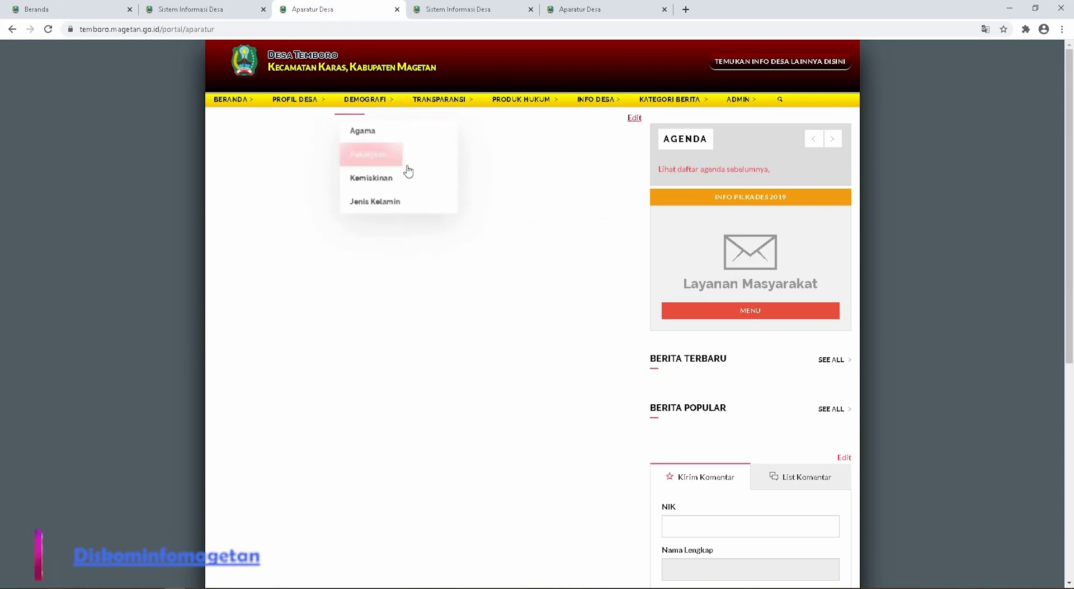
{"action": "left_click", "coordinate": [621, 10]}
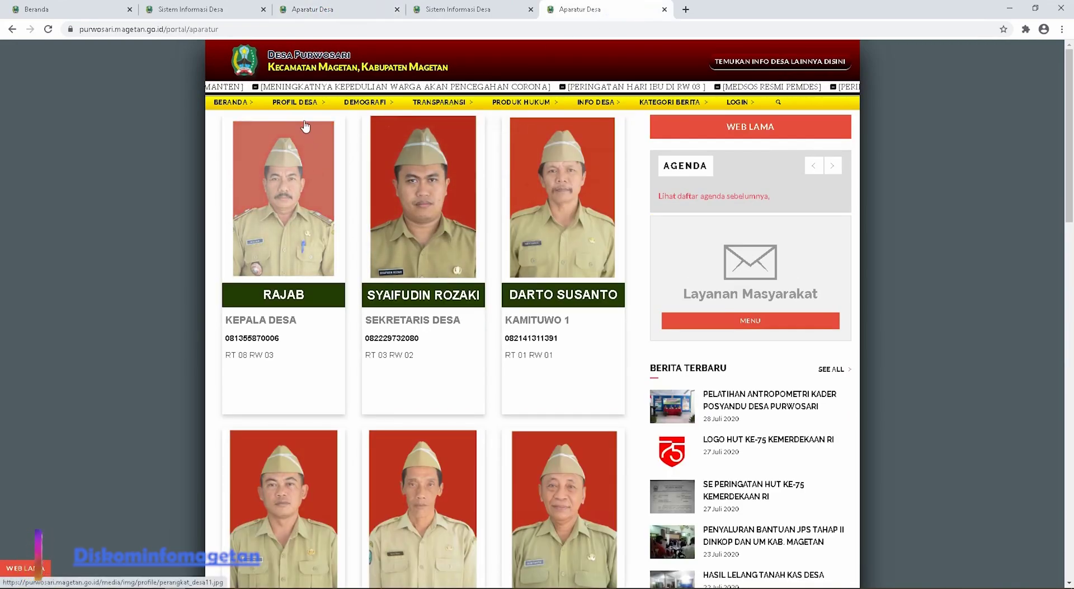
{"action": "mouse_move", "coordinate": [311, 106]}
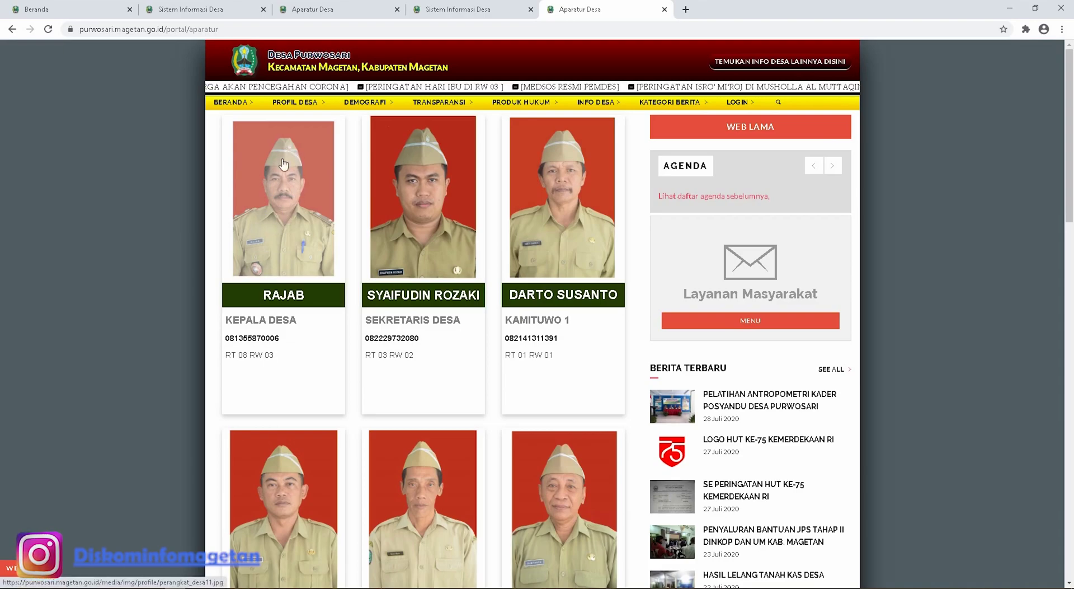
Open the Perangkat Desa administration from Desa Temboro's Aparatur page, start a new Tambah Perangkat Desa form and look through its fields
{"action": "left_click", "coordinate": [467, 9]}
{"action": "left_click", "coordinate": [367, 9]}
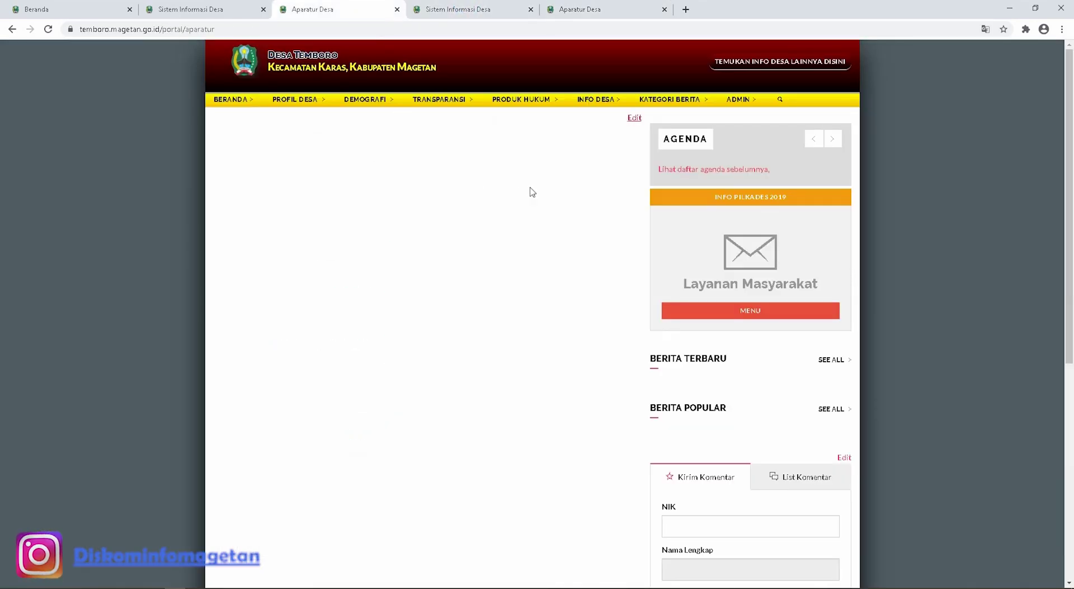
{"action": "left_click", "coordinate": [632, 121]}
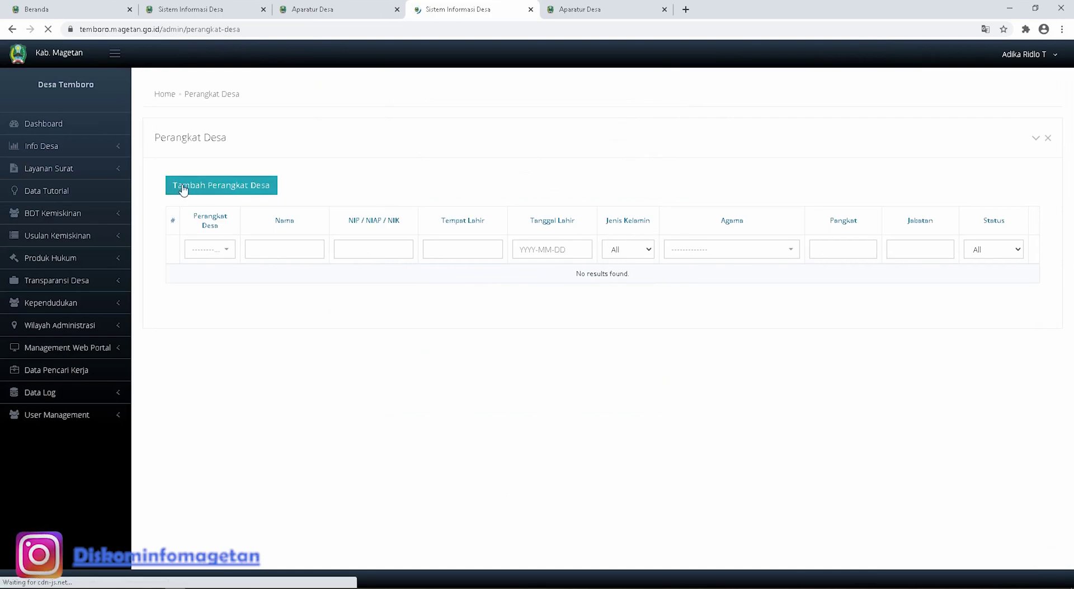
{"action": "left_click", "coordinate": [224, 190]}
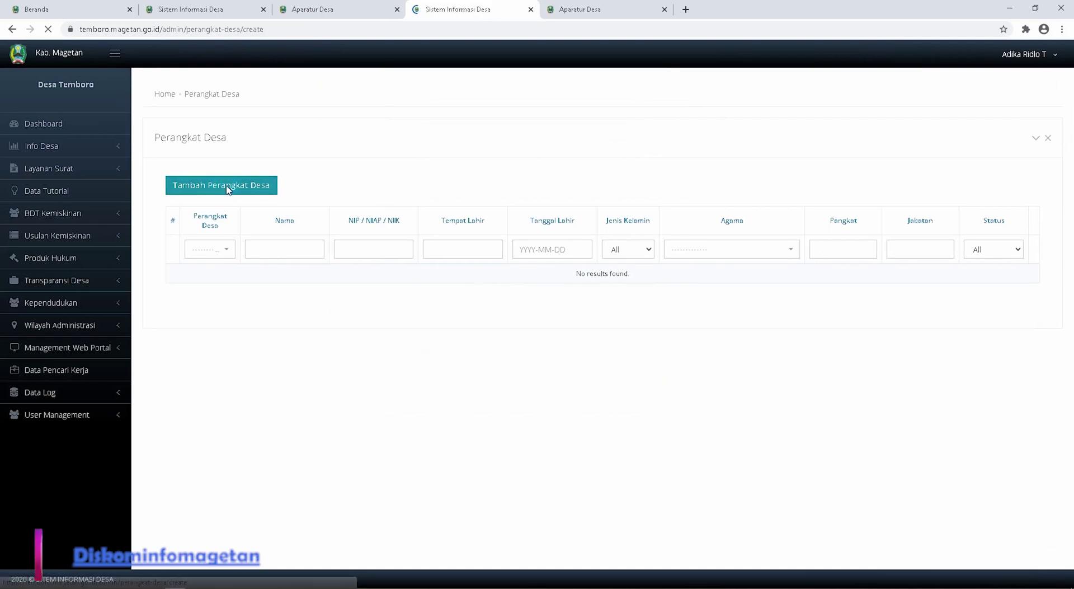
{"action": "scroll", "coordinate": [426, 196], "scroll_direction": "down", "scroll_amount": 3}
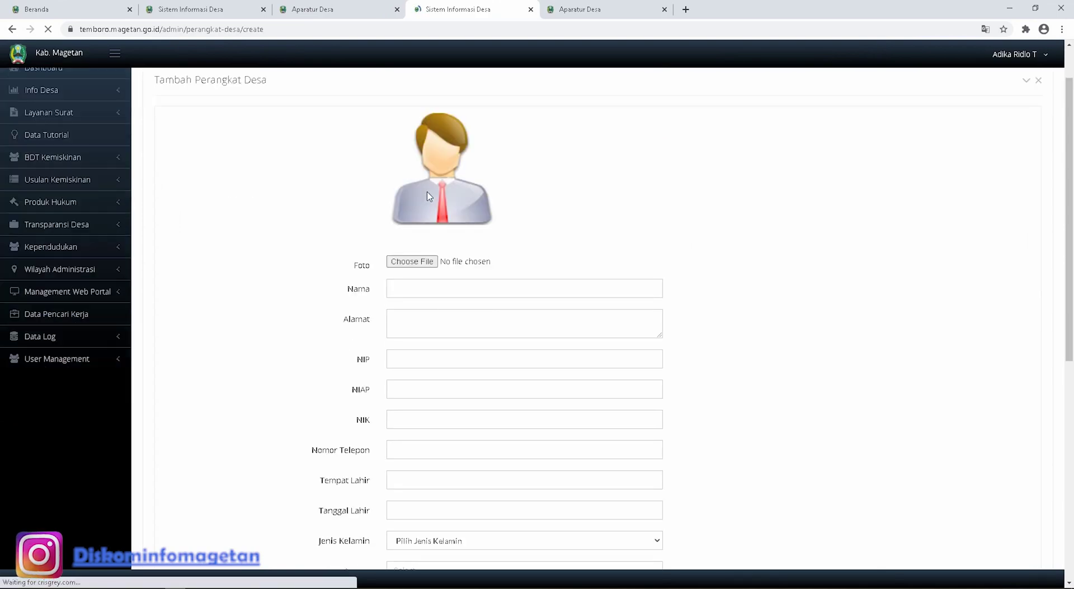
{"action": "scroll", "coordinate": [429, 196], "scroll_direction": "down", "scroll_amount": 5}
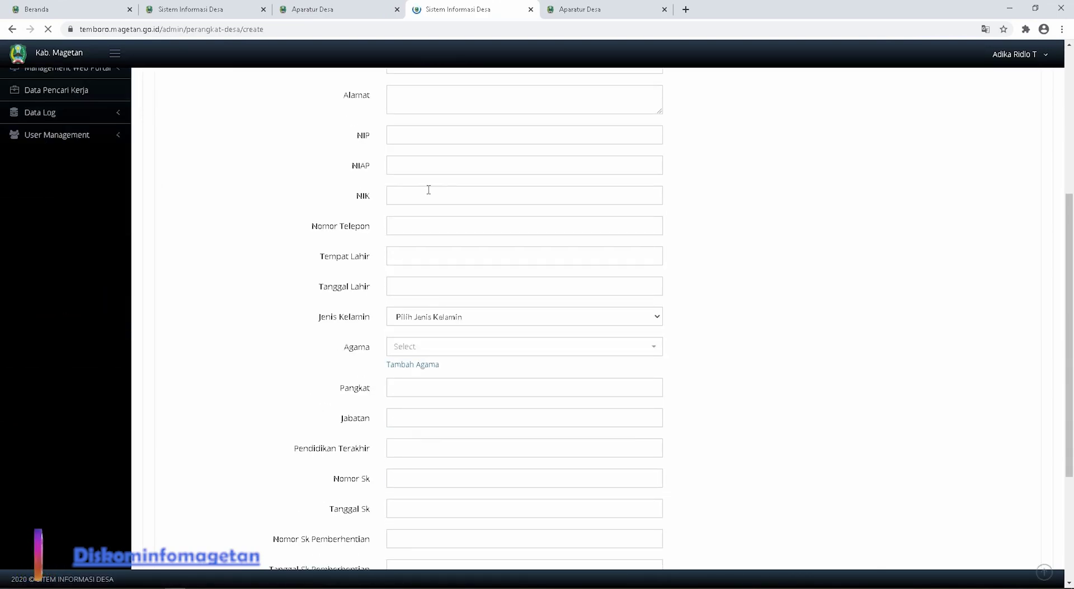
{"action": "scroll", "coordinate": [429, 189], "scroll_direction": "up", "scroll_amount": 8}
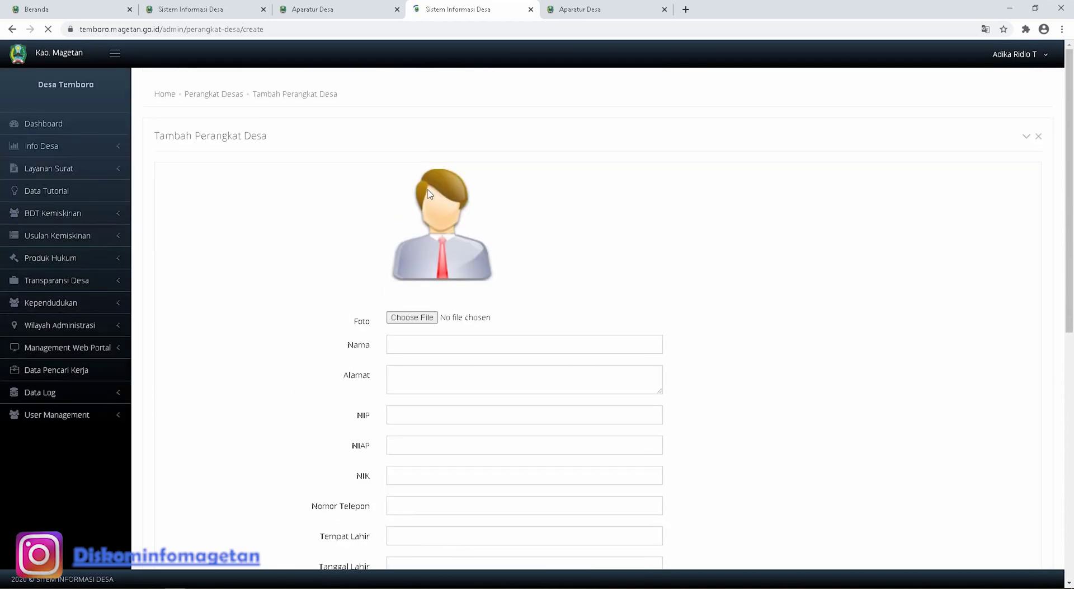
Return to Desa Purwosari's Aparatur Desa page to view its officials as an example
{"action": "left_click", "coordinate": [347, 15]}
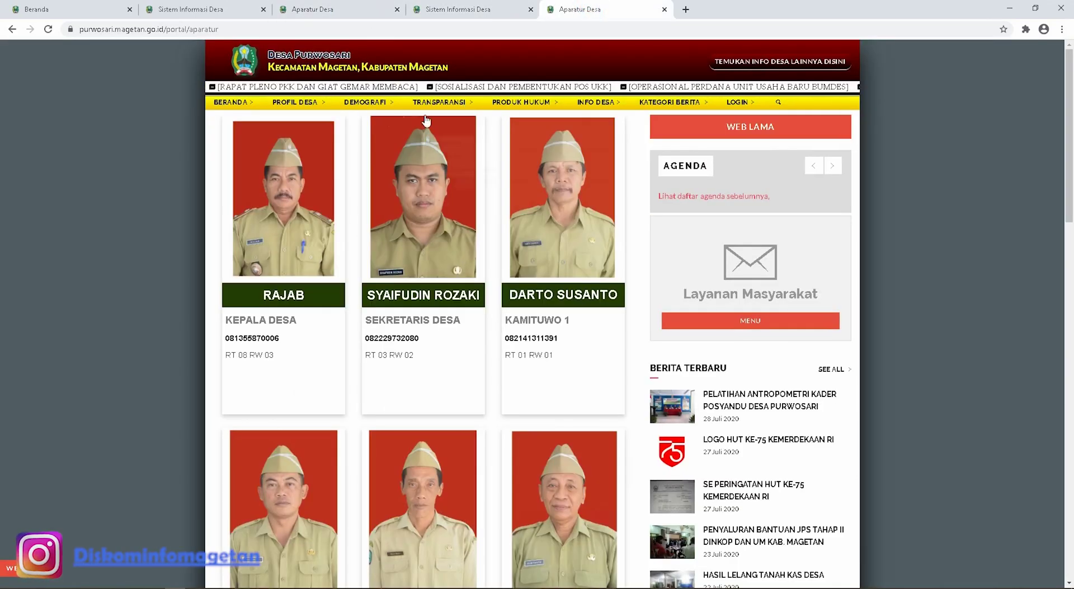
{"action": "left_click", "coordinate": [592, 9]}
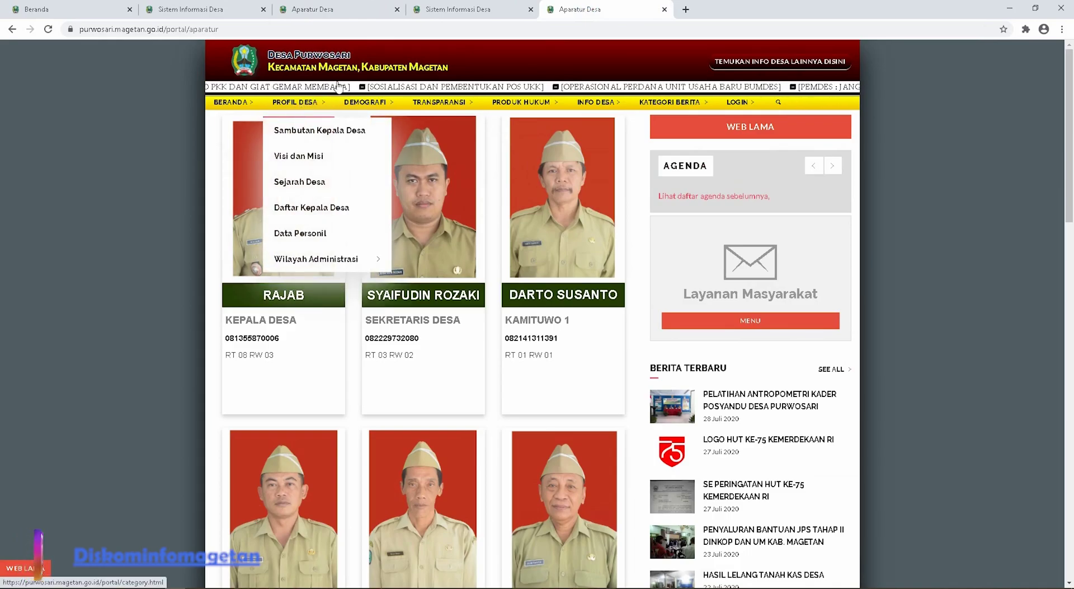
Open Desa Temboro's Batas Wilayah page and look through its Wilayah Desa and Lokasi Kantor Desa sections
{"action": "scroll", "coordinate": [521, 263], "scroll_direction": "down", "scroll_amount": 5}
{"action": "scroll", "coordinate": [522, 268], "scroll_direction": "up", "scroll_amount": 5}
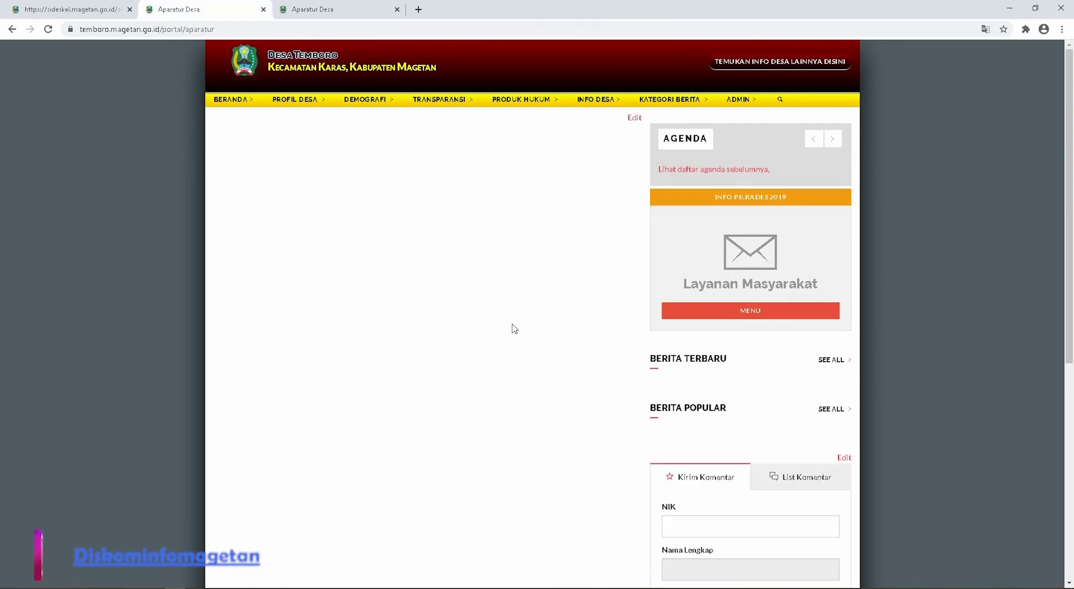
{"action": "mouse_move", "coordinate": [298, 103]}
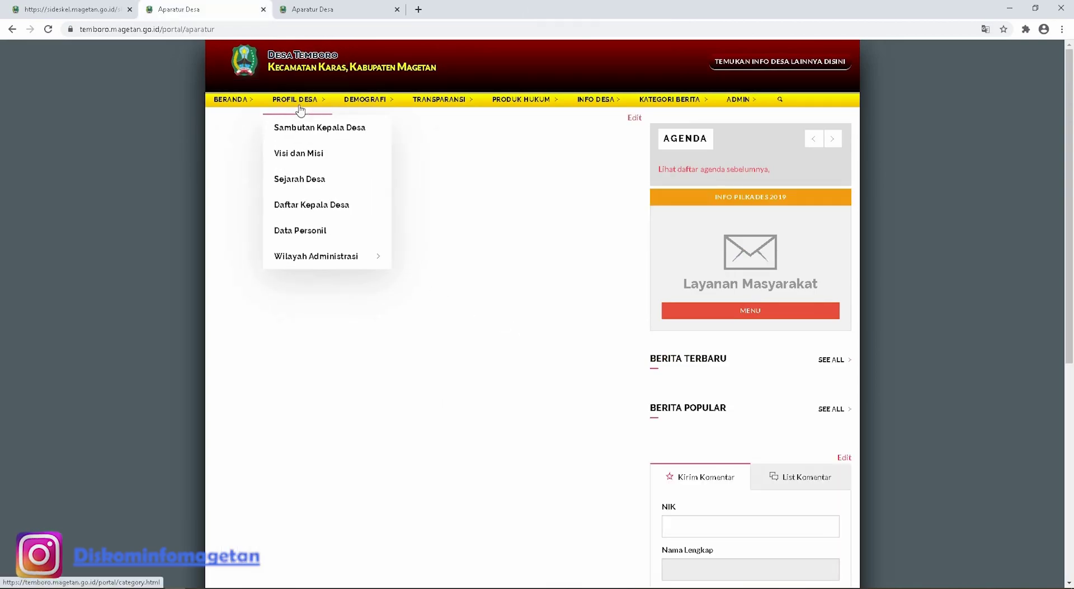
{"action": "mouse_move", "coordinate": [321, 271]}
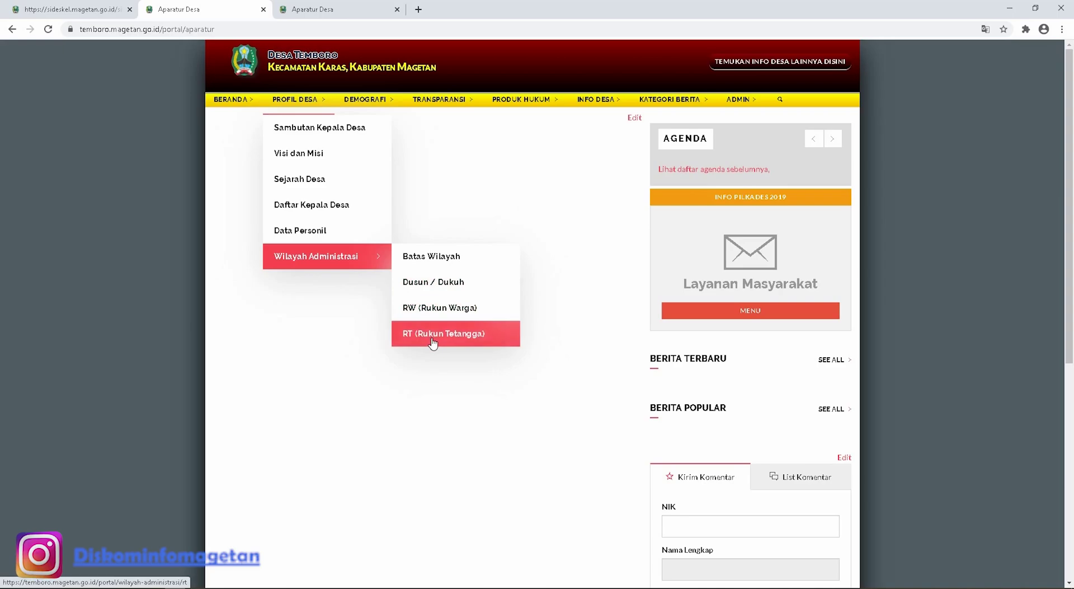
{"action": "left_click", "coordinate": [423, 263]}
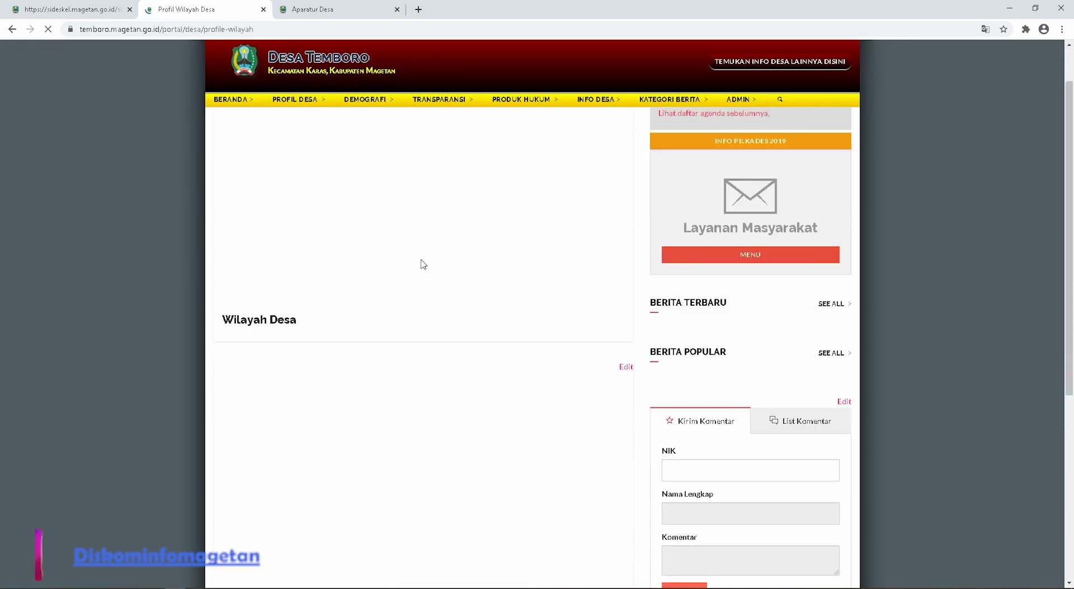
{"action": "scroll", "coordinate": [431, 297], "scroll_direction": "down", "scroll_amount": 7}
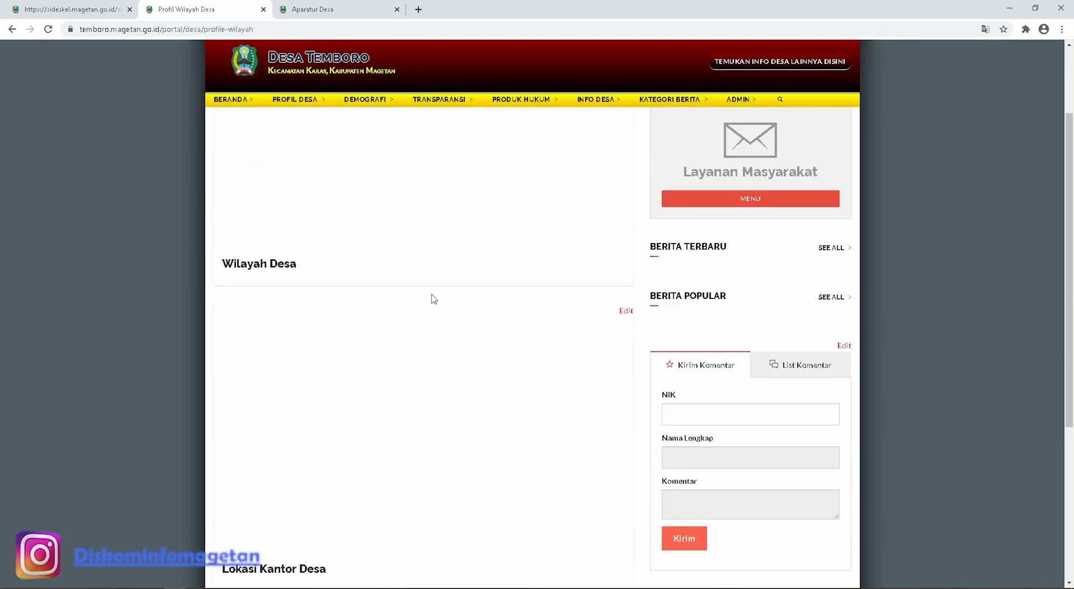
{"action": "scroll", "coordinate": [434, 298], "scroll_direction": "up", "scroll_amount": 7}
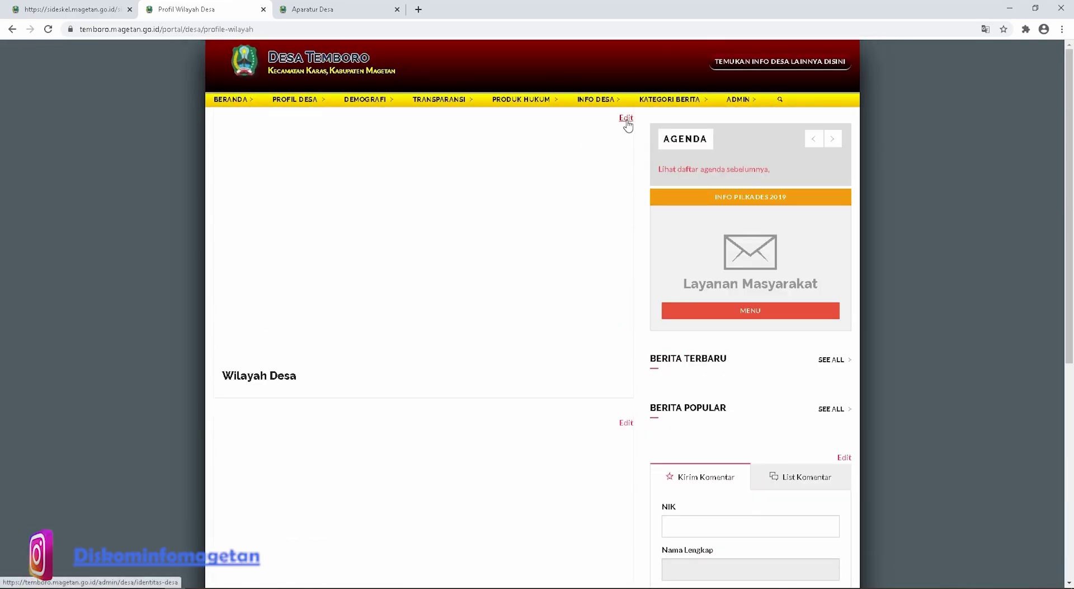
Open the village identity update form from the portal's Wilayah Desa section and go to the form's Wilayah Desa field
{"action": "left_click_drag", "start_coordinate": [312, 381], "coordinate": [221, 375]}
{"action": "mouse_move", "coordinate": [623, 112]}
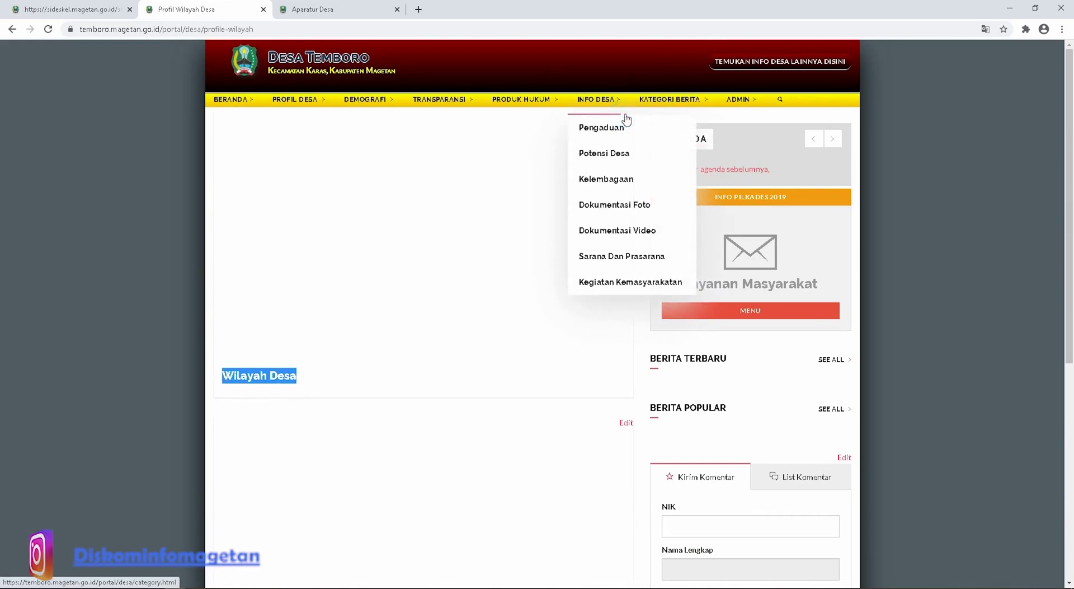
{"action": "left_click", "coordinate": [415, 141]}
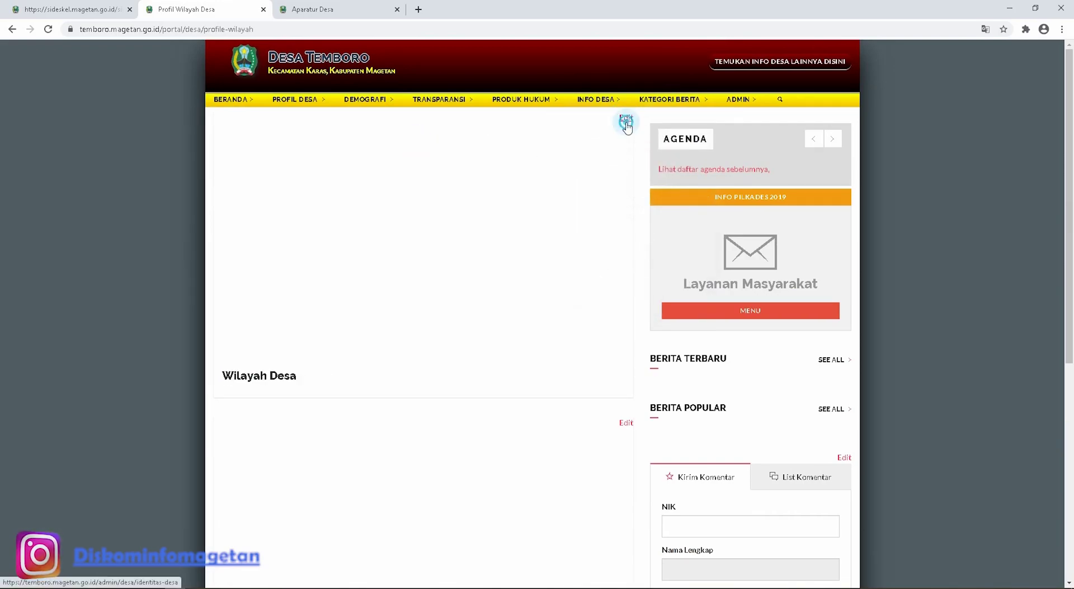
{"action": "left_click", "coordinate": [622, 114]}
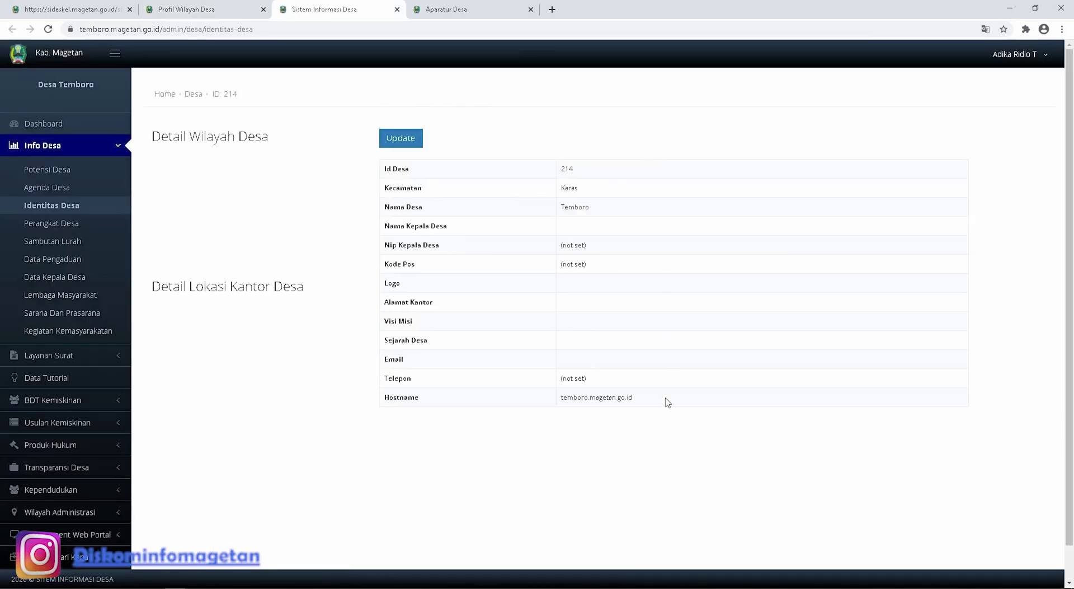
{"action": "left_click", "coordinate": [398, 140]}
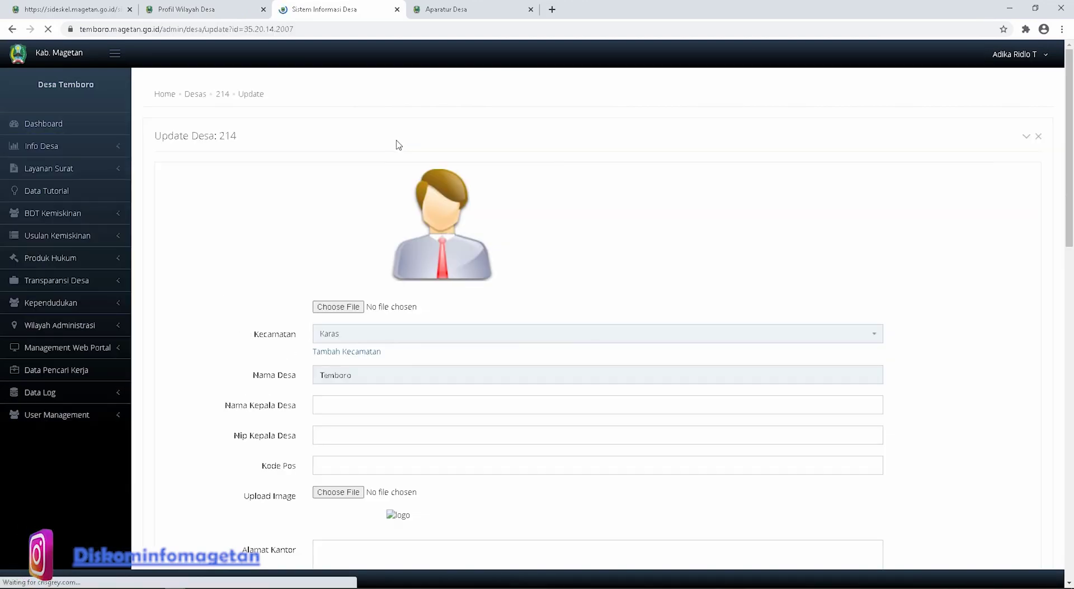
{"action": "scroll", "coordinate": [325, 177], "scroll_direction": "down", "scroll_amount": 6}
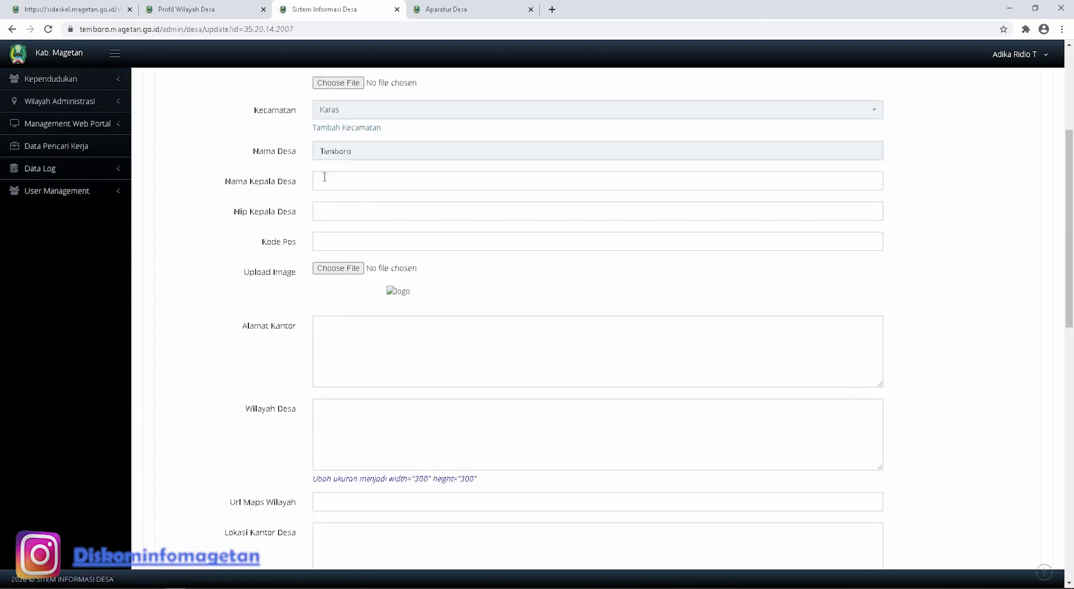
{"action": "scroll", "coordinate": [325, 177], "scroll_direction": "down", "scroll_amount": 2}
{"action": "left_click_drag", "start_coordinate": [296, 187], "coordinate": [230, 185]}
{"action": "left_click", "coordinate": [336, 202]}
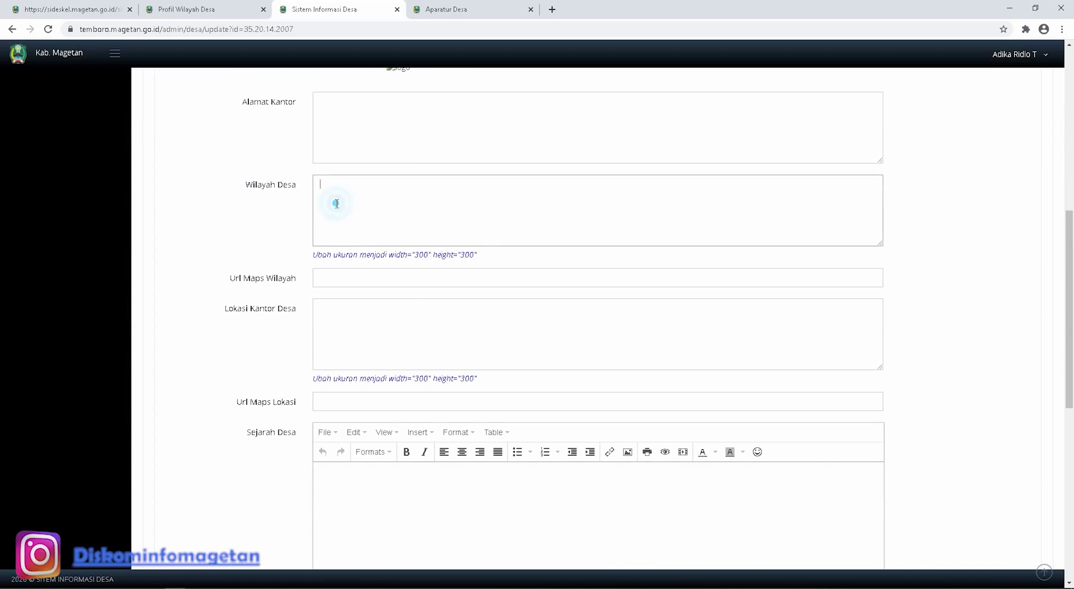
{"action": "left_click", "coordinate": [219, 11]}
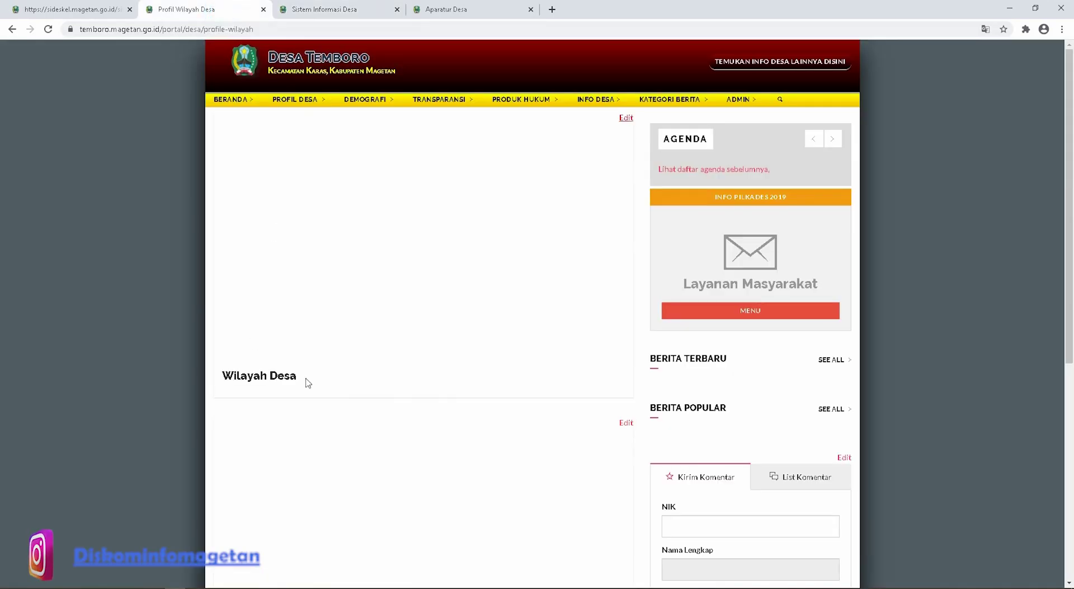
{"action": "left_click", "coordinate": [325, 9]}
{"action": "left_click", "coordinate": [367, 209]}
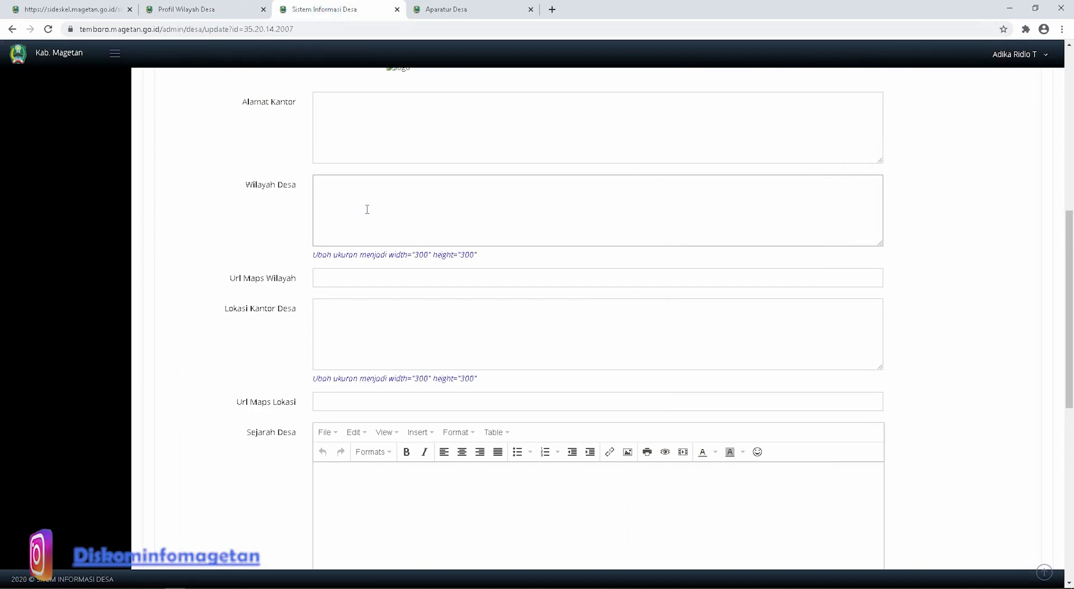
Open Google Maps in a new browser tab, and look back at the update form and the portal's Wilayah Desa section
{"action": "left_click", "coordinate": [552, 9]}
{"action": "left_click", "coordinate": [552, 29]}
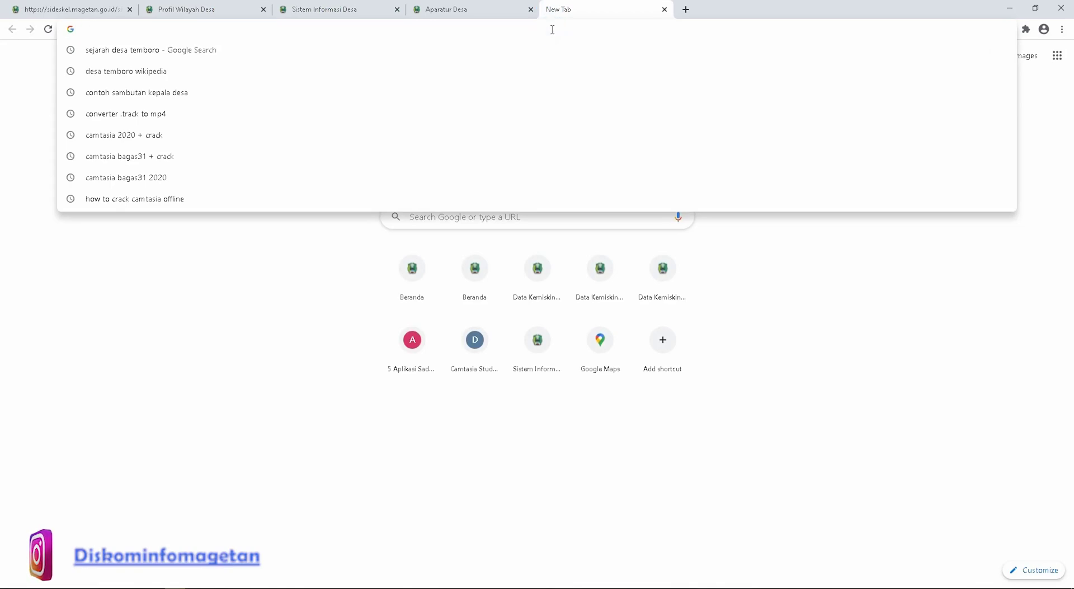
{"action": "type", "text": "g"}
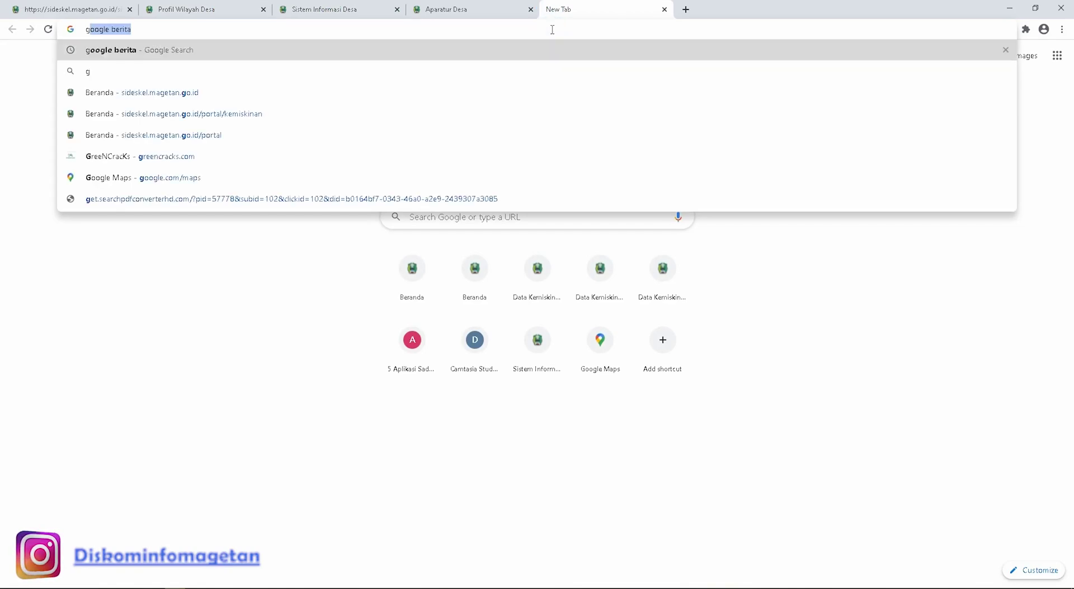
{"action": "type", "text": "oo"}
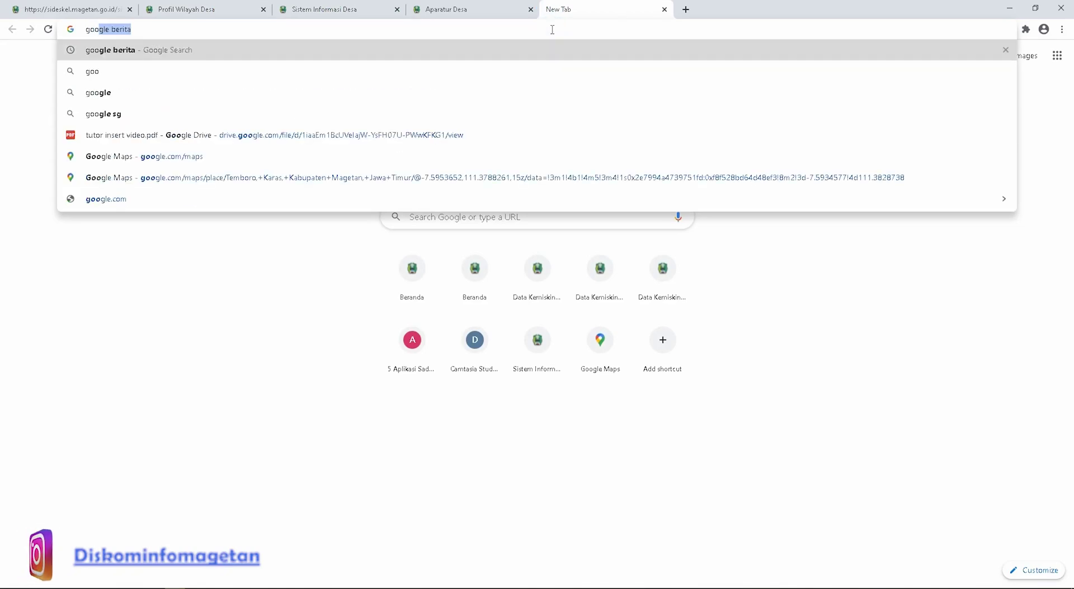
{"action": "left_click", "coordinate": [213, 161]}
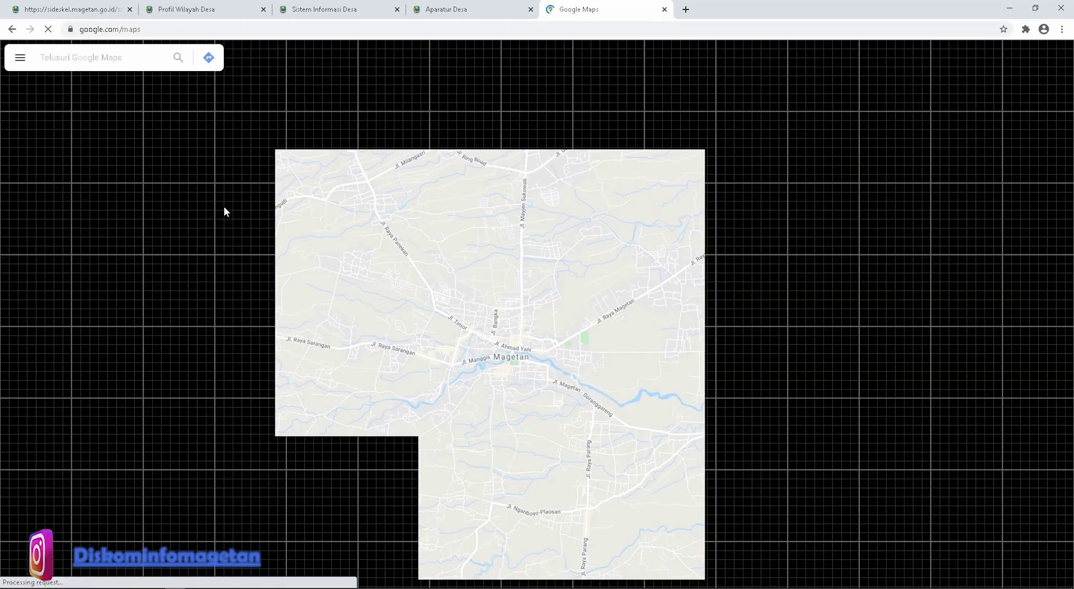
{"action": "left_click", "coordinate": [330, 10]}
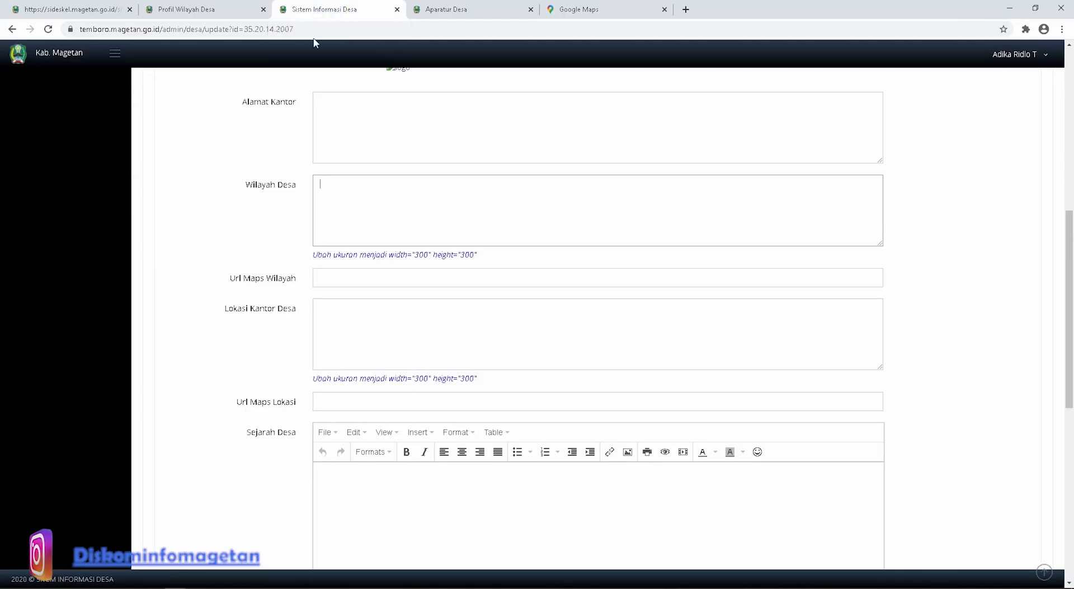
{"action": "left_click", "coordinate": [208, 10]}
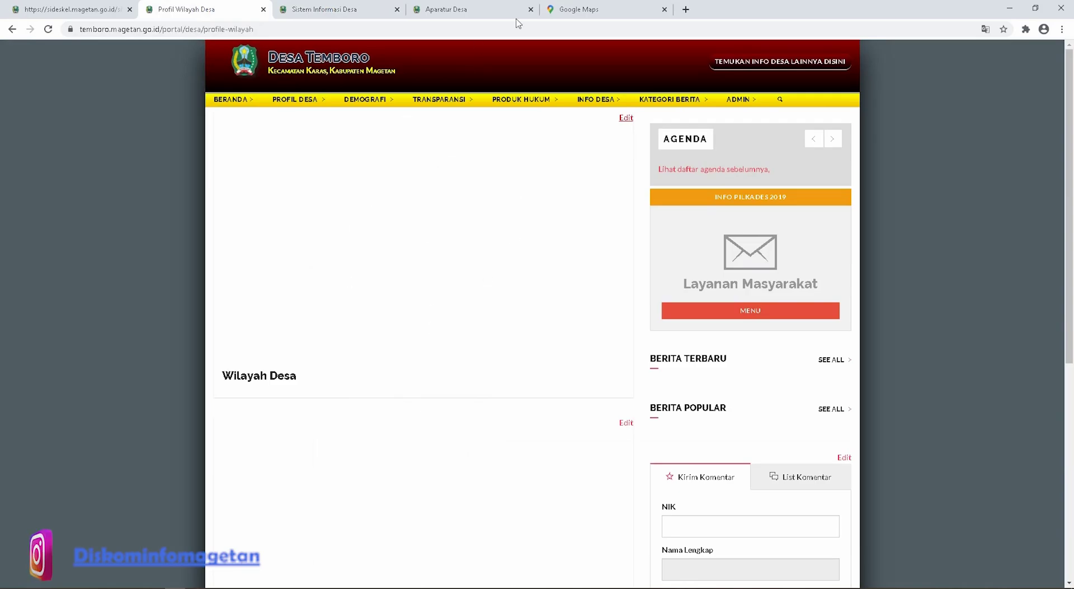
Search Google Maps for "desa tembo" and select the suggested place Temboro, Kabupaten Magetan, Jawa Timur
{"action": "left_click", "coordinate": [569, 10]}
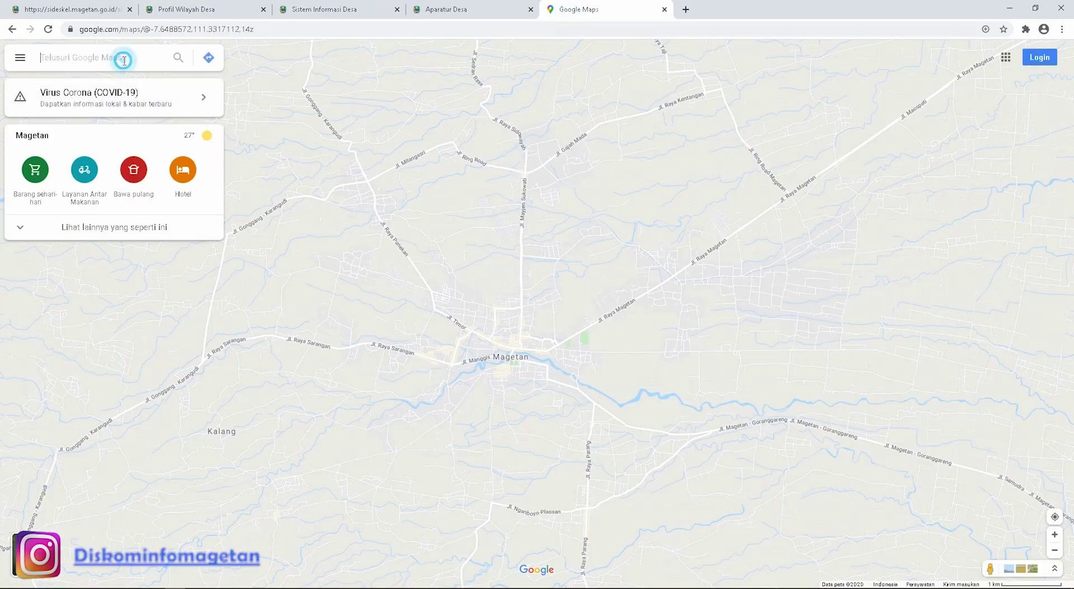
{"action": "type", "text": "desa"}
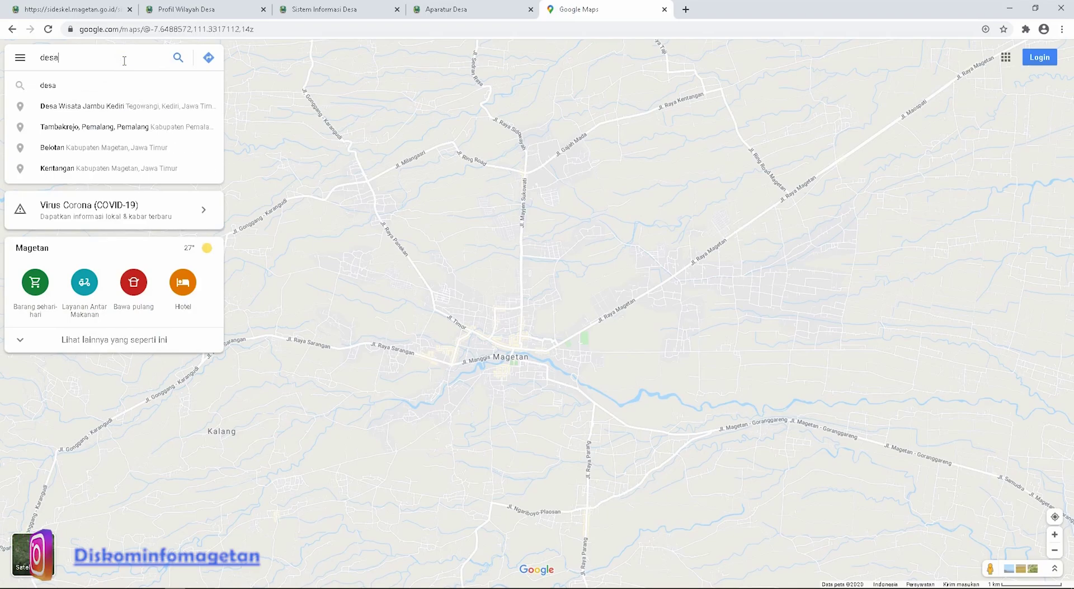
{"action": "type", "text": " tembo"}
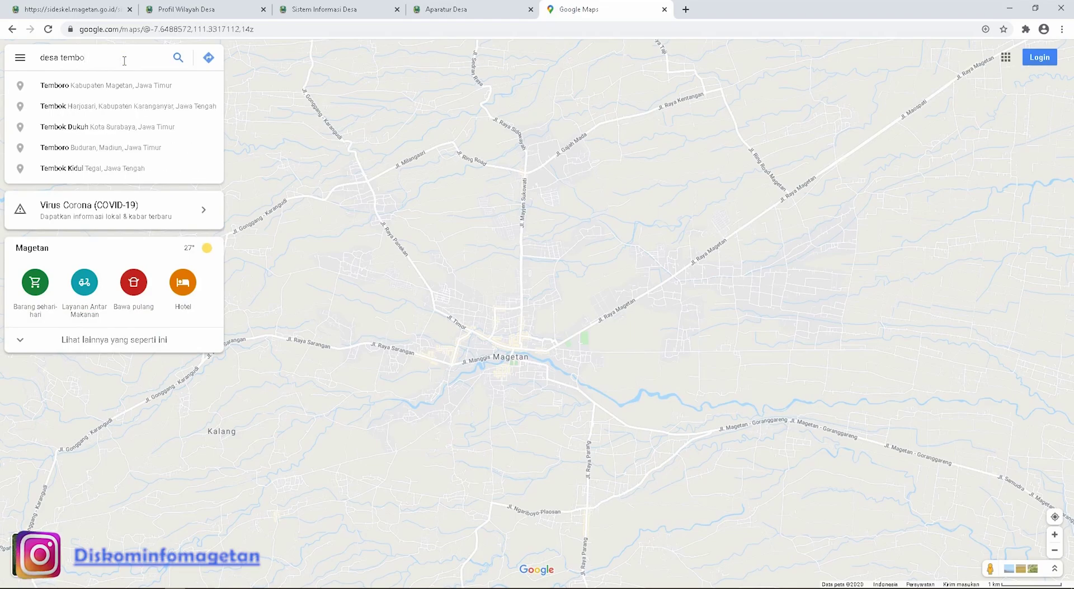
{"action": "left_click", "coordinate": [119, 85]}
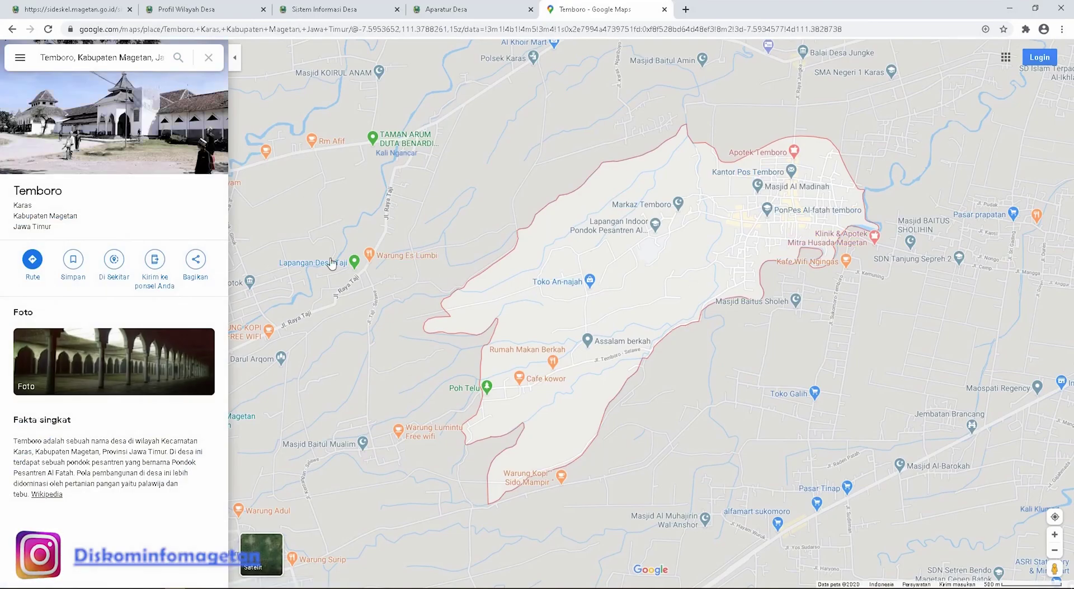
Share the Temboro place as an embedded map (Sematkan peta) at the Sedang size and copy its HTML code
{"action": "left_click", "coordinate": [195, 260]}
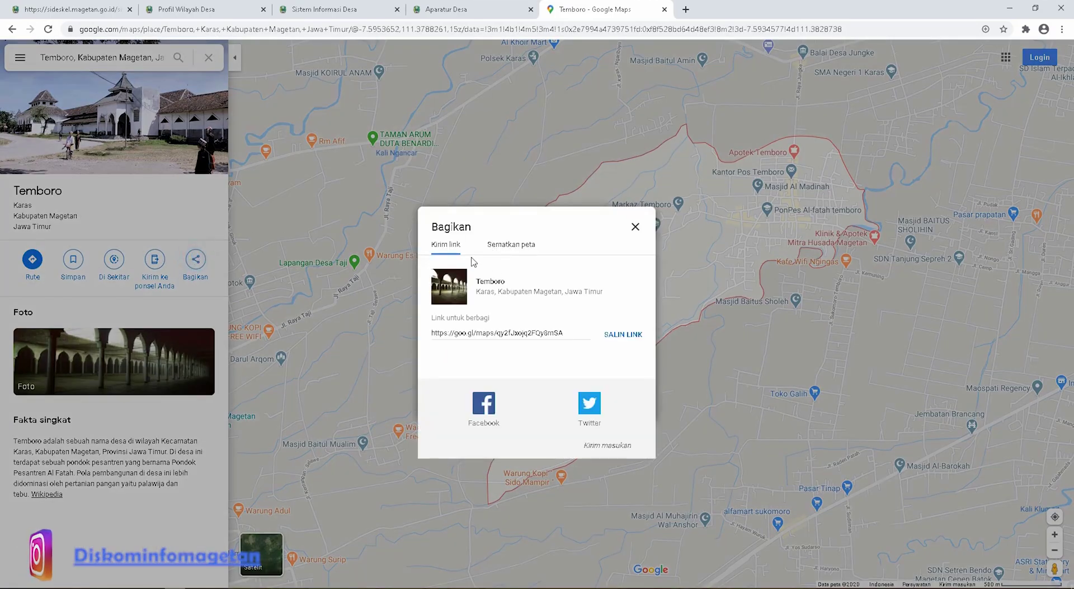
{"action": "left_click", "coordinate": [497, 250]}
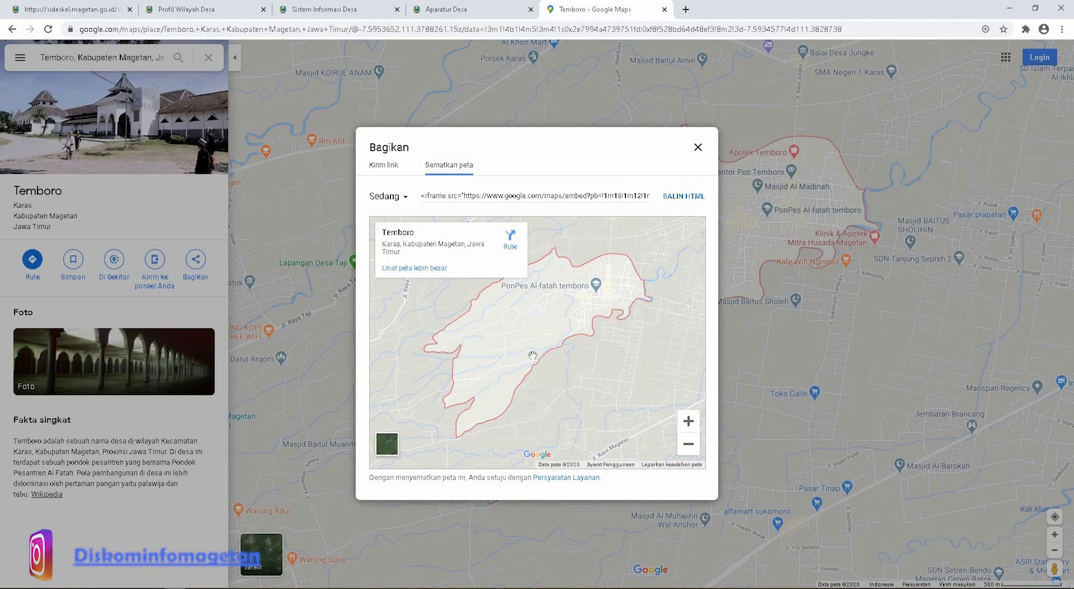
{"action": "left_click", "coordinate": [344, 10]}
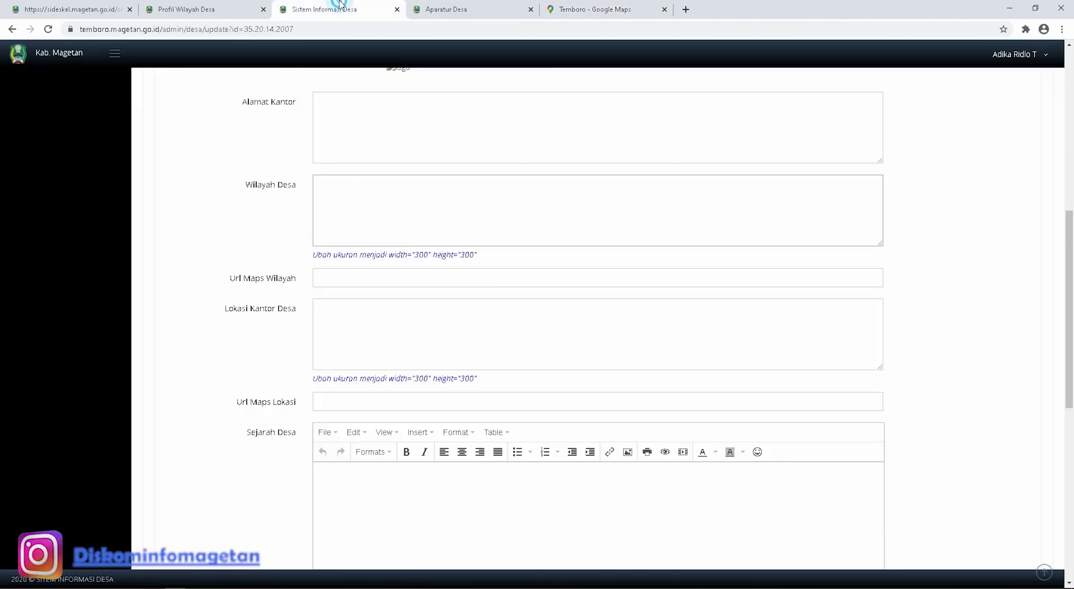
{"action": "left_click", "coordinate": [194, 7]}
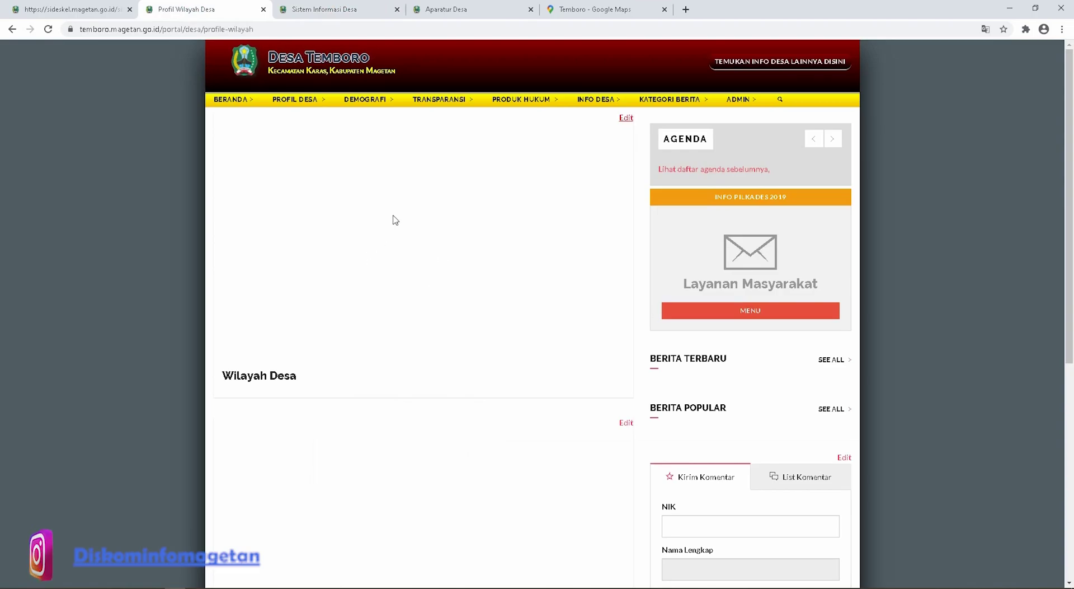
{"action": "left_click", "coordinate": [583, 11]}
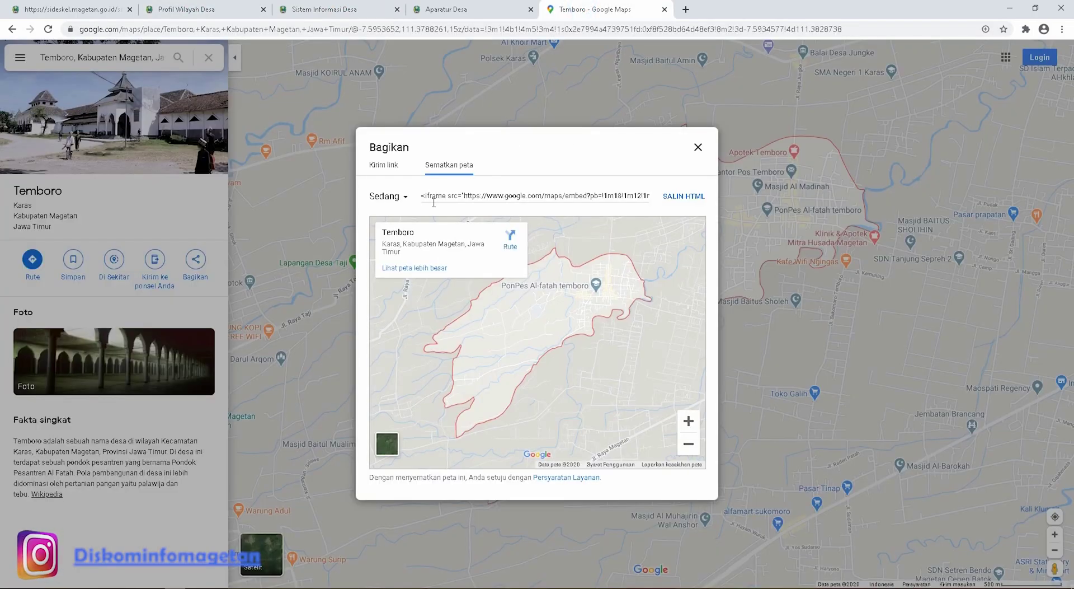
{"action": "left_click", "coordinate": [678, 202]}
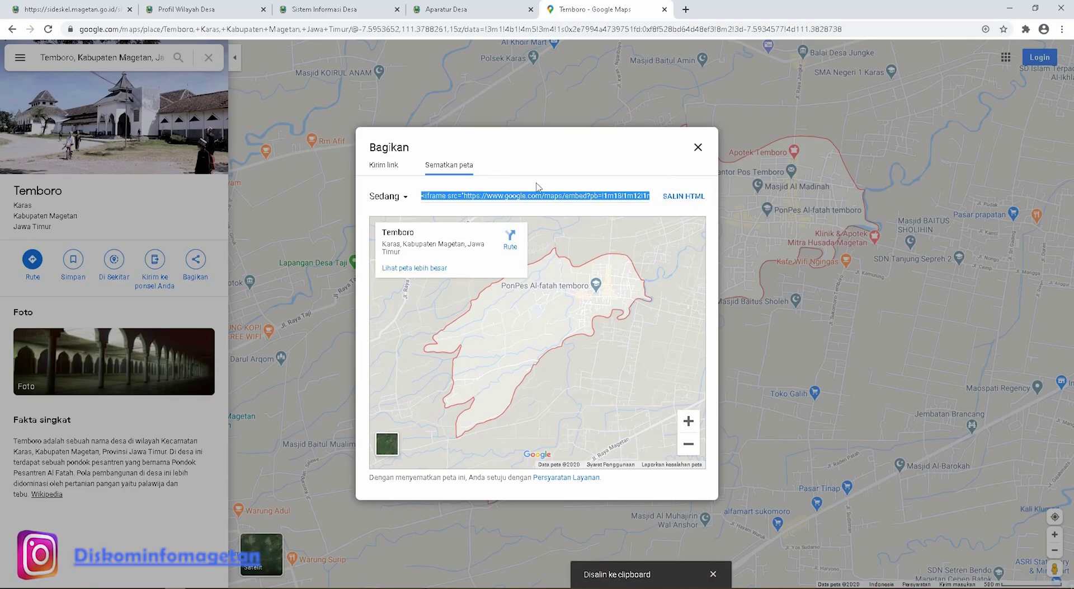
Paste the copied Google Maps iframe code into the Wilayah Desa field of the village update form
{"action": "left_click", "coordinate": [301, 11]}
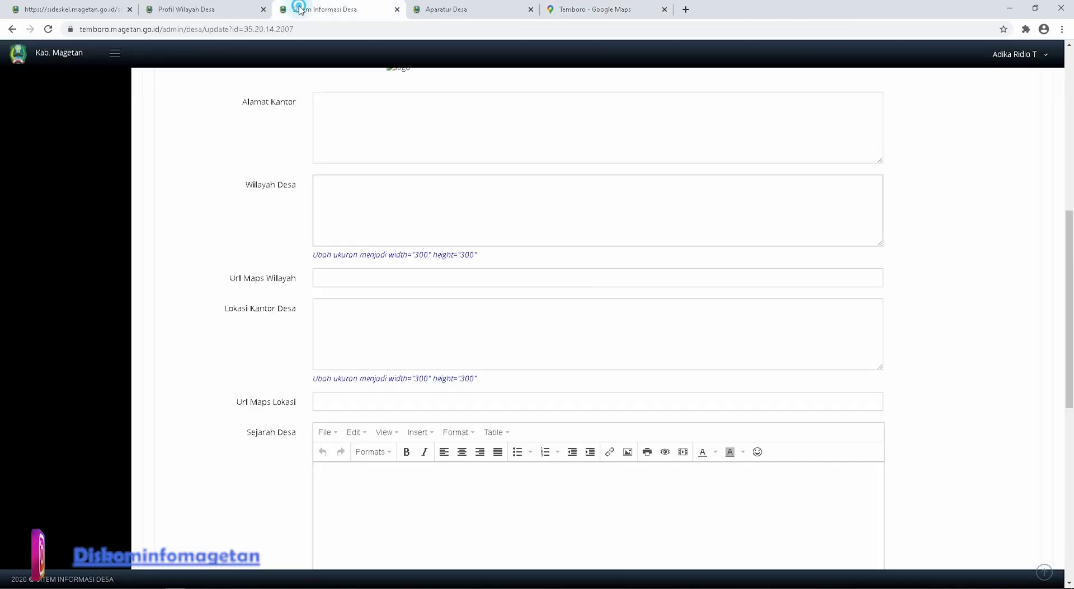
{"action": "right_click", "coordinate": [385, 216]}
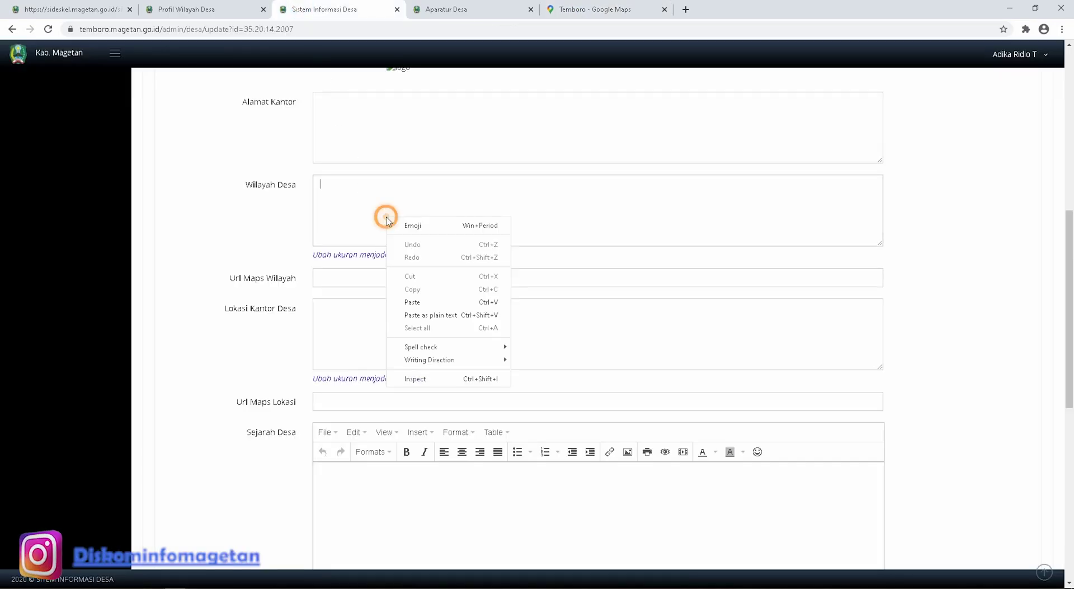
{"action": "left_click", "coordinate": [412, 302]}
{"action": "left_click_drag", "start_coordinate": [615, 217], "coordinate": [310, 186]}
{"action": "left_click", "coordinate": [653, 227]}
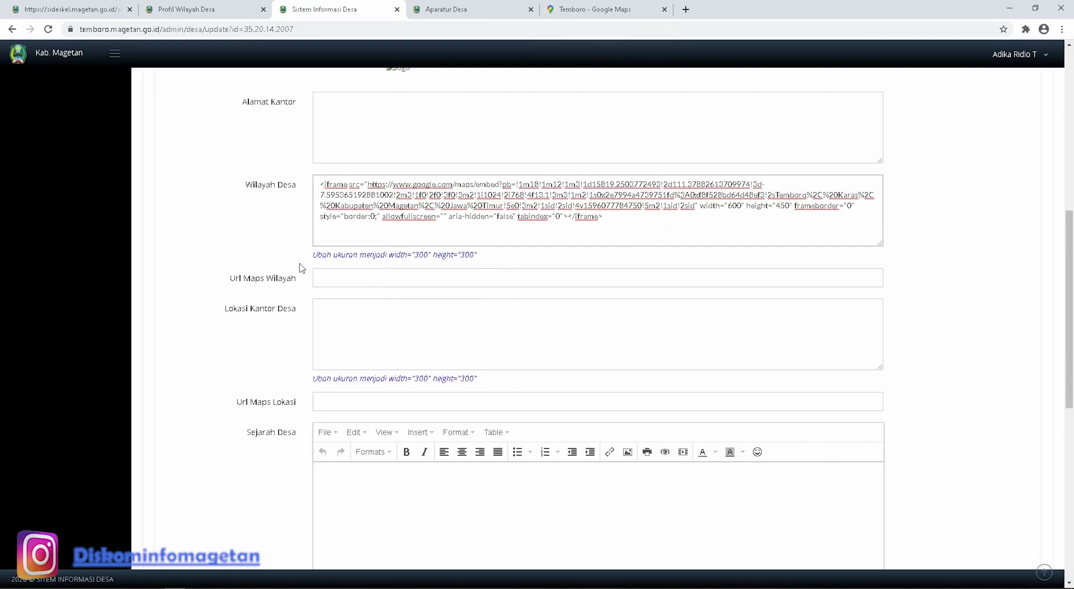
Close the embed dialog of the Temboro place in Google Maps and copy the place's page URL for the Url Maps Wilayah field
{"action": "left_click_drag", "start_coordinate": [297, 280], "coordinate": [226, 282]}
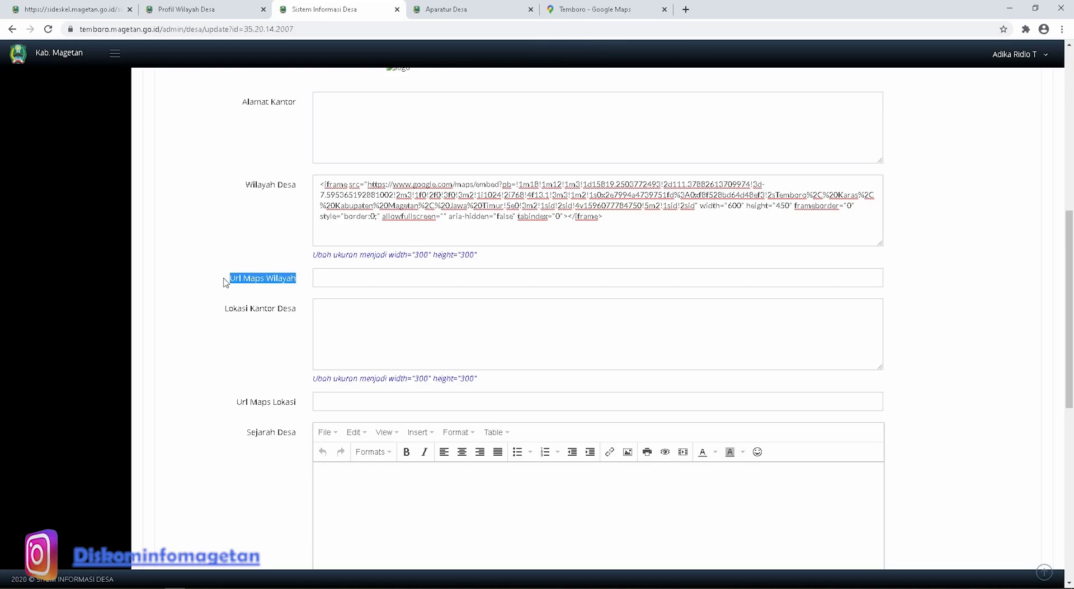
{"action": "left_click", "coordinate": [225, 280]}
{"action": "left_click", "coordinate": [582, 8]}
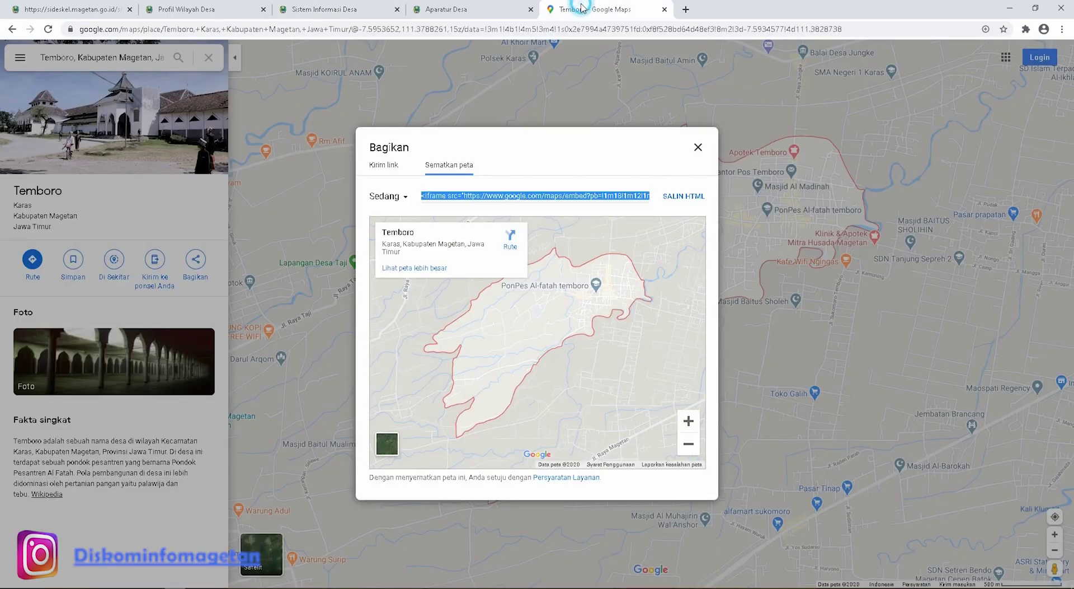
{"action": "left_click", "coordinate": [697, 149]}
{"action": "left_click_drag", "start_coordinate": [851, 28], "coordinate": [76, 21]}
{"action": "right_click", "coordinate": [104, 34]}
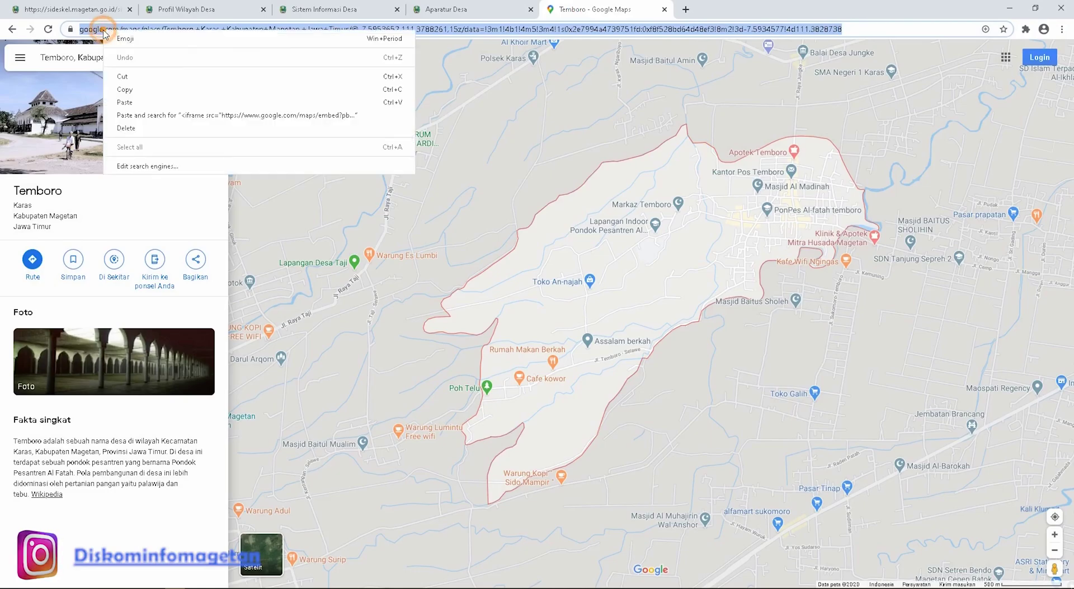
{"action": "left_click", "coordinate": [127, 96]}
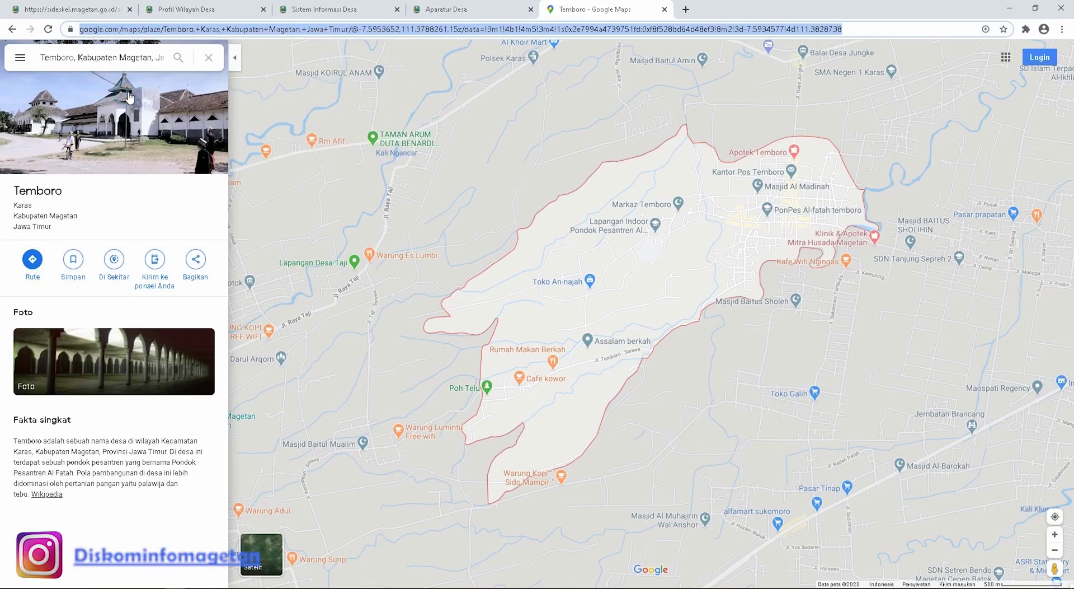
Paste the copied Temboro map URL into the Url Maps Wilayah field of the village update form
{"action": "left_click", "coordinate": [350, 9]}
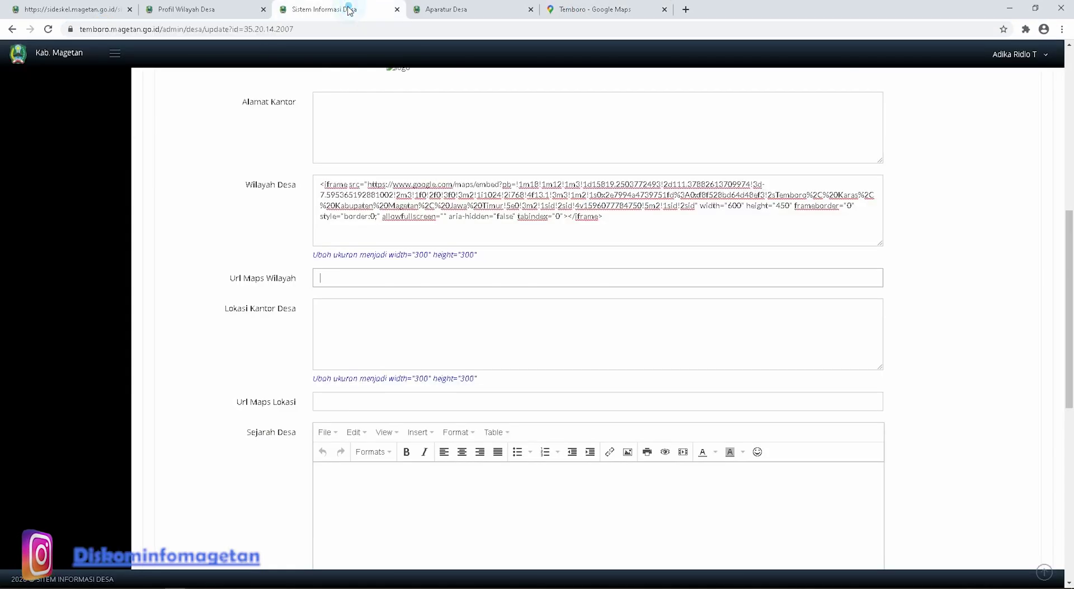
{"action": "right_click", "coordinate": [339, 280]}
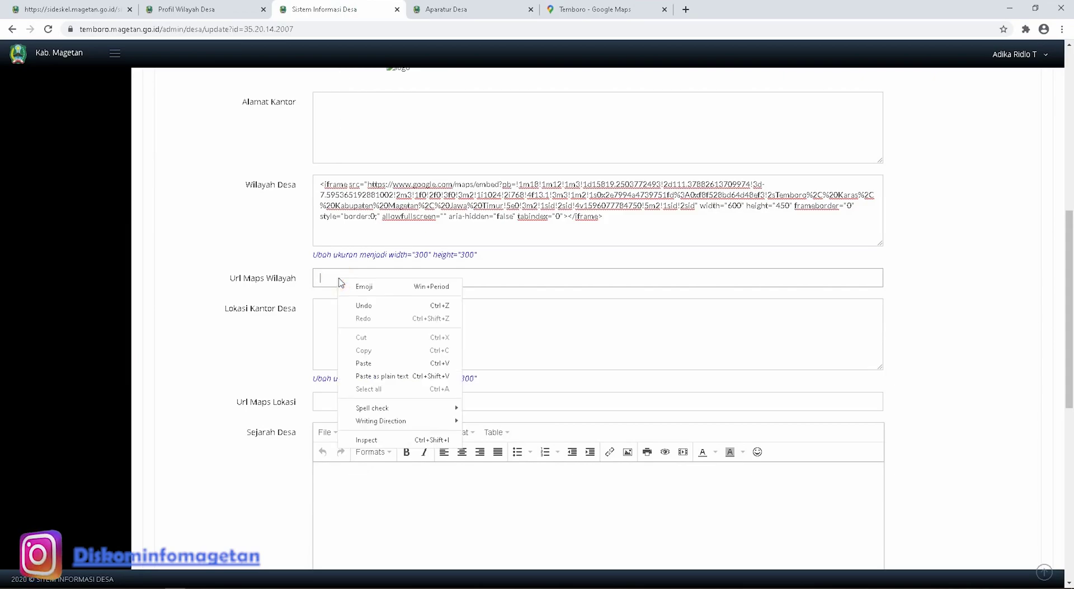
{"action": "left_click", "coordinate": [360, 364]}
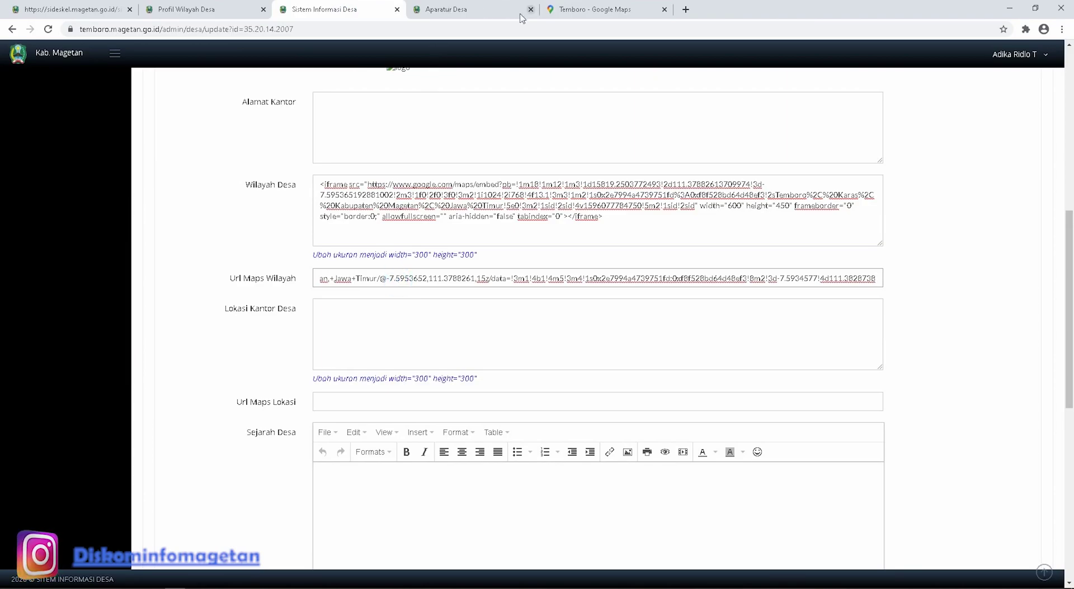
Examine Desa Purwosari's Batas Wilayah page, view its village area map enlarged in Google Maps, and close that map again
{"action": "left_click", "coordinate": [449, 13]}
{"action": "mouse_move", "coordinate": [295, 102]}
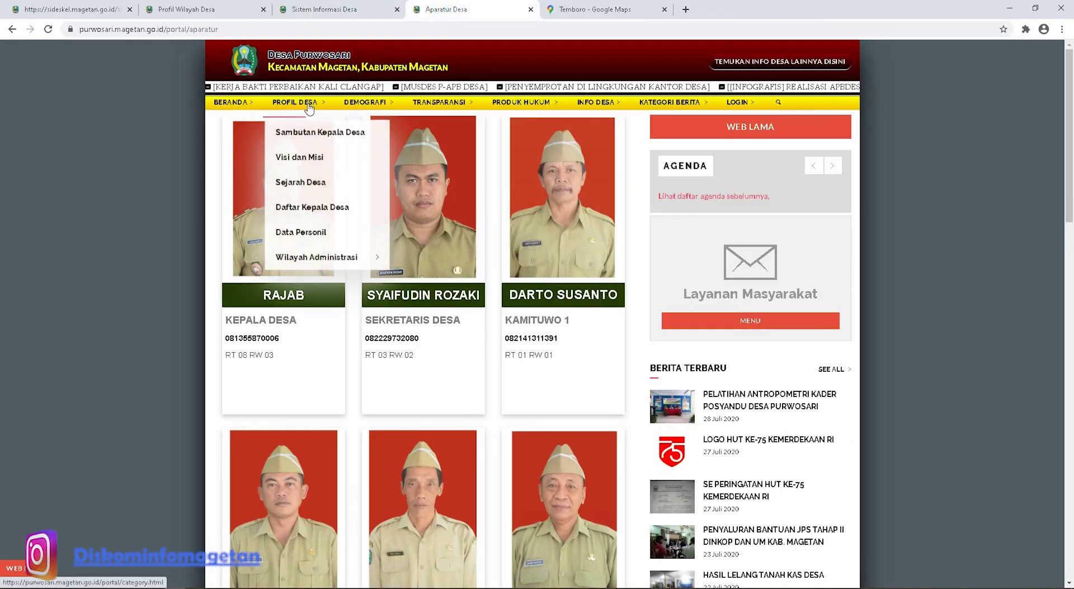
{"action": "mouse_move", "coordinate": [330, 259]}
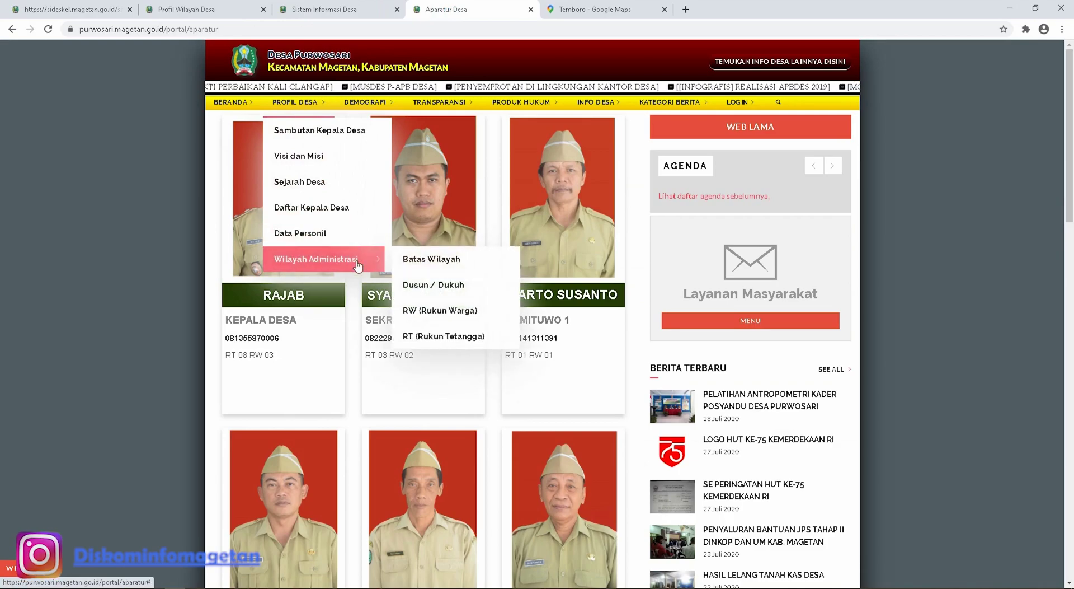
{"action": "left_click", "coordinate": [435, 271]}
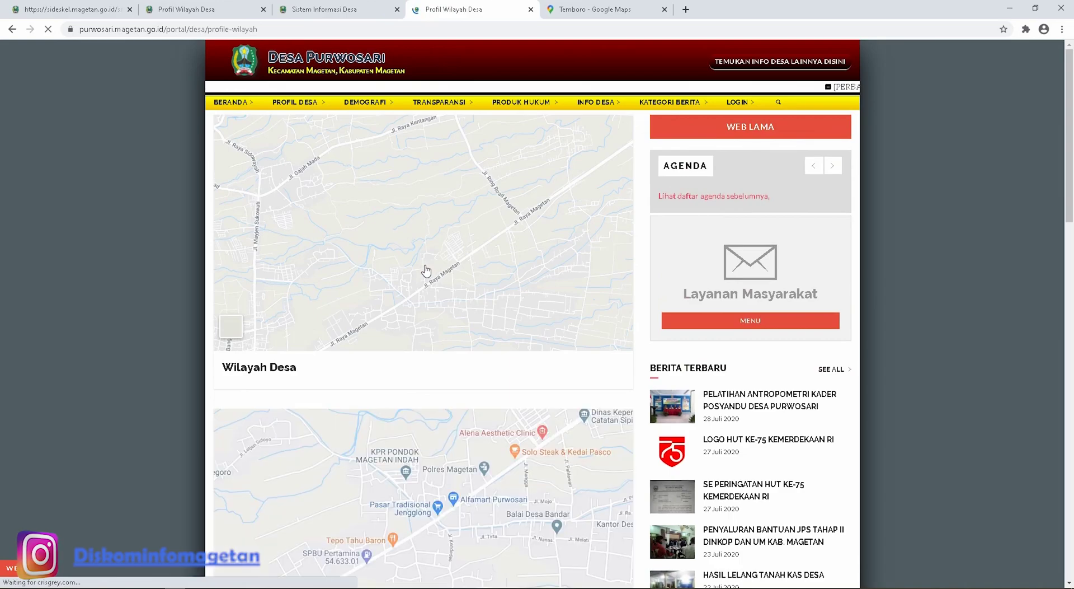
{"action": "scroll", "coordinate": [368, 239], "scroll_direction": "up", "scroll_amount": 2}
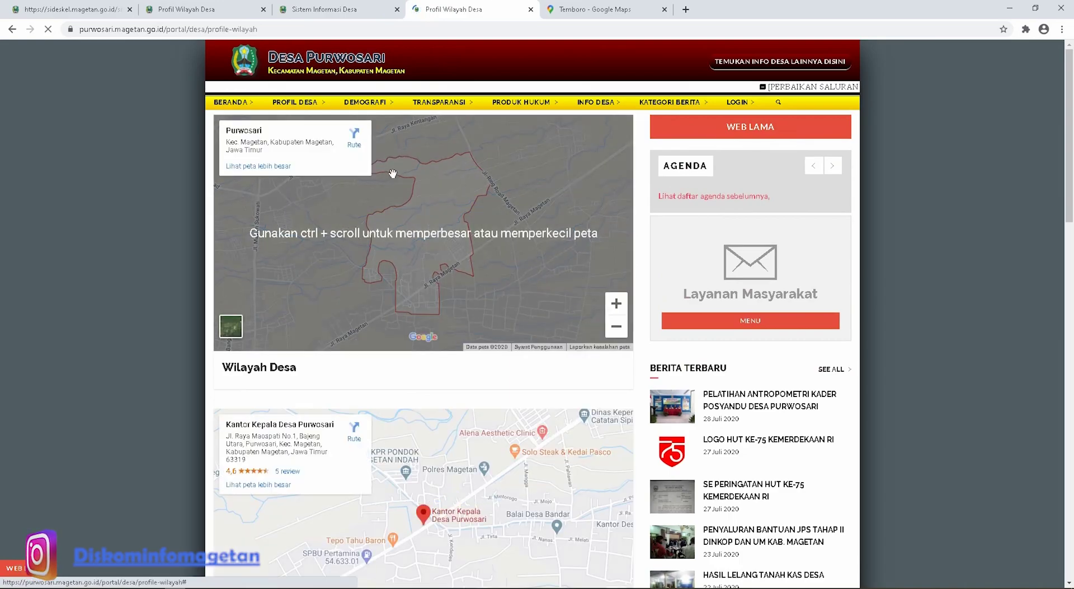
{"action": "left_click", "coordinate": [267, 233]}
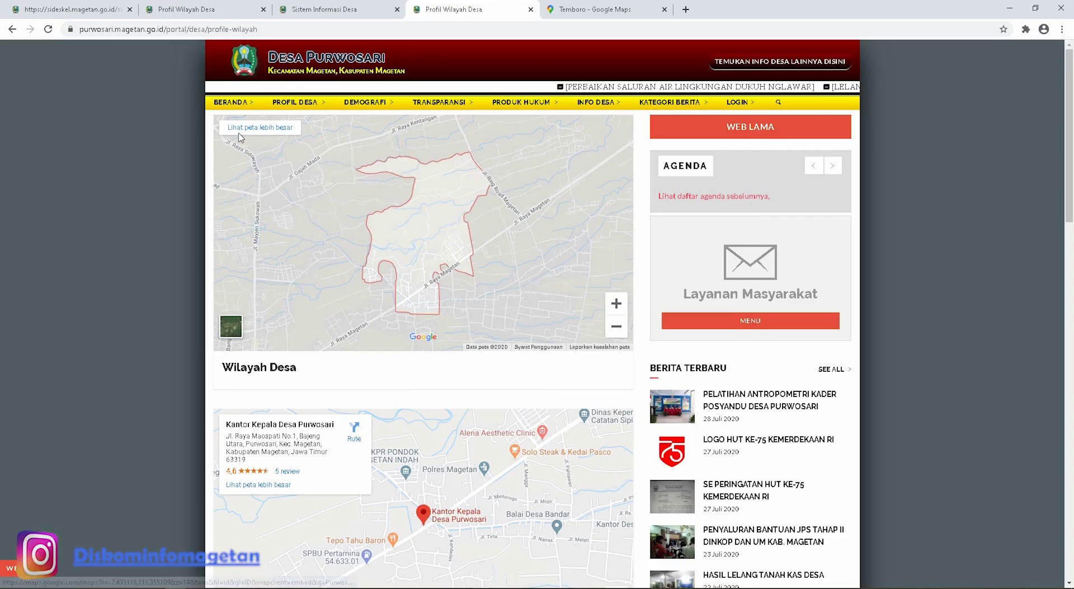
{"action": "left_click", "coordinate": [269, 129]}
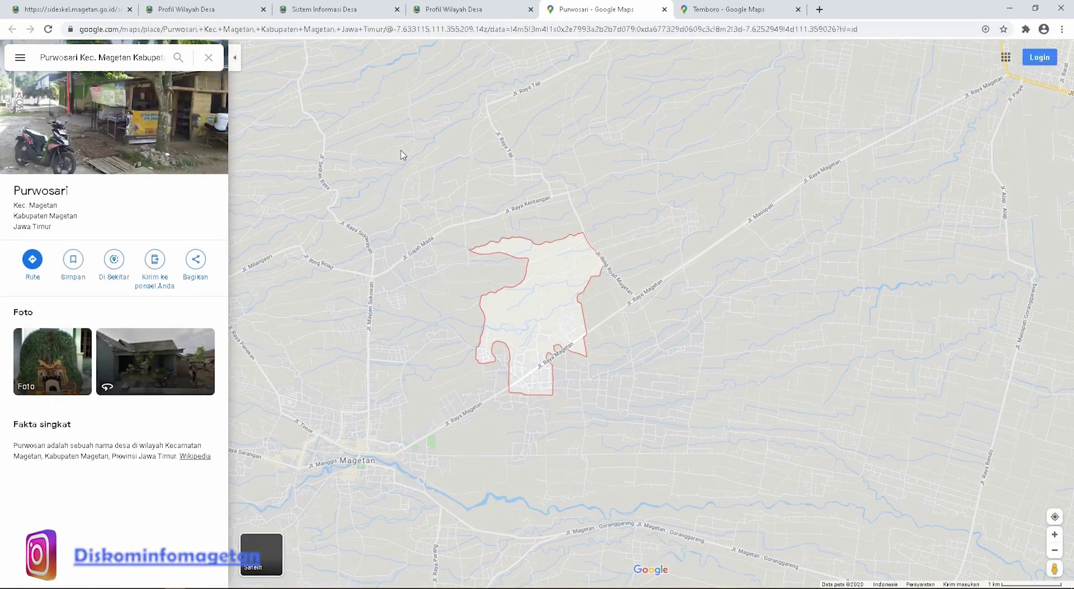
{"action": "left_click", "coordinate": [665, 9]}
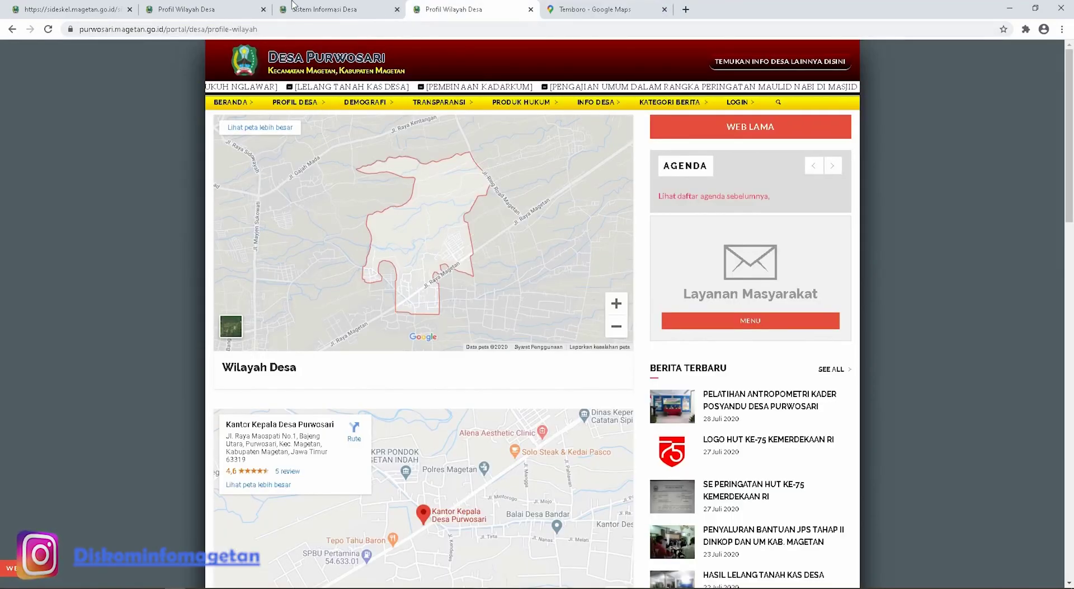
Ready the Lokasi Kantor Desa field, then search Google Maps for "kantor desa te" and select the suggested place Kantor Desa Temboro
{"action": "left_click", "coordinate": [322, 9]}
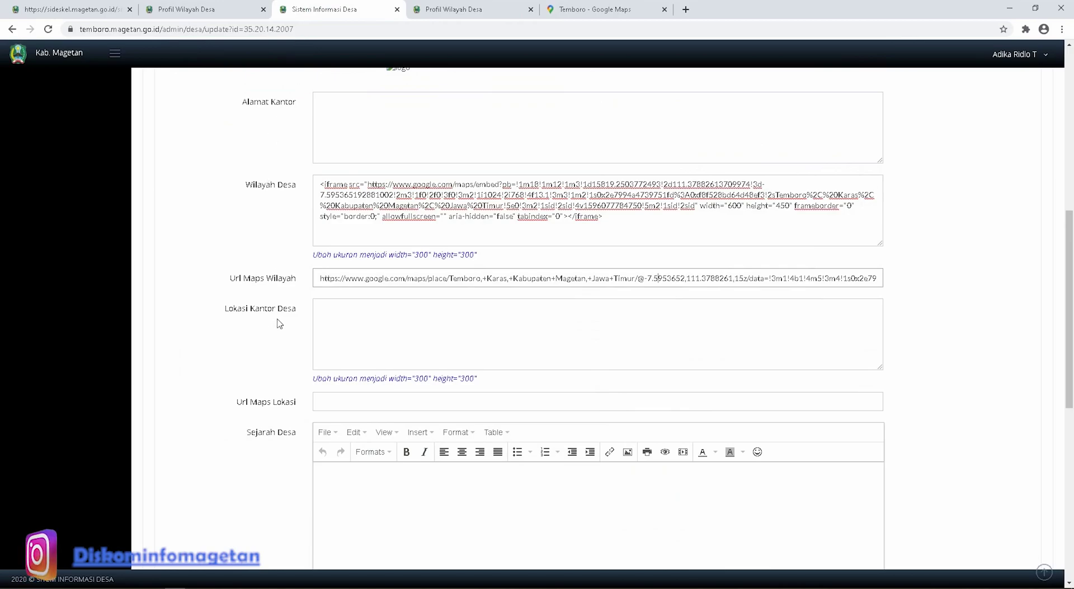
{"action": "left_click_drag", "start_coordinate": [307, 313], "coordinate": [224, 317]}
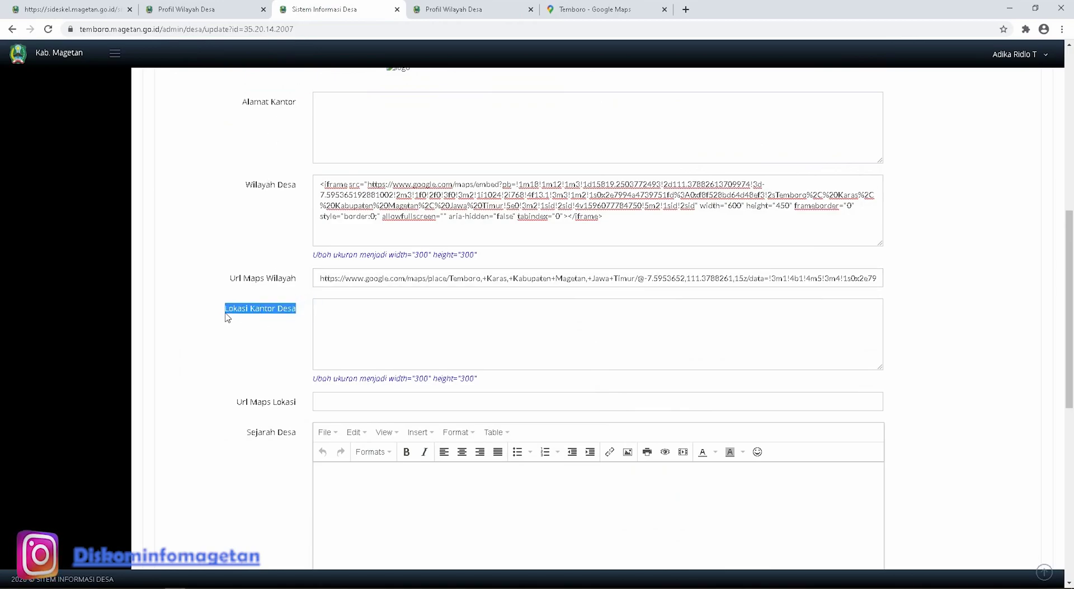
{"action": "left_click", "coordinate": [379, 322]}
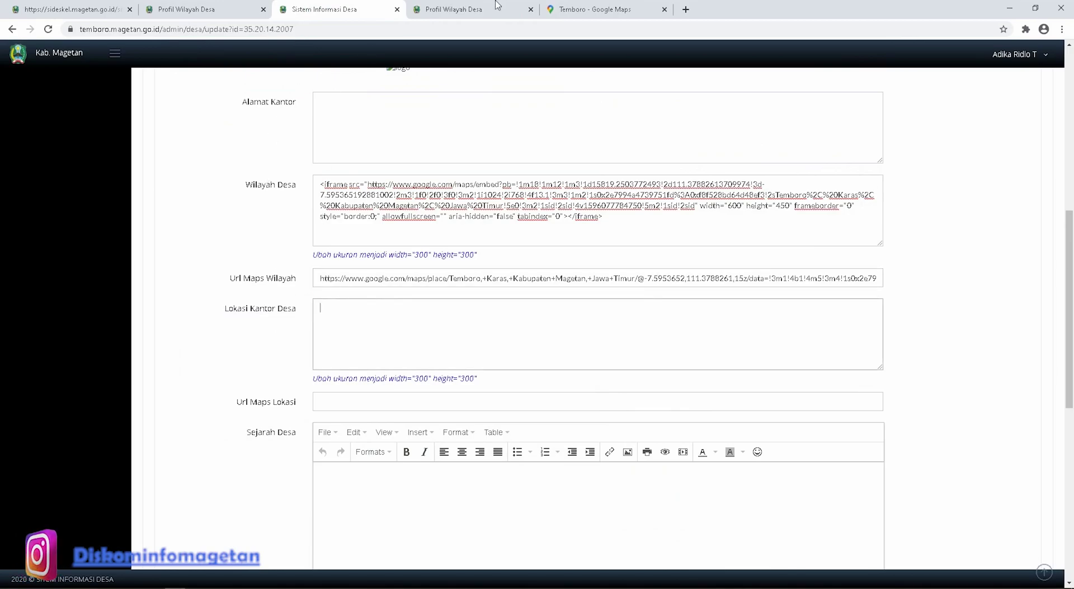
{"action": "left_click", "coordinate": [591, 10]}
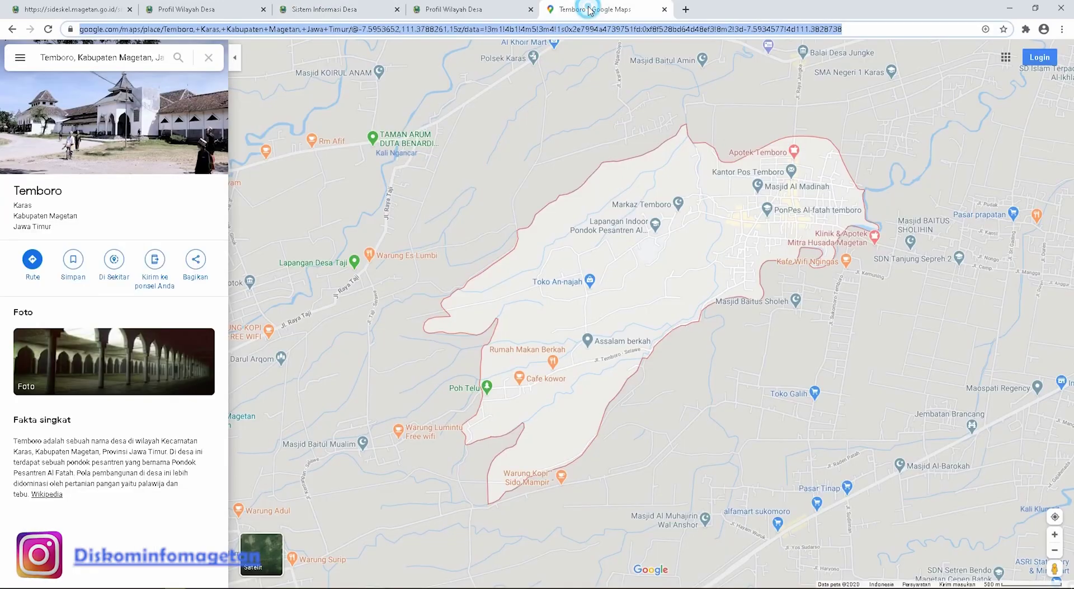
{"action": "left_click", "coordinate": [43, 56]}
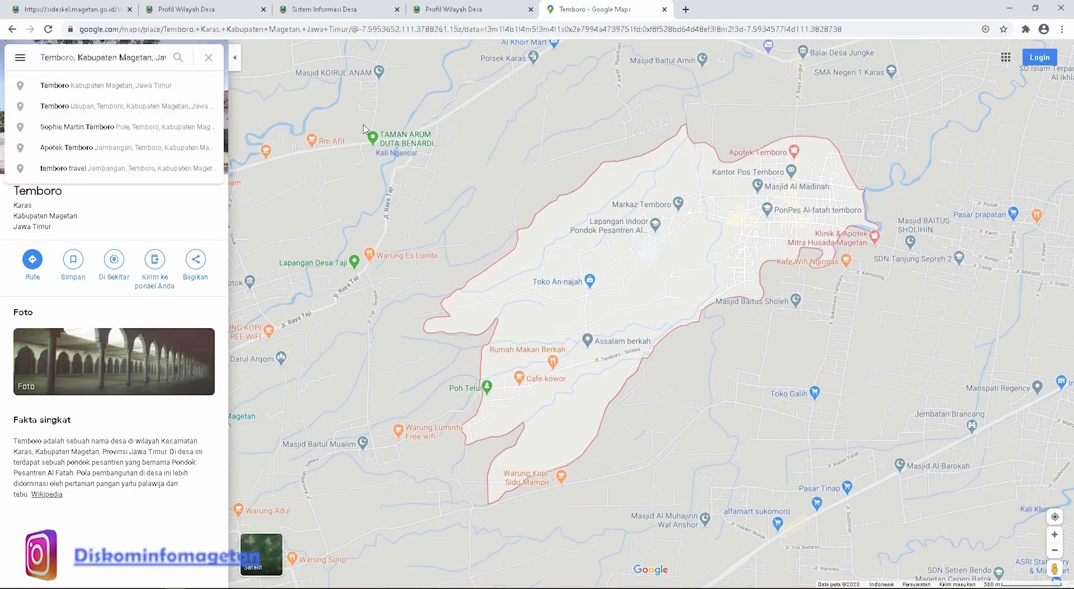
{"action": "left_click", "coordinate": [208, 57]}
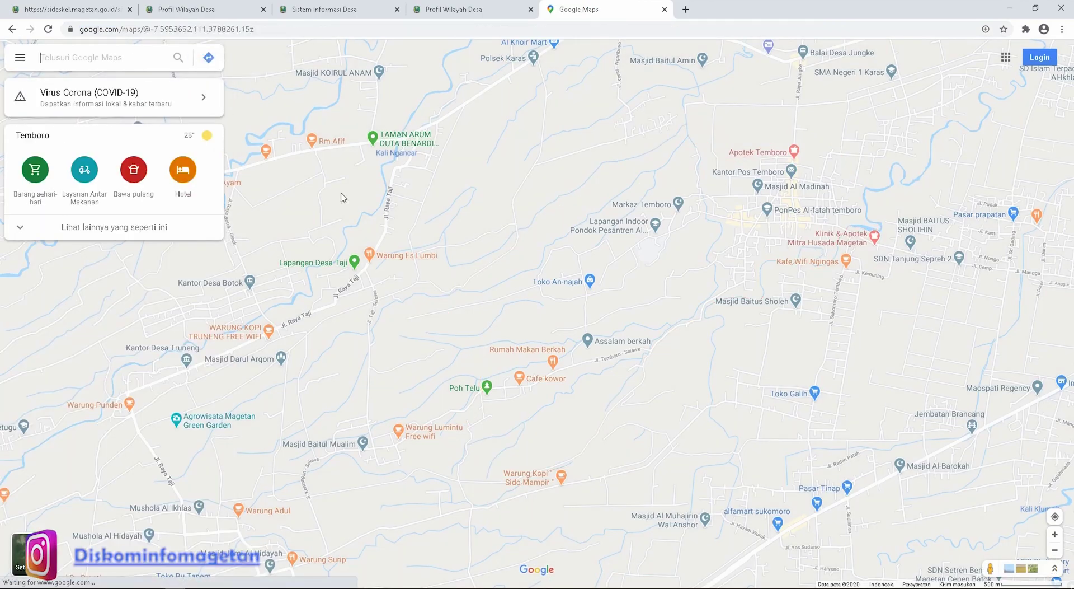
{"action": "type", "text": "ka"}
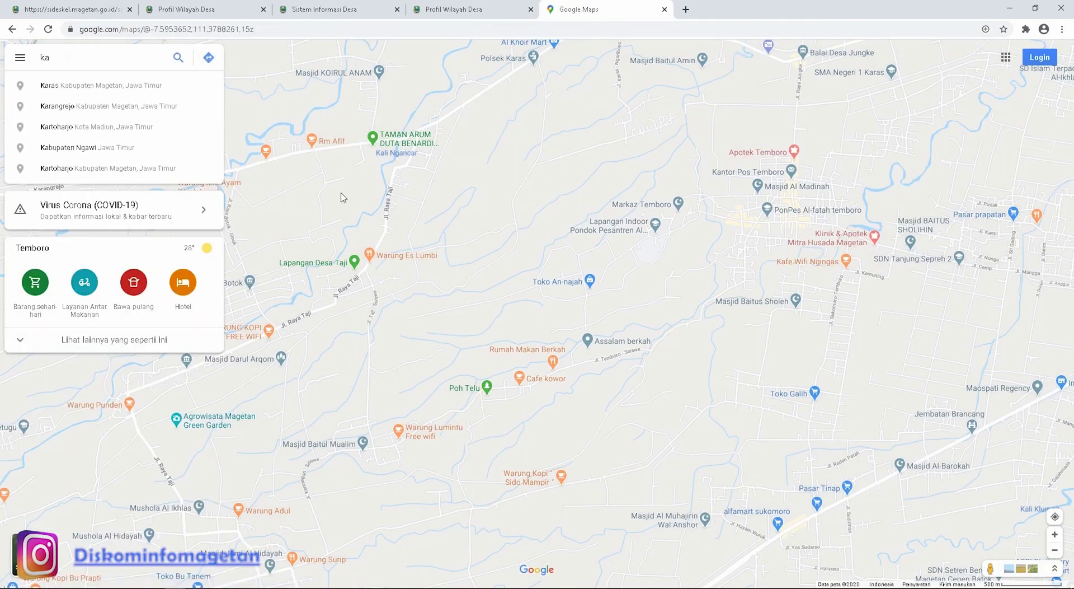
{"action": "type", "text": "n"}
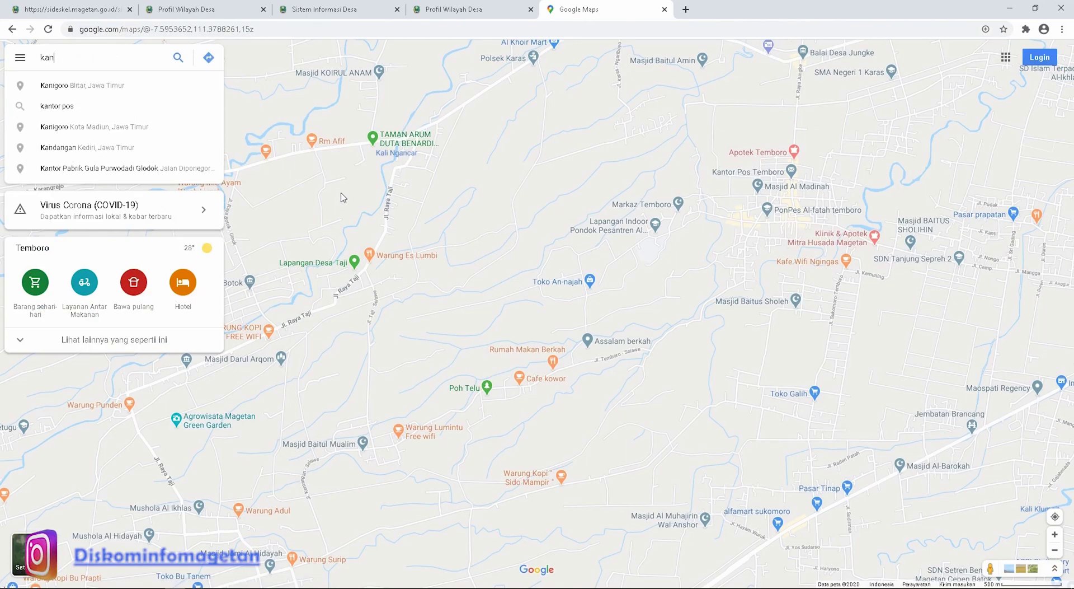
{"action": "type", "text": "tor"}
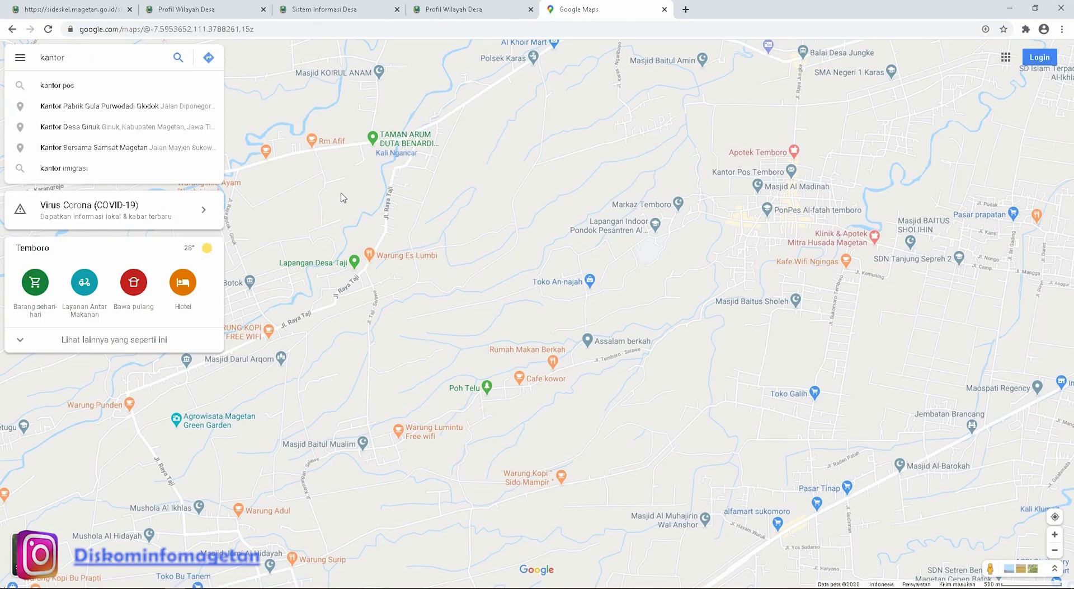
{"action": "type", "text": " des"}
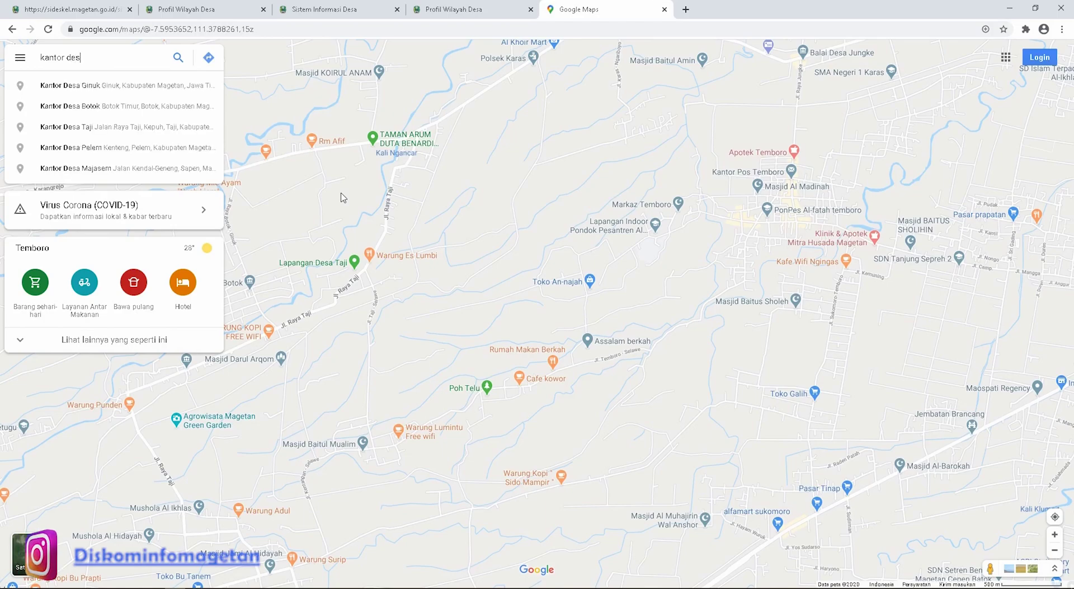
{"action": "type", "text": "a te"}
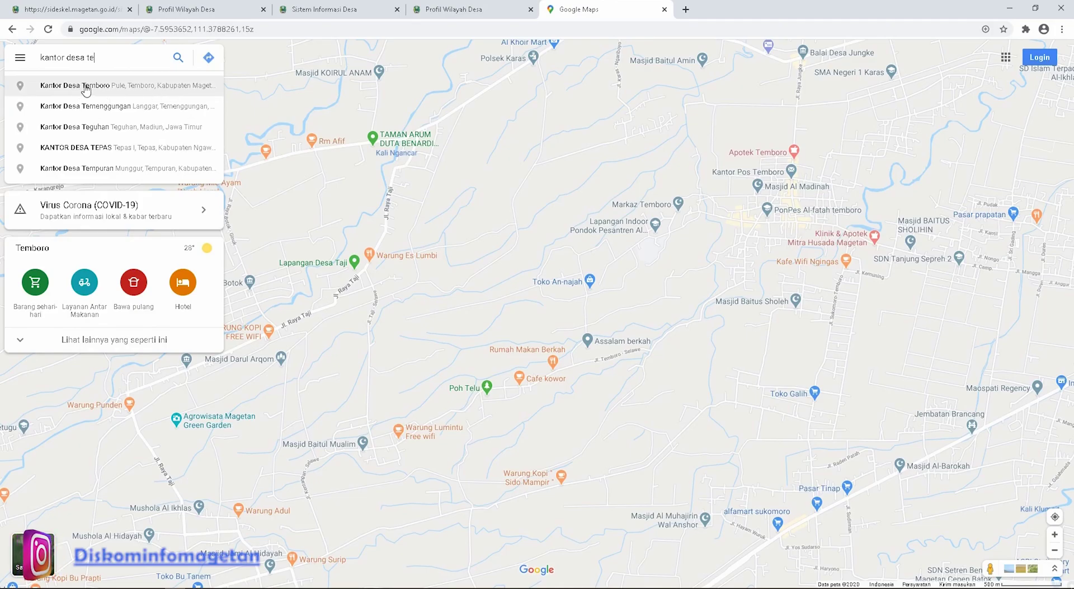
{"action": "left_click", "coordinate": [163, 87]}
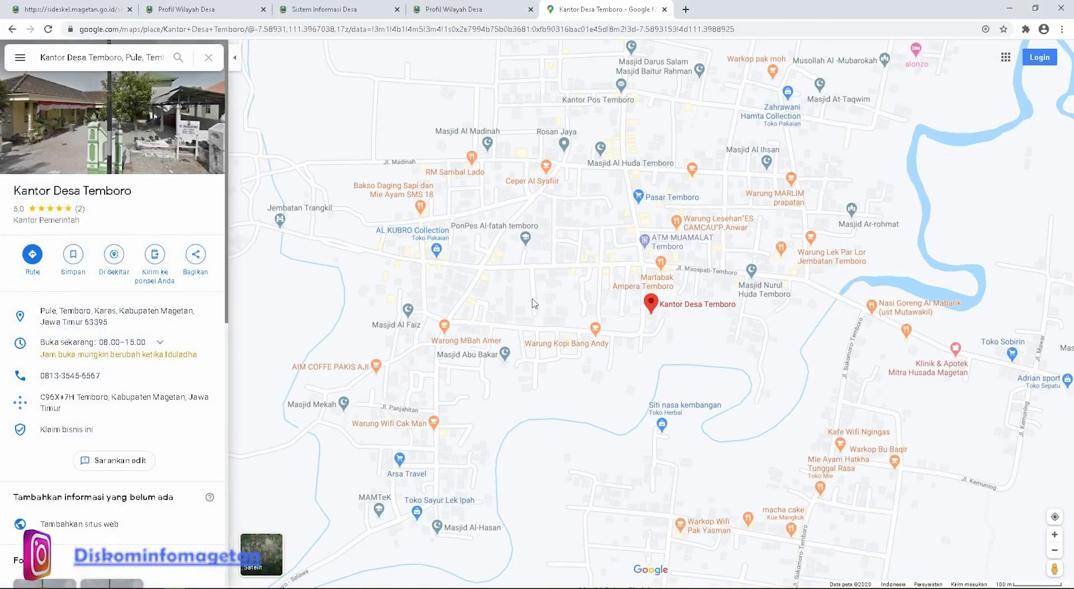
{"action": "mouse_move", "coordinate": [661, 313]}
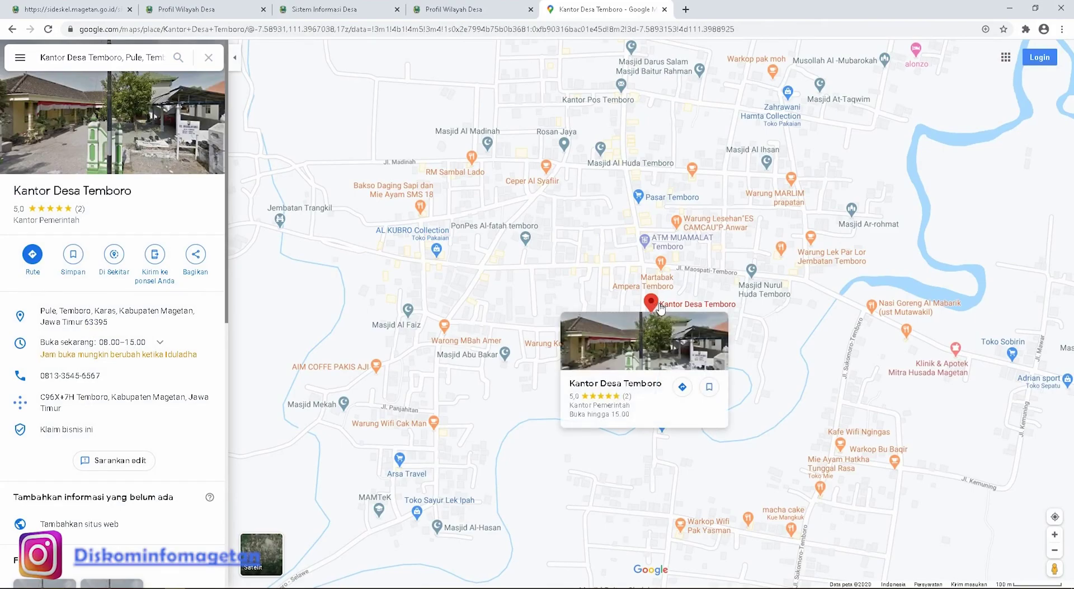
Share Kantor Desa Temboro as an embedded map (Sematkan peta) at the Sedang size and copy its HTML code
{"action": "left_click", "coordinate": [195, 257]}
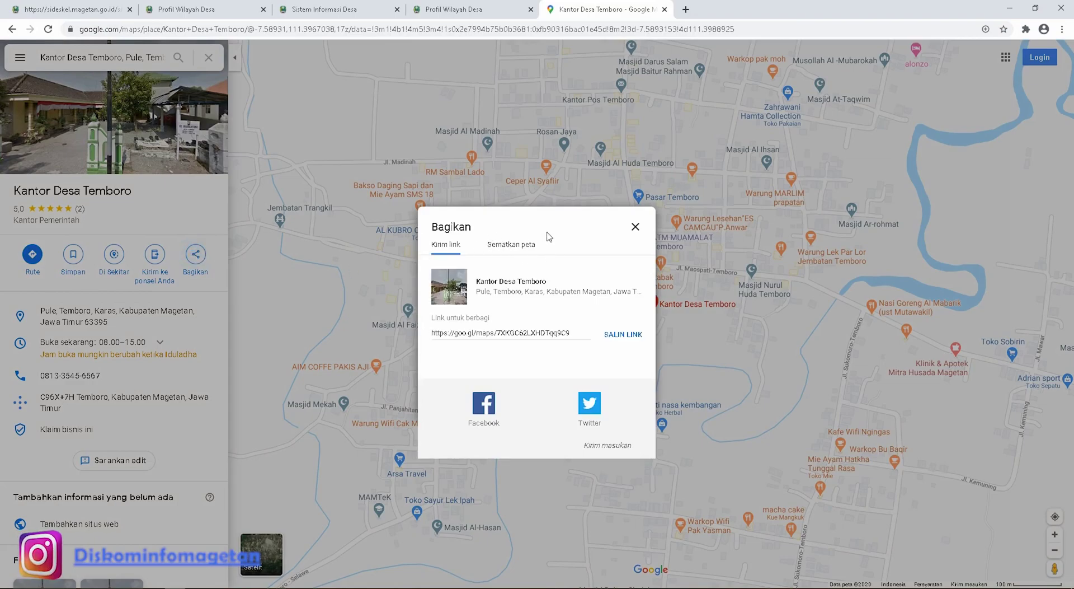
{"action": "left_click", "coordinate": [494, 250]}
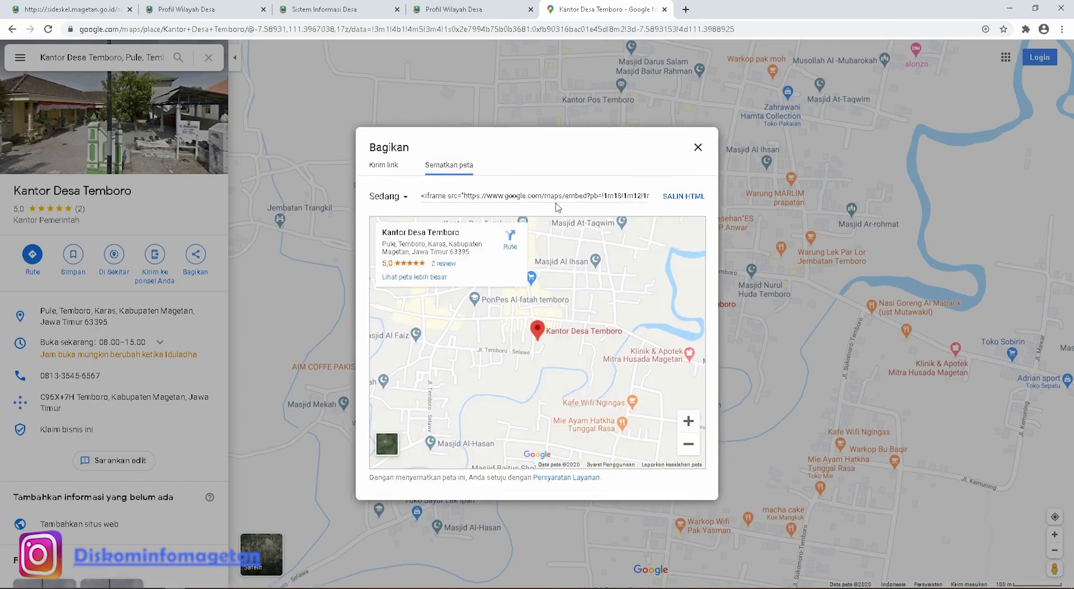
{"action": "left_click", "coordinate": [673, 202]}
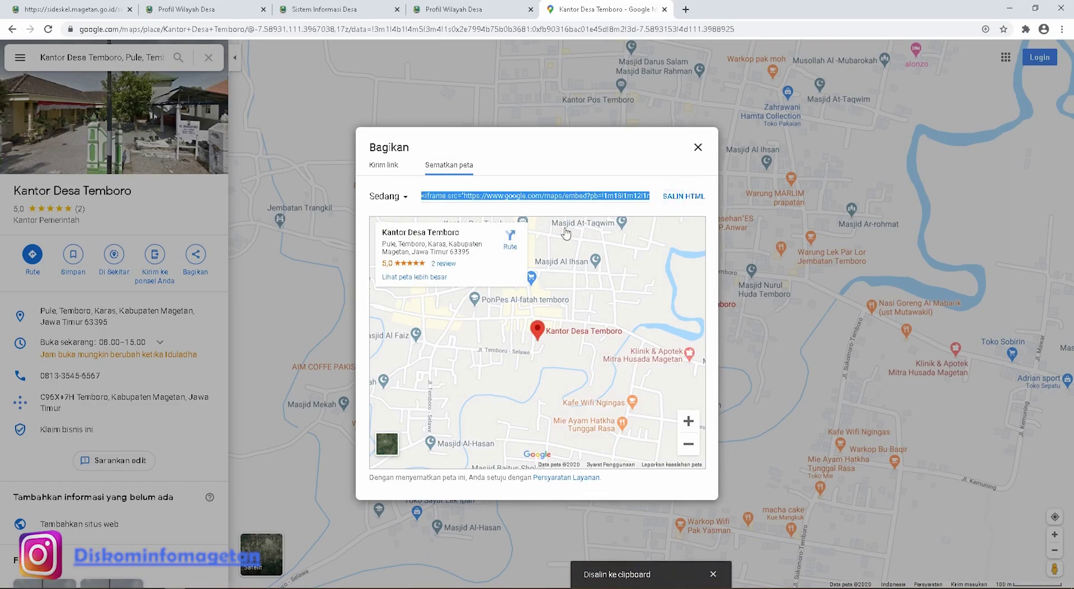
Paste the copied Kantor Desa Temboro iframe code into the Lokasi Kantor Desa field of the update form
{"action": "left_click", "coordinate": [349, 10]}
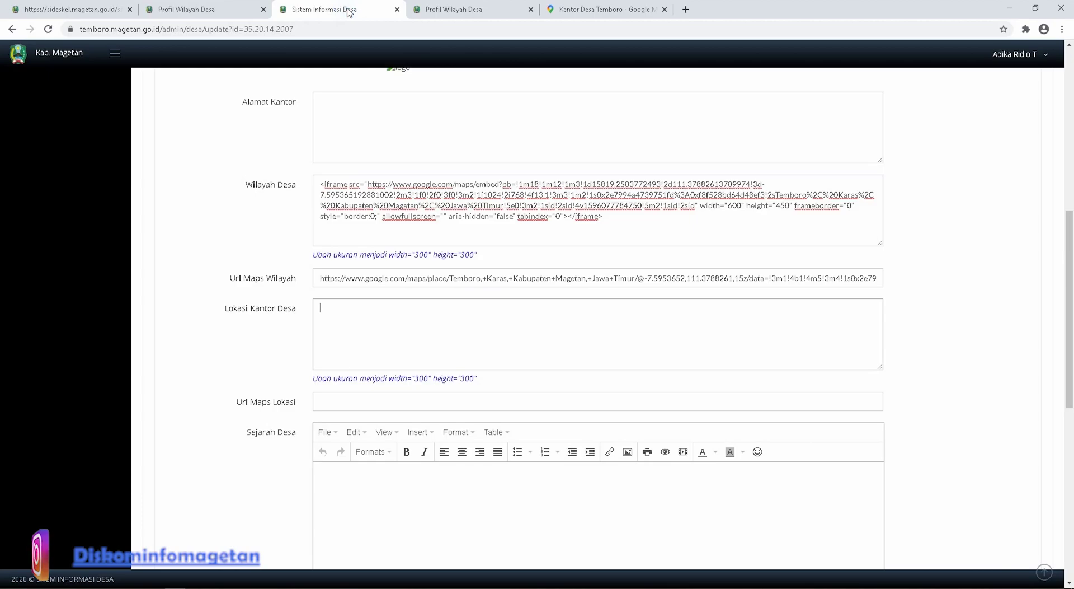
{"action": "right_click", "coordinate": [377, 324]}
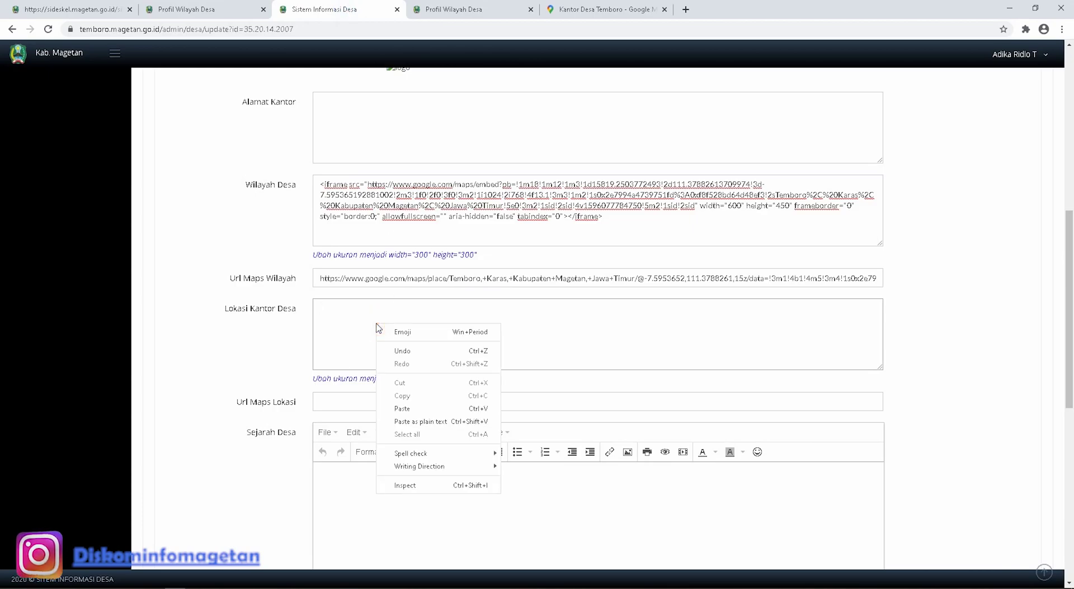
{"action": "left_click", "coordinate": [403, 408]}
{"action": "left_click", "coordinate": [502, 353]}
{"action": "key", "text": "ctrl+a"}
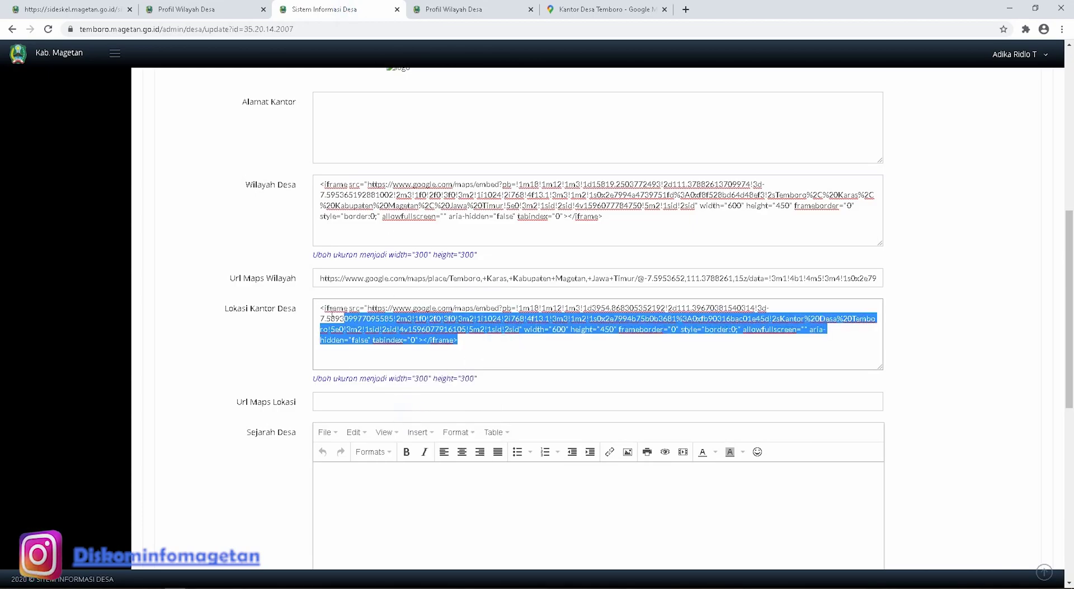
{"action": "left_click", "coordinate": [502, 352]}
Ready the Url Maps Lokasi field, then copy the Google Maps page address of Kantor Desa Temboro
{"action": "scroll", "coordinate": [541, 367], "scroll_direction": "down", "scroll_amount": 1}
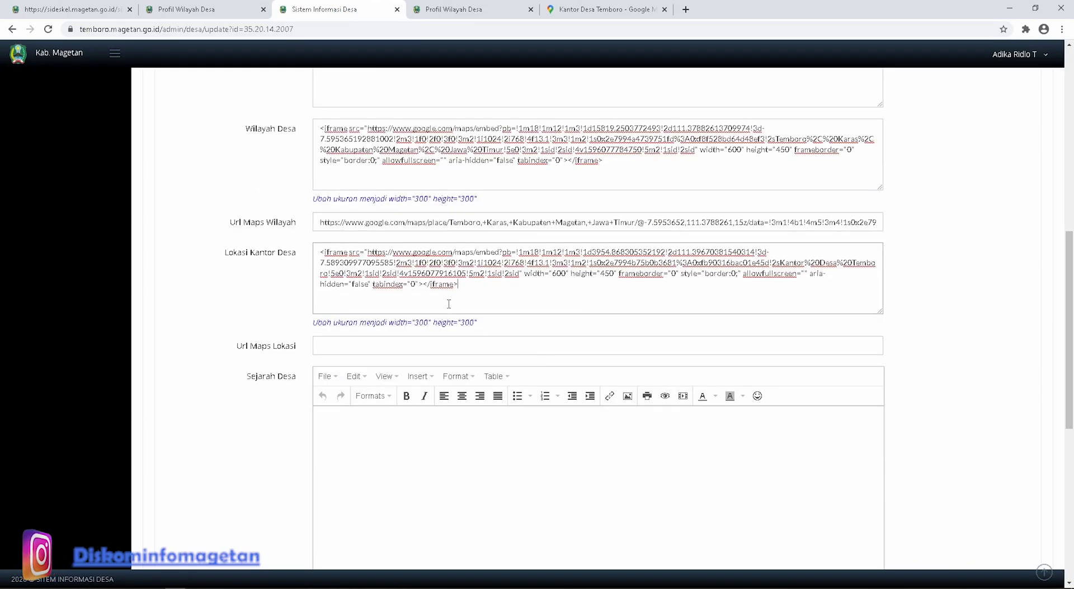
{"action": "scroll", "coordinate": [459, 313], "scroll_direction": "down", "scroll_amount": 1}
{"action": "left_click", "coordinate": [337, 298]}
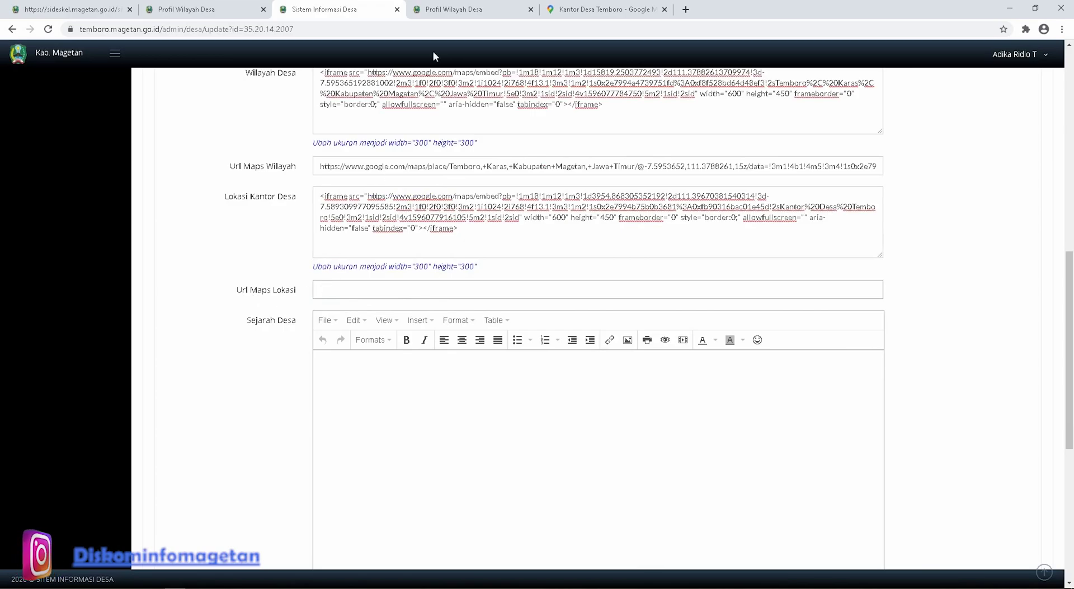
{"action": "left_click", "coordinate": [469, 7]}
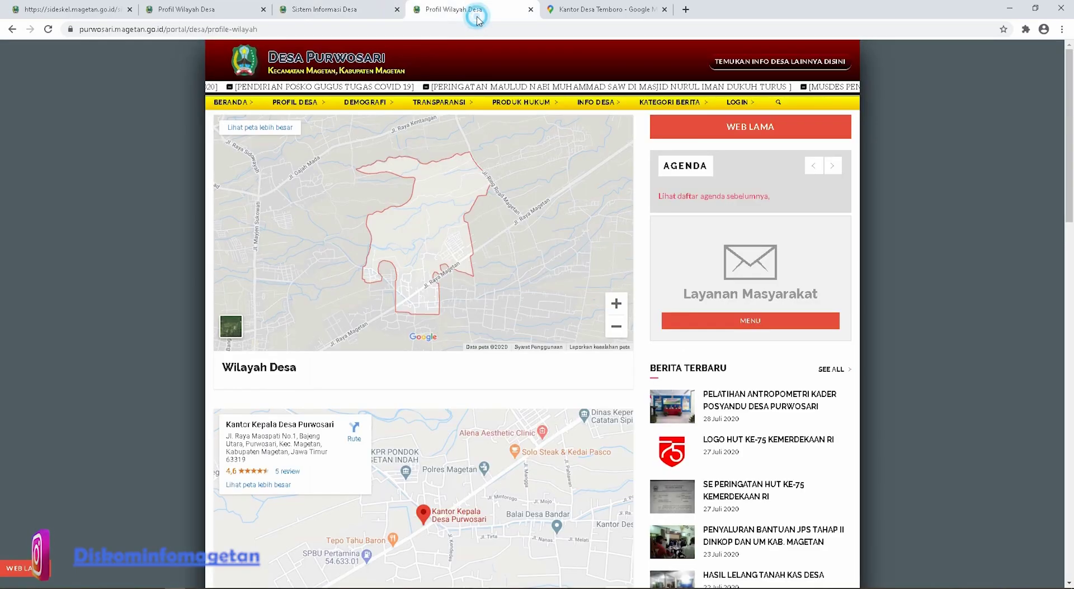
{"action": "left_click", "coordinate": [576, 9]}
{"action": "left_click", "coordinate": [698, 148]}
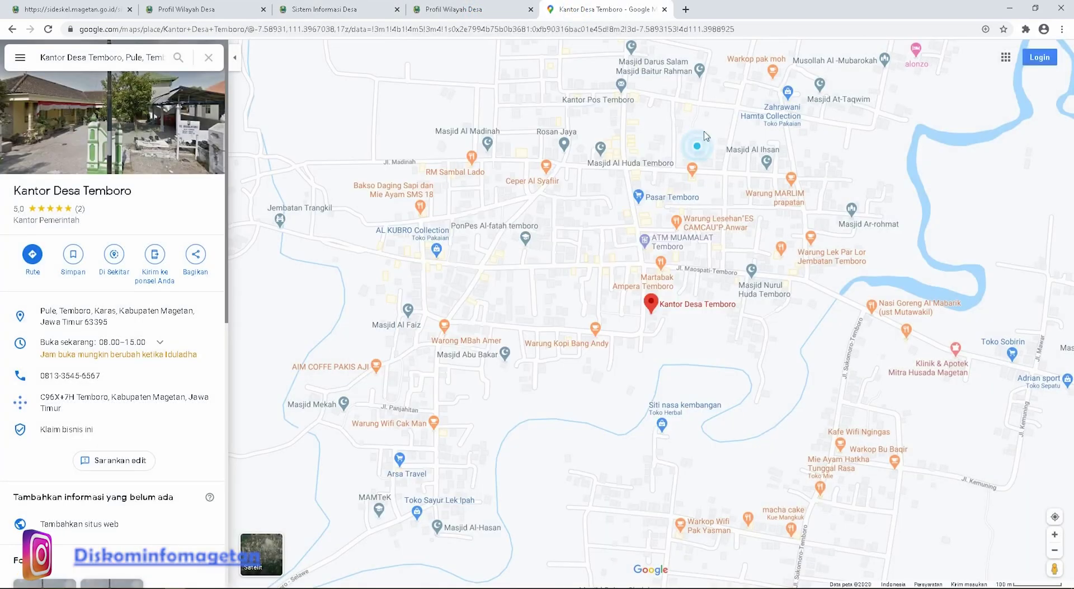
{"action": "left_click_drag", "start_coordinate": [736, 30], "coordinate": [59, 68]}
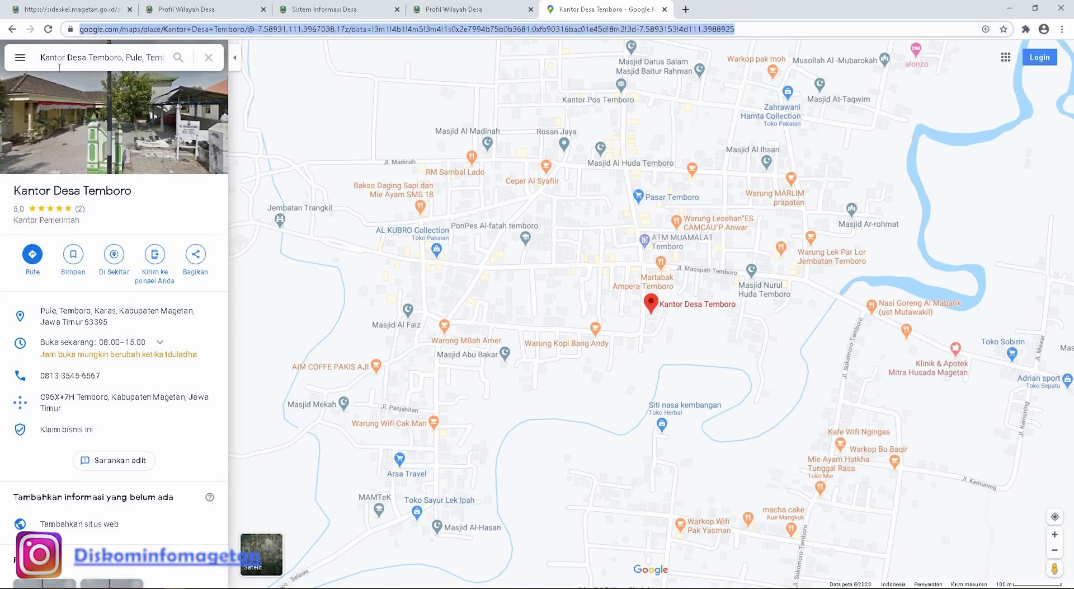
{"action": "right_click", "coordinate": [377, 35]}
{"action": "left_click", "coordinate": [404, 89]}
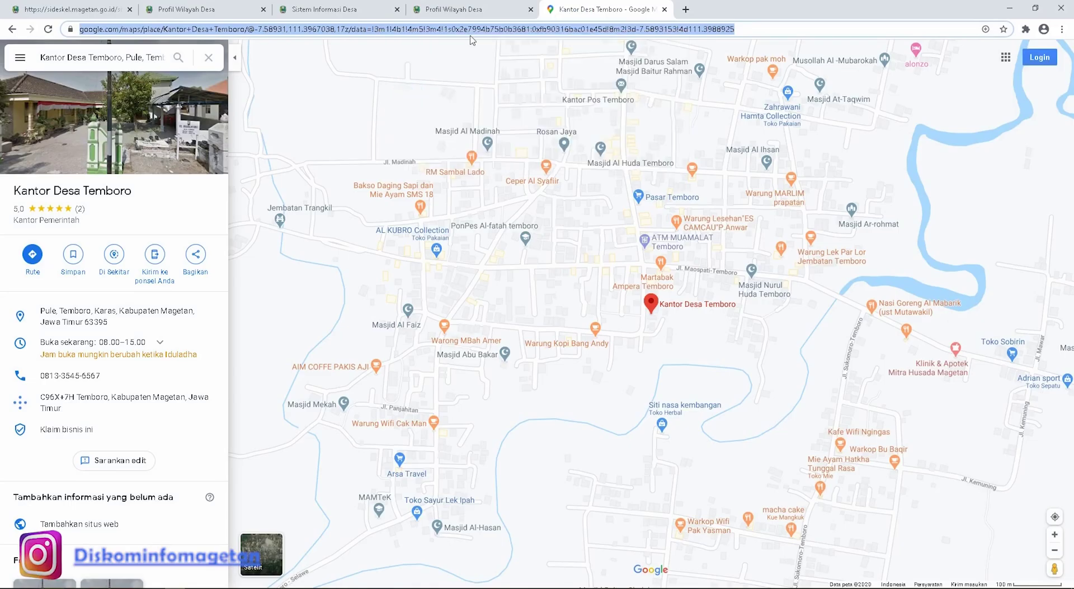
Paste the copied Google Maps address of Kantor Desa Temboro into the form's Url Maps Lokasi field
{"action": "left_click", "coordinate": [457, 9]}
{"action": "left_click", "coordinate": [379, 7]}
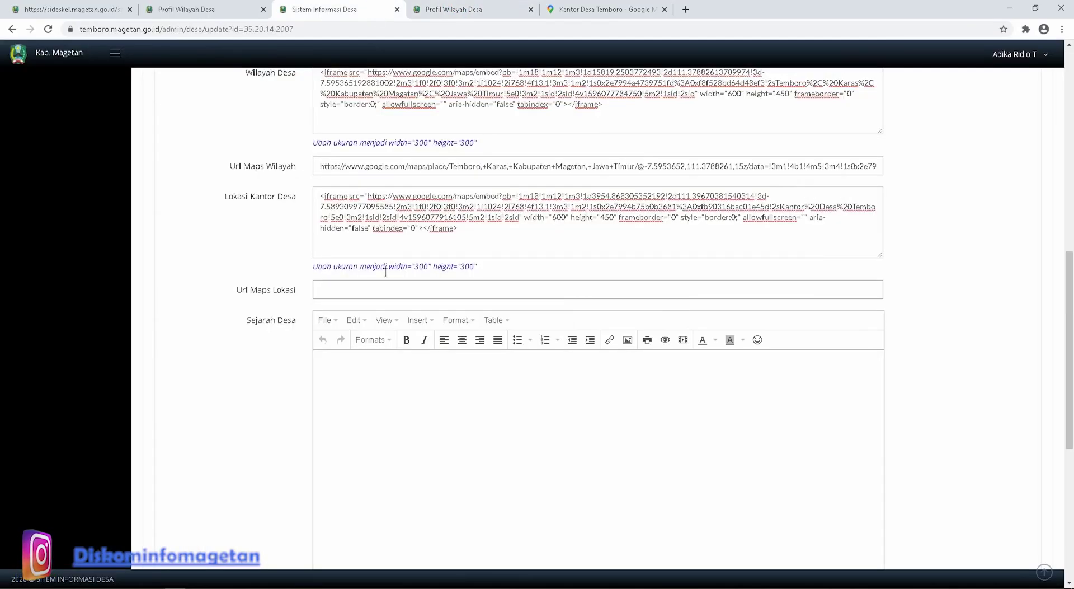
{"action": "right_click", "coordinate": [377, 290]}
{"action": "left_click", "coordinate": [400, 373]}
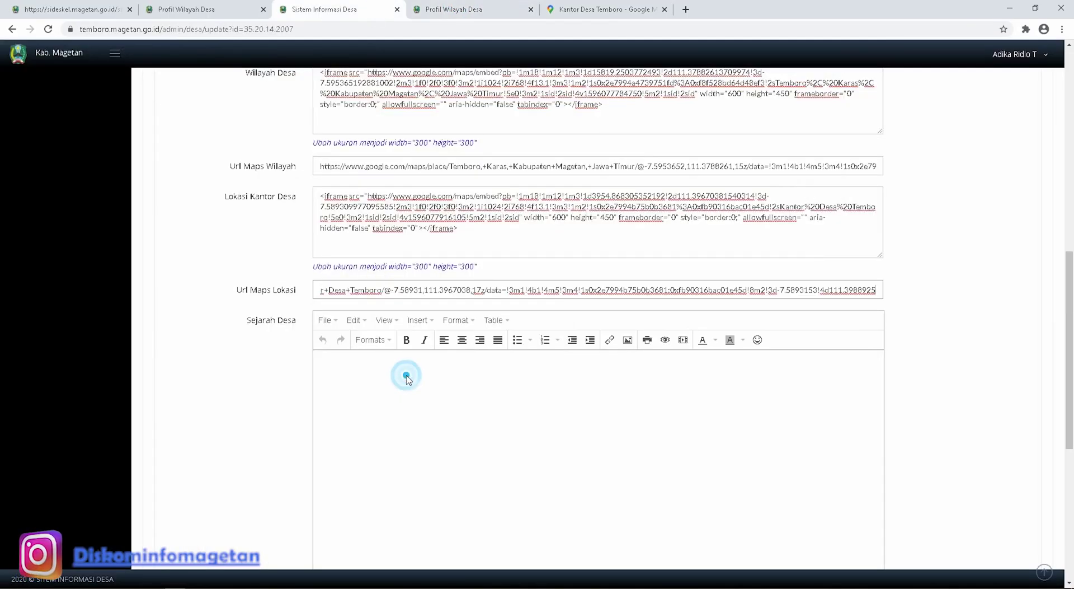
Review the fields of Desa Temboro's update form, from Kecamatan down to Email and Telepon
{"action": "scroll", "coordinate": [405, 319], "scroll_direction": "up", "scroll_amount": 2}
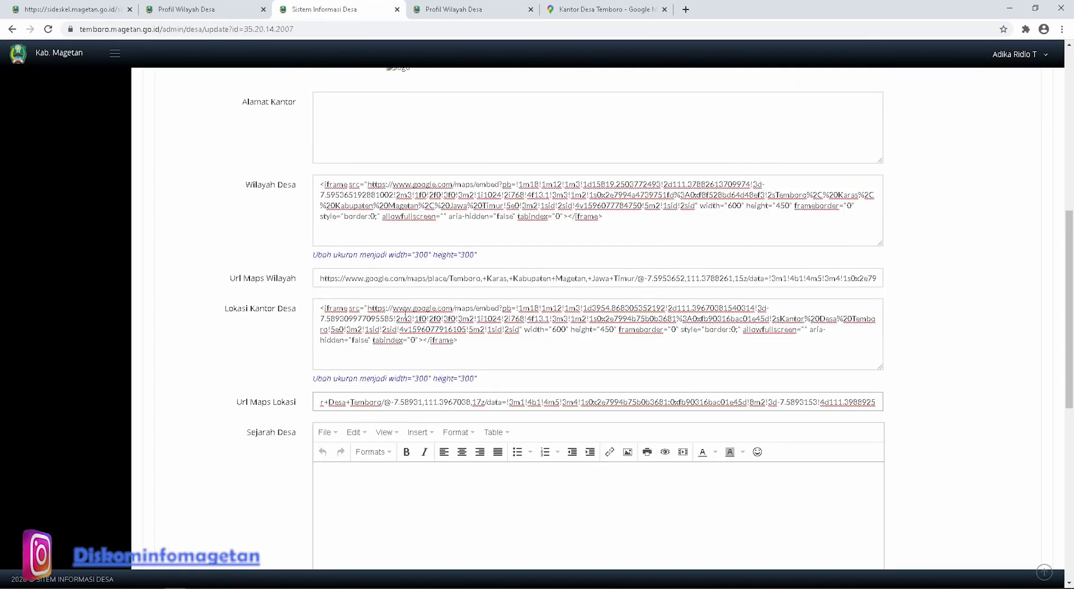
{"action": "scroll", "coordinate": [406, 317], "scroll_direction": "down", "scroll_amount": 8}
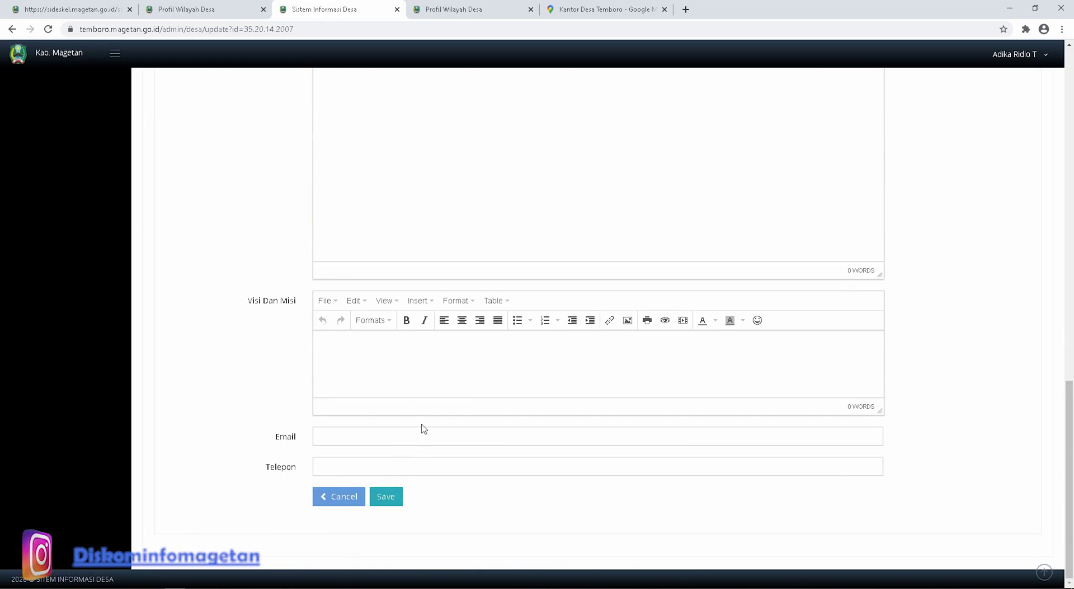
{"action": "scroll", "coordinate": [421, 363], "scroll_direction": "up", "scroll_amount": 15}
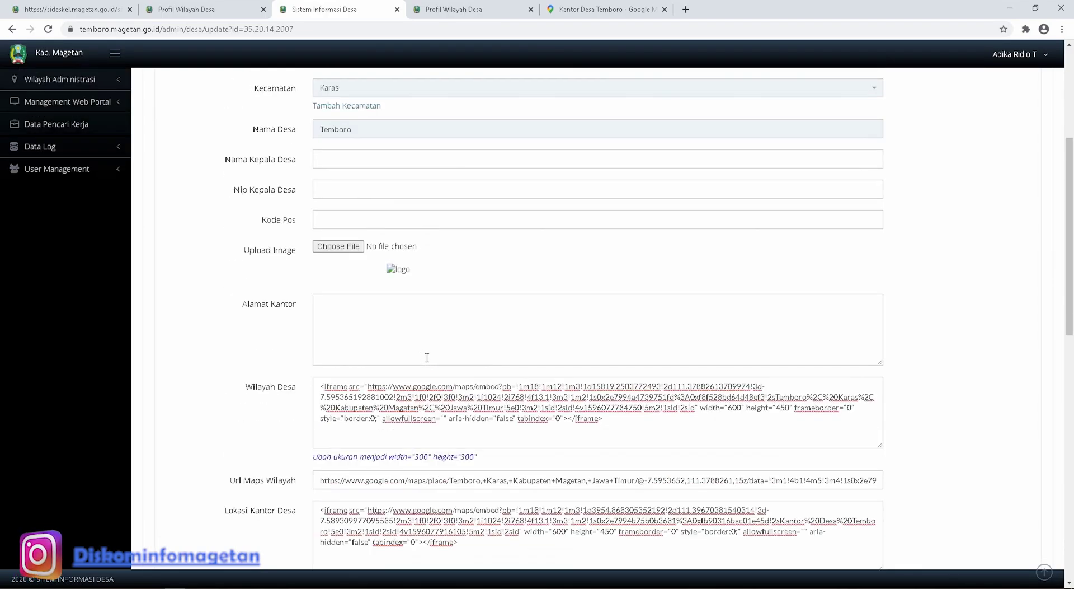
{"action": "scroll", "coordinate": [427, 360], "scroll_direction": "down", "scroll_amount": 3}
Compare the form's Wilayah Desa and Lokasi Kantor Desa fields with the corresponding maps on Desa Purwosari's Batas Wilayah page
{"action": "left_click", "coordinate": [504, 6]}
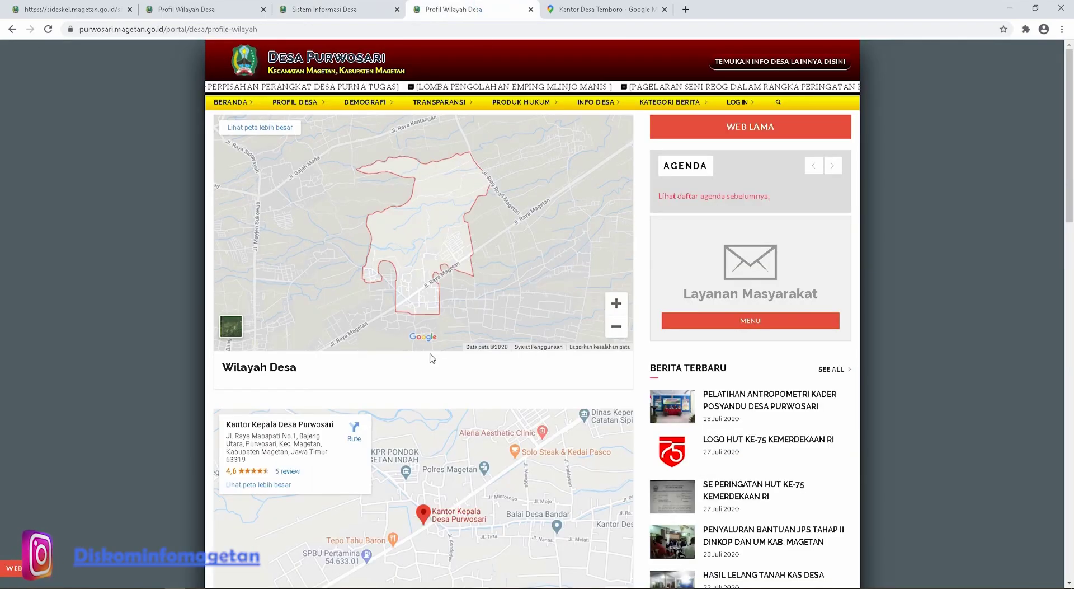
{"action": "scroll", "coordinate": [360, 367], "scroll_direction": "down", "scroll_amount": 3}
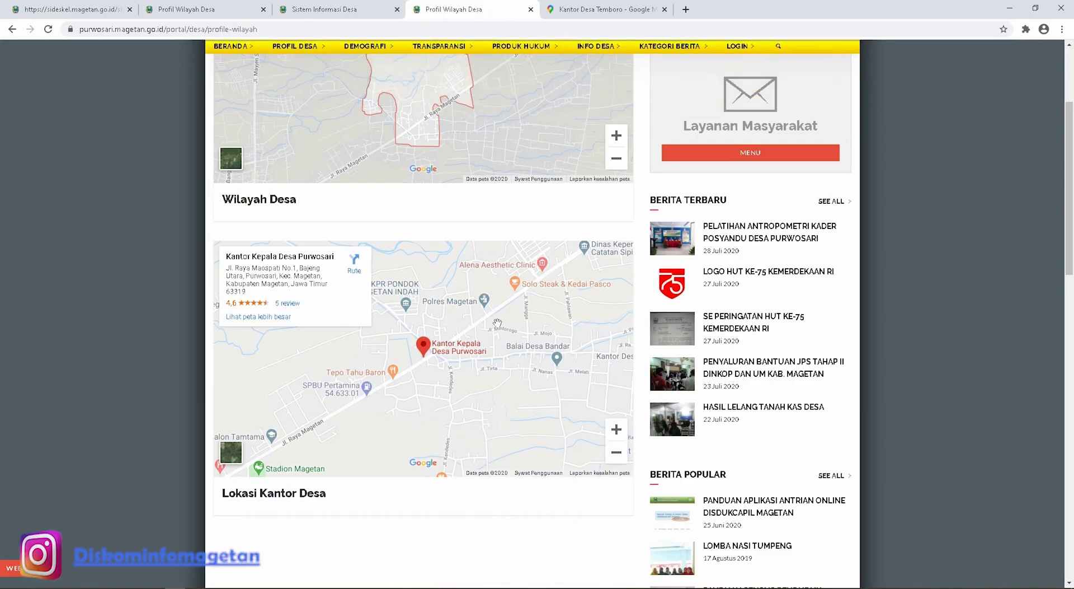
{"action": "scroll", "coordinate": [397, 210], "scroll_direction": "up", "scroll_amount": 4}
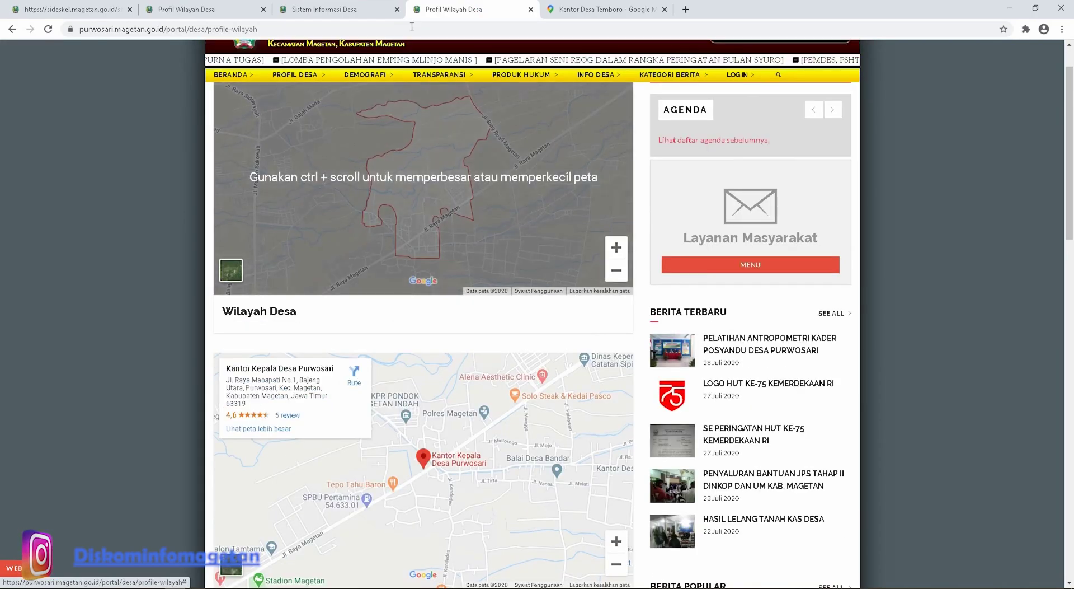
{"action": "left_click", "coordinate": [336, 9]}
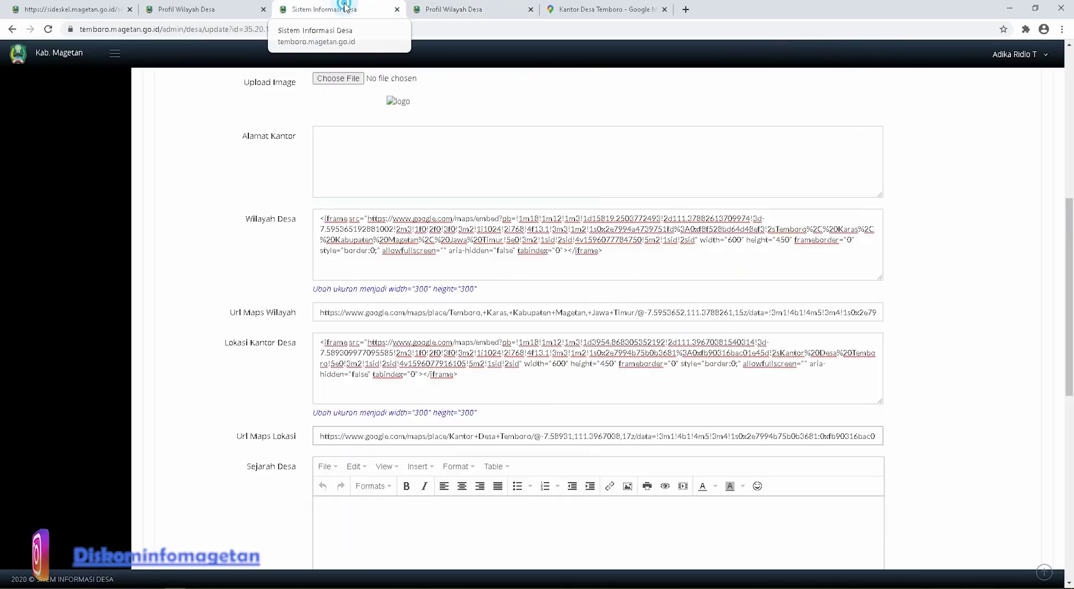
{"action": "triple_click", "coordinate": [300, 218]}
{"action": "left_click", "coordinate": [447, 16]}
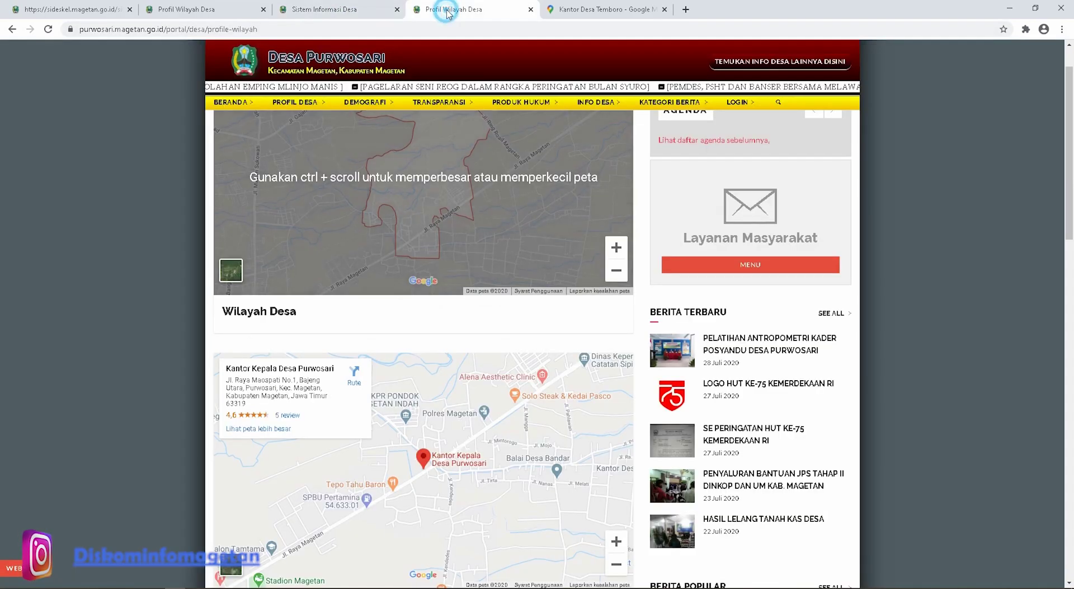
{"action": "scroll", "coordinate": [369, 384], "scroll_direction": "down", "scroll_amount": 4}
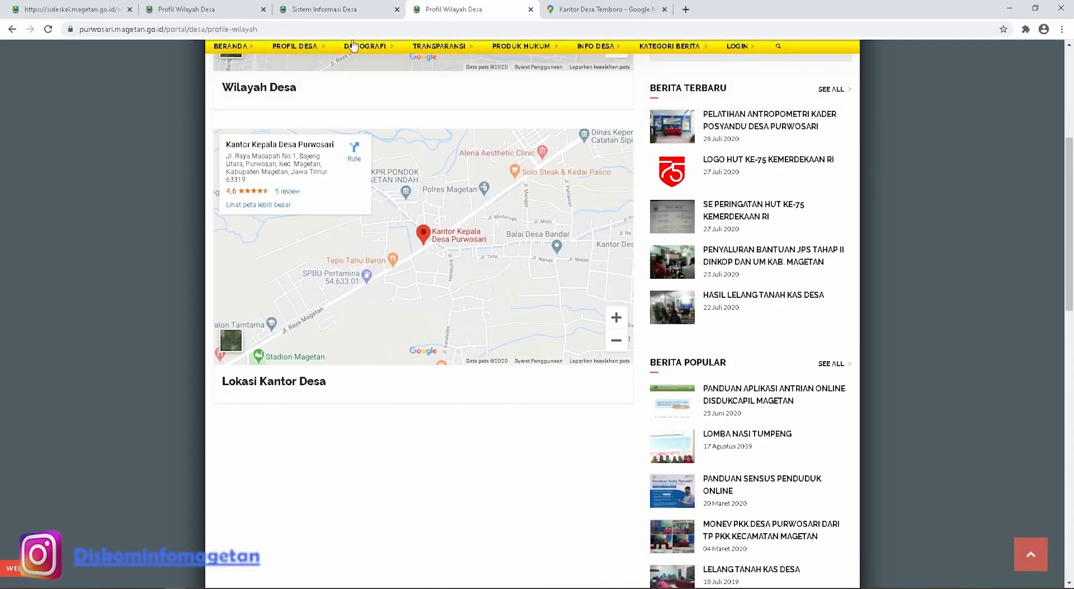
{"action": "left_click", "coordinate": [338, 8]}
{"action": "triple_click", "coordinate": [301, 343]}
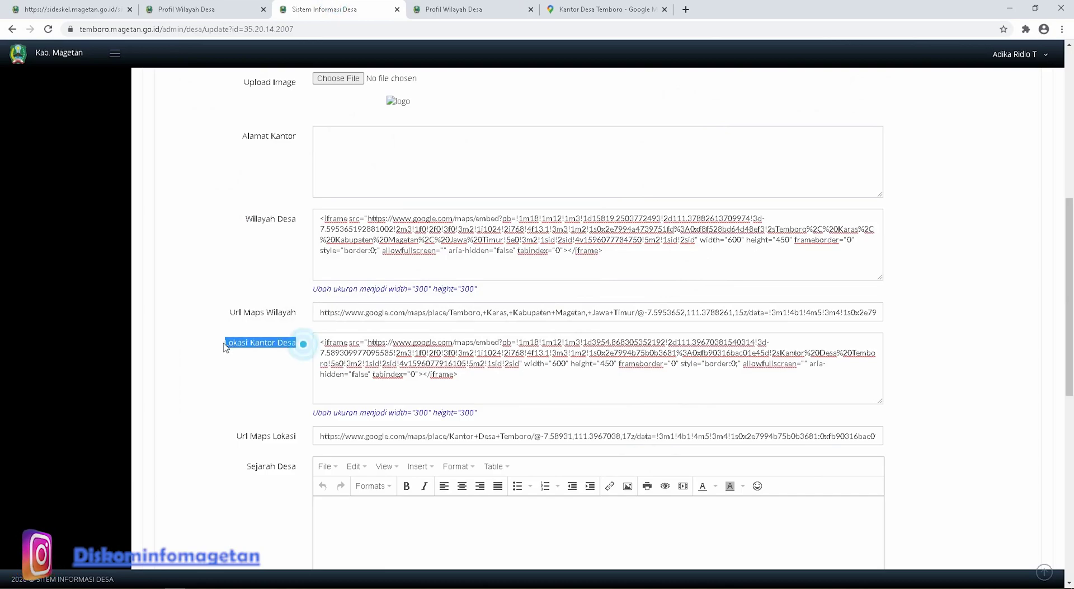
{"action": "left_click", "coordinate": [468, 6]}
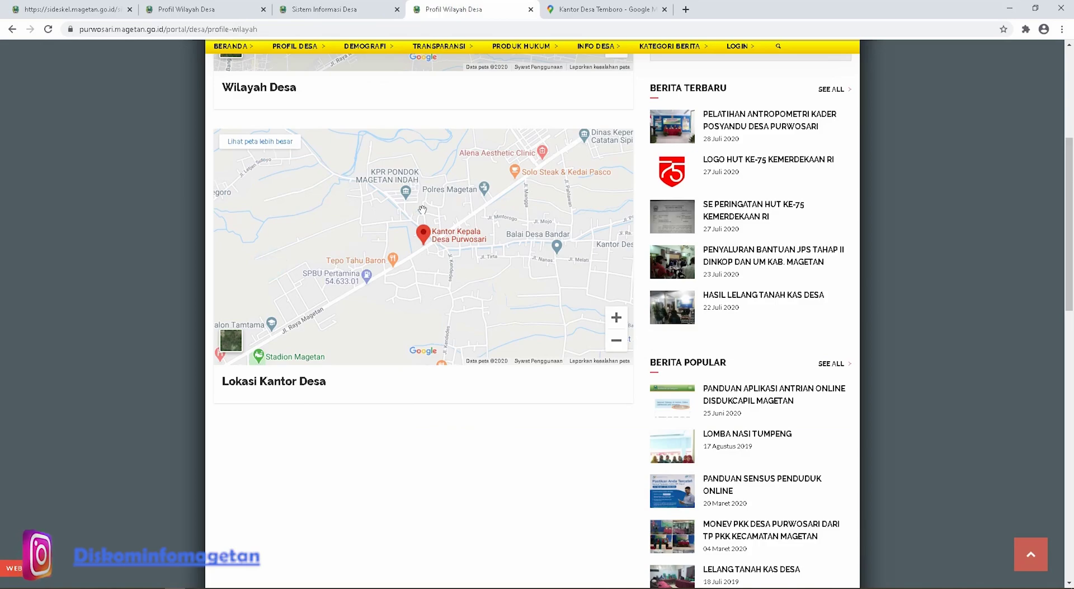
{"action": "scroll", "coordinate": [423, 291], "scroll_direction": "up", "scroll_amount": 1}
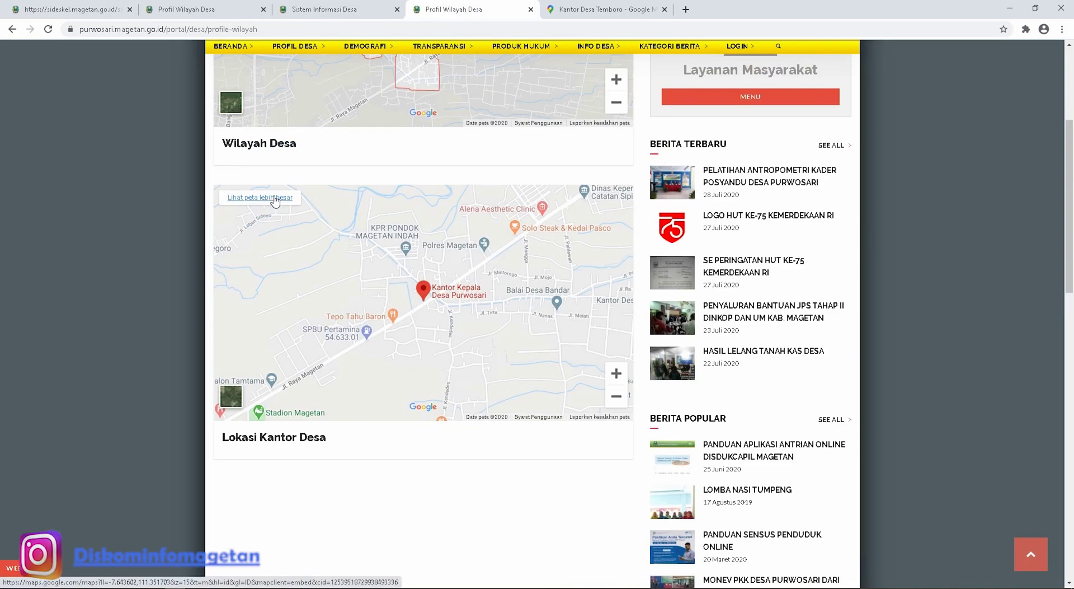
View Desa Purwosari's office location enlarged in Google Maps, and close both open Google Maps pages
{"action": "left_click", "coordinate": [275, 202]}
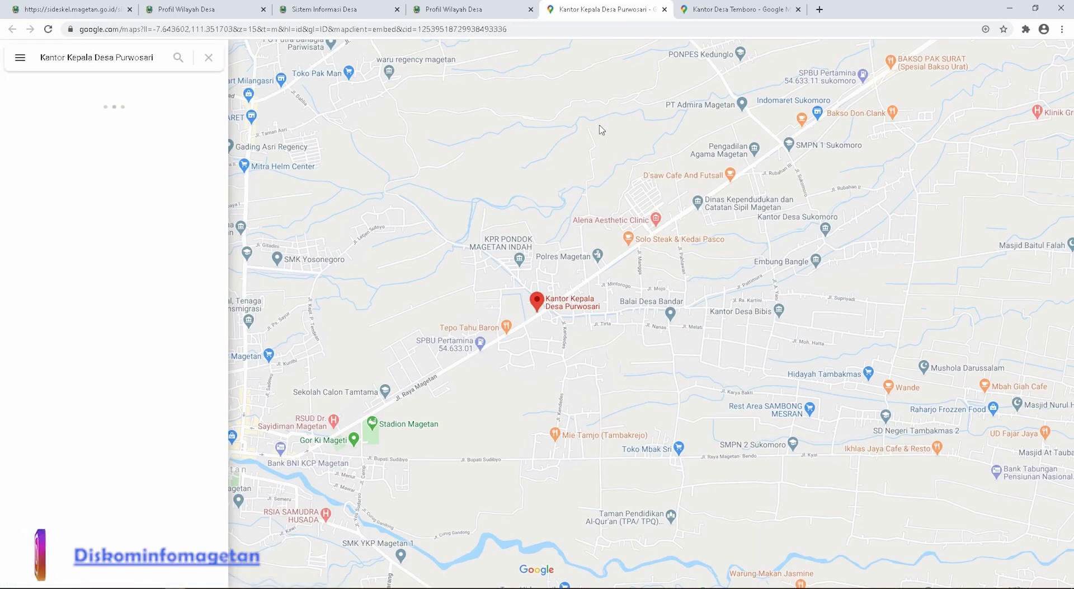
{"action": "left_click", "coordinate": [664, 9]}
{"action": "left_click", "coordinate": [664, 9]}
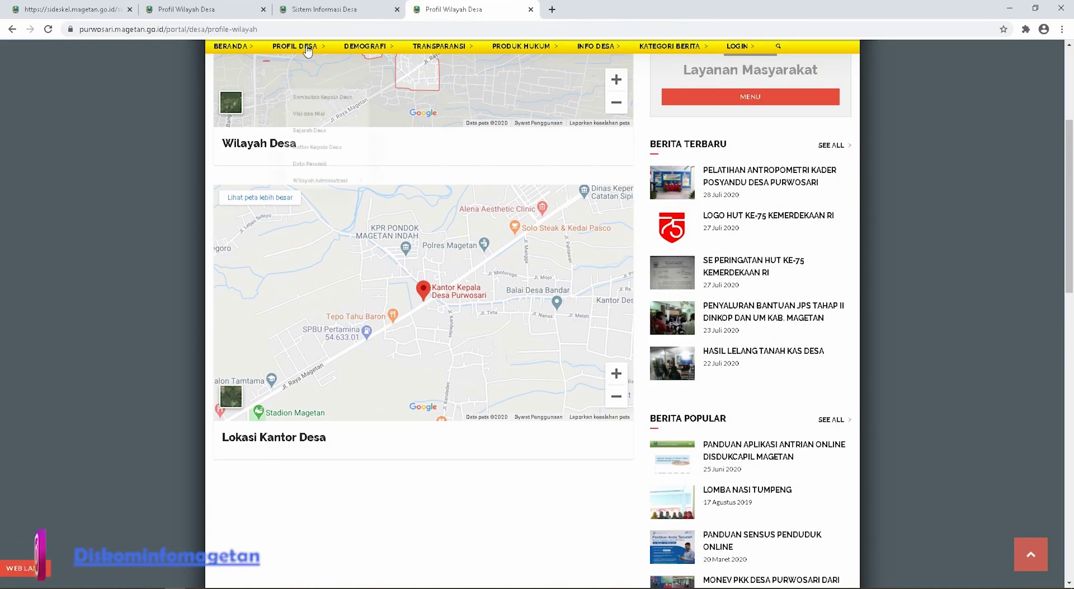
Examine which Wilayah Administrasi pages Desa Purwosari's village profile offers
{"action": "mouse_move", "coordinate": [308, 51]}
{"action": "mouse_move", "coordinate": [324, 204]}
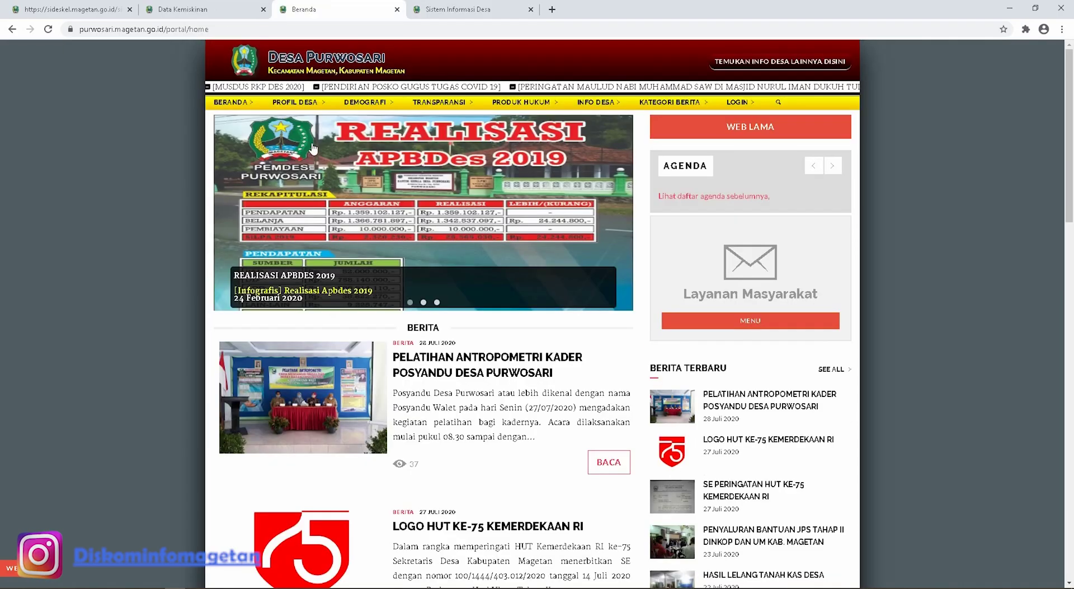
{"action": "mouse_move", "coordinate": [306, 112]}
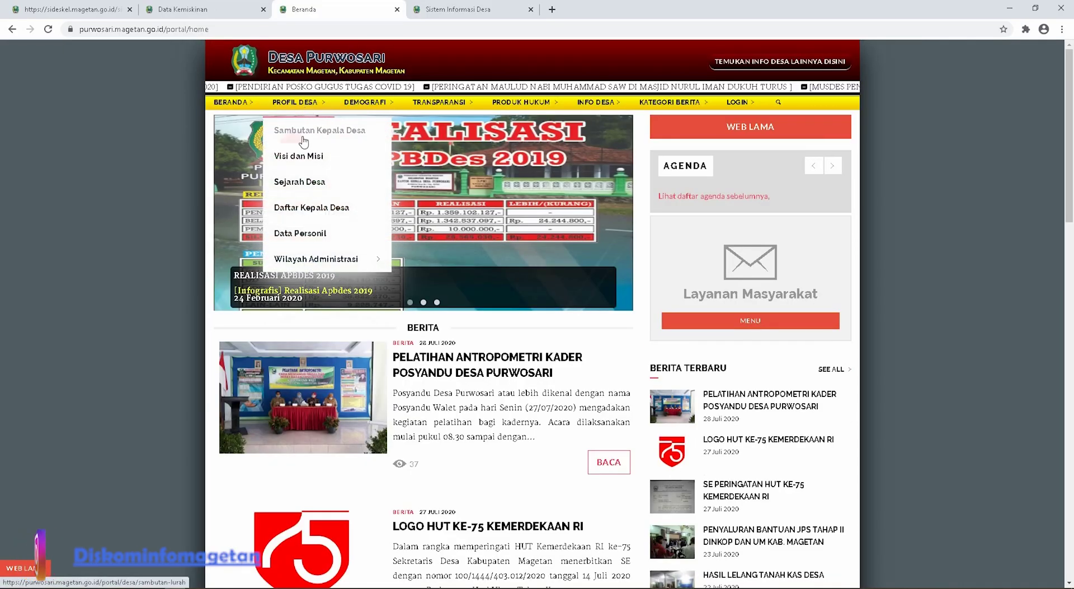
{"action": "mouse_move", "coordinate": [336, 259]}
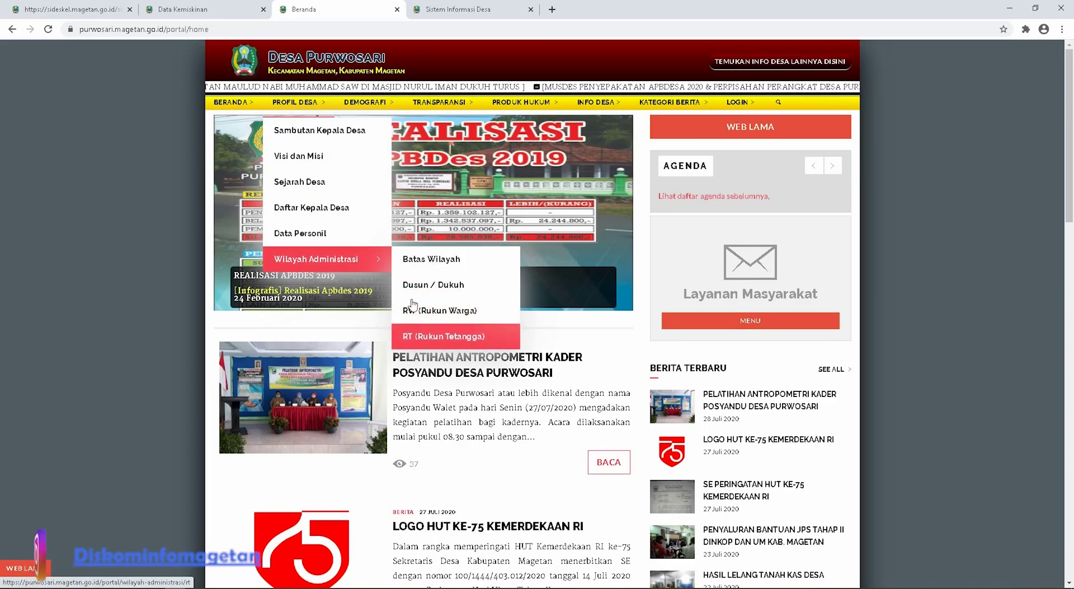
View Desa Temboro's Dusun / Dukuh, RW (Rukun Warga) and RT (Rukun Tetangga) pages in turn
{"action": "left_click", "coordinate": [209, 8]}
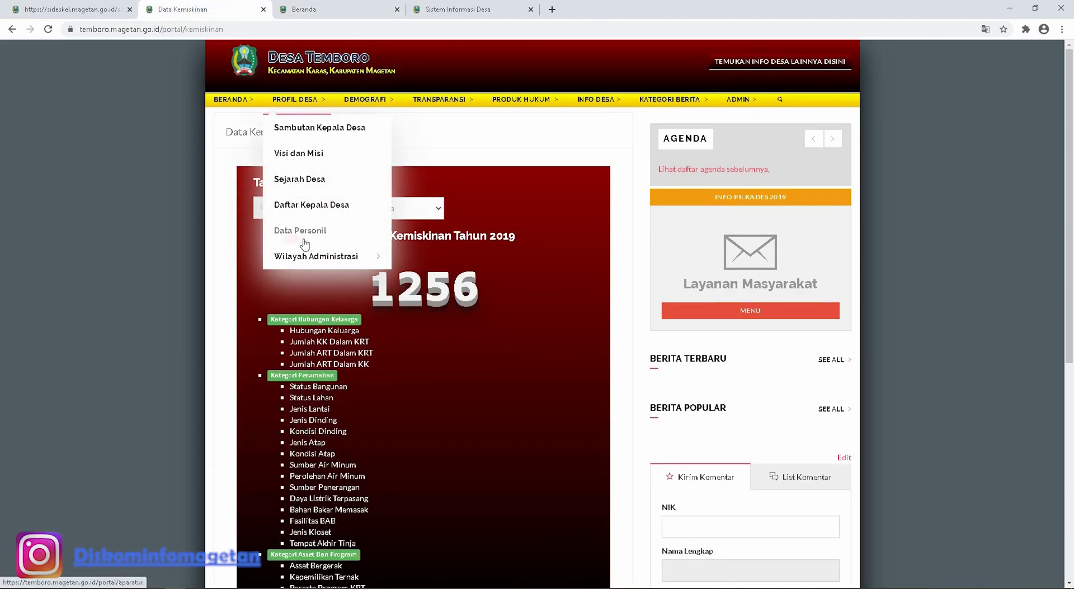
{"action": "left_click", "coordinate": [441, 290]}
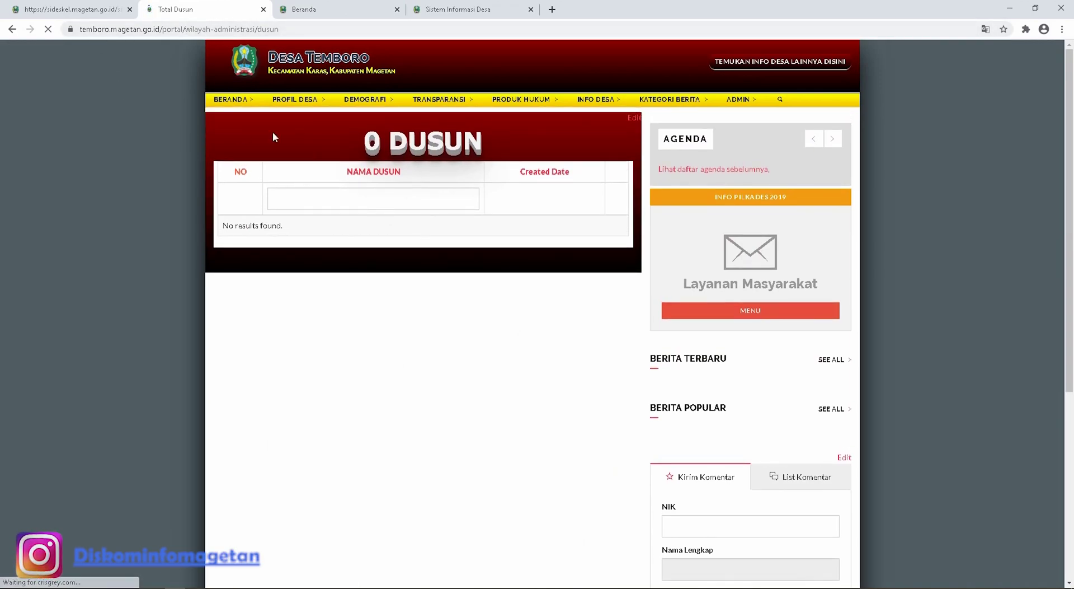
{"action": "mouse_move", "coordinate": [291, 99]}
{"action": "mouse_move", "coordinate": [314, 255]}
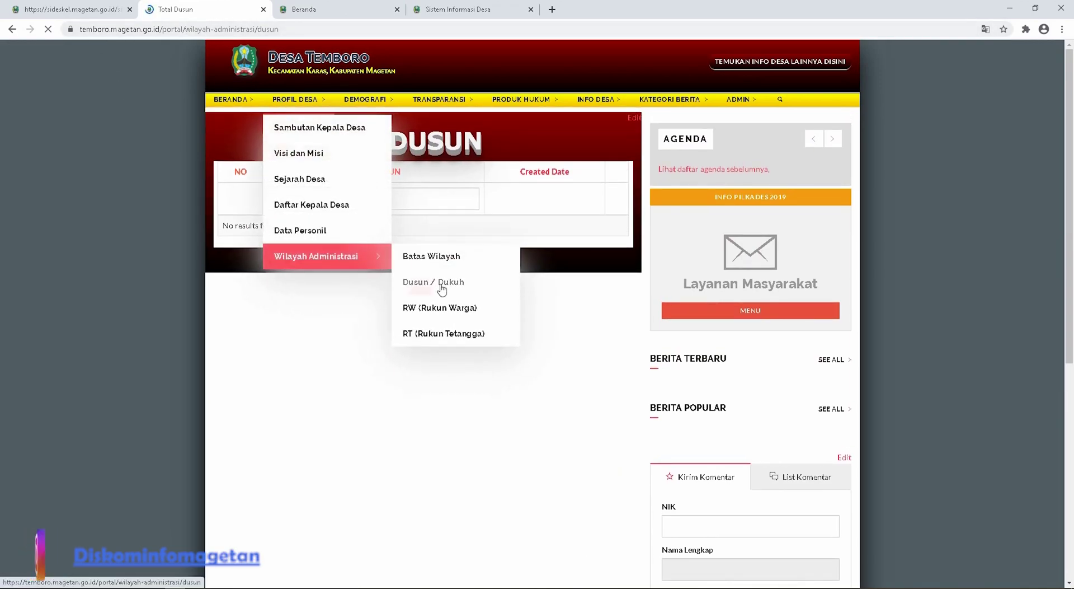
{"action": "left_click", "coordinate": [441, 306]}
{"action": "mouse_move", "coordinate": [302, 104]}
{"action": "mouse_move", "coordinate": [333, 257]}
{"action": "left_click", "coordinate": [446, 335]}
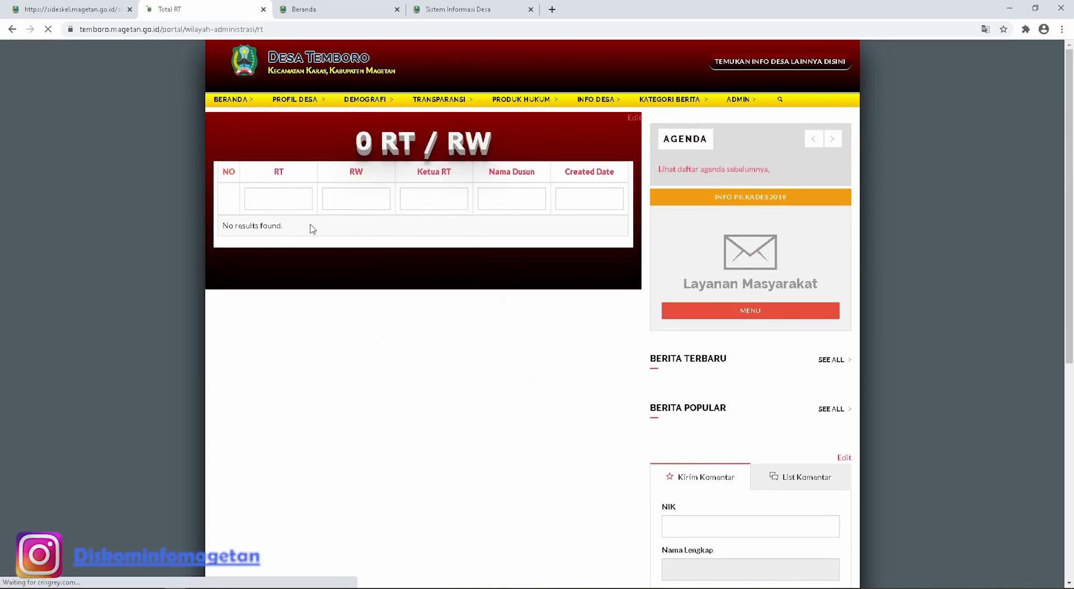
View Desa Purwosari's Dusun / Dukuh list, look at the details of dusun KPR, and return to the list
{"action": "left_click", "coordinate": [315, 8]}
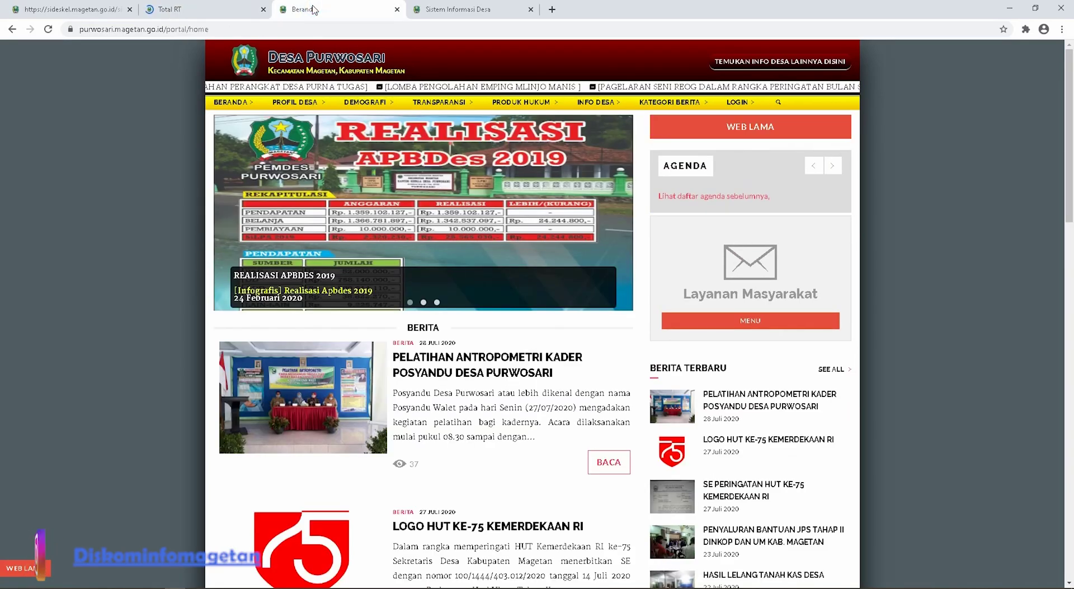
{"action": "mouse_move", "coordinate": [295, 102]}
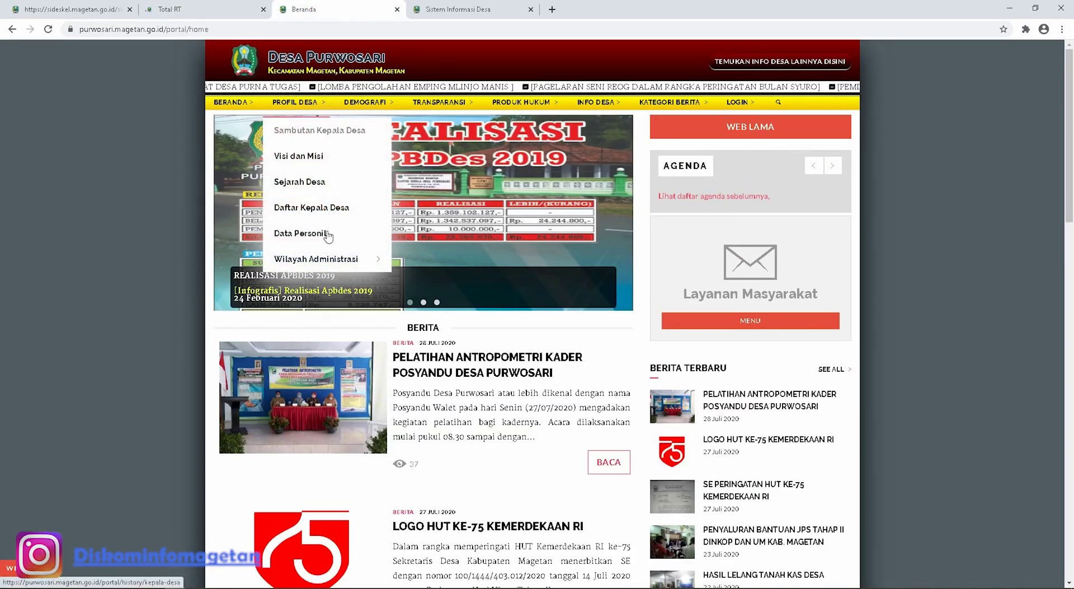
{"action": "mouse_move", "coordinate": [330, 259]}
{"action": "left_click", "coordinate": [428, 298]}
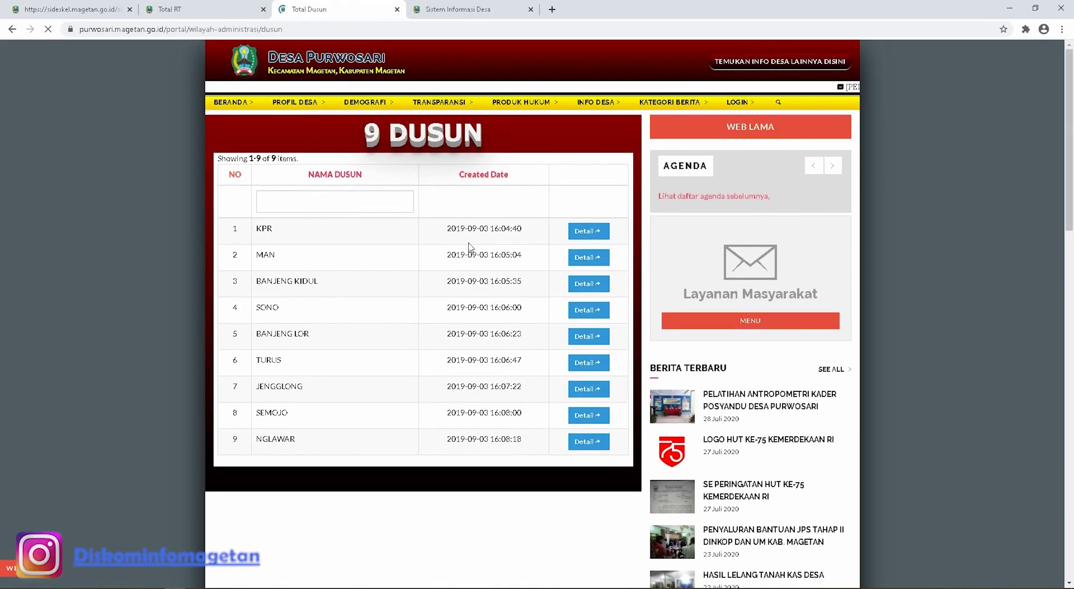
{"action": "left_click", "coordinate": [585, 230]}
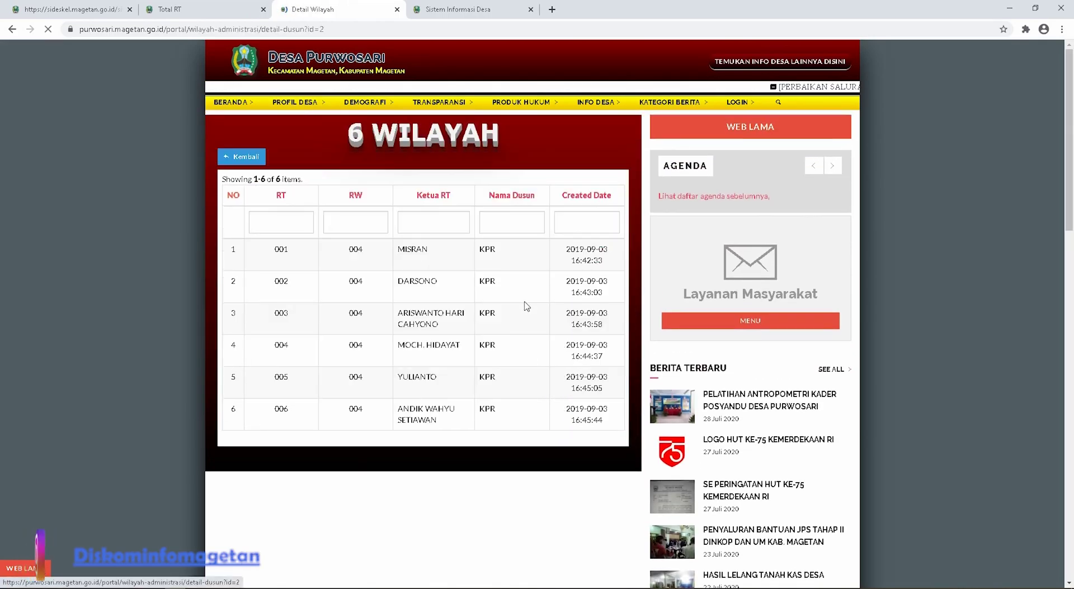
{"action": "left_click", "coordinate": [253, 156]}
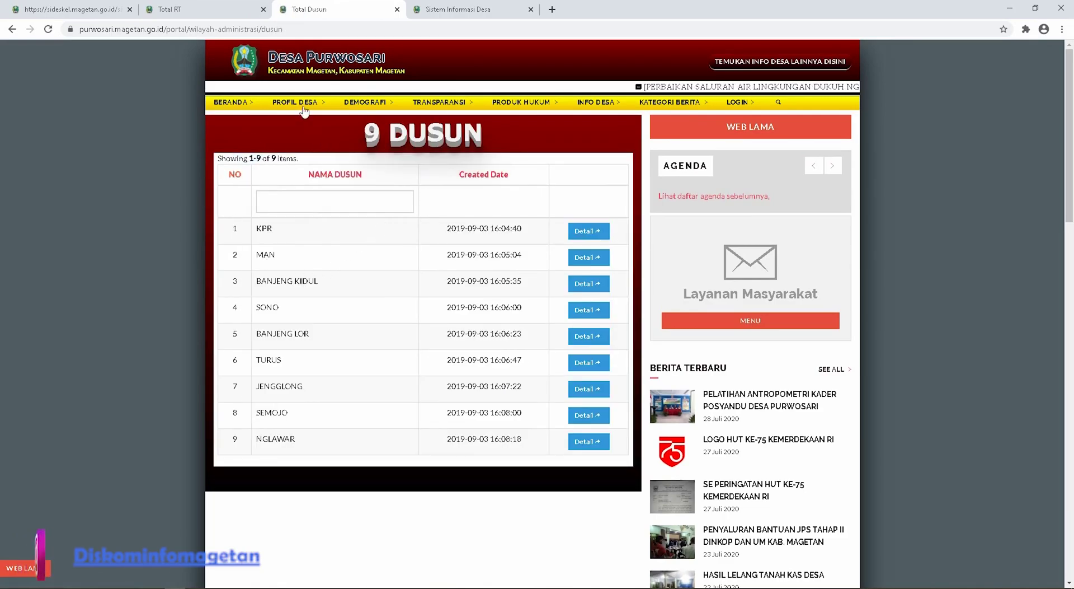
{"action": "mouse_move", "coordinate": [737, 106]}
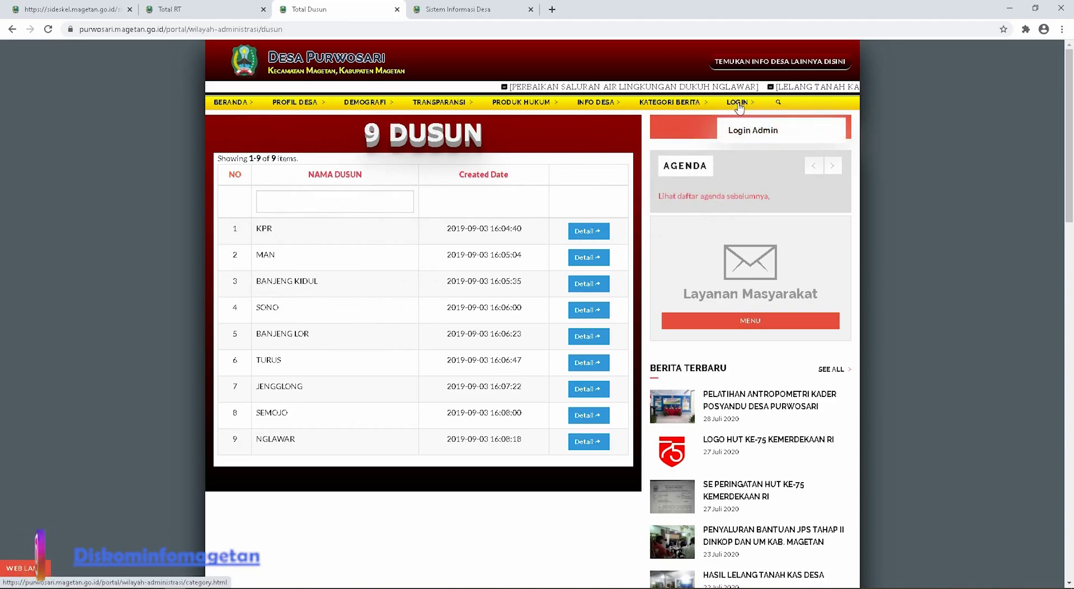
Open Desa Purwosari's admin login page, and view the Data RT list in Desa Temboro's admin site
{"action": "left_click", "coordinate": [740, 133]}
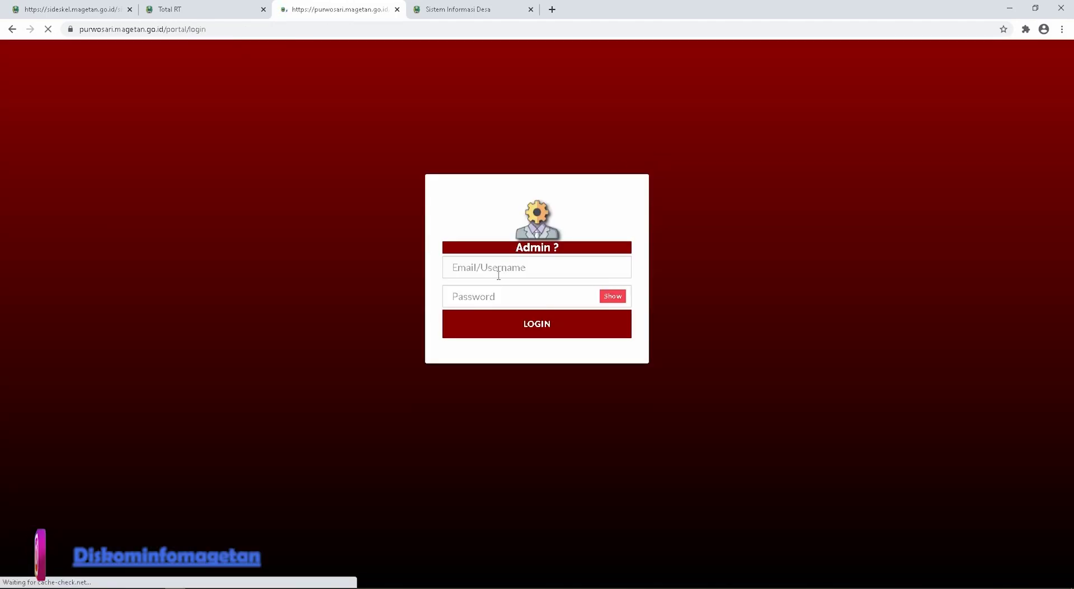
{"action": "left_click", "coordinate": [456, 11]}
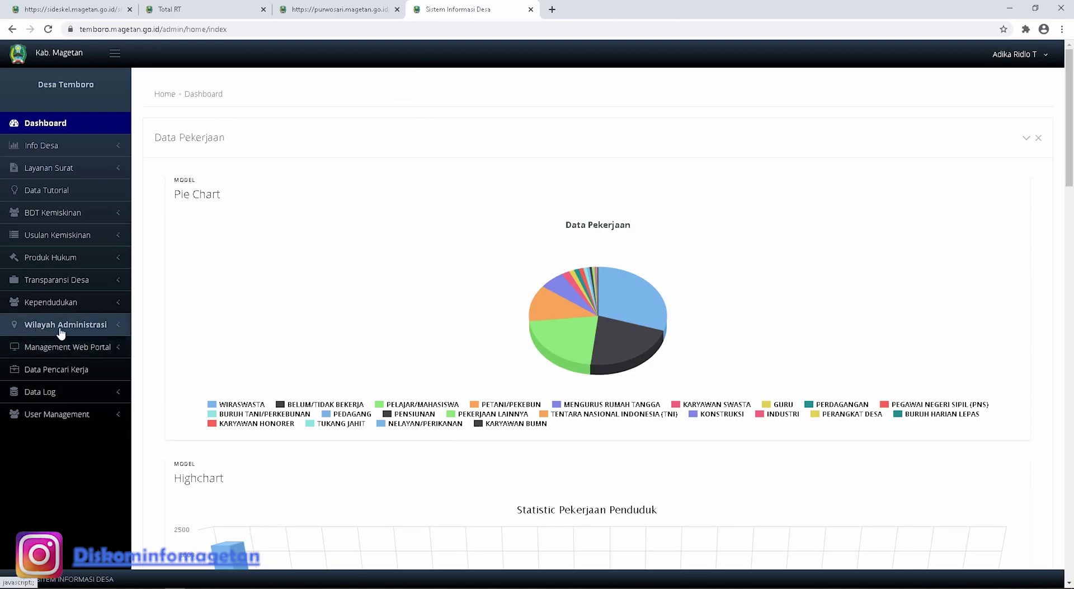
{"action": "left_click", "coordinate": [100, 326]}
{"action": "scroll", "coordinate": [100, 333], "scroll_direction": "down", "scroll_amount": 2}
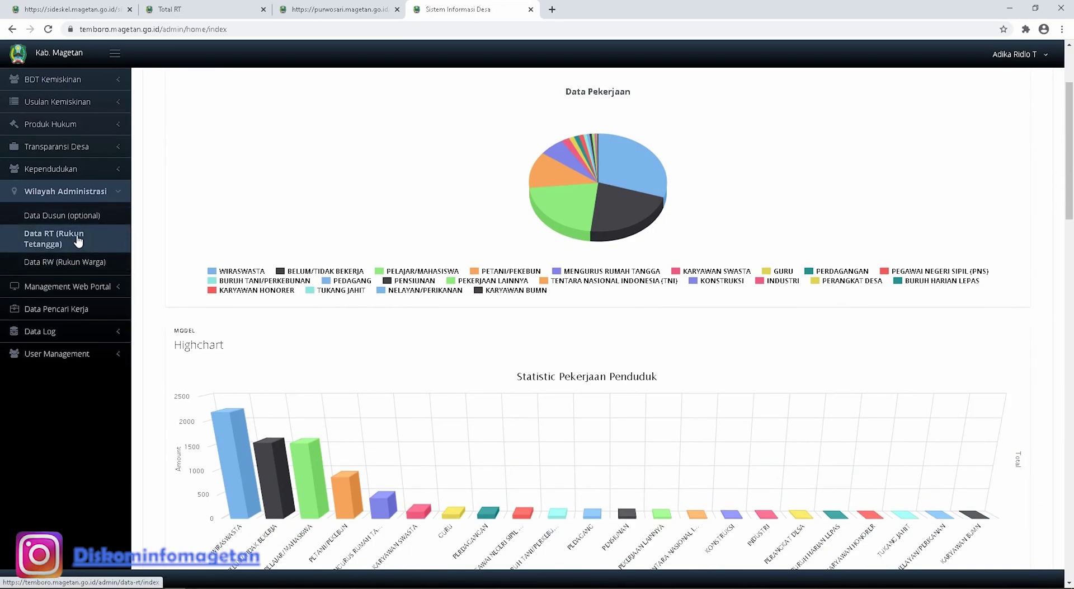
{"action": "left_click", "coordinate": [82, 241]}
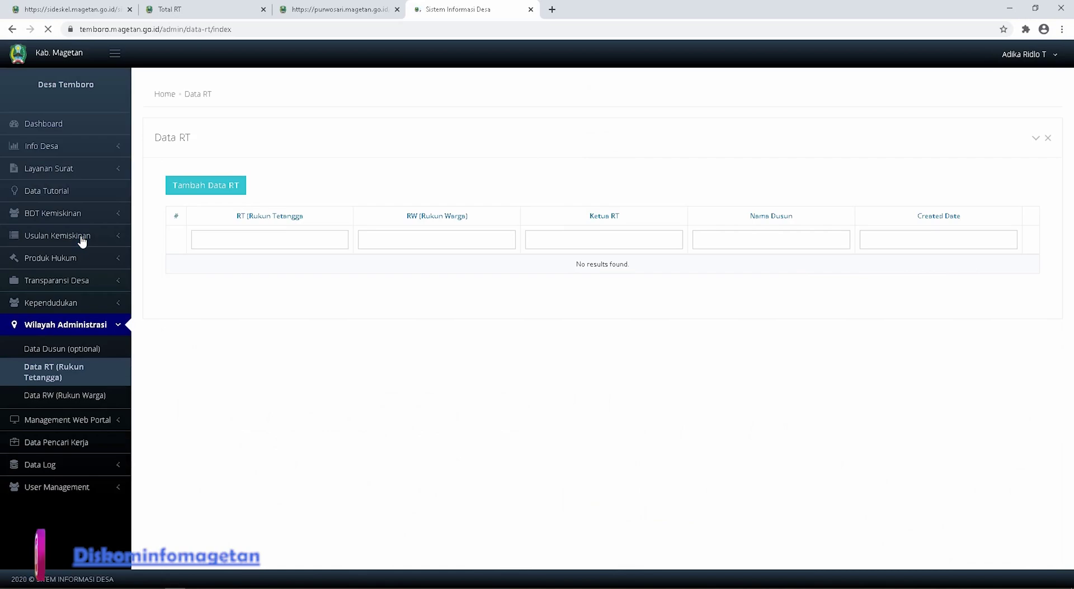
Start a new RT entry and check which choices its Nama Dusun field offers
{"action": "left_click", "coordinate": [202, 186]}
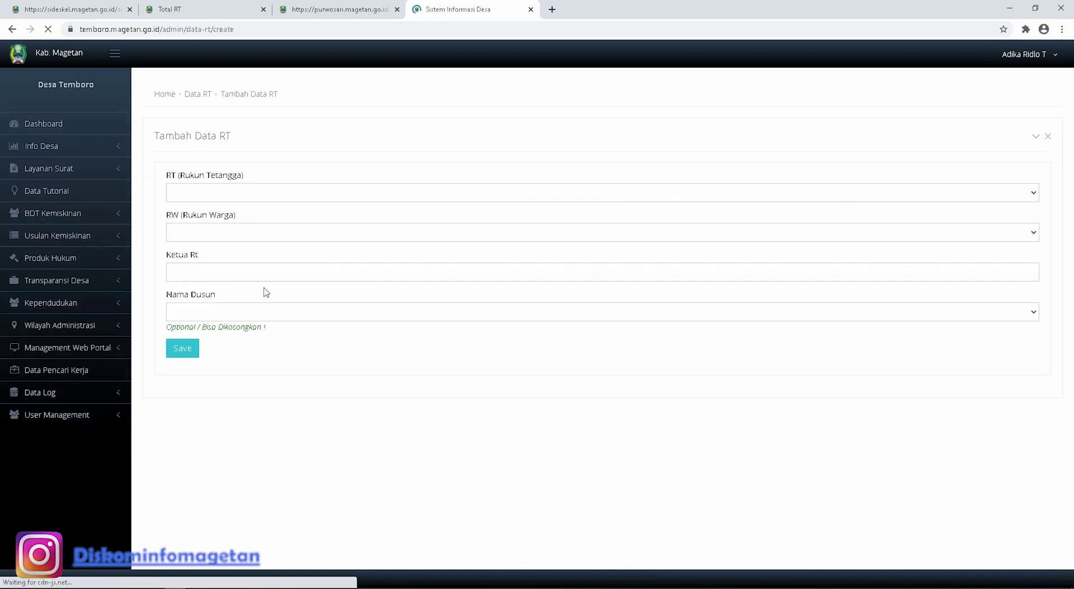
{"action": "left_click", "coordinate": [189, 229]}
{"action": "left_click", "coordinate": [191, 229]}
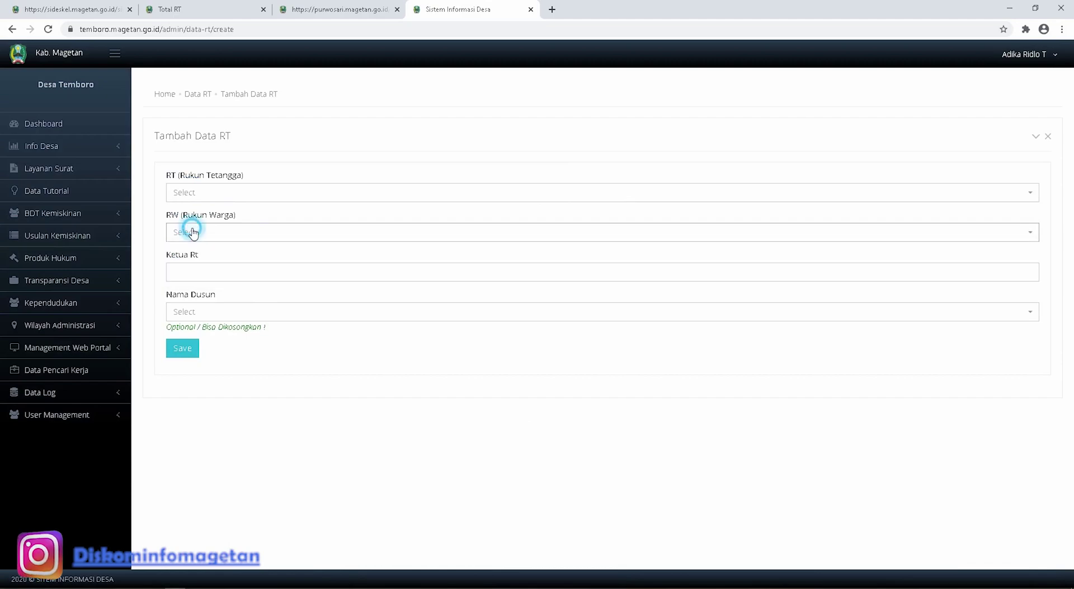
{"action": "left_click", "coordinate": [227, 317]}
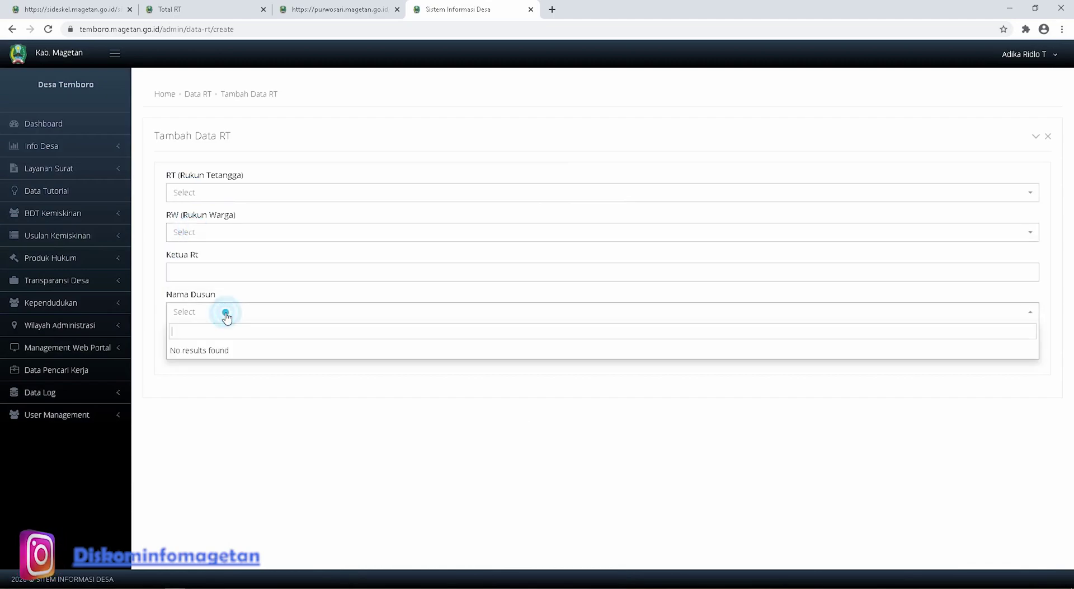
{"action": "left_click", "coordinate": [187, 397]}
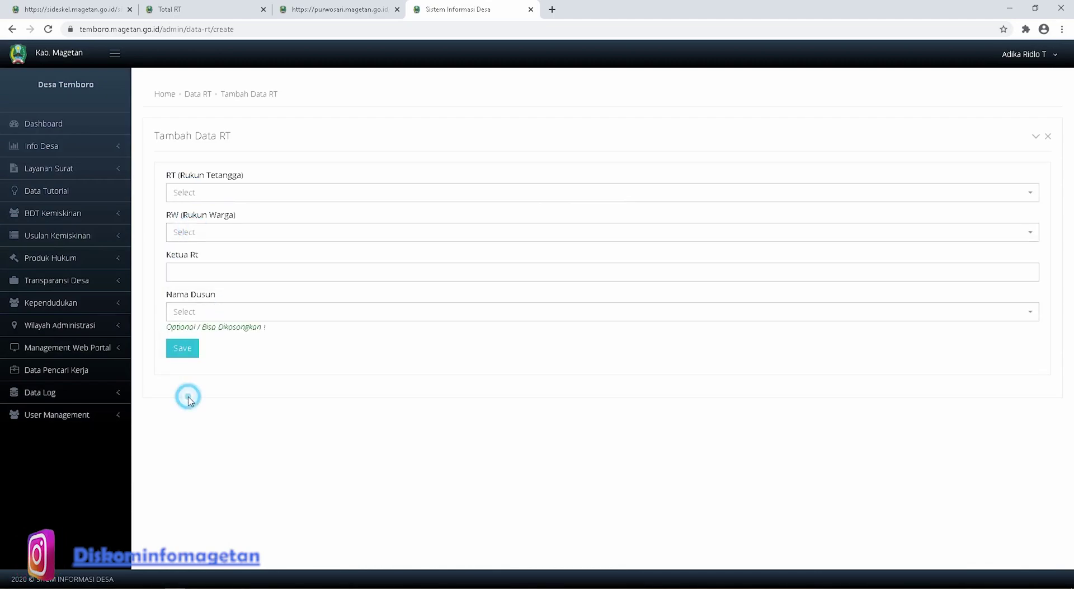
Fill in a new dusun entry named DUSUN 1, and return to the Data Dusun list without saving
{"action": "left_click", "coordinate": [96, 329]}
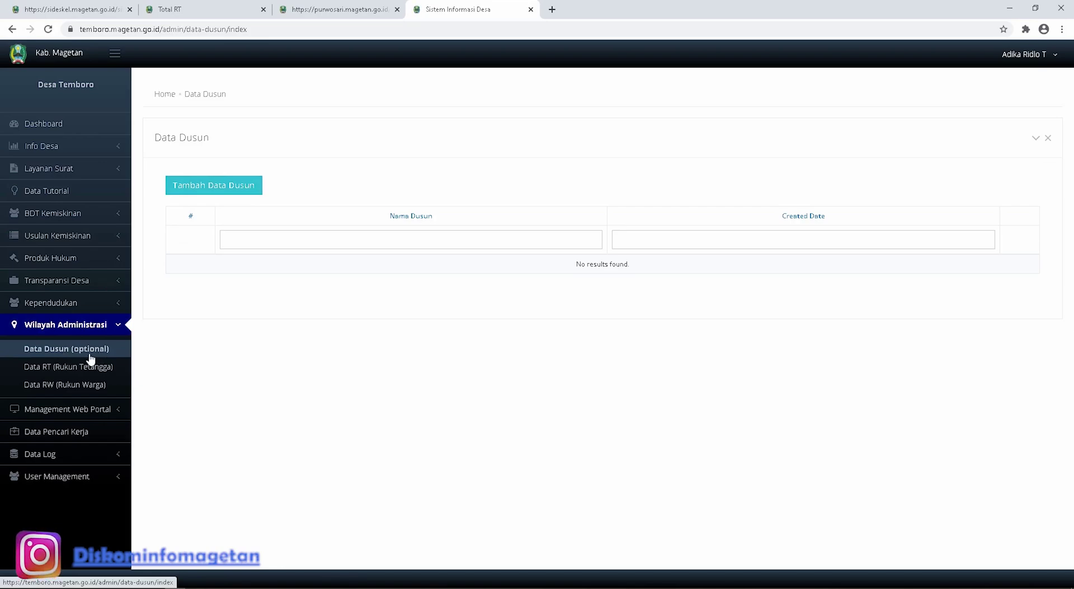
{"action": "left_click", "coordinate": [218, 190]}
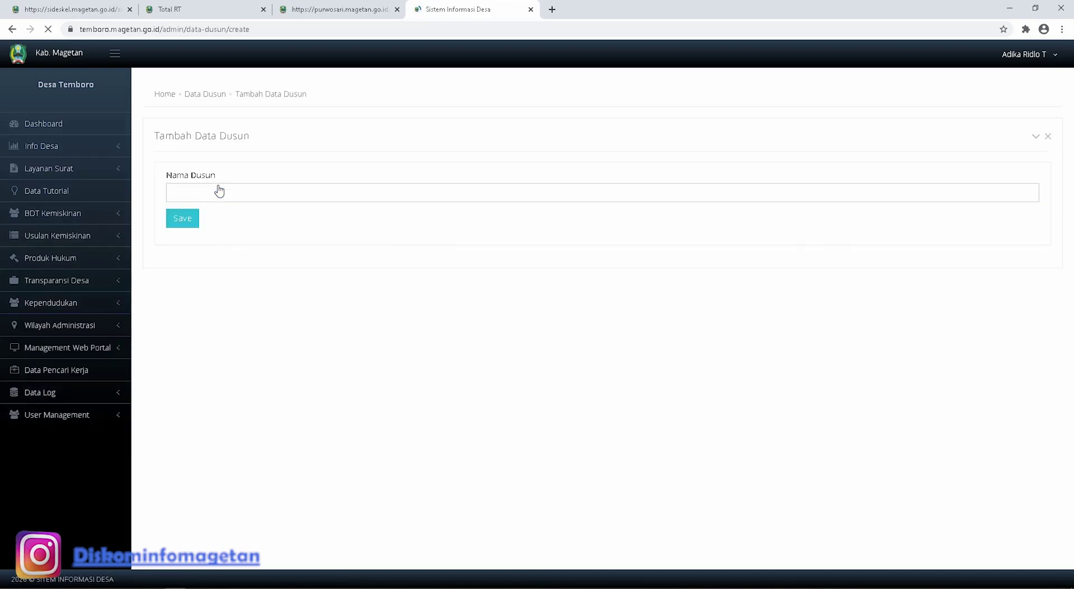
{"action": "left_click", "coordinate": [240, 190]}
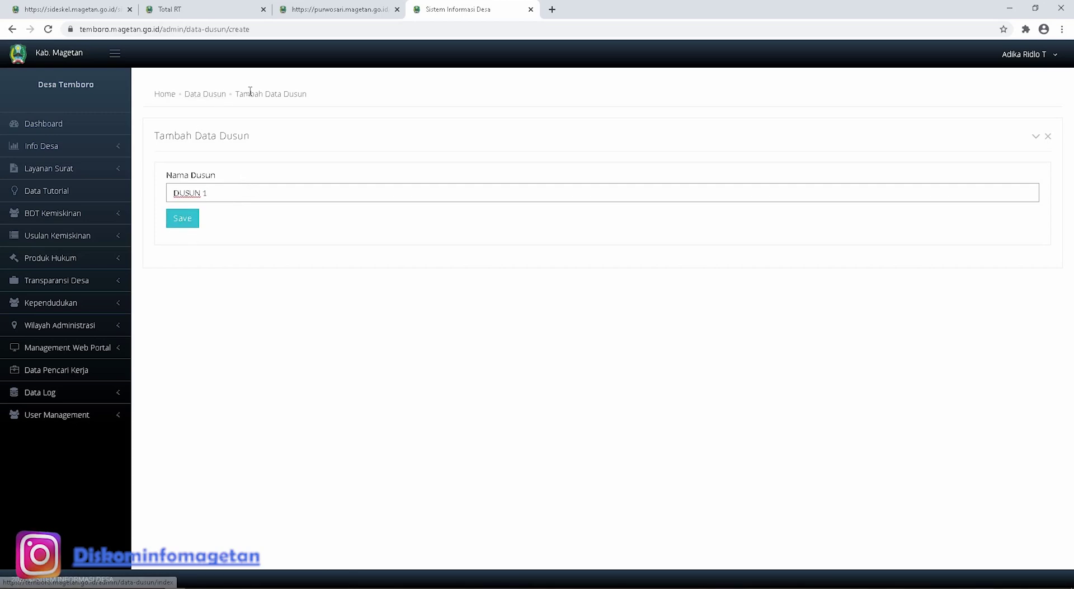
{"action": "left_click", "coordinate": [209, 95]}
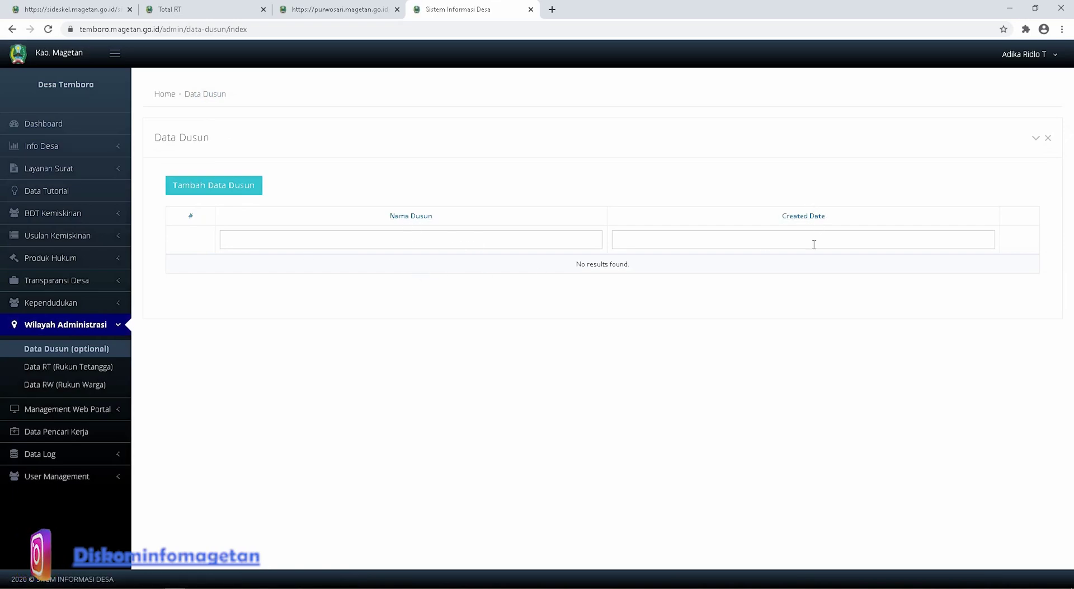
Fill in a new RW entry with RW 001 and NAMA as the Ketua RW
{"action": "left_click", "coordinate": [59, 391]}
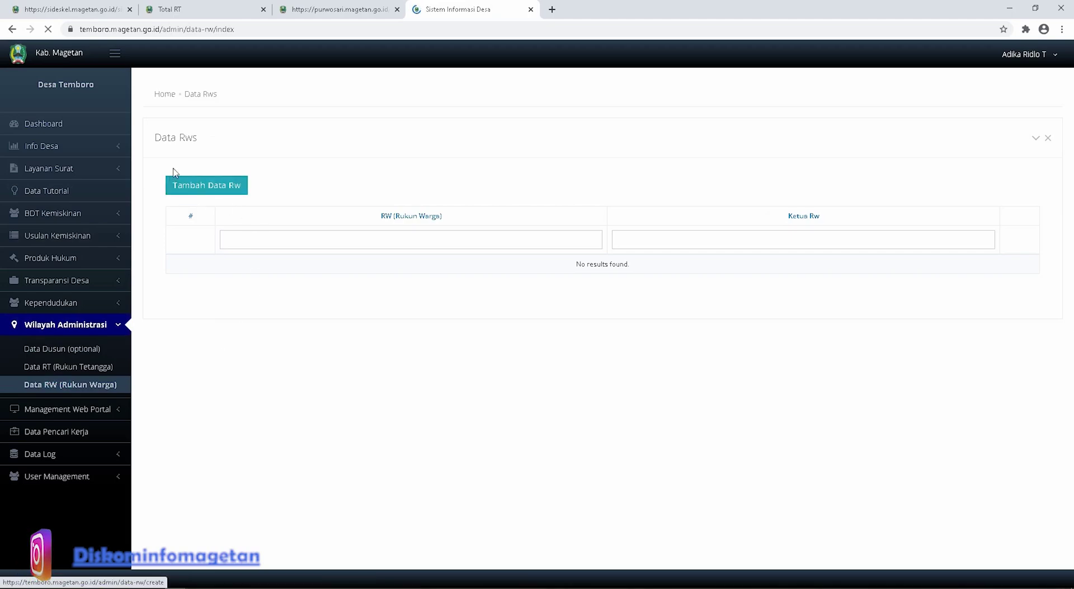
{"action": "left_click", "coordinate": [226, 196]}
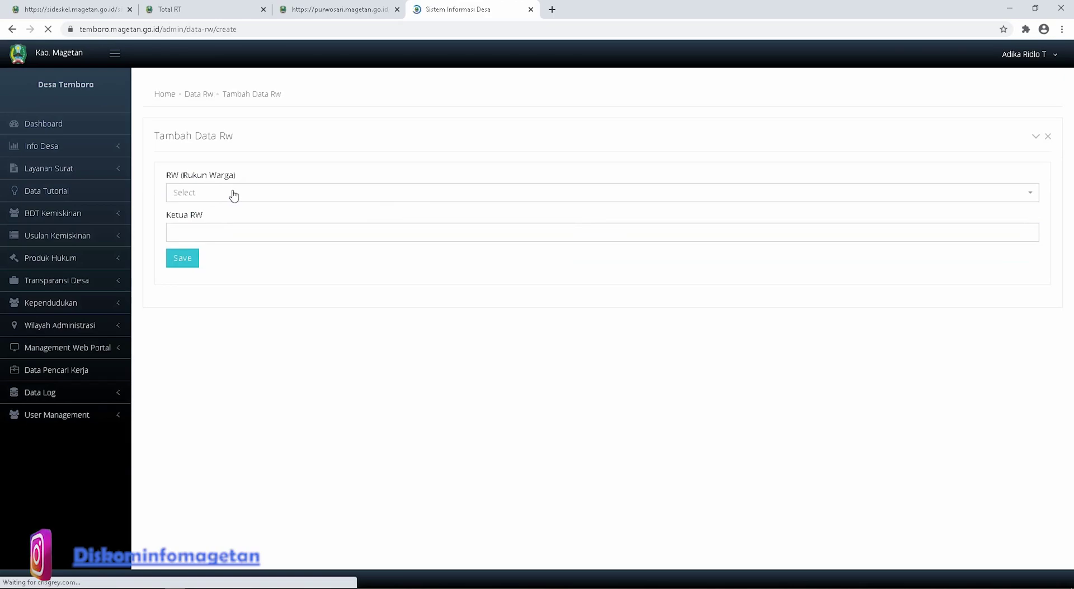
{"action": "left_click", "coordinate": [193, 194]}
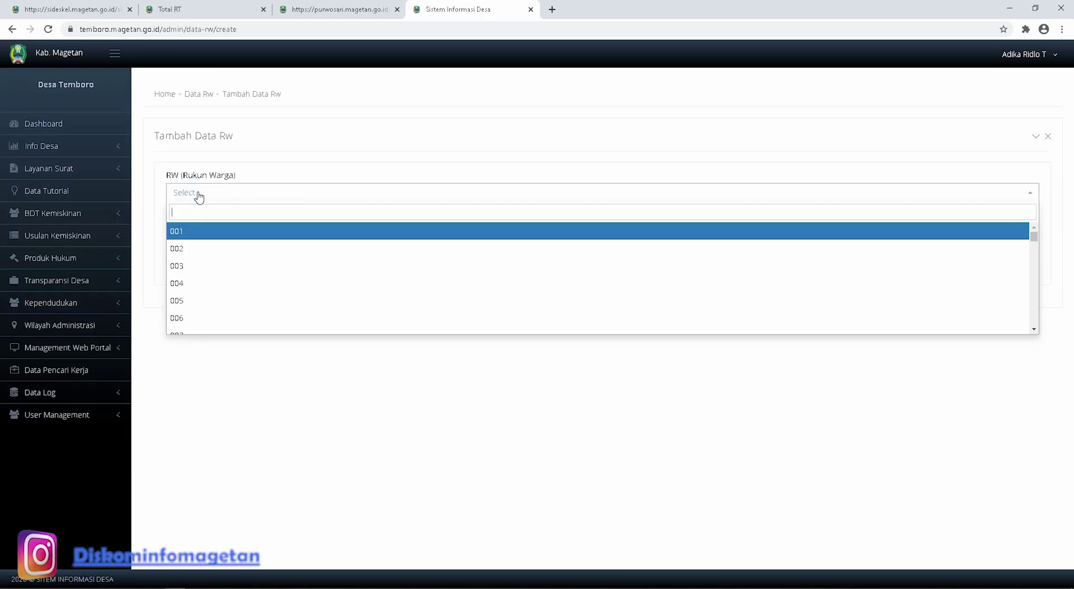
{"action": "left_click", "coordinate": [201, 238]}
{"action": "left_click", "coordinate": [199, 235]}
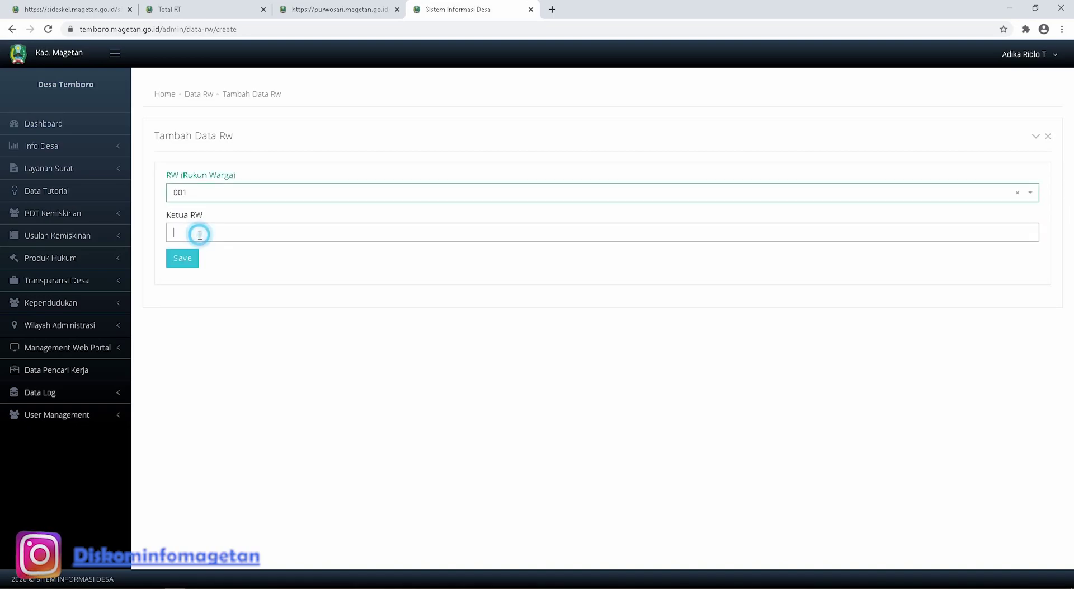
{"action": "left_click_drag", "start_coordinate": [210, 217], "coordinate": [159, 221]}
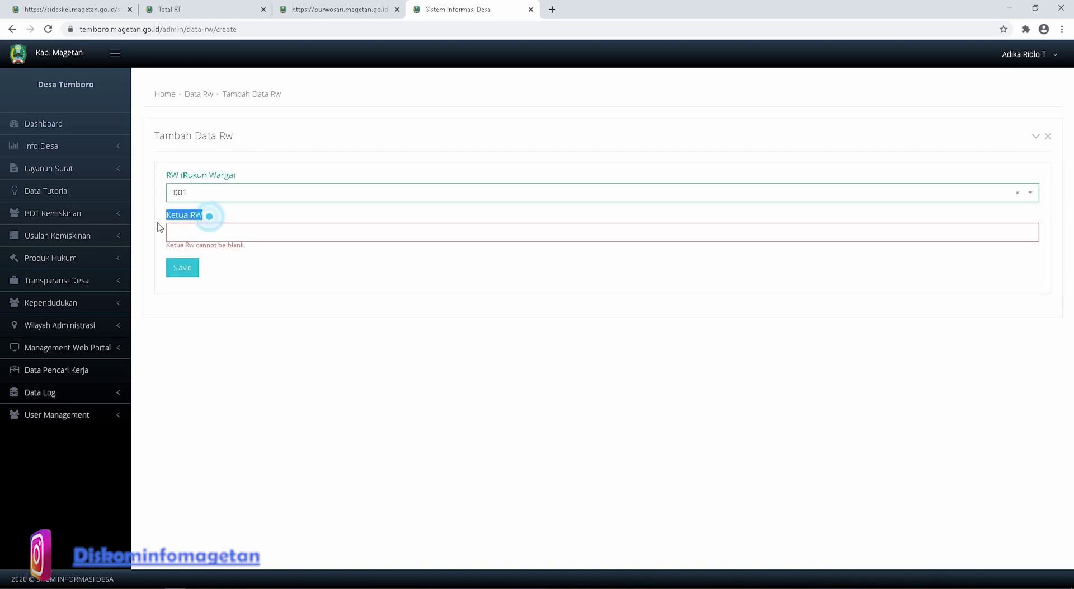
{"action": "left_click", "coordinate": [199, 231]}
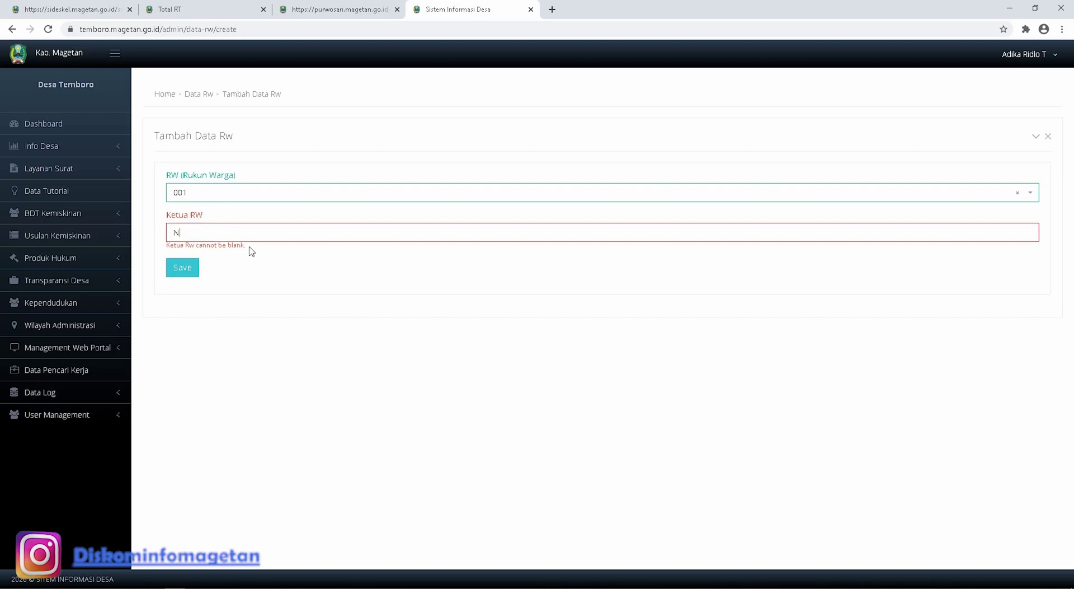
{"action": "type", "text": "NAm"}
{"action": "key", "text": "BackSpace"}
{"action": "type", "text": "MA"}
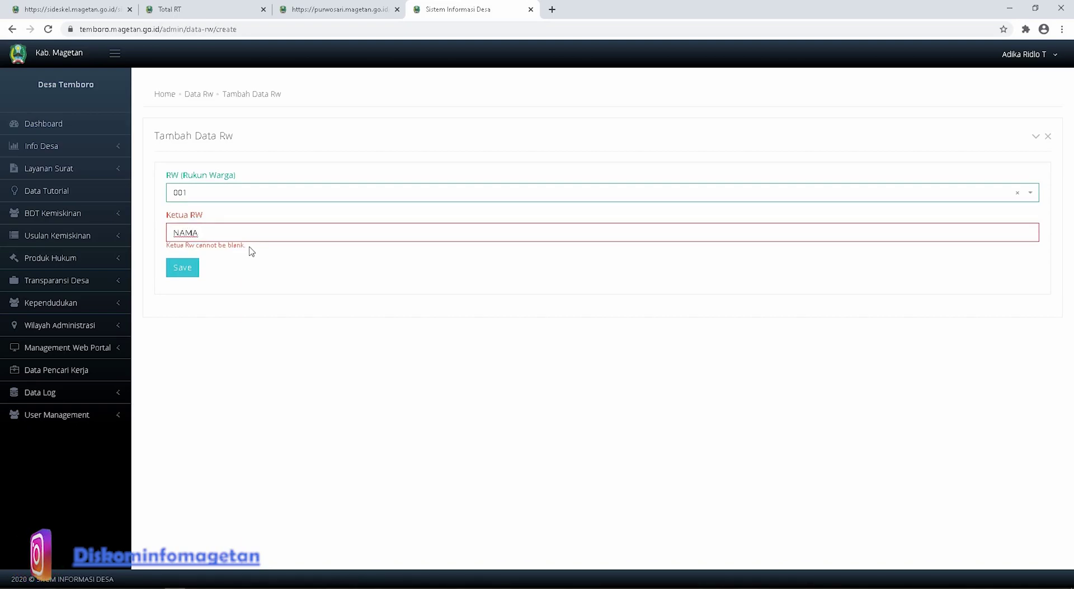
{"action": "left_click", "coordinate": [259, 260]}
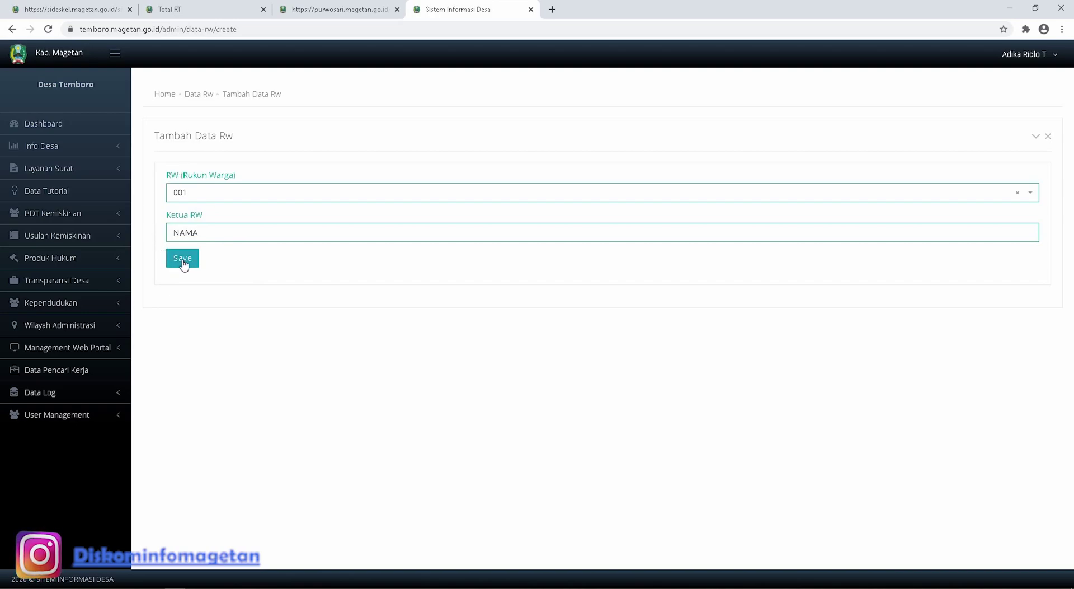
Clear the Ketua RW field of the new RW entry
{"action": "double_click", "coordinate": [218, 234]}
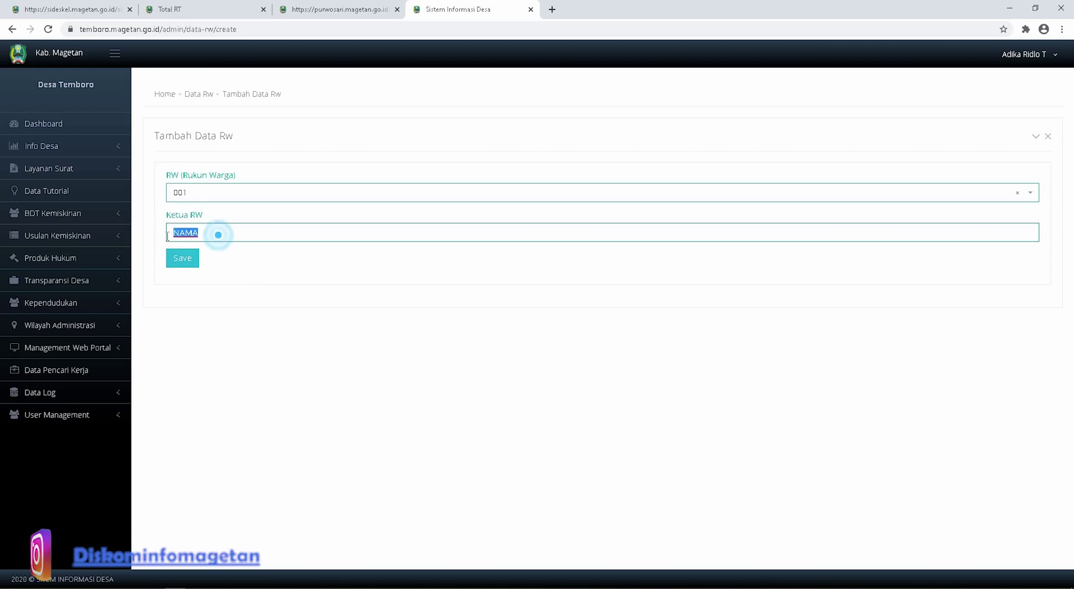
{"action": "key", "text": "BackSpace"}
{"action": "left_click", "coordinate": [460, 329]}
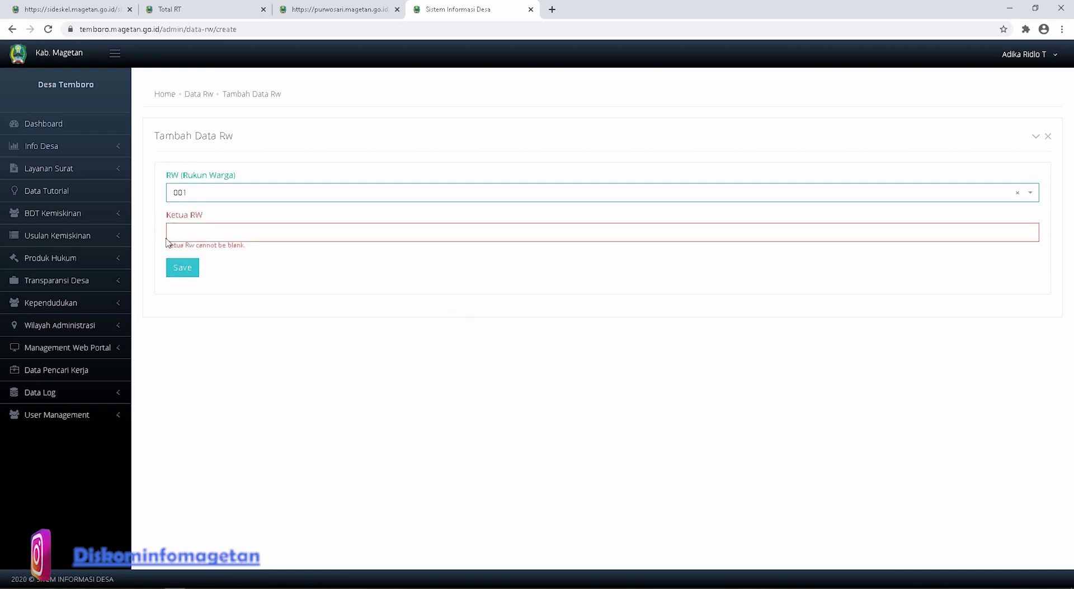
Enter NAMA as the Ketua RW again, and return to the Data RW list without saving
{"action": "left_click", "coordinate": [233, 235]}
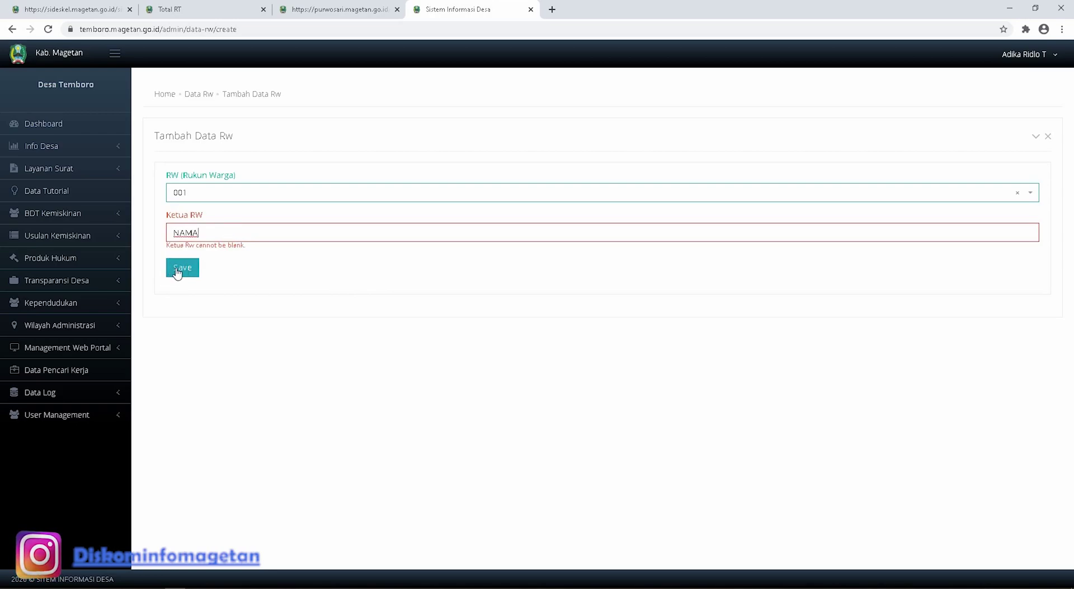
{"action": "left_click", "coordinate": [333, 277]}
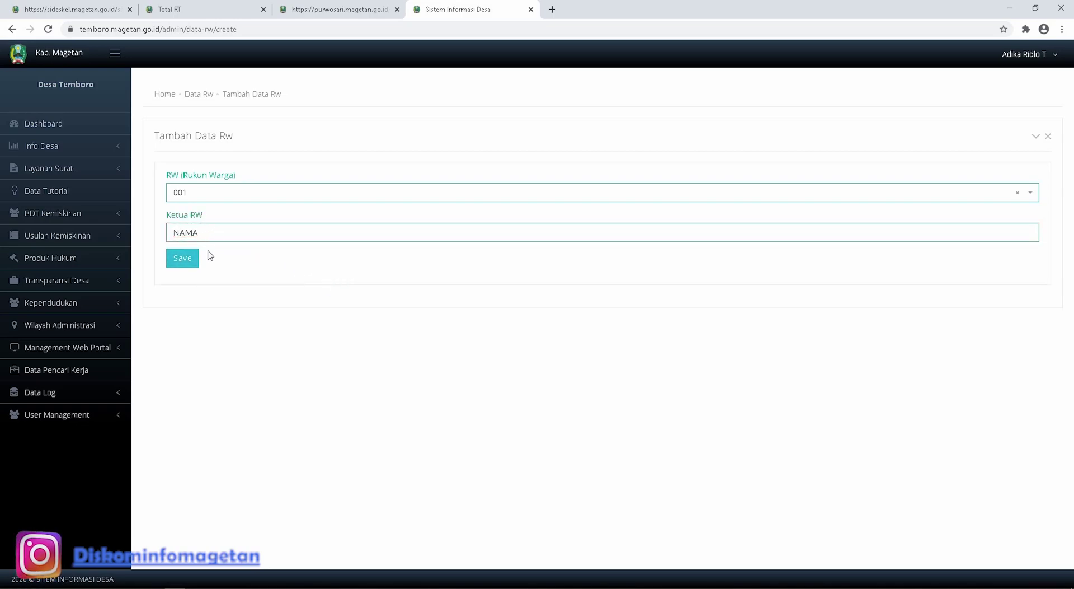
{"action": "left_click", "coordinate": [279, 270]}
{"action": "left_click_drag", "start_coordinate": [204, 216], "coordinate": [162, 218]}
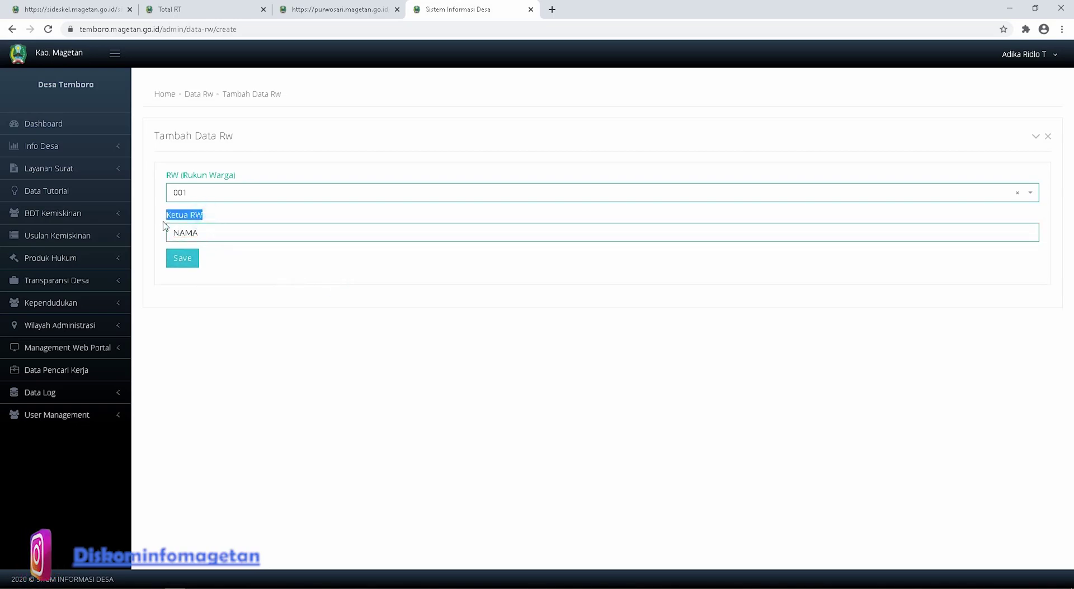
{"action": "left_click", "coordinate": [200, 95]}
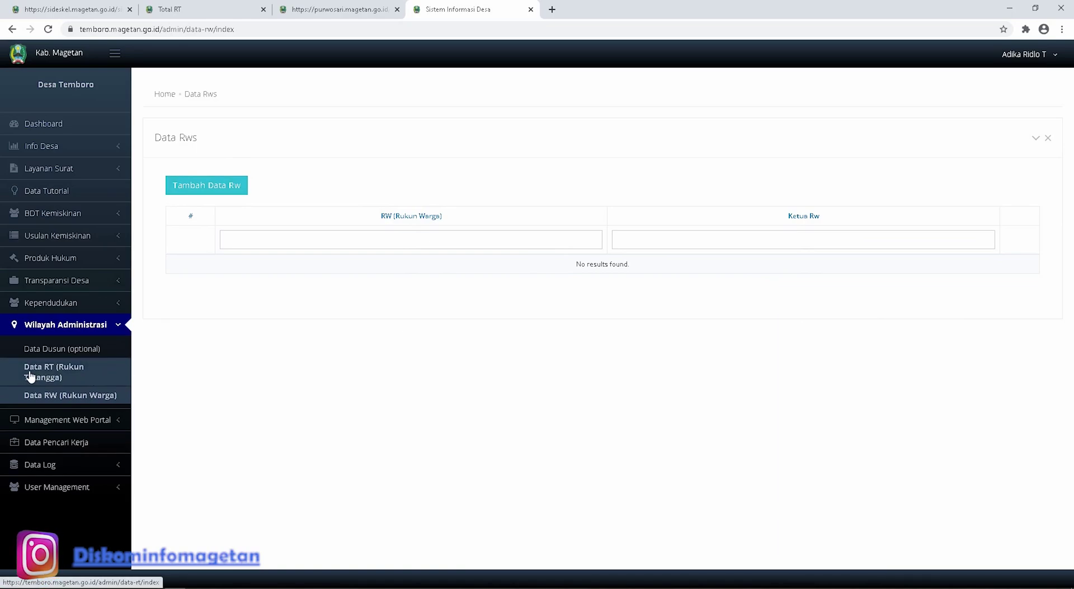
Start a new RT entry and examine the choices offered for RT, RW and Nama Dusun
{"action": "left_click", "coordinate": [72, 376]}
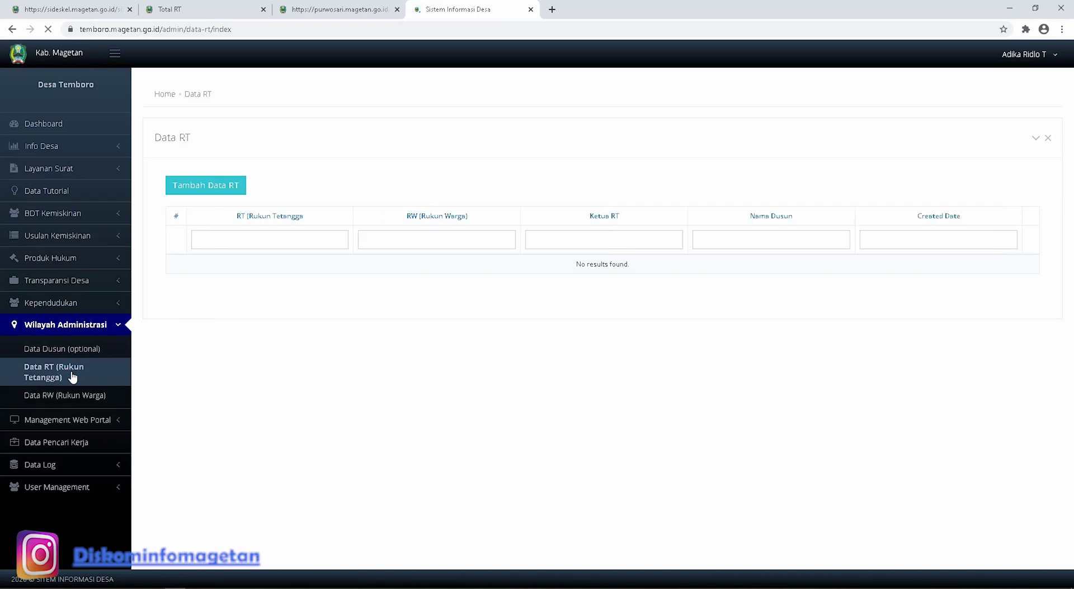
{"action": "left_click", "coordinate": [241, 193]}
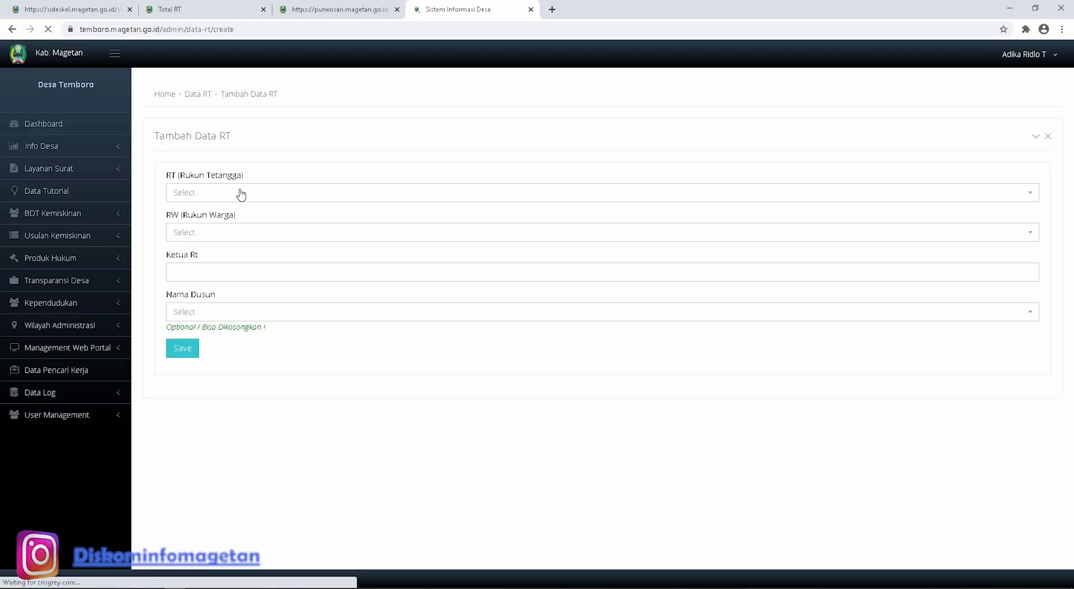
{"action": "left_click", "coordinate": [205, 192]}
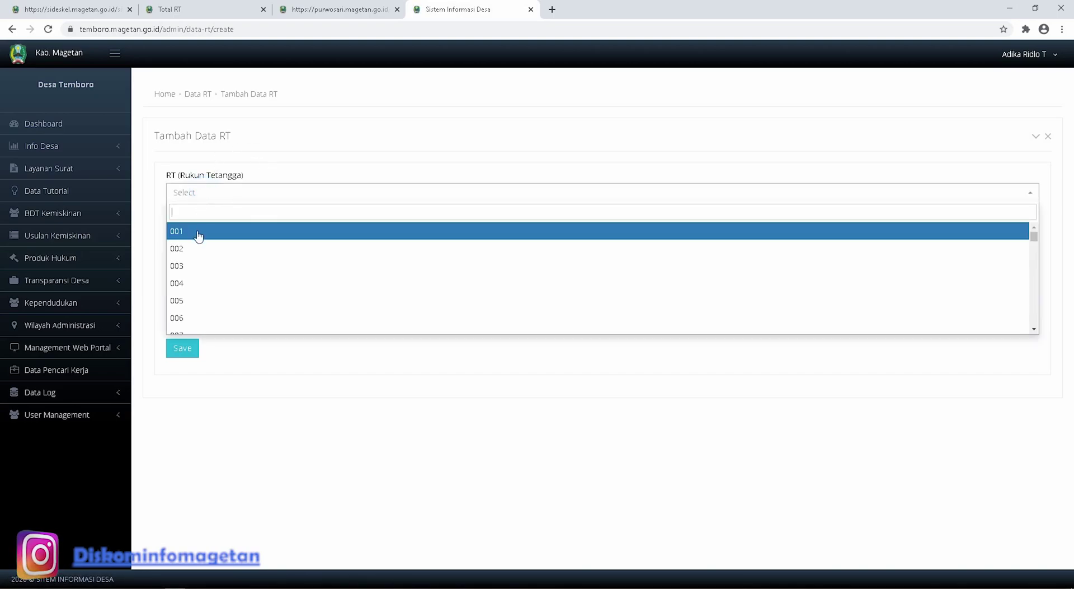
{"action": "left_click", "coordinate": [242, 153]}
{"action": "left_click", "coordinate": [216, 232]}
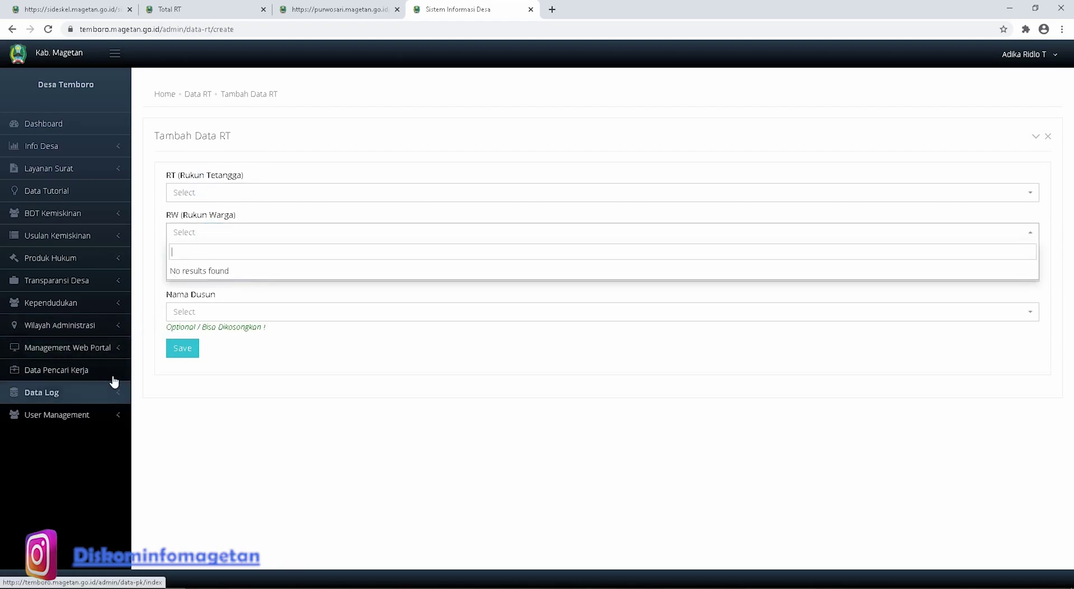
{"action": "left_click", "coordinate": [310, 384]}
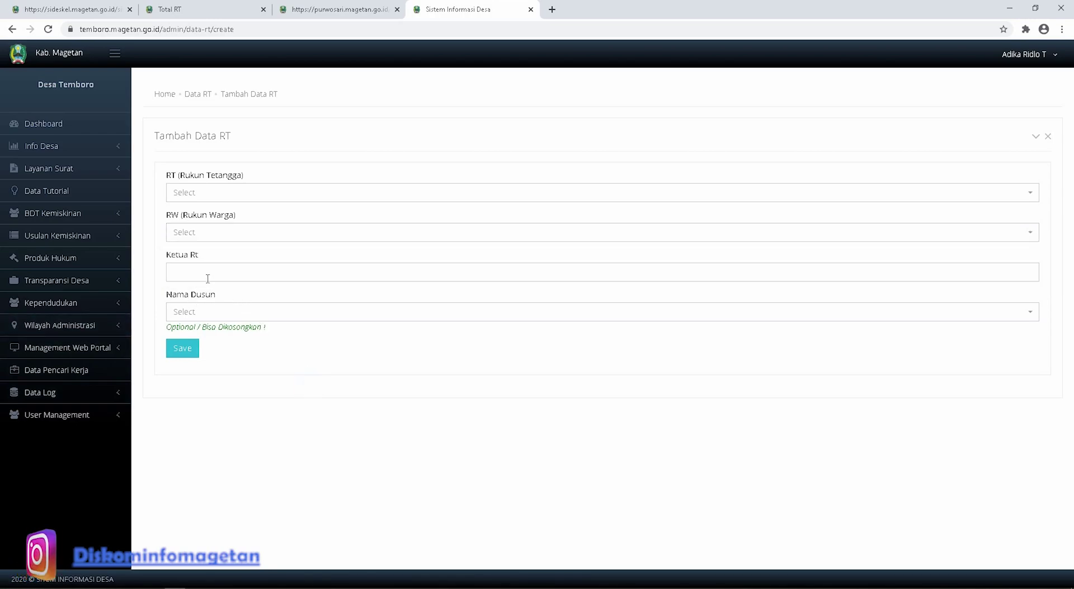
{"action": "left_click", "coordinate": [210, 316]}
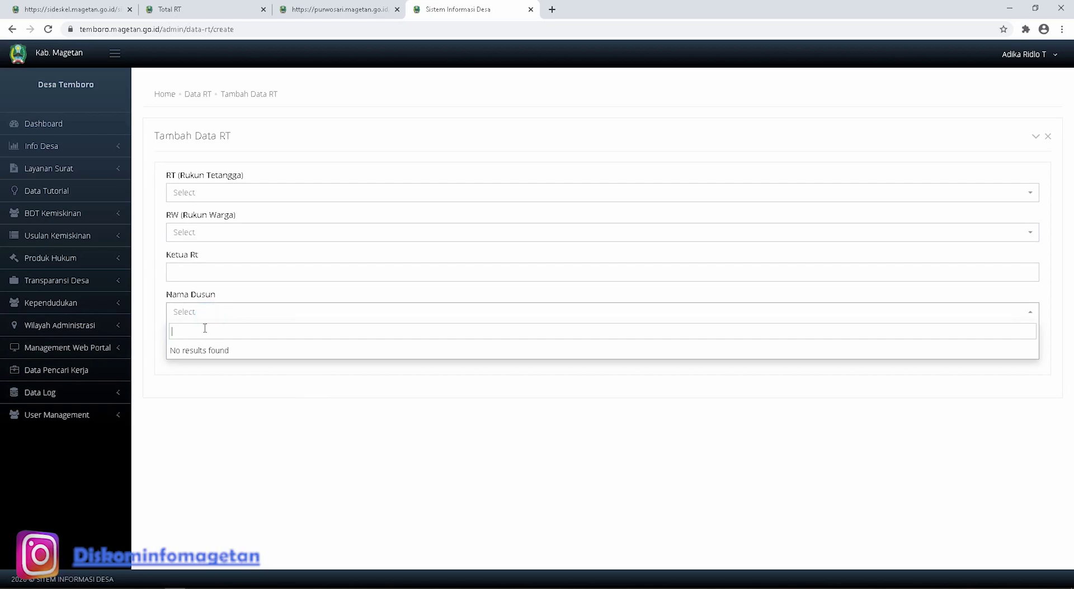
Show the Wilayah Administrasi data pages, and recheck the Nama Dusun and RT choices in the new RT form
{"action": "left_click", "coordinate": [103, 330]}
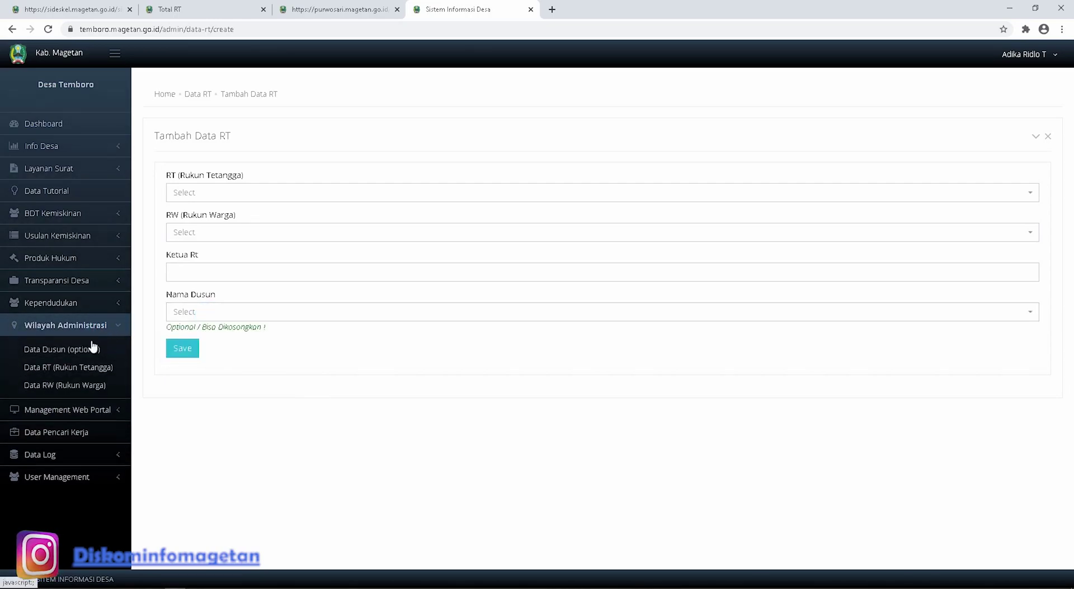
{"action": "left_click", "coordinate": [217, 316]}
{"action": "left_click", "coordinate": [319, 408]}
{"action": "left_click", "coordinate": [320, 407]}
{"action": "left_click", "coordinate": [210, 194]}
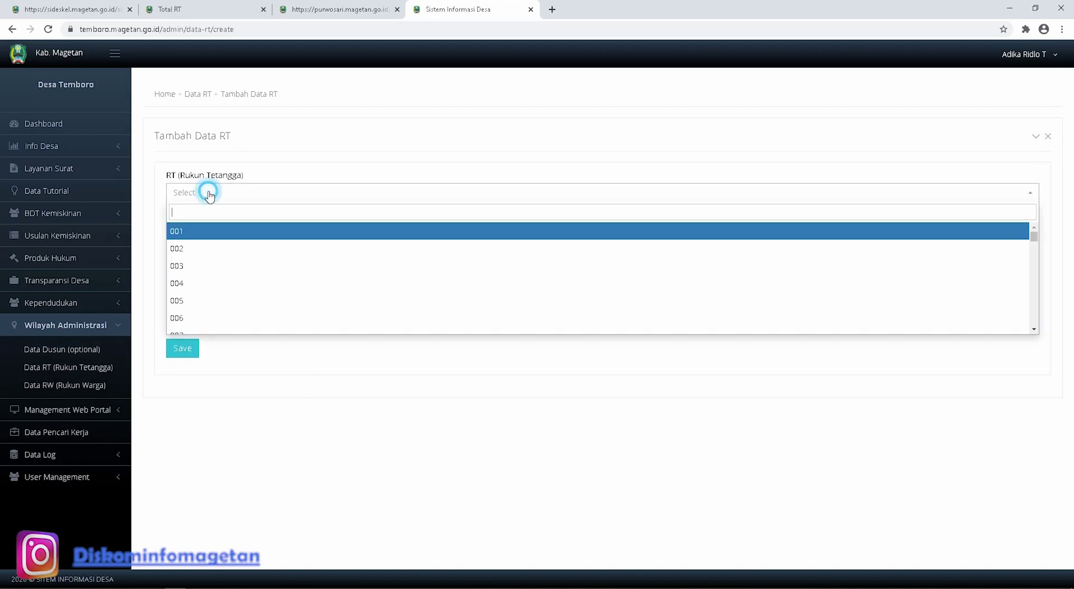
{"action": "left_click", "coordinate": [242, 408]}
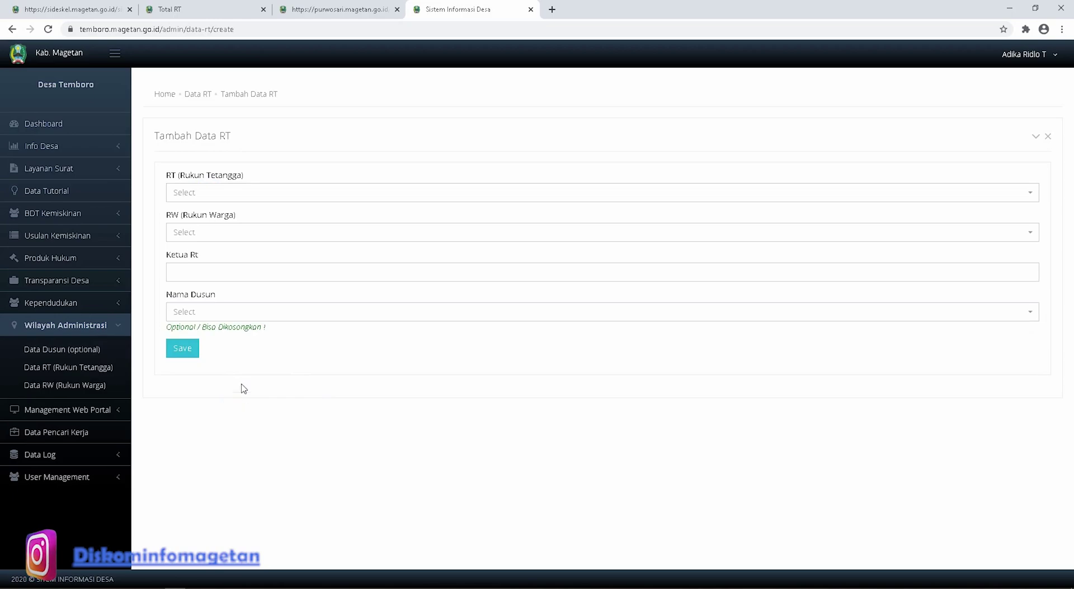
Try to save the empty RT entry to check which fields are required
{"action": "left_click", "coordinate": [174, 354]}
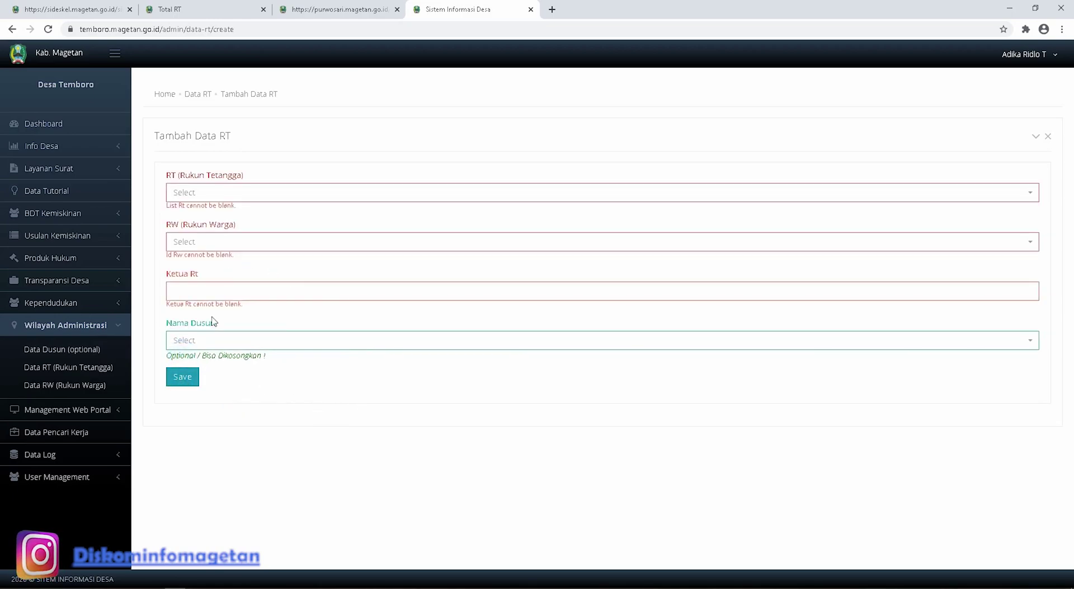
{"action": "left_click_drag", "start_coordinate": [272, 177], "coordinate": [164, 175]}
{"action": "left_click", "coordinate": [271, 180]}
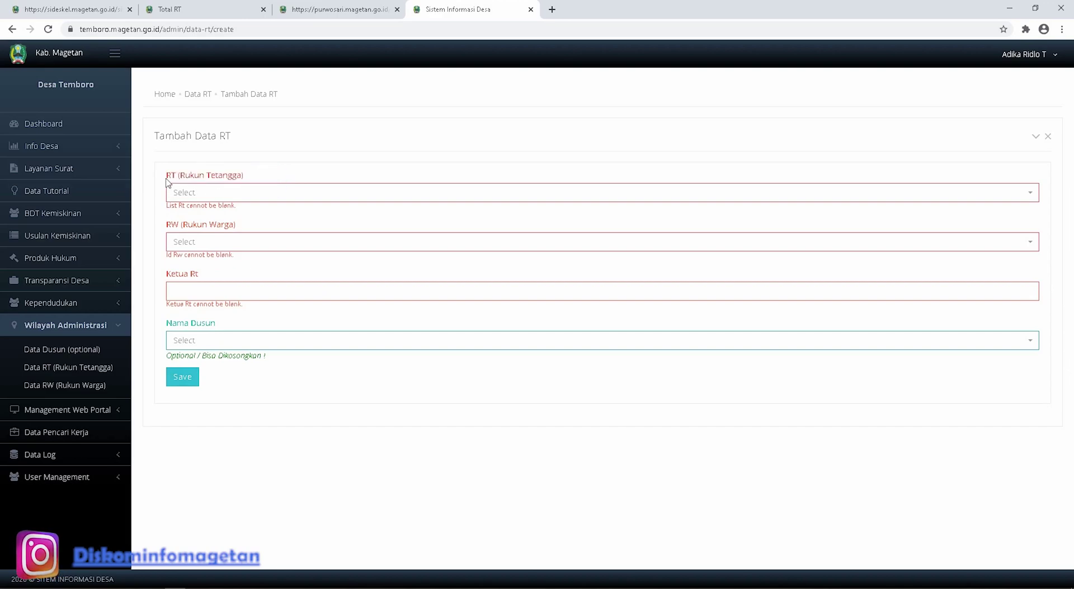
Choose 003 as the RT of the new entry and check the choices offered for RW
{"action": "left_click", "coordinate": [186, 194]}
{"action": "left_click", "coordinate": [195, 266]}
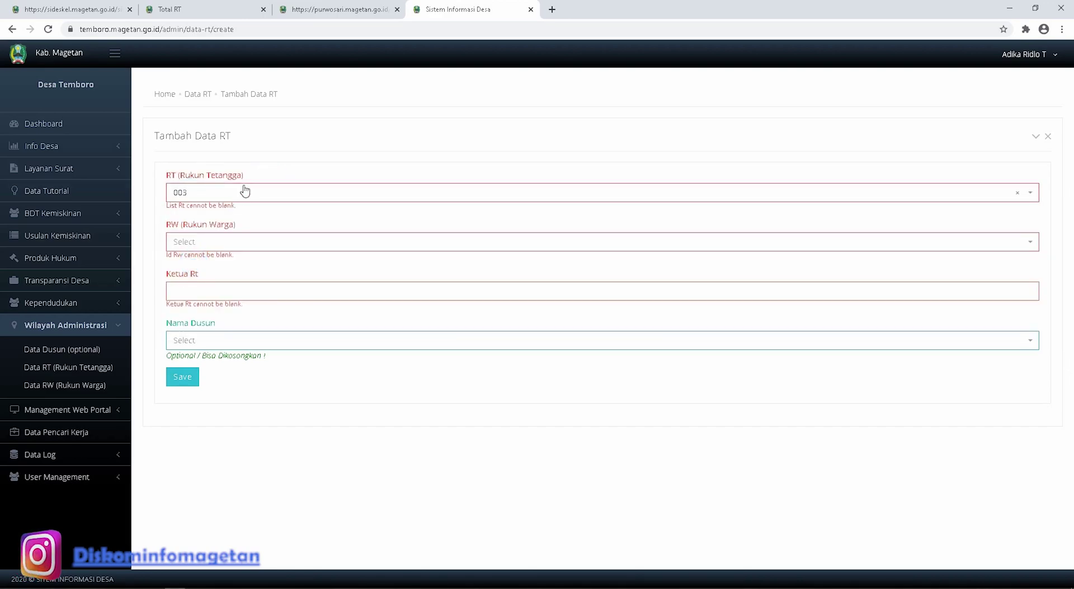
{"action": "left_click", "coordinate": [179, 232]}
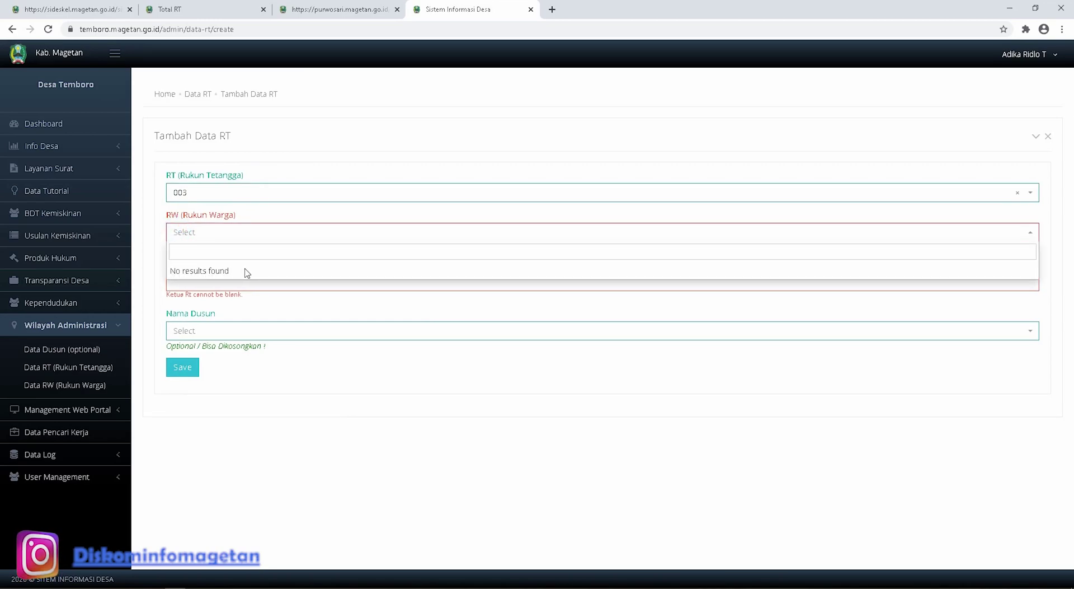
{"action": "left_click", "coordinate": [320, 370]}
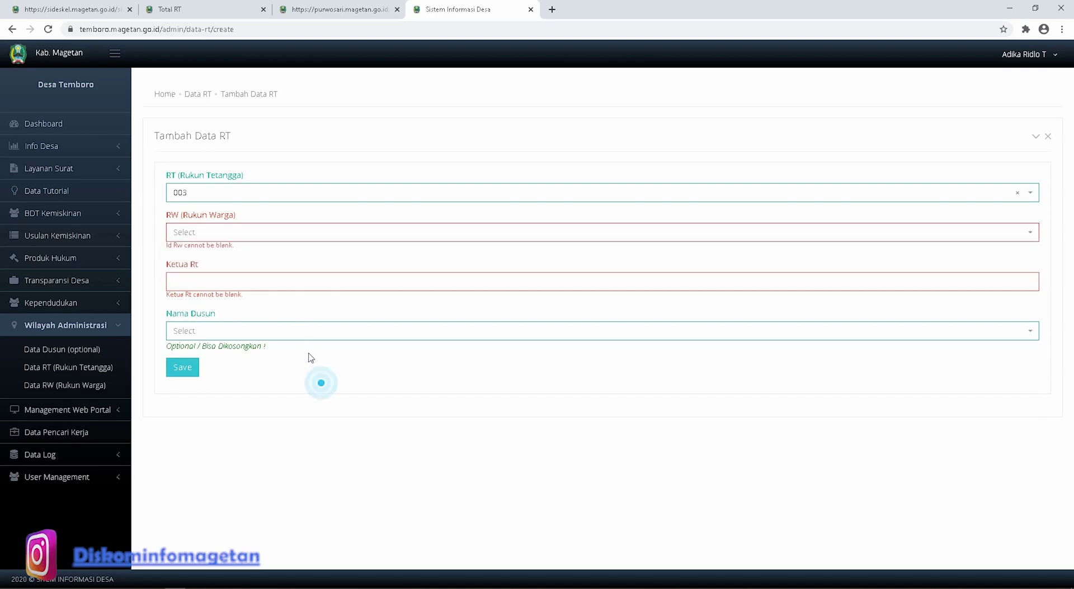
Enter NAMA as the Ketua RT, check the Nama Dusun choices, and return to the Data RT list without saving
{"action": "left_click", "coordinate": [221, 283]}
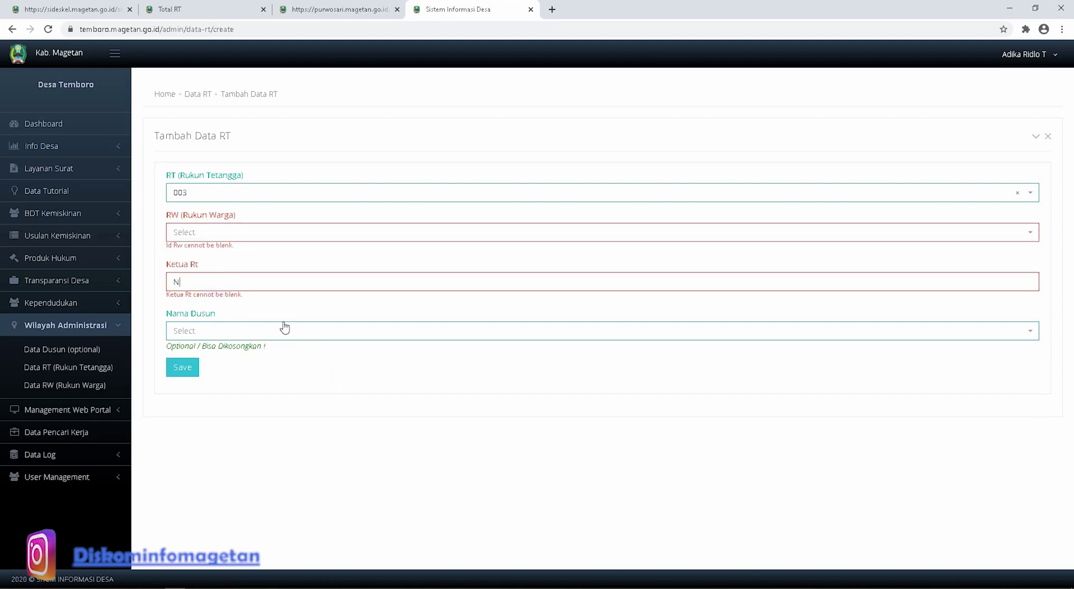
{"action": "left_click", "coordinate": [284, 359]}
{"action": "left_click", "coordinate": [195, 325]}
{"action": "left_click", "coordinate": [193, 322]}
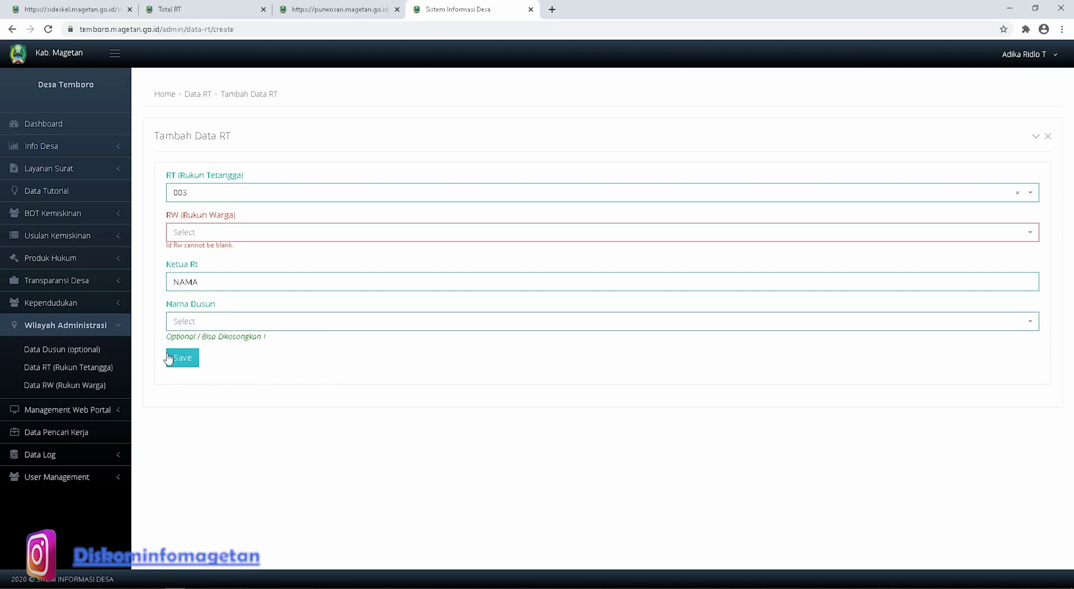
{"action": "left_click_drag", "start_coordinate": [247, 177], "coordinate": [165, 177]}
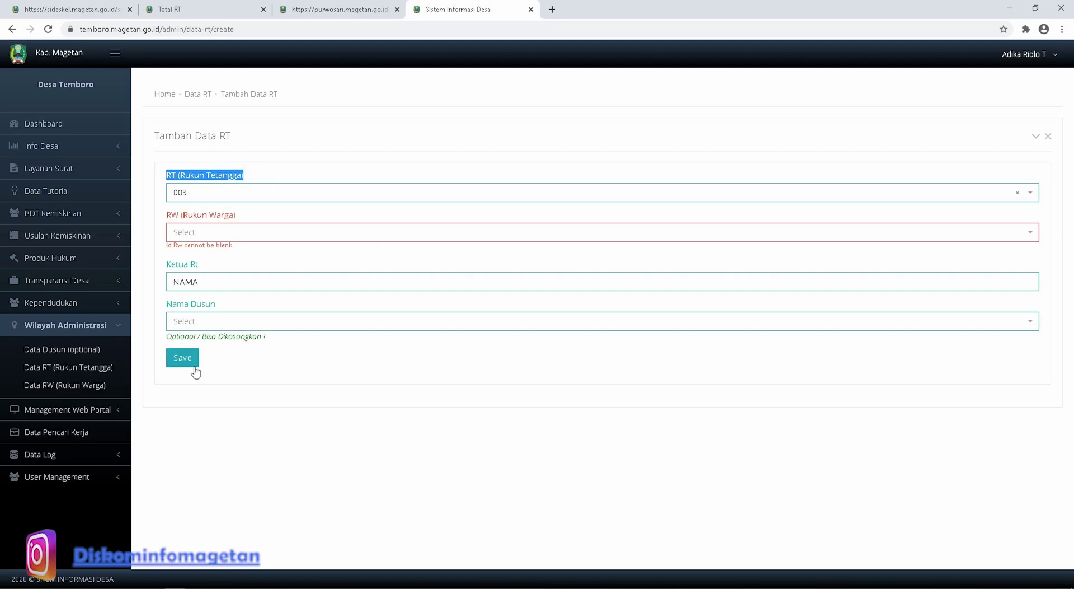
{"action": "left_click", "coordinate": [198, 94]}
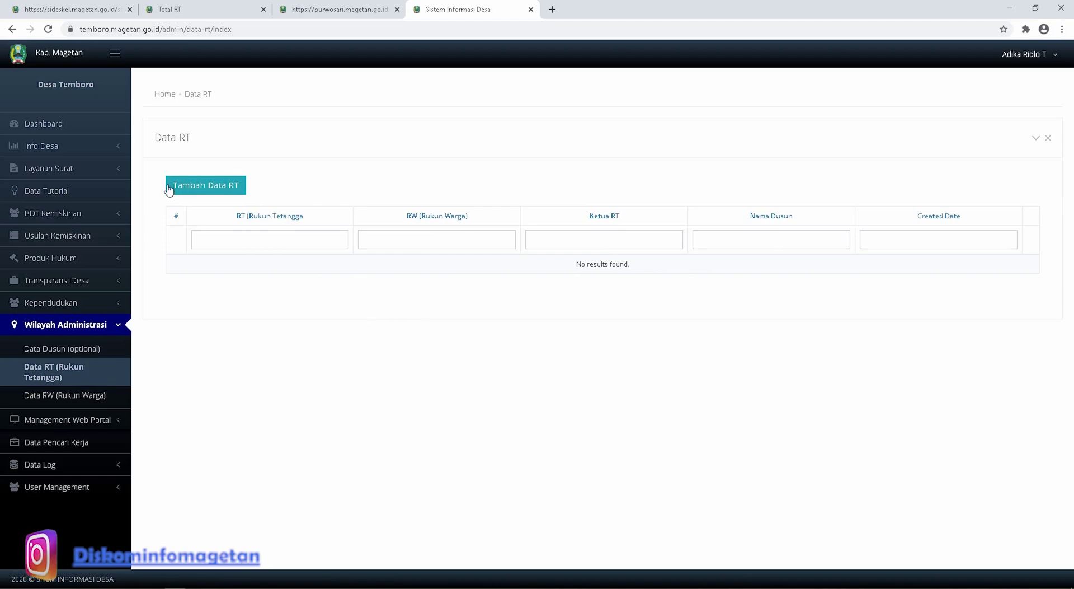
Start another RT entry and go through its RT, RW, Ketua RT and Nama Dusun fields
{"action": "left_click", "coordinate": [201, 181]}
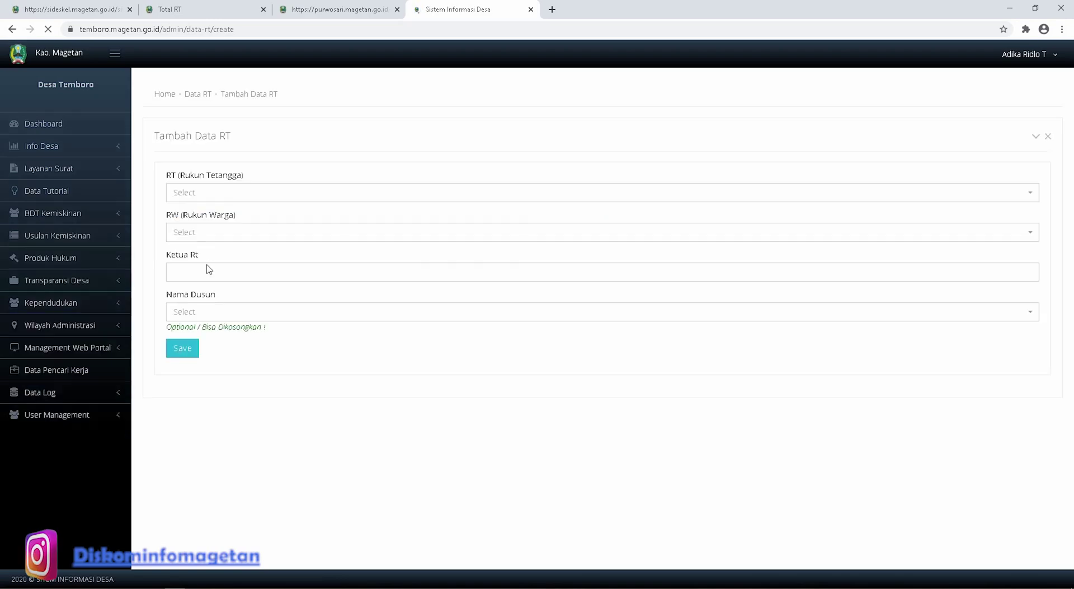
{"action": "left_click", "coordinate": [239, 197]}
{"action": "left_click", "coordinate": [240, 197]}
{"action": "left_click", "coordinate": [231, 234]}
{"action": "left_click", "coordinate": [232, 234]}
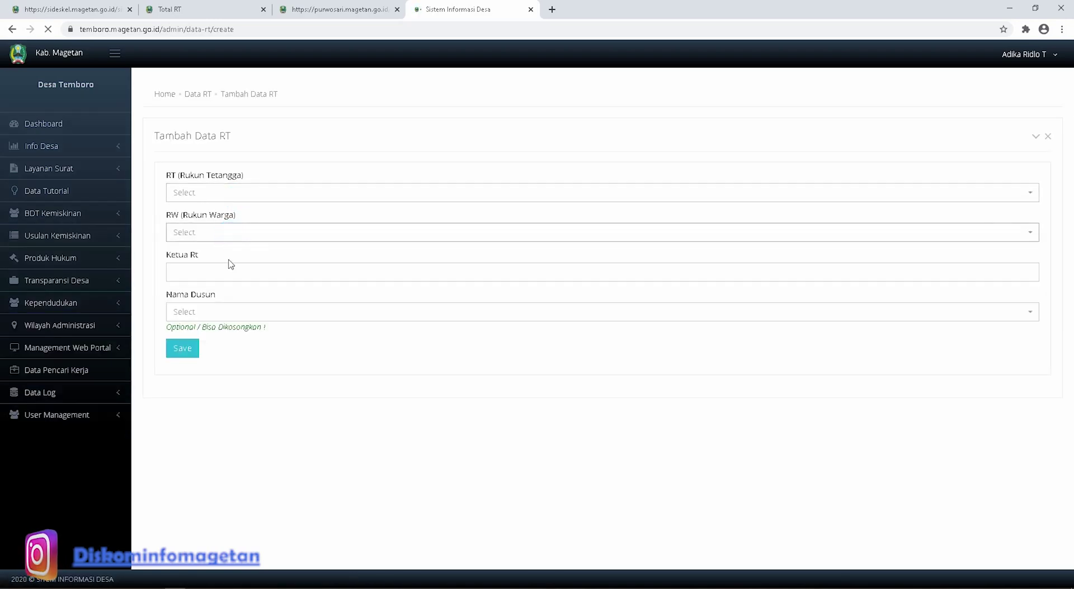
{"action": "left_click", "coordinate": [227, 269]}
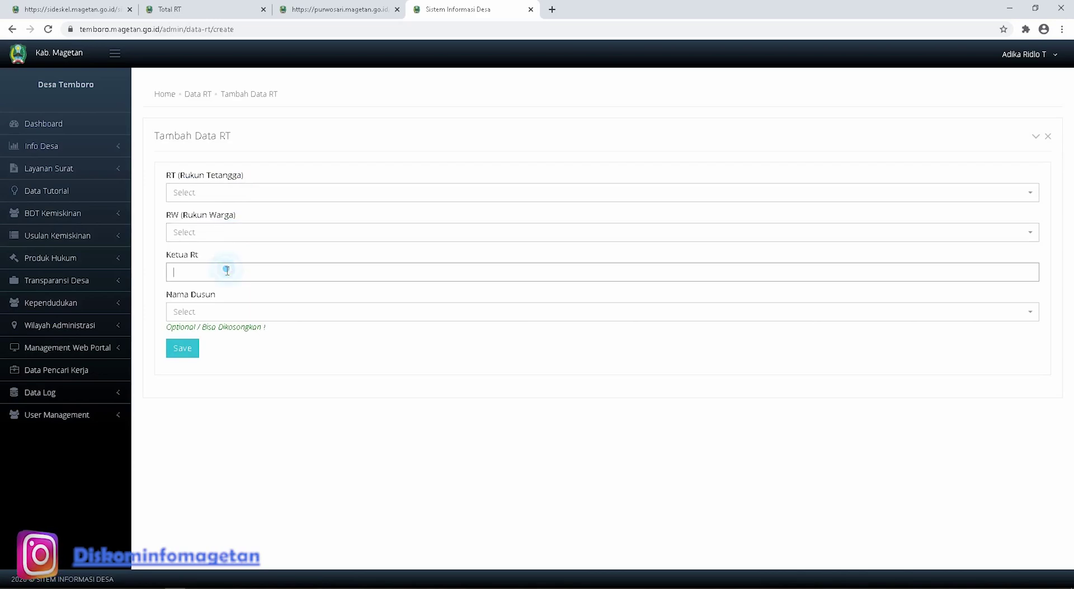
{"action": "left_click", "coordinate": [213, 311]}
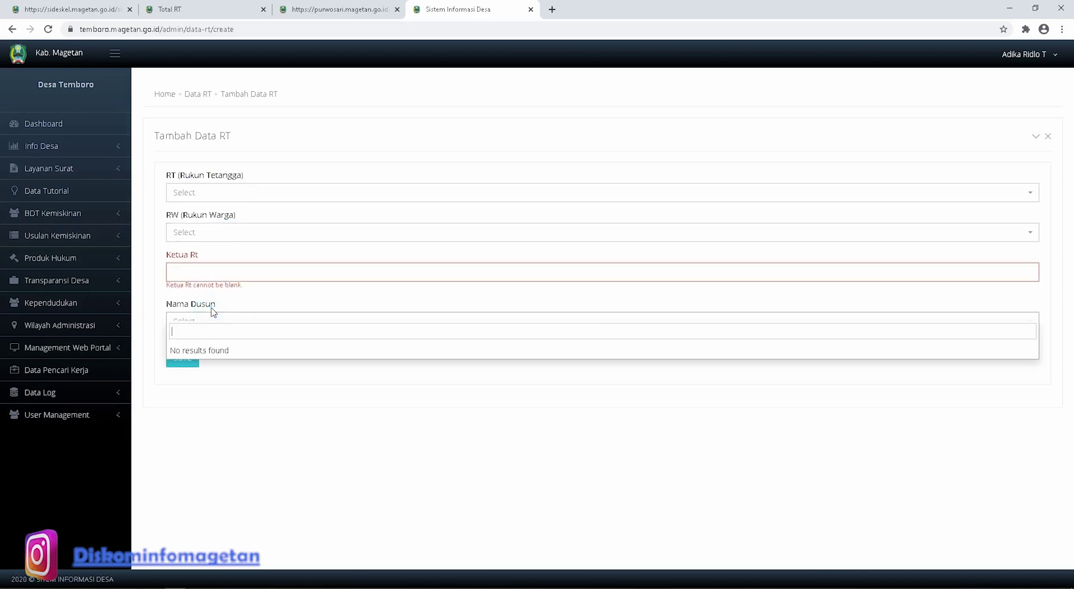
{"action": "left_click", "coordinate": [259, 301]}
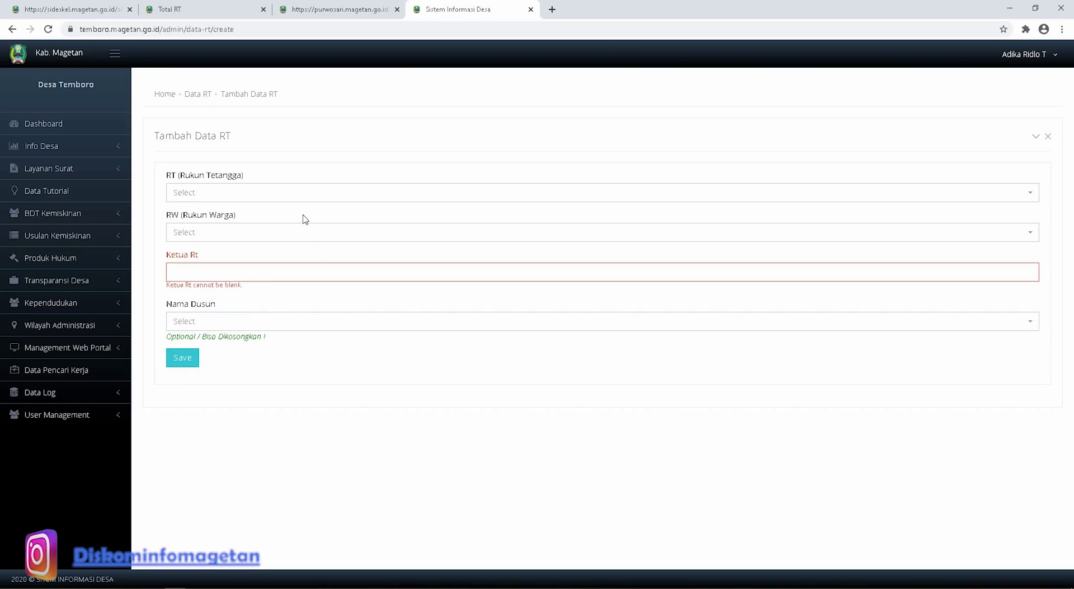
Look at Desa Purwosari's dusun list, and bring up the Dusun / Dukuh page of Desa Temboro's portal for comparison
{"action": "left_click", "coordinate": [346, 10]}
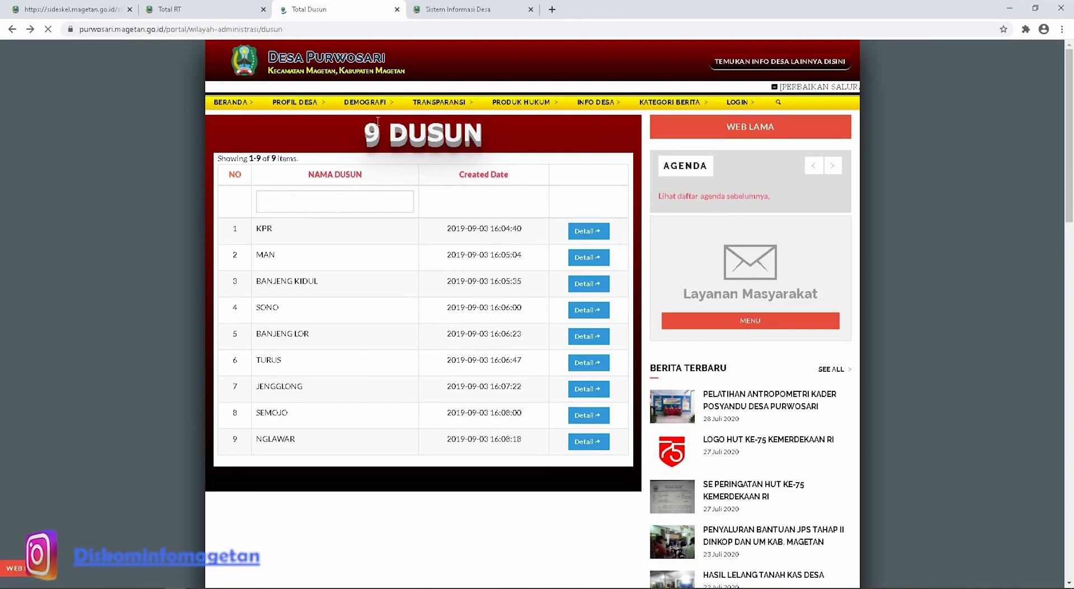
{"action": "left_click", "coordinate": [208, 6]}
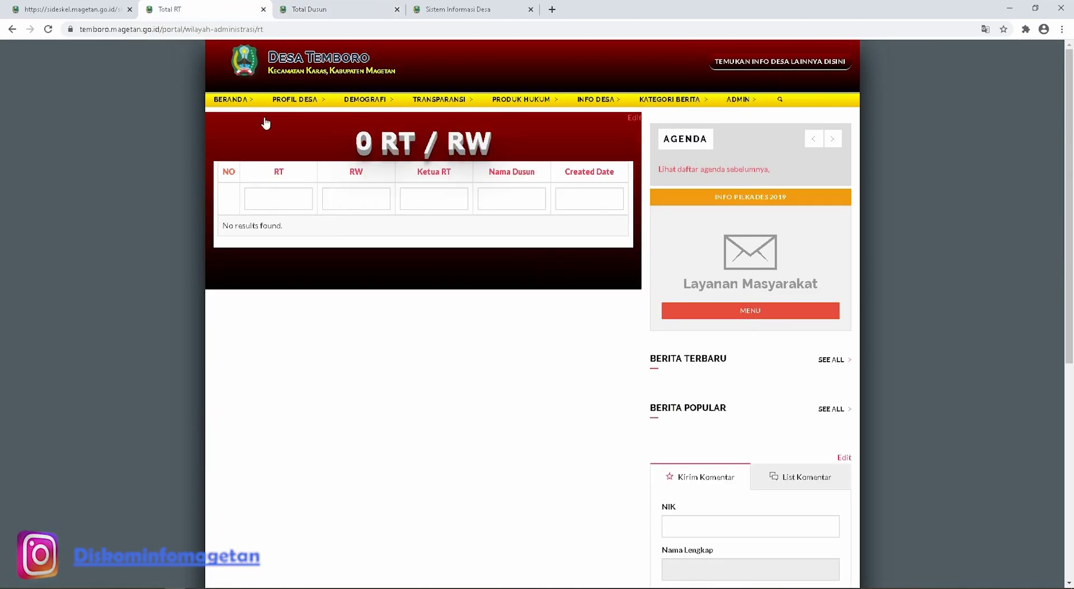
{"action": "mouse_move", "coordinate": [296, 99]}
{"action": "mouse_move", "coordinate": [336, 257]}
{"action": "left_click", "coordinate": [459, 287]}
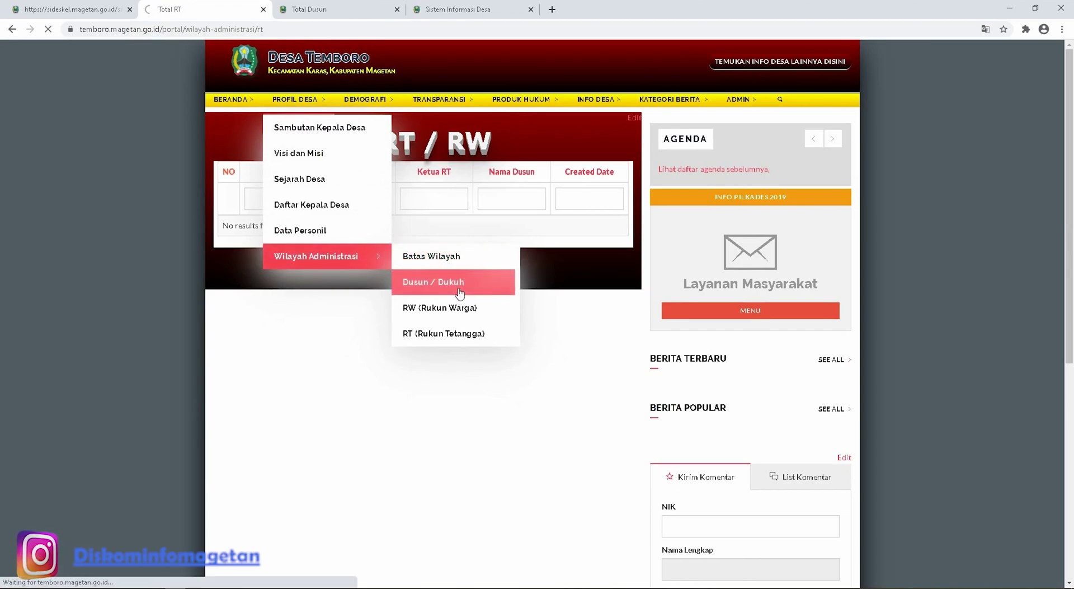
View the details of dusun MAN and BANJENG LOR on Desa Purwosari's portal, and show the Wilayah Administrasi pages on offer
{"action": "left_click", "coordinate": [325, 13]}
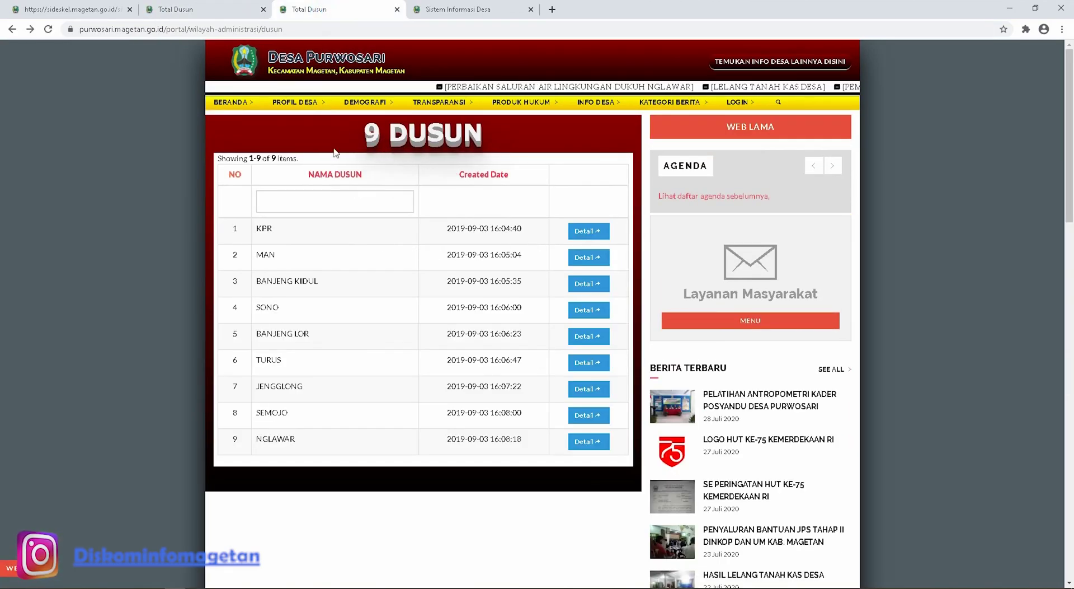
{"action": "left_click", "coordinate": [590, 258]}
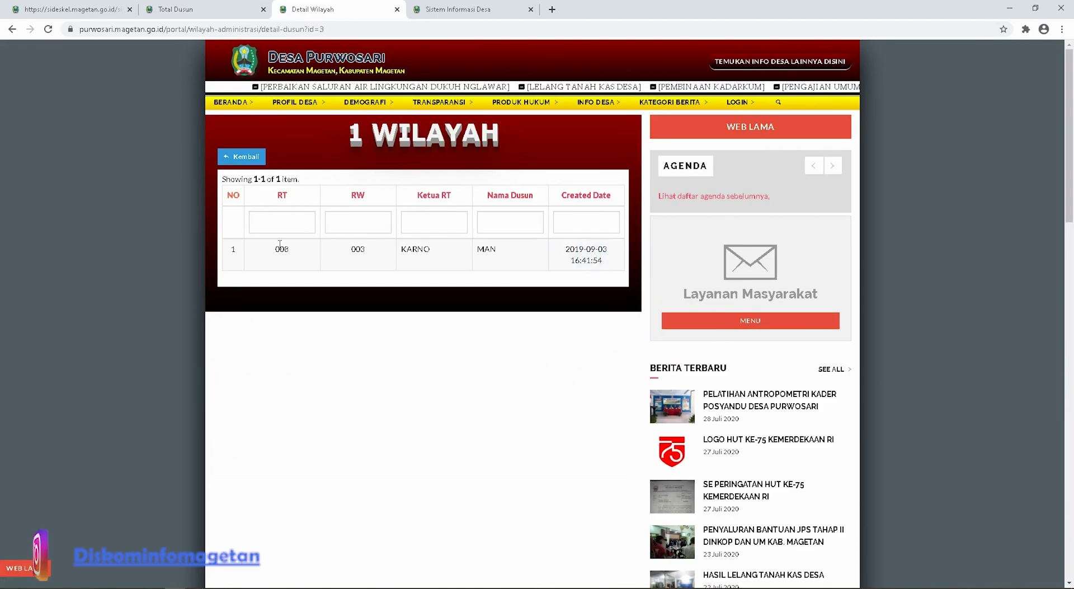
{"action": "left_click", "coordinate": [241, 156]}
{"action": "left_click", "coordinate": [590, 343]}
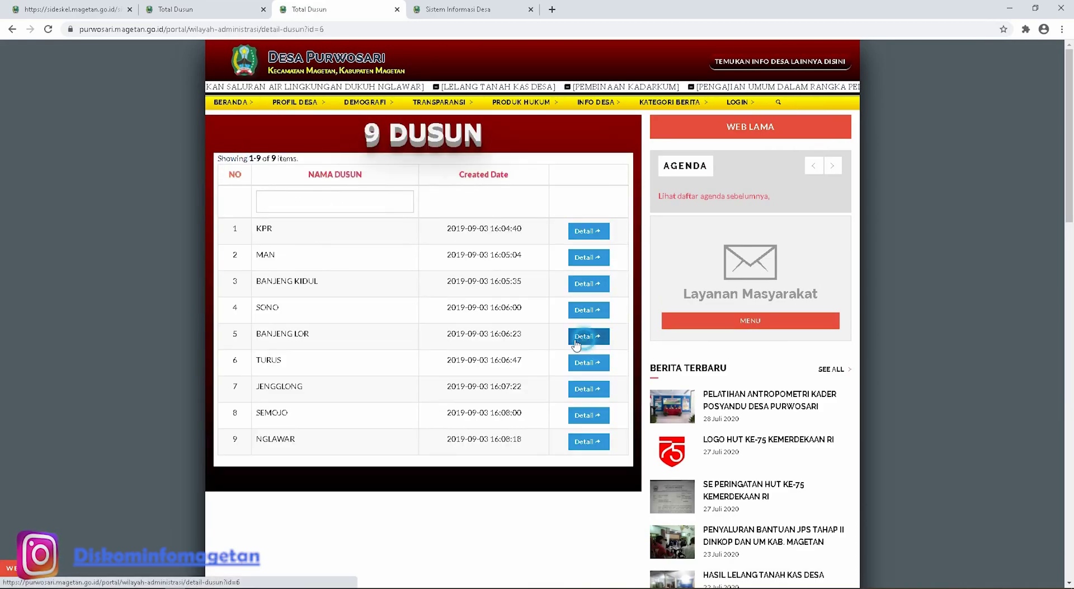
{"action": "left_click", "coordinate": [235, 158]}
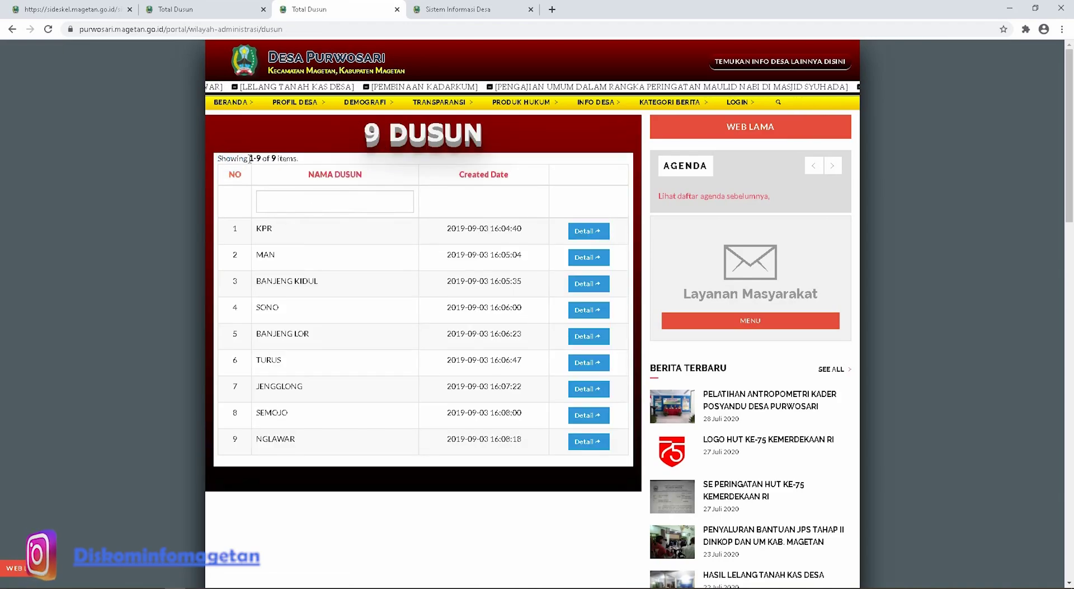
{"action": "mouse_move", "coordinate": [295, 101]}
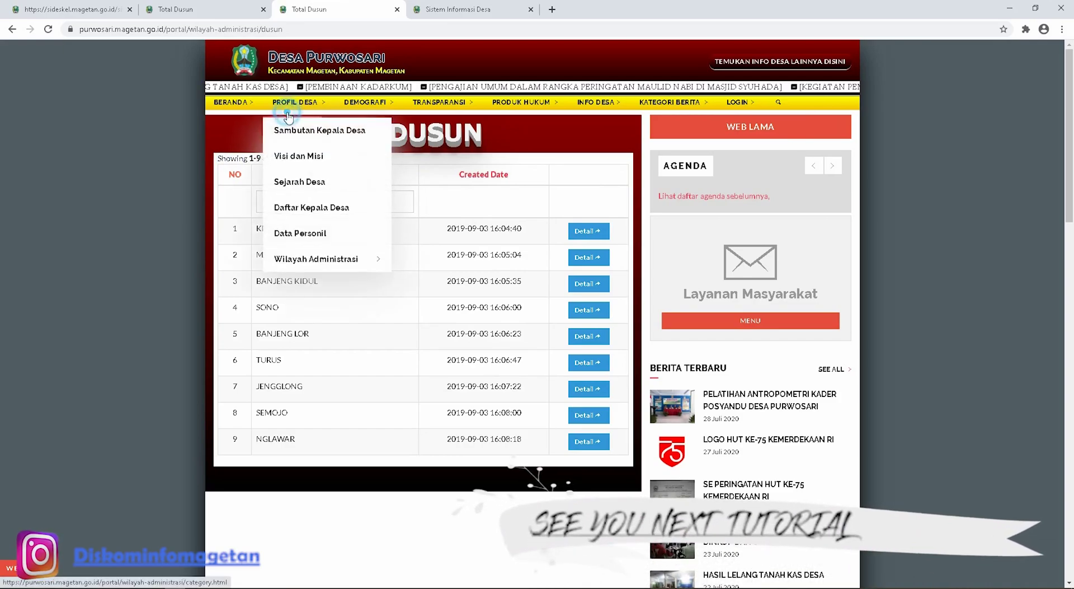
{"action": "mouse_move", "coordinate": [313, 259]}
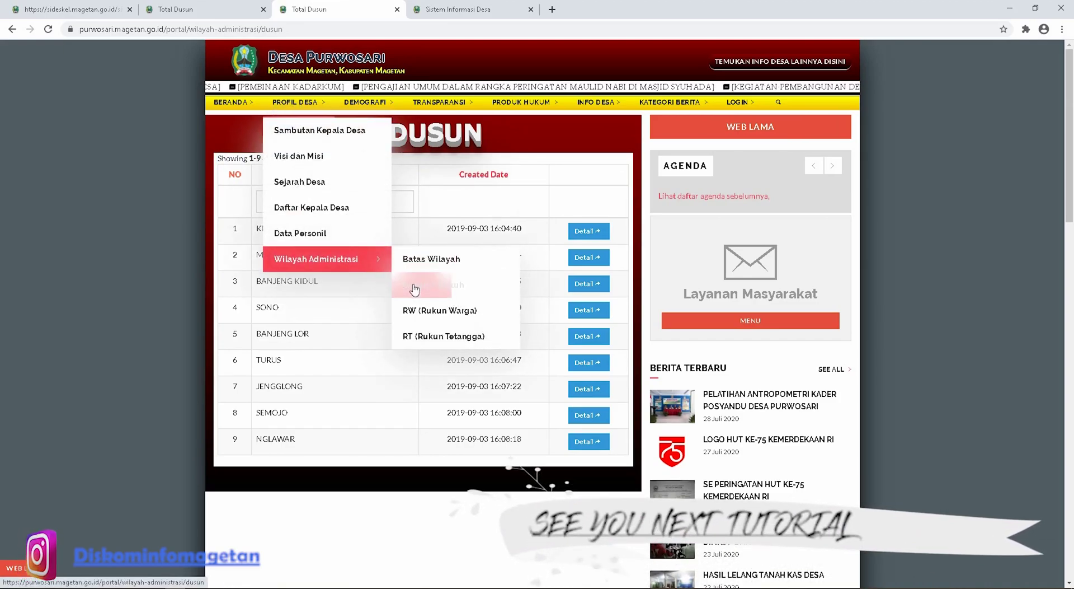